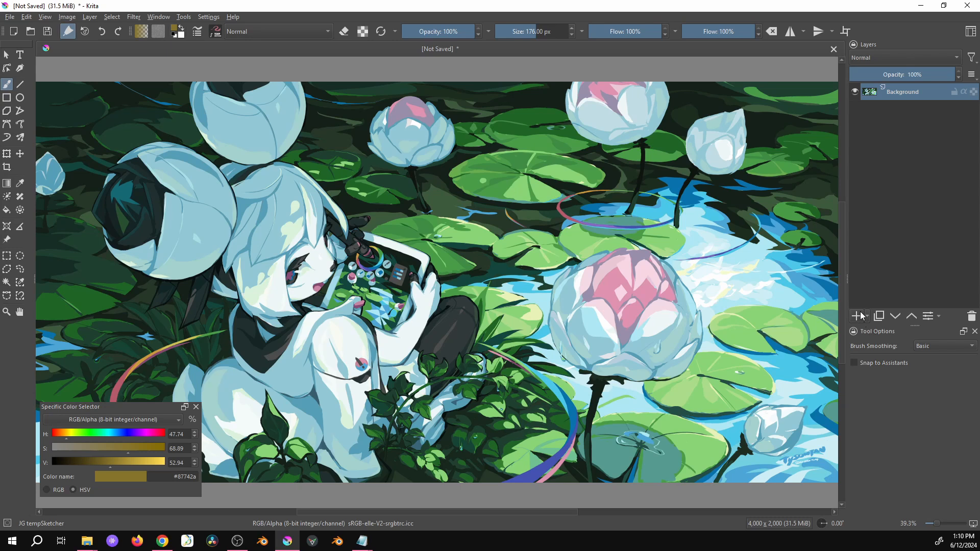
# Step: Add two paint layers above the background and place Paint Layer 1 above Paint Layer 2
pyautogui.click(860, 314)
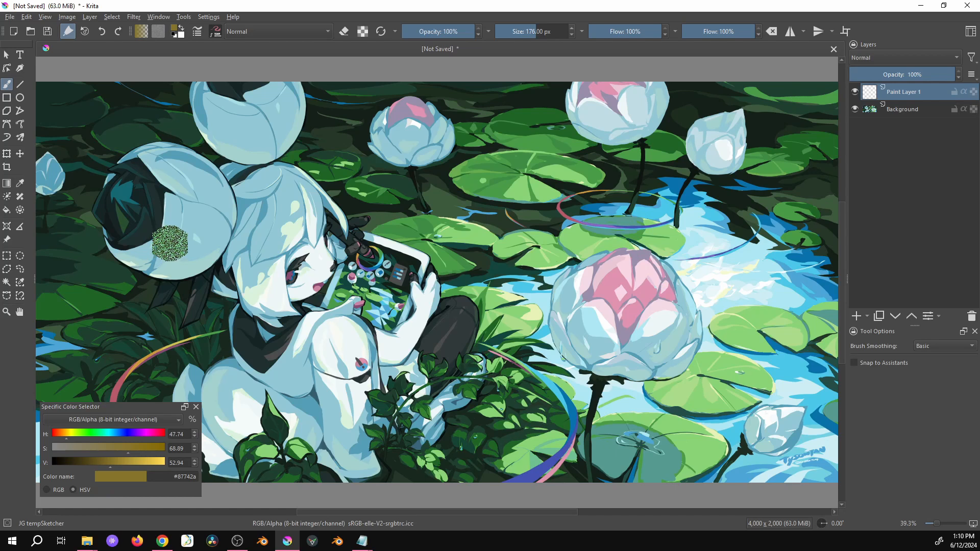
pyautogui.click(866, 317)
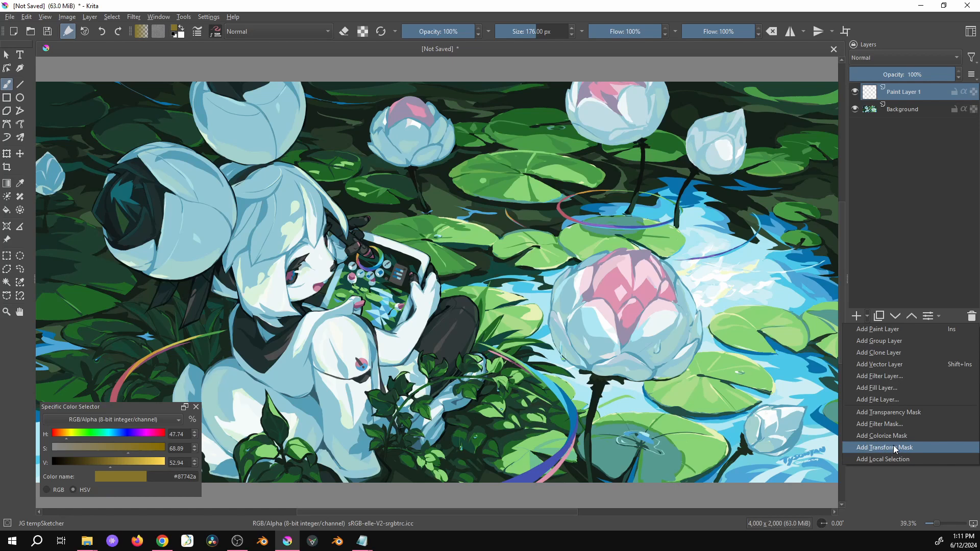
pyautogui.click(879, 321)
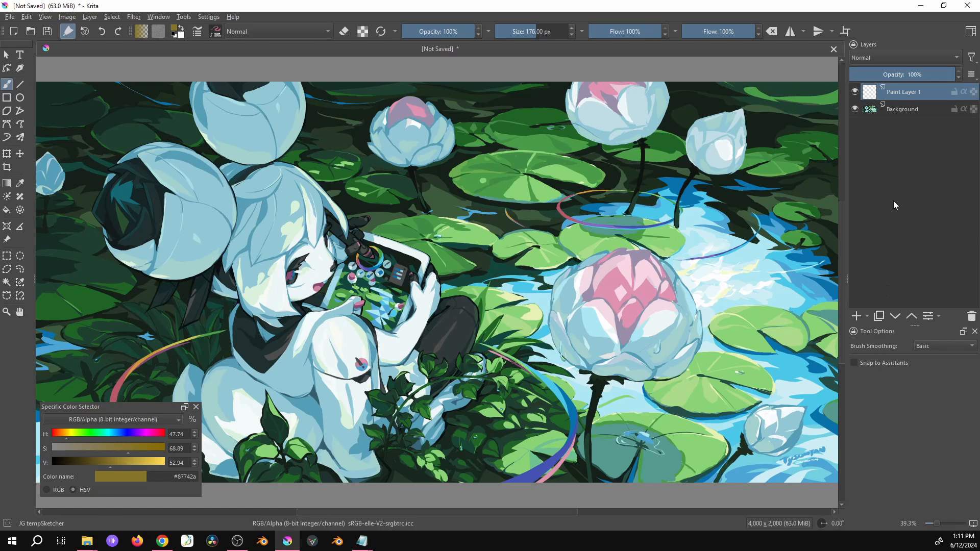
pyautogui.moveTo(902, 111)
pyautogui.click(856, 316)
pyautogui.moveTo(905, 93)
pyautogui.mouseDown()
pyautogui.moveTo(899, 111)
pyautogui.moveTo(900, 83)
pyautogui.moveTo(896, 113)
pyautogui.moveTo(893, 102)
pyautogui.mouseUp()
pyautogui.click(894, 92)
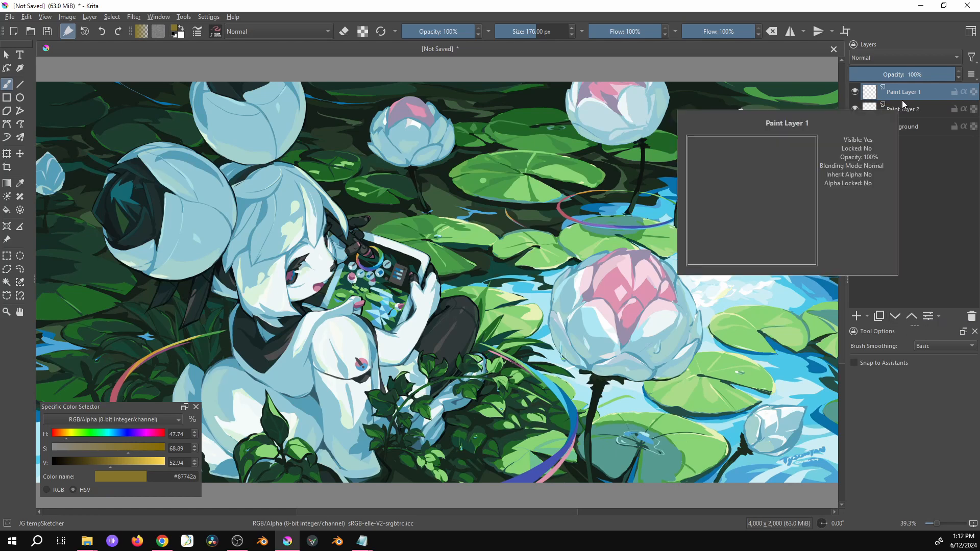
# Step: Examine the properties of Paint Layer 1 and the other commands available for it
pyautogui.click(929, 317)
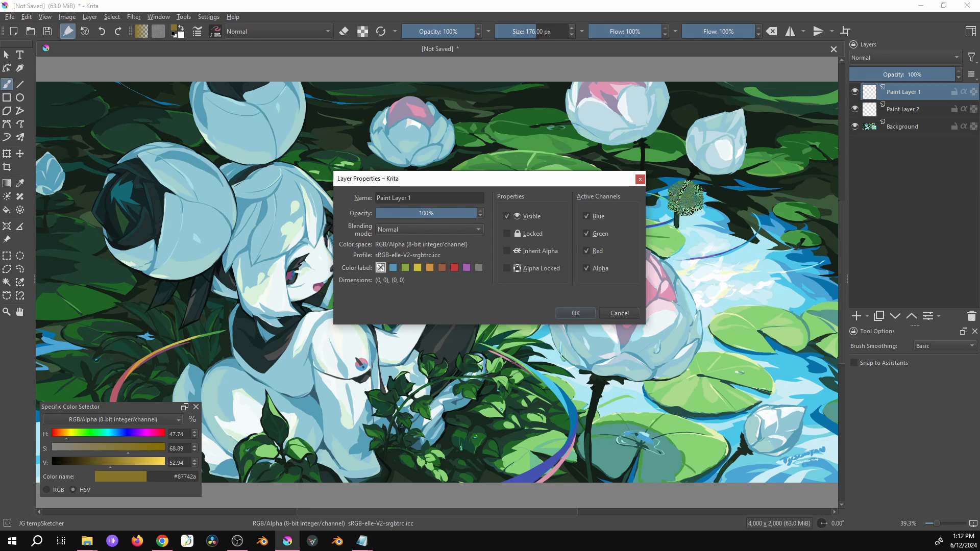
pyautogui.click(621, 315)
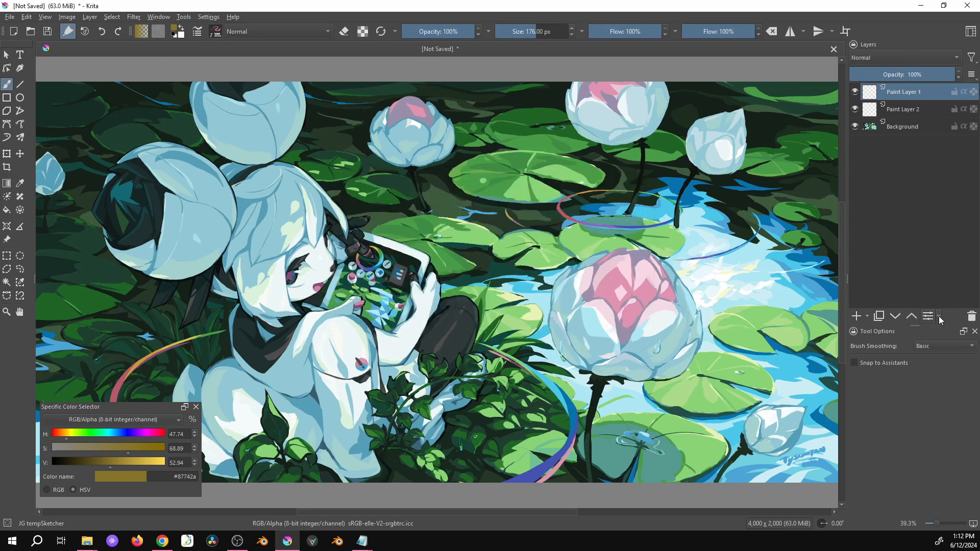
pyautogui.click(939, 316)
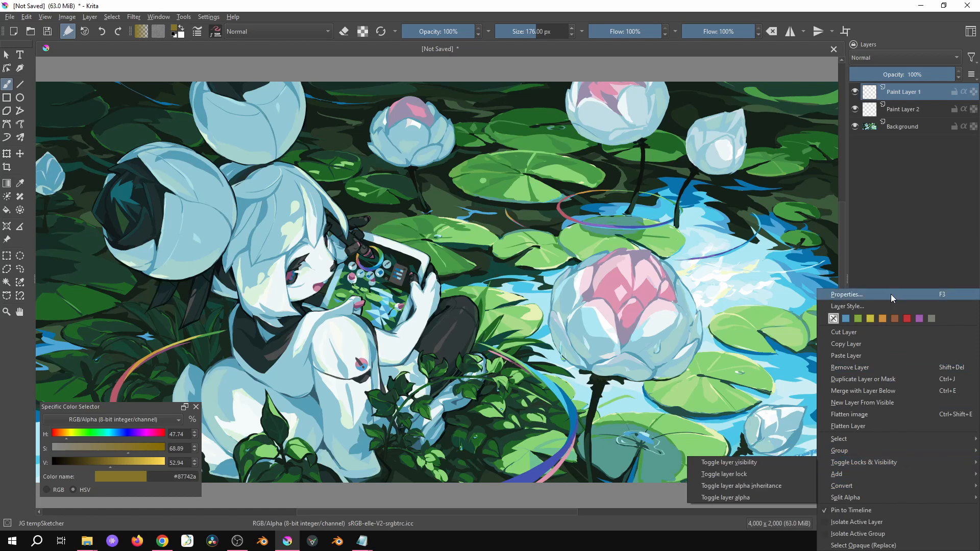
pyautogui.click(913, 204)
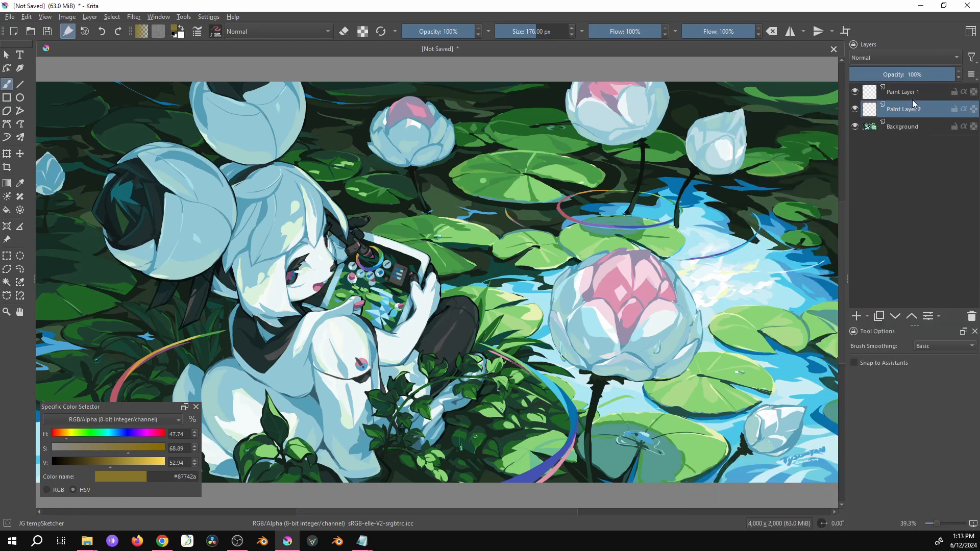
pyautogui.rightClick(912, 101)
pyautogui.rightClick(914, 95)
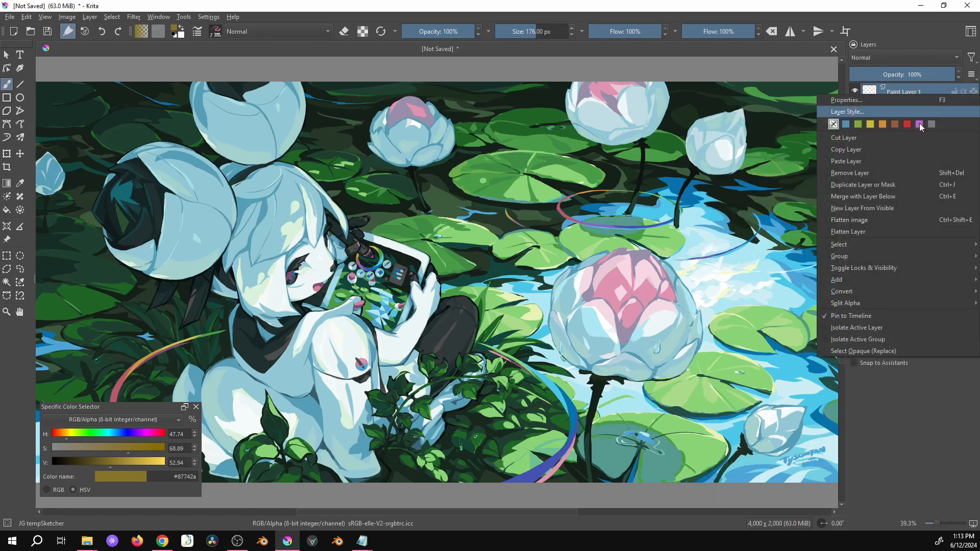
pyautogui.click(886, 395)
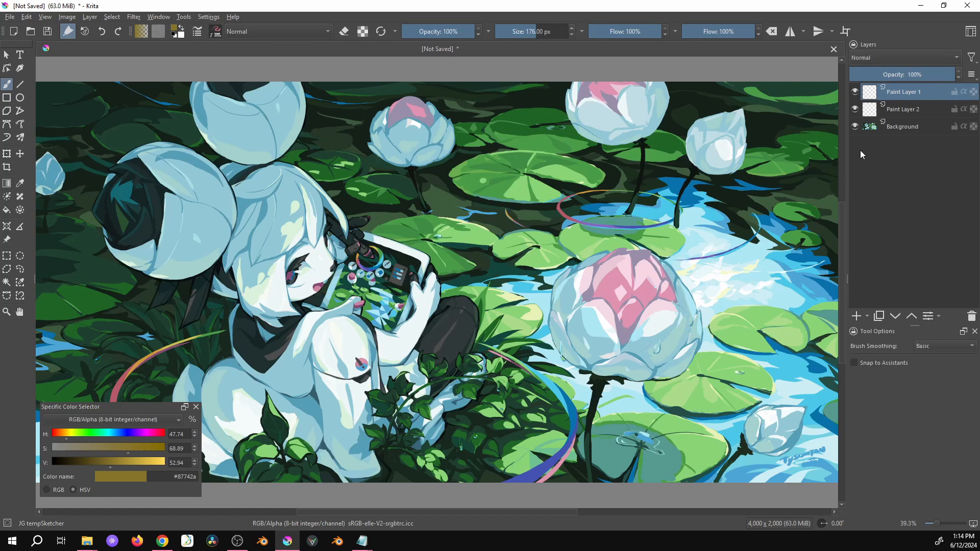
# Step: Paint a golden-brown patch over the large lily pad in the upper middle of the canvas on Paint Layer 1
pyautogui.click(934, 75)
pyautogui.moveTo(934, 76); pyautogui.dragTo(960, 74)
pyautogui.moveTo(559, 179)
pyautogui.mouseDown()
pyautogui.moveTo(477, 178)
pyautogui.moveTo(564, 178)
pyautogui.mouseUp()
pyautogui.moveTo(487, 171)
pyautogui.mouseDown()
pyautogui.moveTo(511, 189)
pyautogui.moveTo(608, 179)
pyautogui.mouseUp()
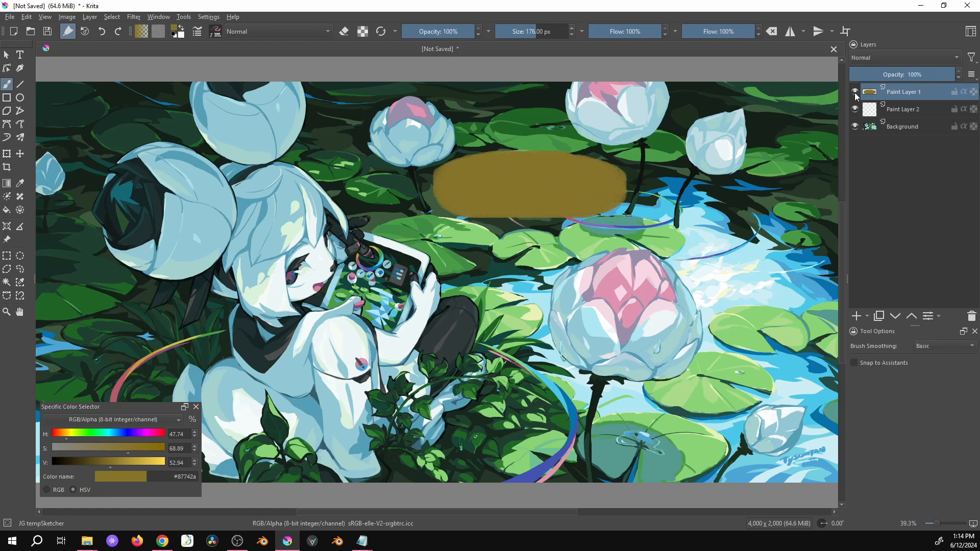
# Step: Try Paint Layer 1 at 56% opacity, restore it to 100%, and clear the golden-brown patch
pyautogui.moveTo(940, 75); pyautogui.dragTo(912, 75)
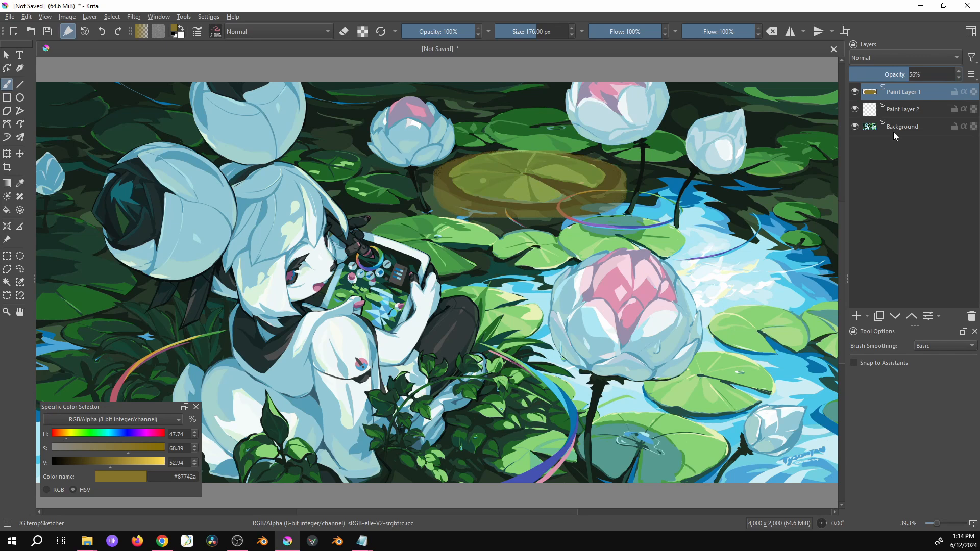
pyautogui.click(255, 194)
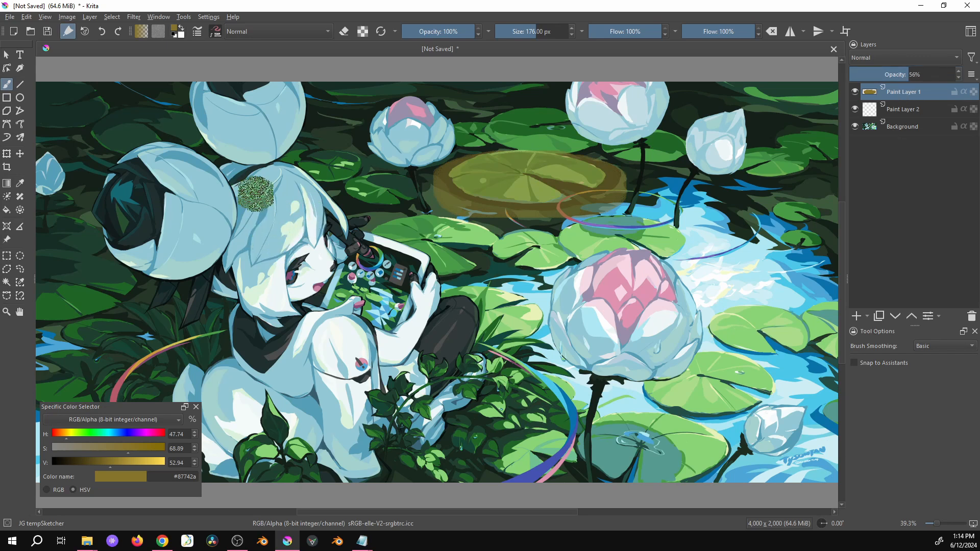
pyautogui.moveTo(907, 75); pyautogui.dragTo(957, 74)
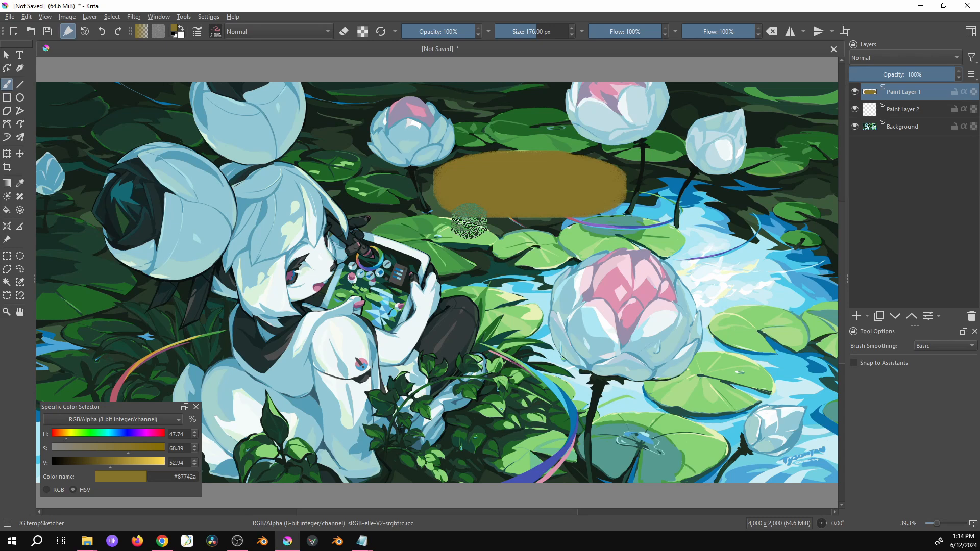
pyautogui.press('Delete')
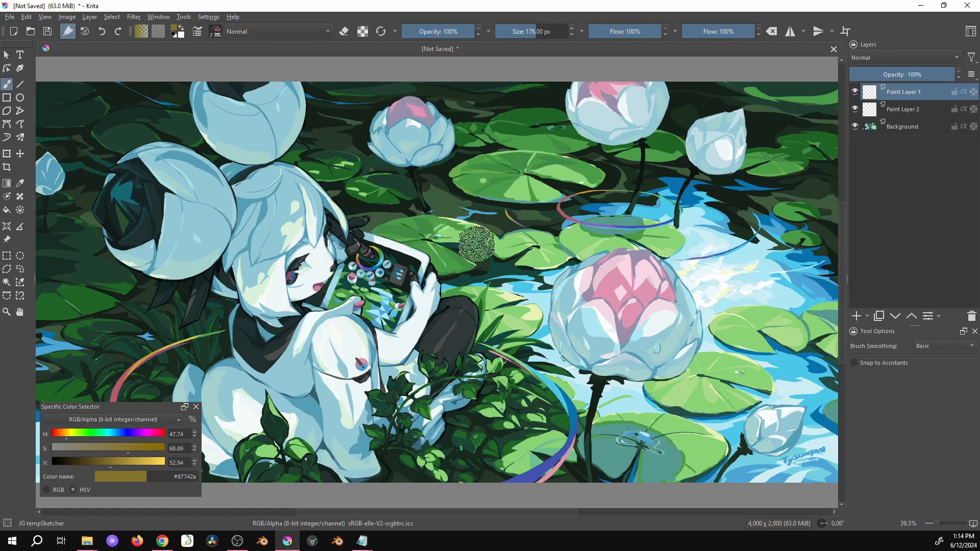
# Step: Paint a large patch over the upper lily pads in blue #0972ab sampled from the water, and lower Paint Layer 1's opacity to 51%
pyautogui.press('ctrl')
pyautogui.keyDown('ctrl'); pyautogui.click(679, 184); pyautogui.keyUp('ctrl')
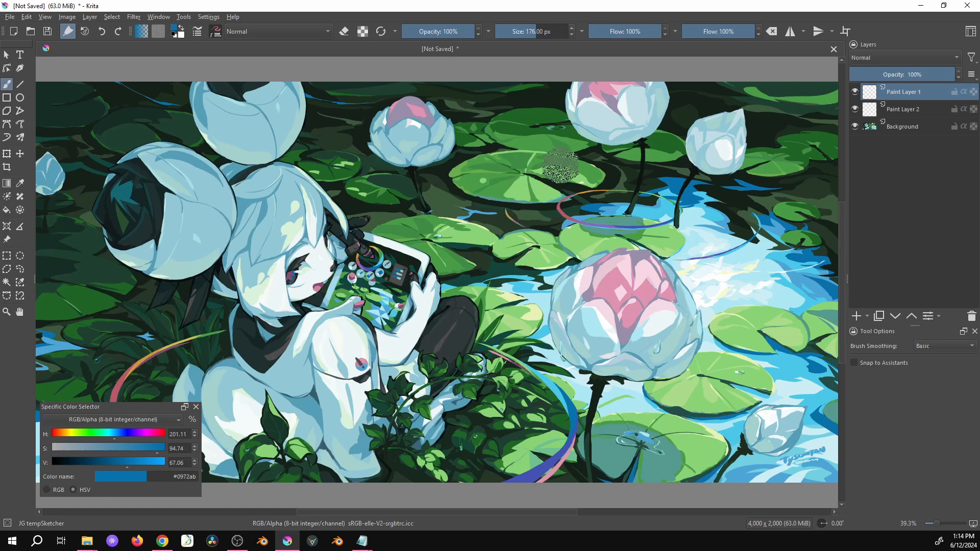
pyautogui.moveTo(561, 164)
pyautogui.mouseDown()
pyautogui.moveTo(472, 168)
pyautogui.moveTo(493, 187)
pyautogui.moveTo(552, 188)
pyautogui.moveTo(584, 152)
pyautogui.moveTo(512, 134)
pyautogui.moveTo(543, 133)
pyautogui.moveTo(544, 116)
pyautogui.moveTo(485, 123)
pyautogui.moveTo(467, 144)
pyautogui.moveTo(463, 175)
pyautogui.moveTo(433, 197)
pyautogui.moveTo(479, 206)
pyautogui.moveTo(669, 146)
pyautogui.mouseUp()
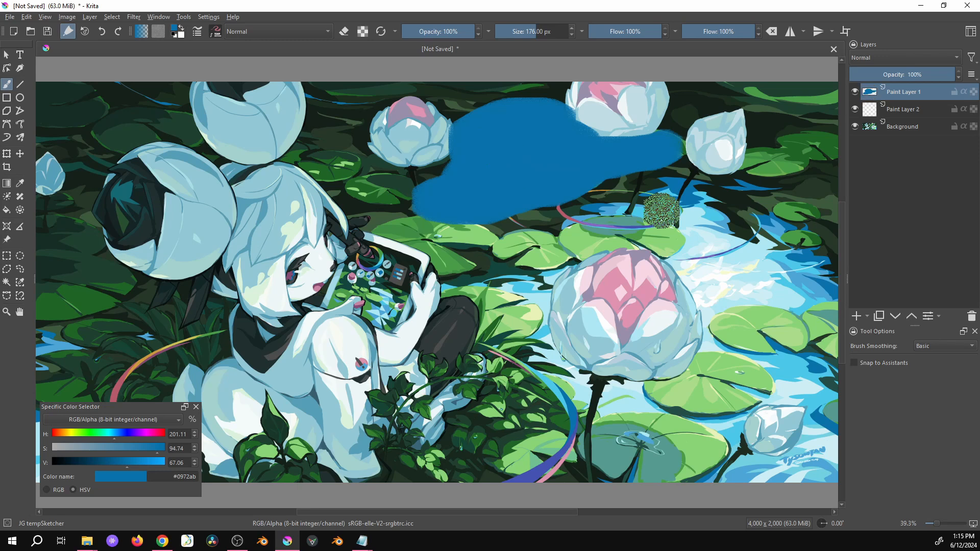
pyautogui.moveTo(943, 75); pyautogui.dragTo(896, 74)
# Step: Compare colors sampled from the translucent patch and an uncovered lily pad, ending with the patch's teal #28877a as the brush color
pyautogui.keyDown('ctrl'); pyautogui.click(546, 145); pyautogui.keyUp('ctrl')
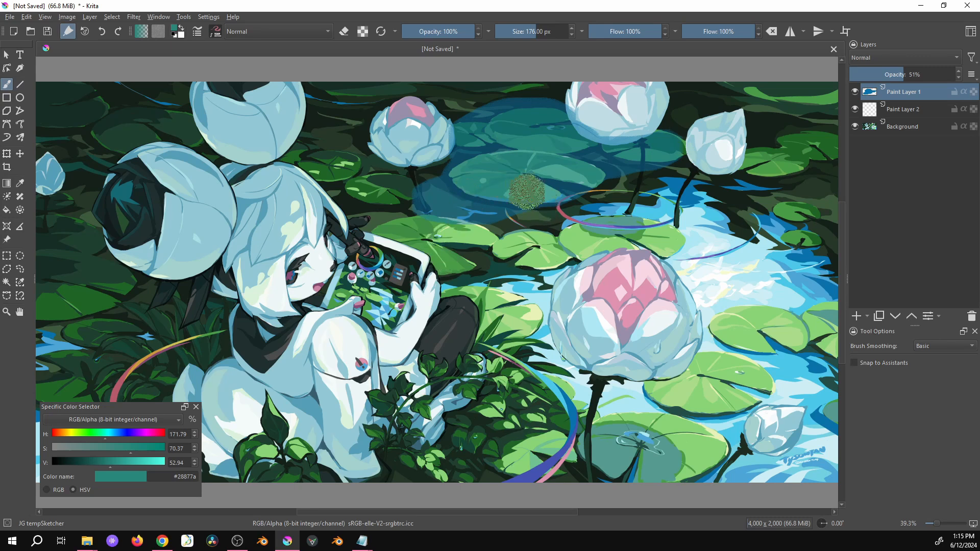
pyautogui.keyDown('ctrl'); pyautogui.click(430, 255); pyautogui.keyUp('ctrl')
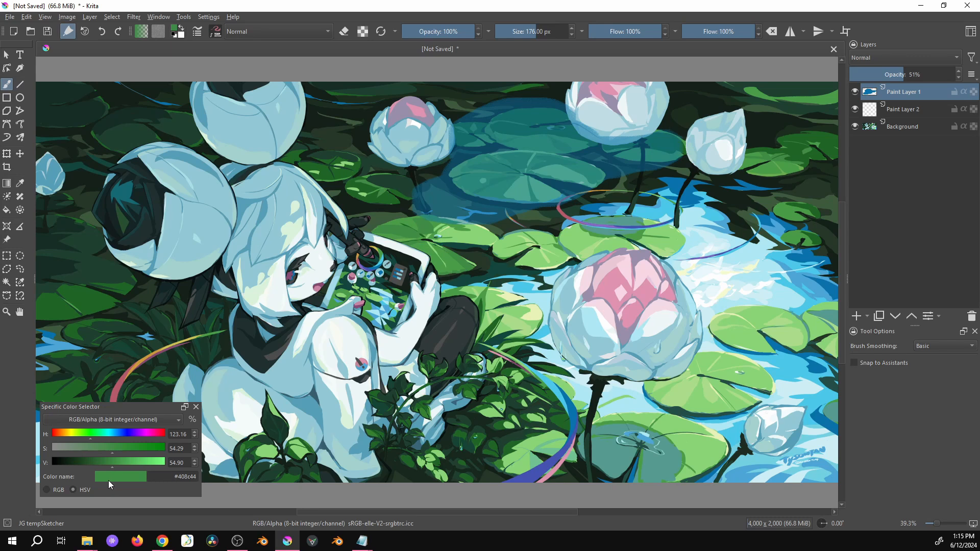
pyautogui.keyDown('ctrl'); pyautogui.click(531, 139); pyautogui.keyUp('ctrl')
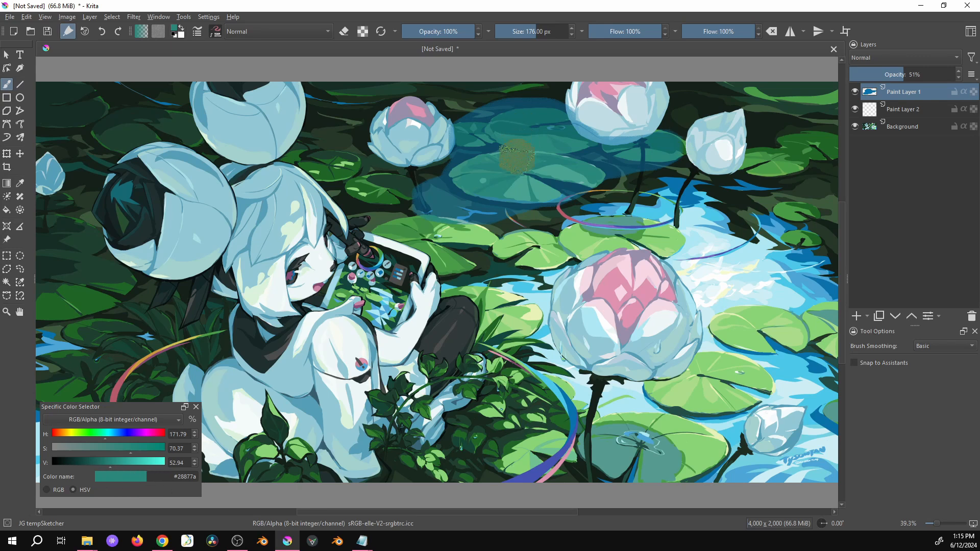
pyautogui.click(541, 268)
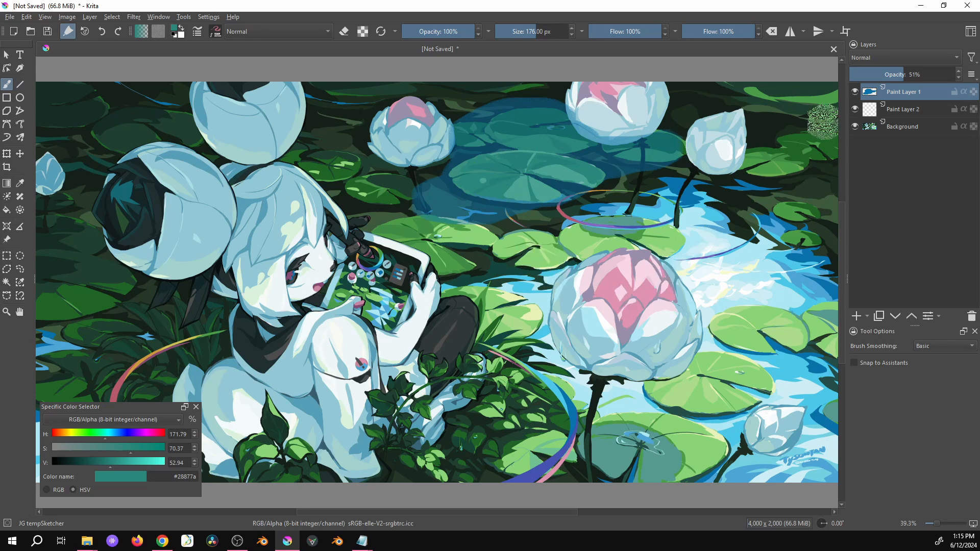
# Step: Hide Paint Layer 1 to compare the artwork without the blue patch, and show it again
pyautogui.click(856, 93)
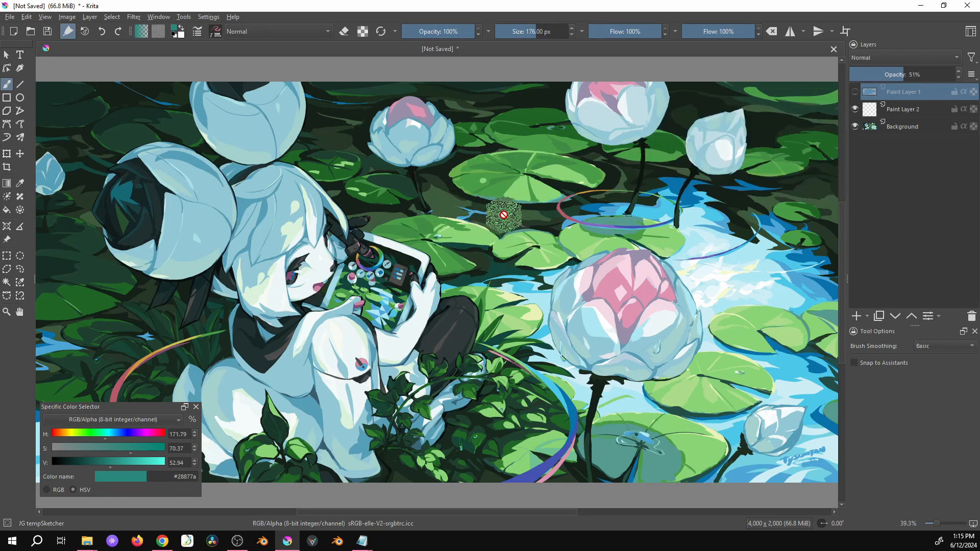
pyautogui.moveTo(857, 97)
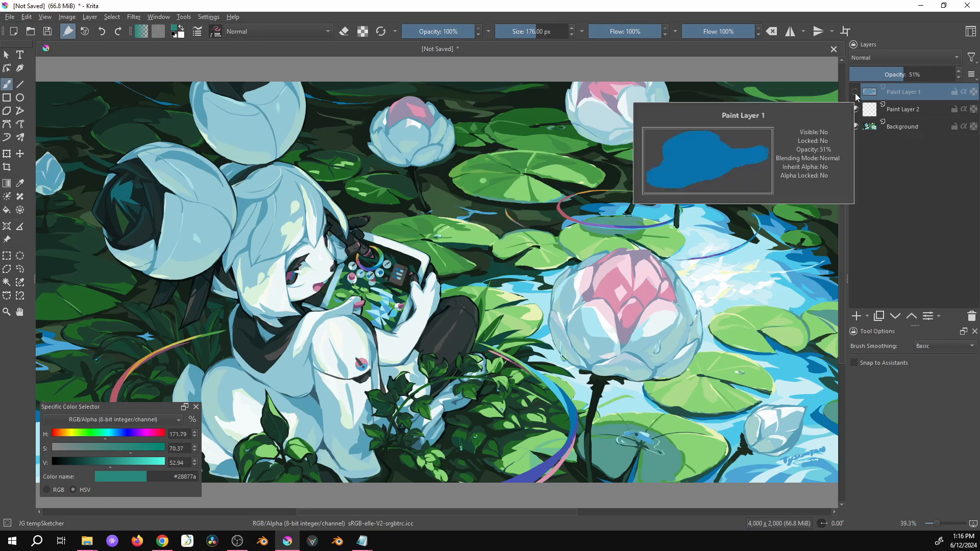
pyautogui.click(856, 93)
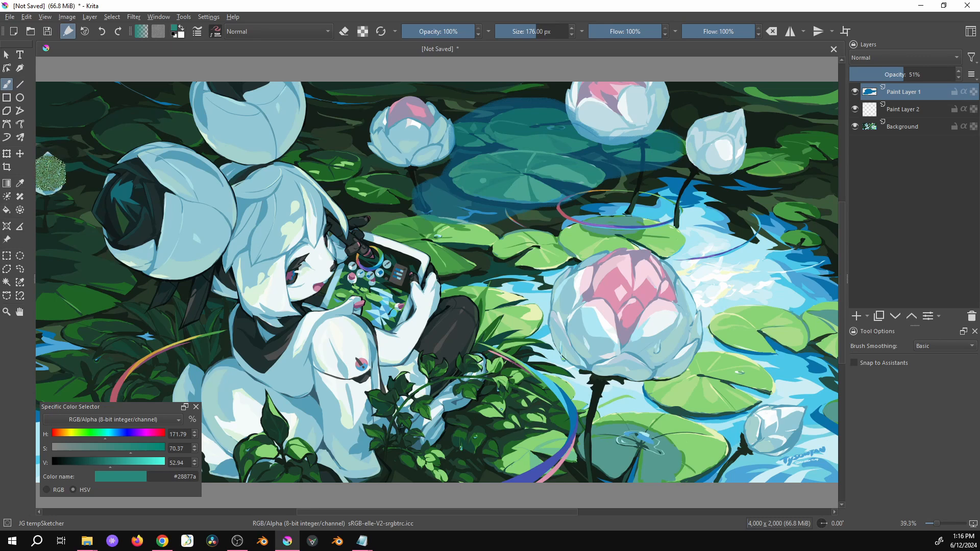
# Step: Undo the blue patch and restore Paint Layer 1's opacity to 100%
pyautogui.hotkey('ctrl', 'z')
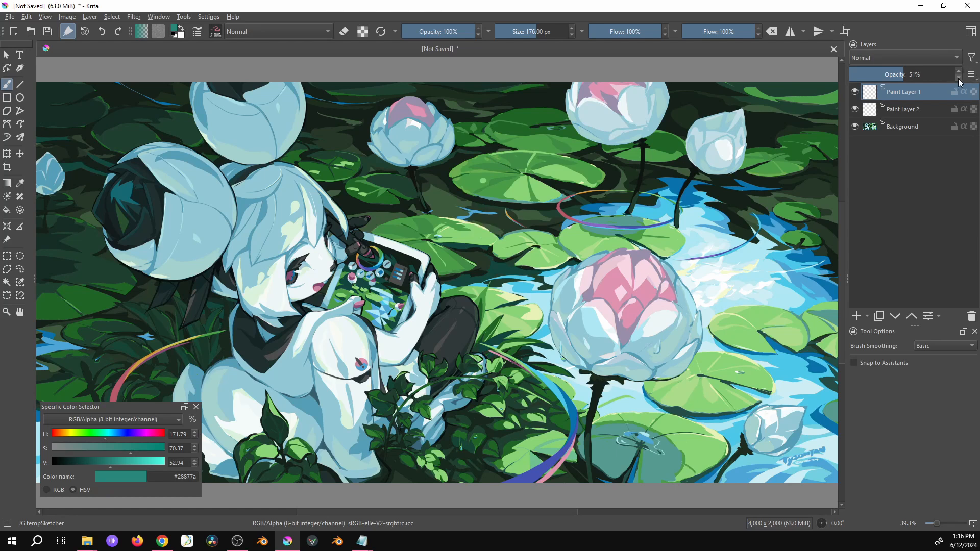
pyautogui.moveTo(923, 74); pyautogui.dragTo(962, 76)
# Step: Examine the layer list's thumbnail size and indentation options and the available layer blending modes
pyautogui.click(972, 76)
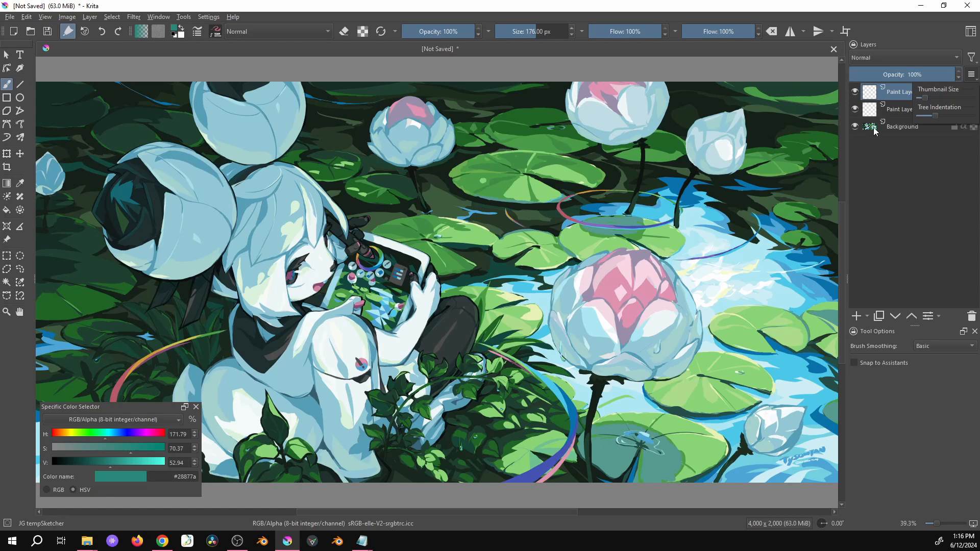
pyautogui.click(870, 184)
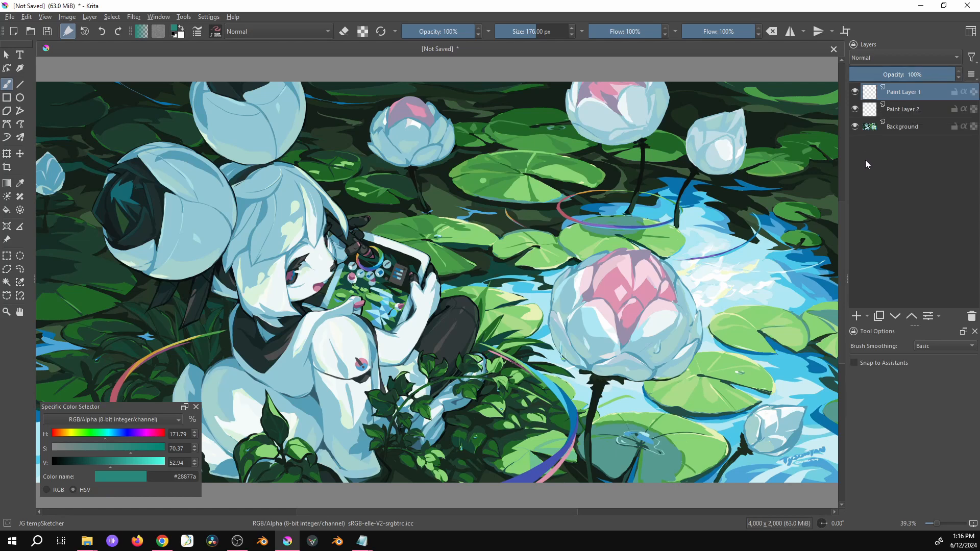
pyautogui.click(885, 59)
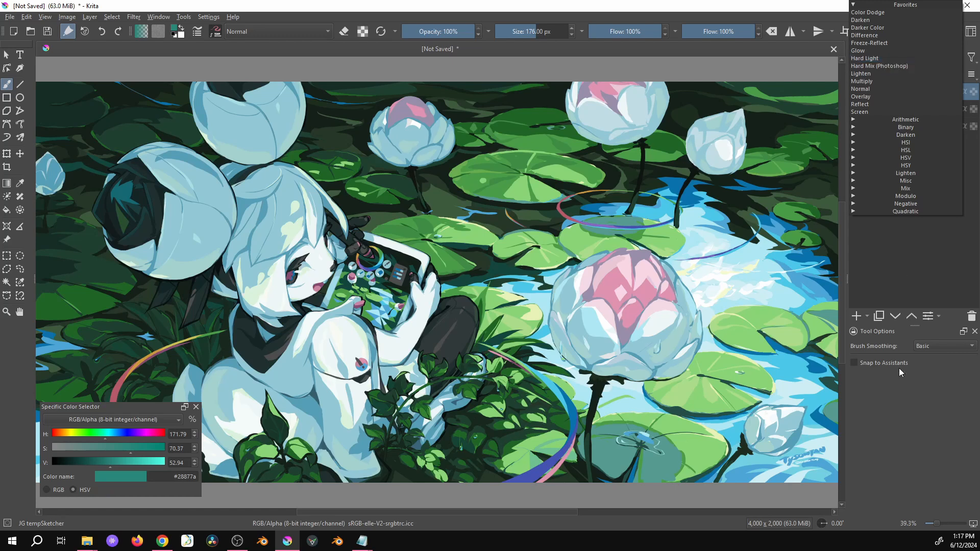
pyautogui.click(912, 280)
# Step: Paint a teal patch over the large upper lily pad on Paint Layer 1 and set the layer's blending mode to Multiply
pyautogui.moveTo(549, 184)
pyautogui.mouseDown()
pyautogui.moveTo(463, 175)
pyautogui.moveTo(540, 176)
pyautogui.moveTo(437, 181)
pyautogui.moveTo(519, 204)
pyautogui.moveTo(536, 175)
pyautogui.mouseUp()
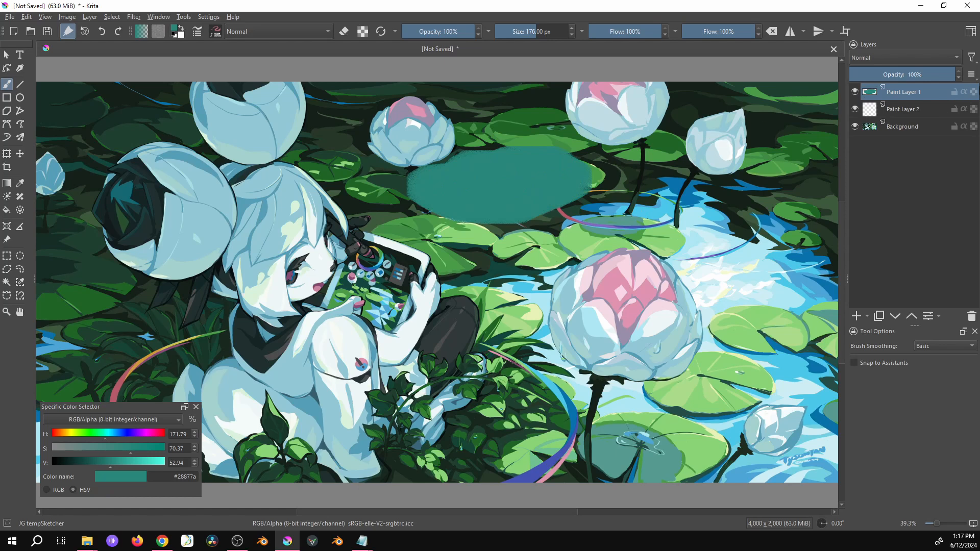
pyautogui.moveTo(931, 74)
pyautogui.mouseDown()
pyautogui.moveTo(879, 75)
pyautogui.moveTo(956, 74)
pyautogui.mouseUp()
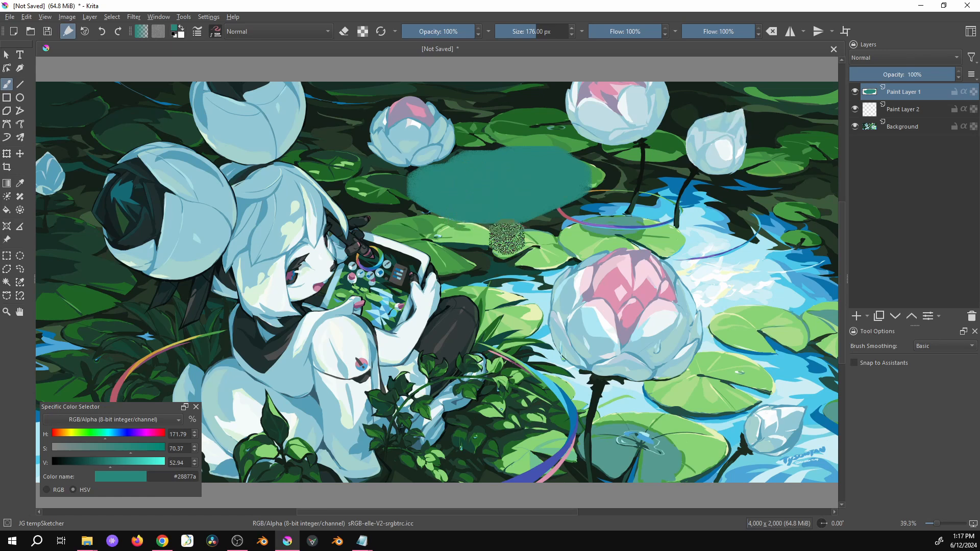
pyautogui.click(868, 61)
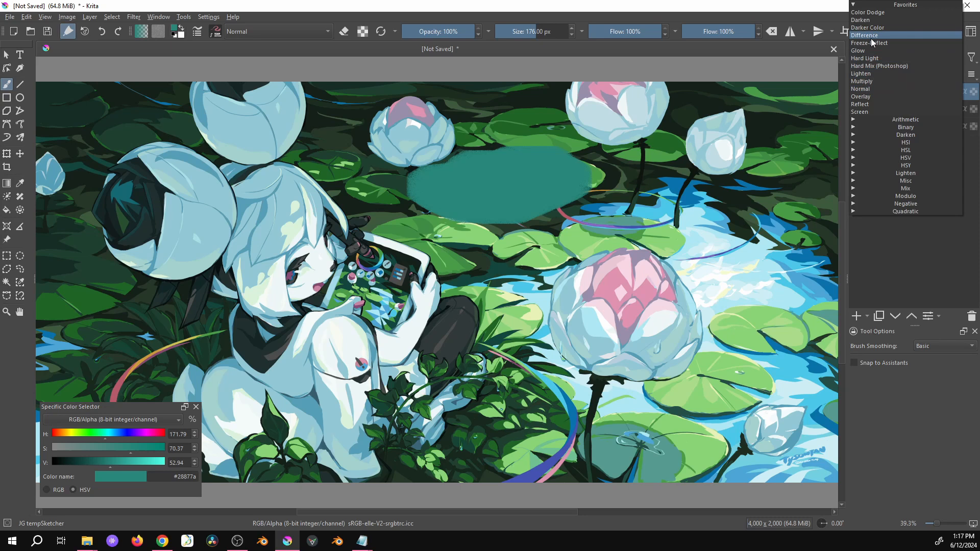
pyautogui.click(871, 81)
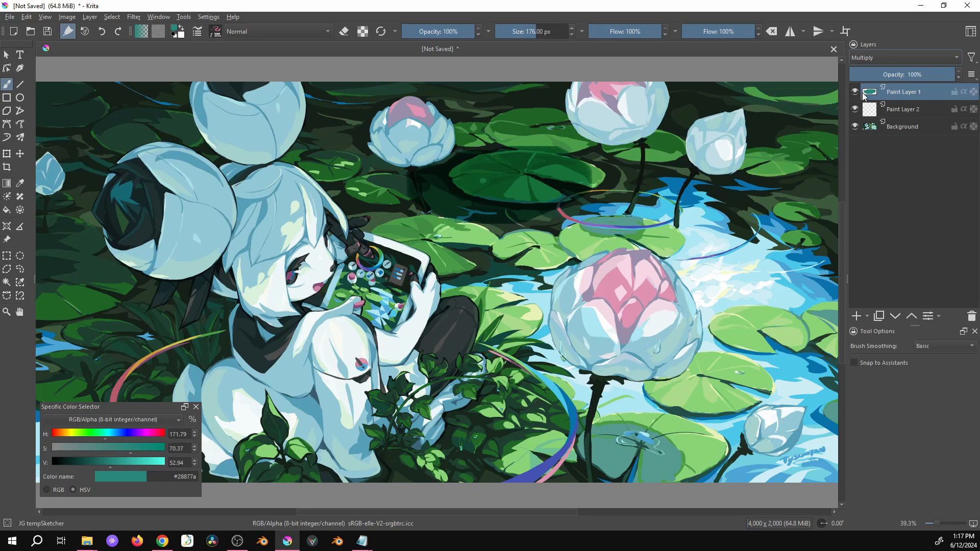
# Step: Examine the layer blending modes, including the favorites and the Arithmetic category, keeping Multiply
pyautogui.click(877, 58)
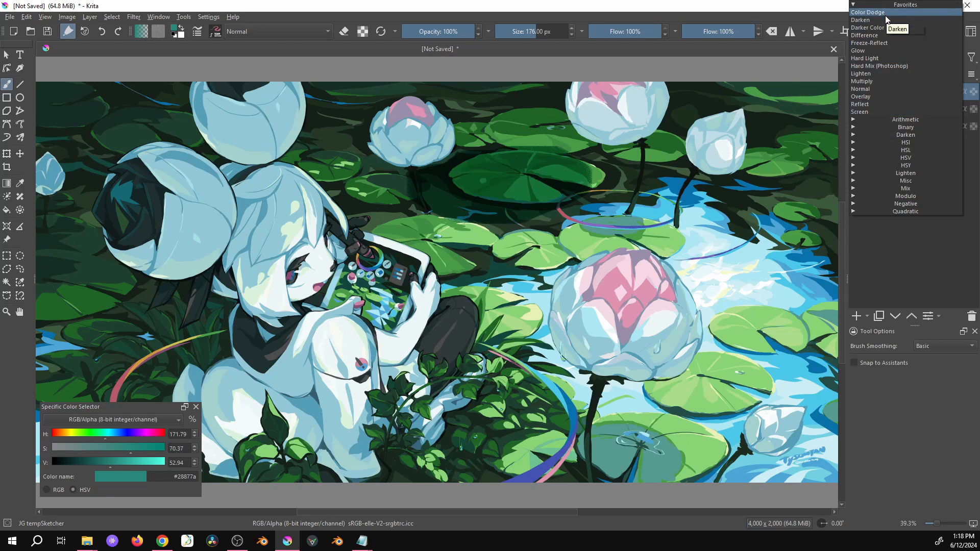
pyautogui.click(854, 120)
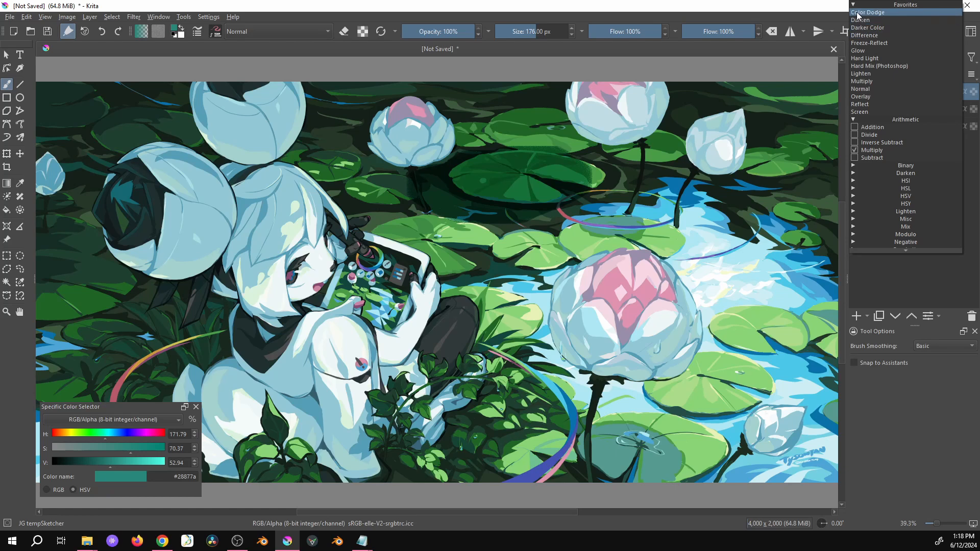
pyautogui.click(854, 121)
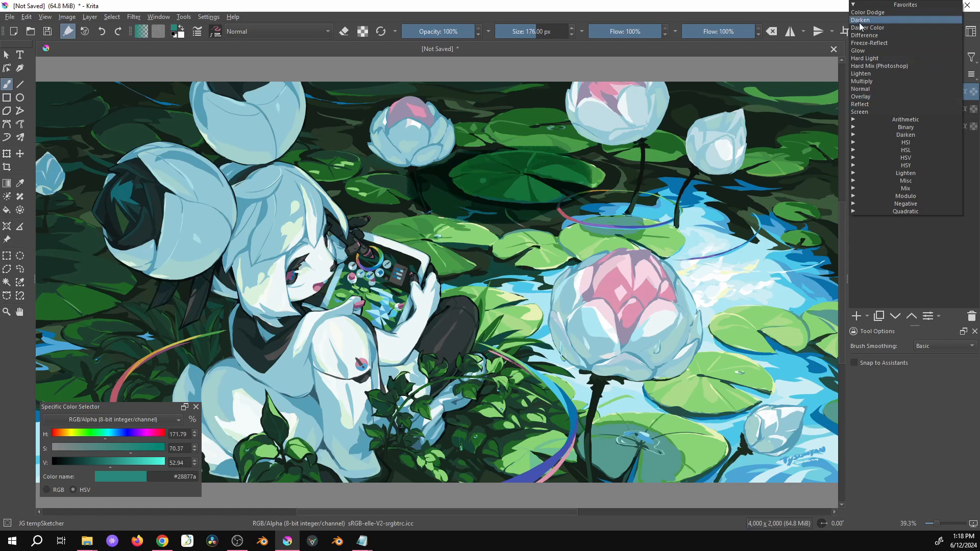
pyautogui.click(878, 240)
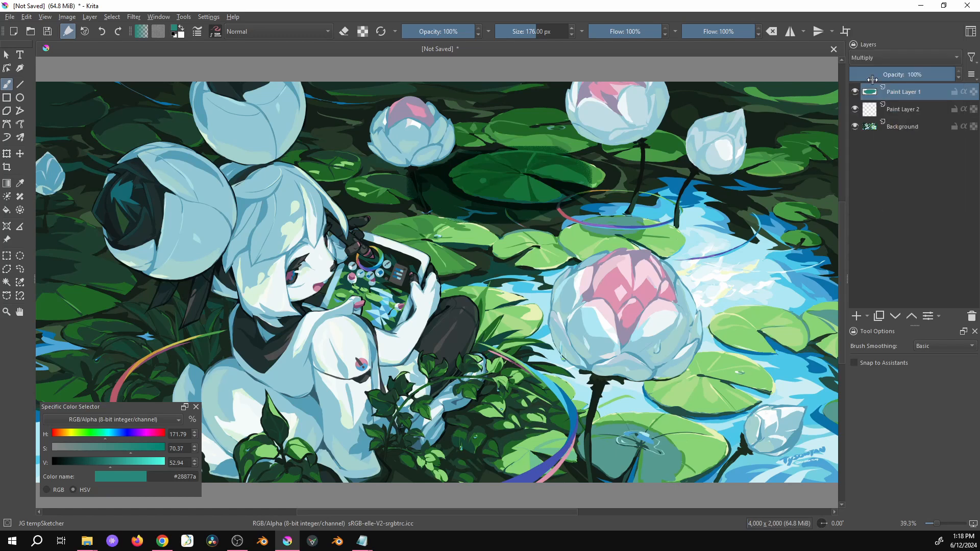
pyautogui.click(878, 57)
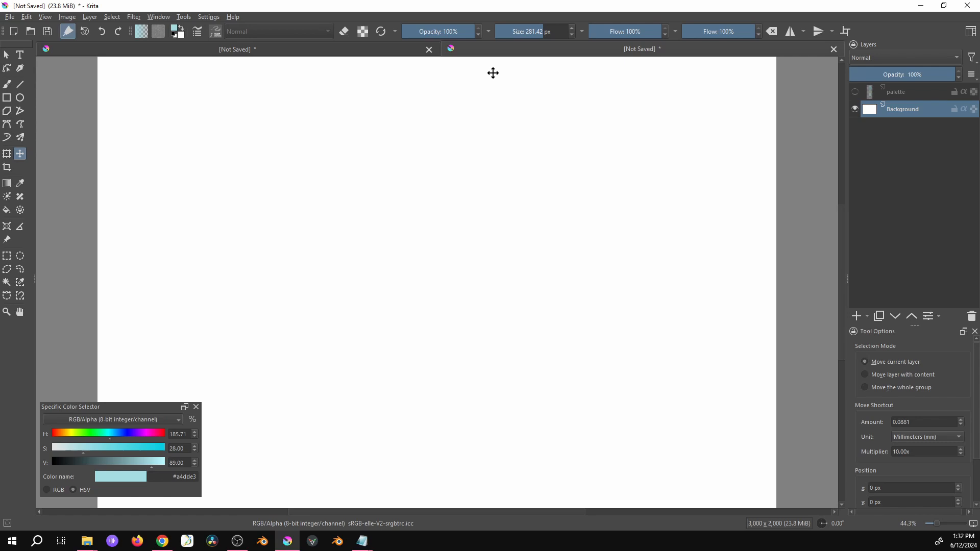
# Step: Add two paint layers above the Background layer in the blank document and combine them into a group
pyautogui.click(857, 316)
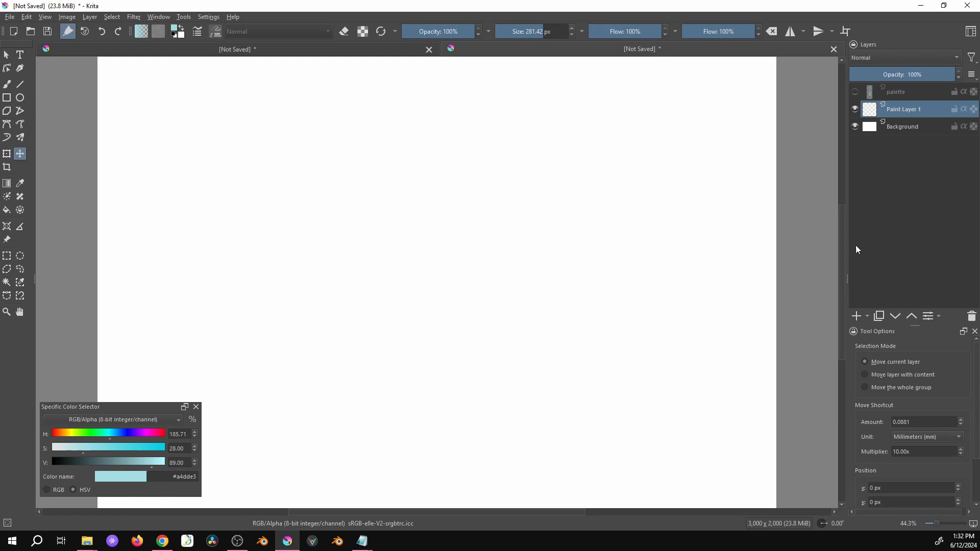
pyautogui.click(856, 316)
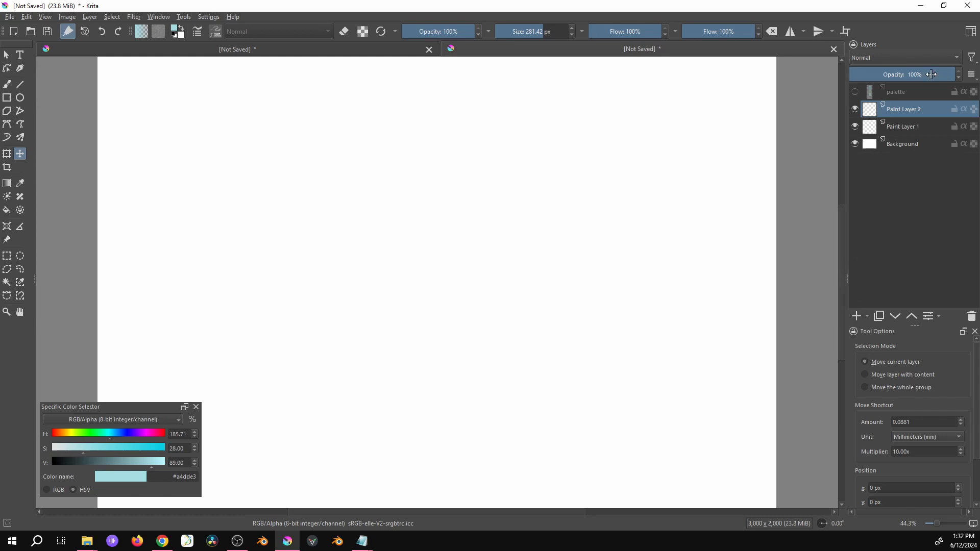
pyautogui.keyDown('ctrl'); pyautogui.click(900, 125); pyautogui.keyUp('ctrl')
pyautogui.hotkey('ctrl', 'g')
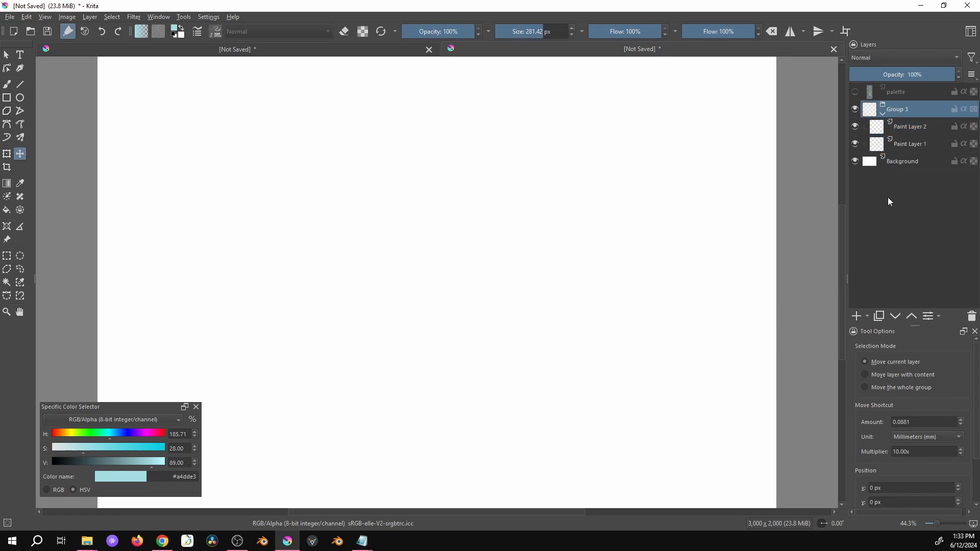
pyautogui.click(883, 113)
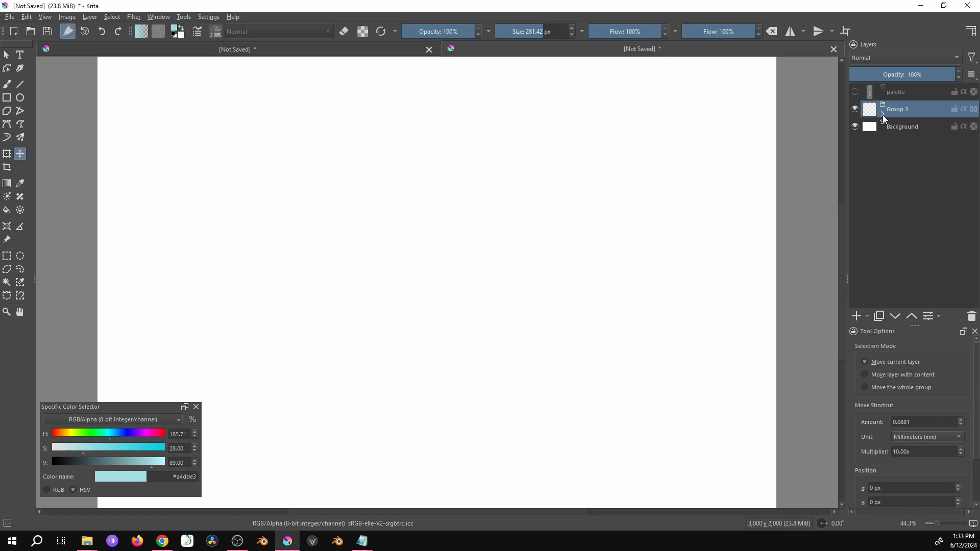
pyautogui.click(884, 115)
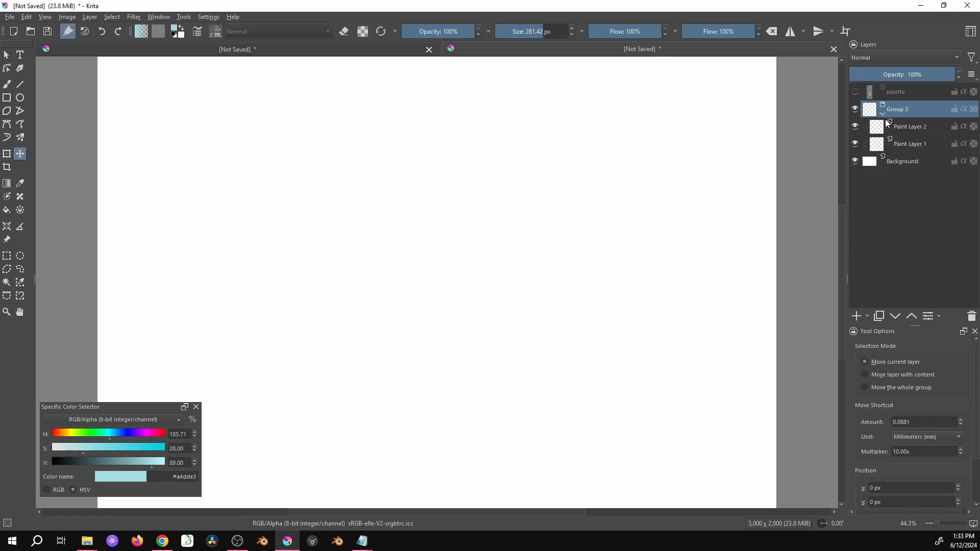
# Step: Rename the new layer group as couplaBuddies
pyautogui.click(904, 129)
pyautogui.click(908, 109)
pyautogui.doubleClick(901, 110)
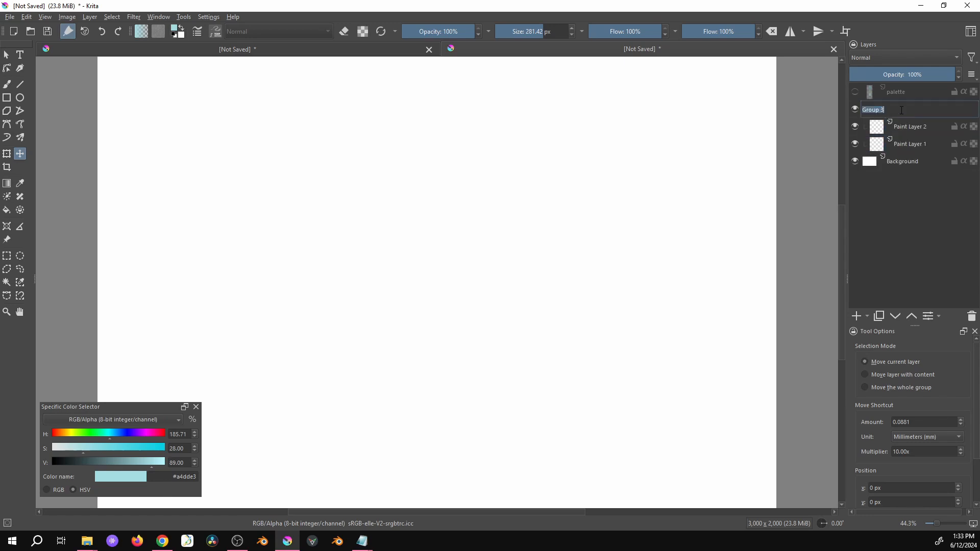
pyautogui.write('couplaBuddies')
pyautogui.press('Return')
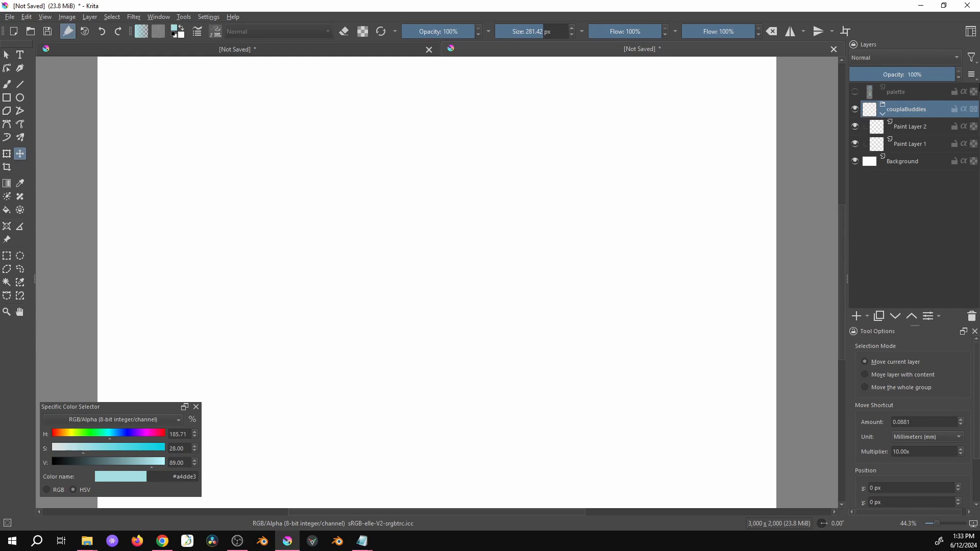
# Step: Fold and unfold the couplaBuddies group, select its layers, fold it again, and hide and show the whole group
pyautogui.click(883, 115)
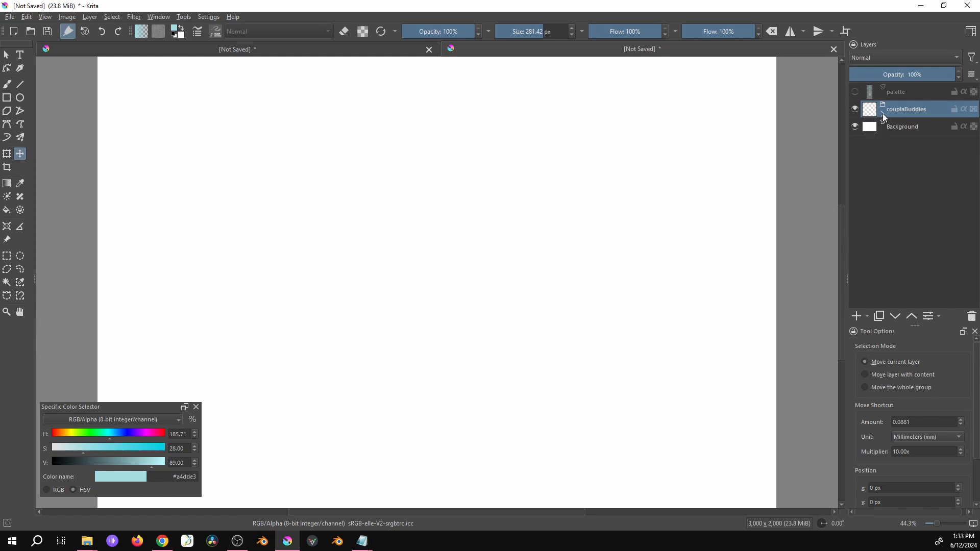
pyautogui.click(884, 113)
pyautogui.click(902, 143)
pyautogui.click(899, 128)
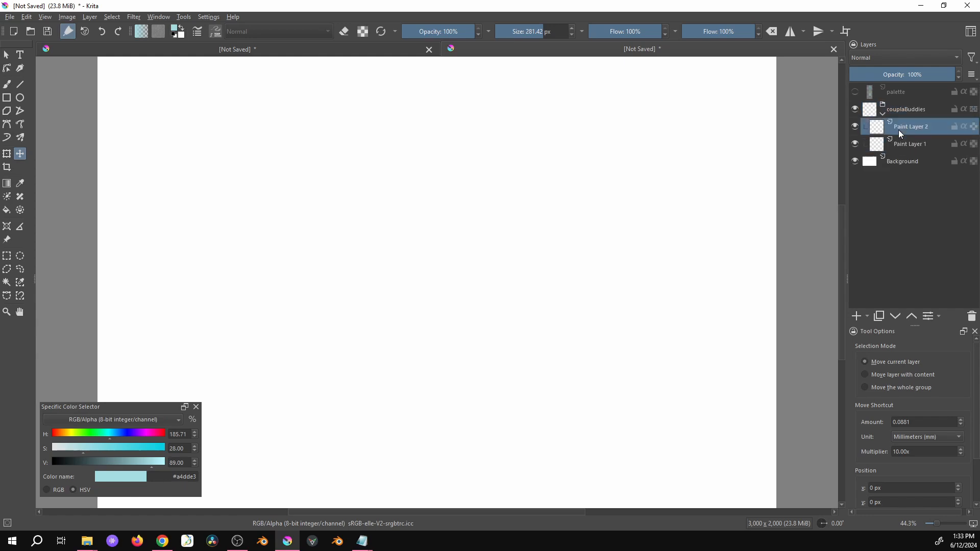
pyautogui.click(883, 114)
pyautogui.click(855, 109)
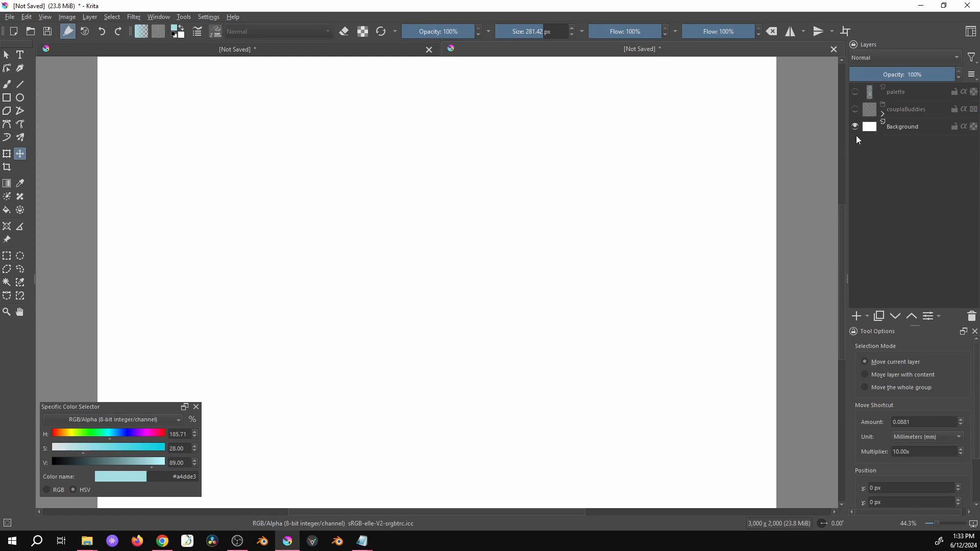
pyautogui.click(856, 109)
# Step: Duplicate the couplaBuddies group three times
pyautogui.click(897, 112)
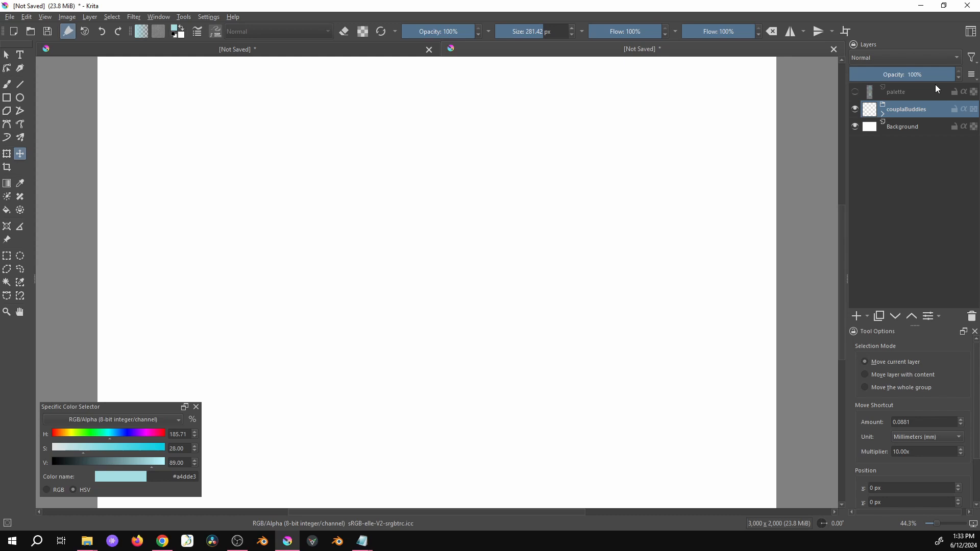
pyautogui.hotkey('ctrl', 'j')
pyautogui.hotkey('ctrl', 'j')
pyautogui.hotkey('ctrl', 'j')
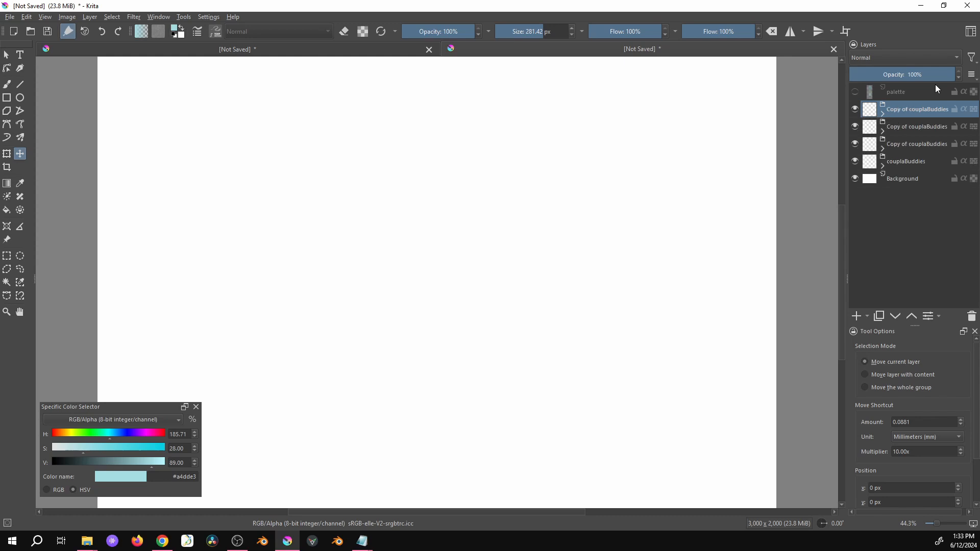
# Step: Assign a red color label to the topmost copy of couplaBuddies and leave all groups collapsed
pyautogui.click(883, 130)
pyautogui.click(883, 199)
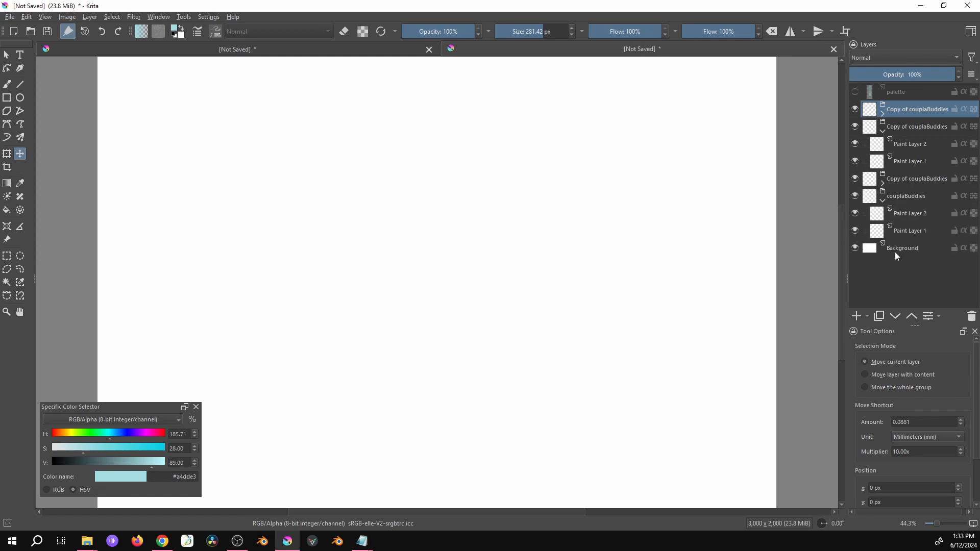
pyautogui.rightClick(926, 111)
pyautogui.click(907, 142)
pyautogui.click(909, 108)
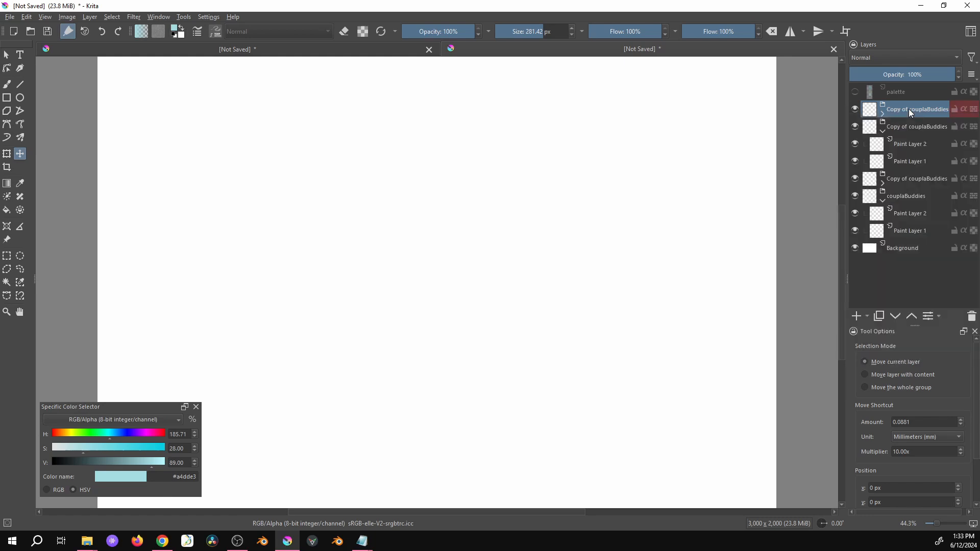
pyautogui.click(883, 132)
pyautogui.click(883, 165)
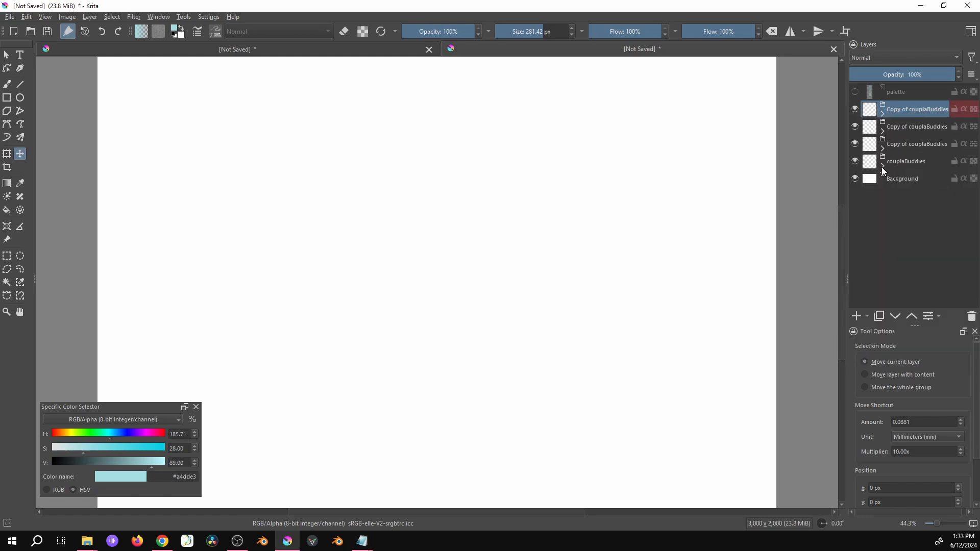
# Step: Select the couplaBuddies copies together and change their color label to blue
pyautogui.keyDown('ctrl'); pyautogui.click(917, 118); pyautogui.keyUp('ctrl')
pyautogui.rightClick(915, 125)
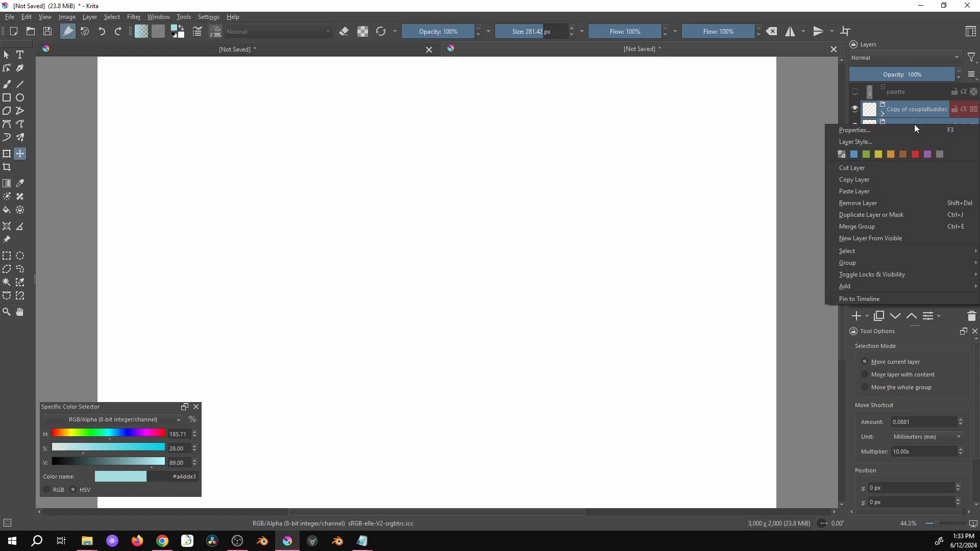
pyautogui.click(855, 154)
# Step: Select all four groups and hide the three couplaBuddies copies
pyautogui.click(927, 112)
pyautogui.keyDown('ctrl'); pyautogui.click(913, 157); pyautogui.keyUp('ctrl')
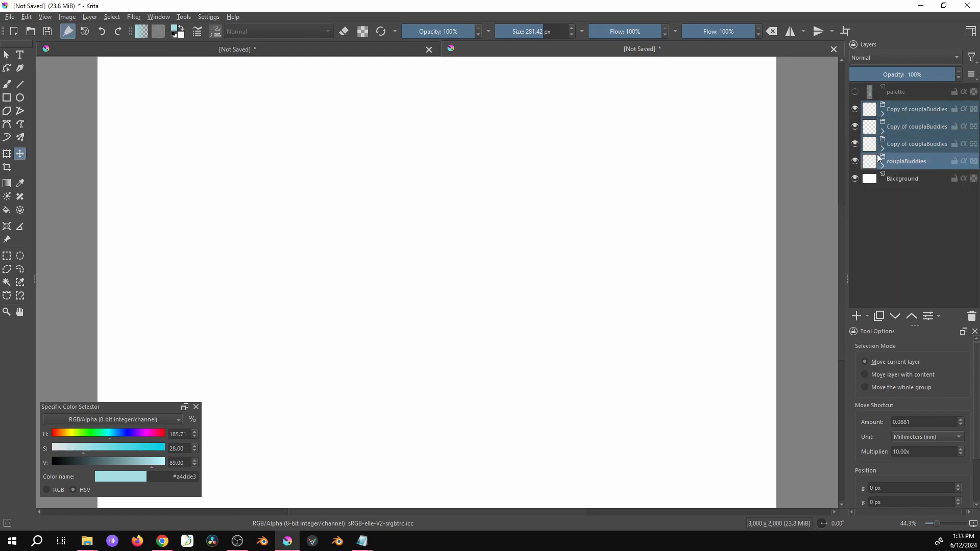
pyautogui.click(857, 145)
pyautogui.click(857, 129)
pyautogui.click(856, 112)
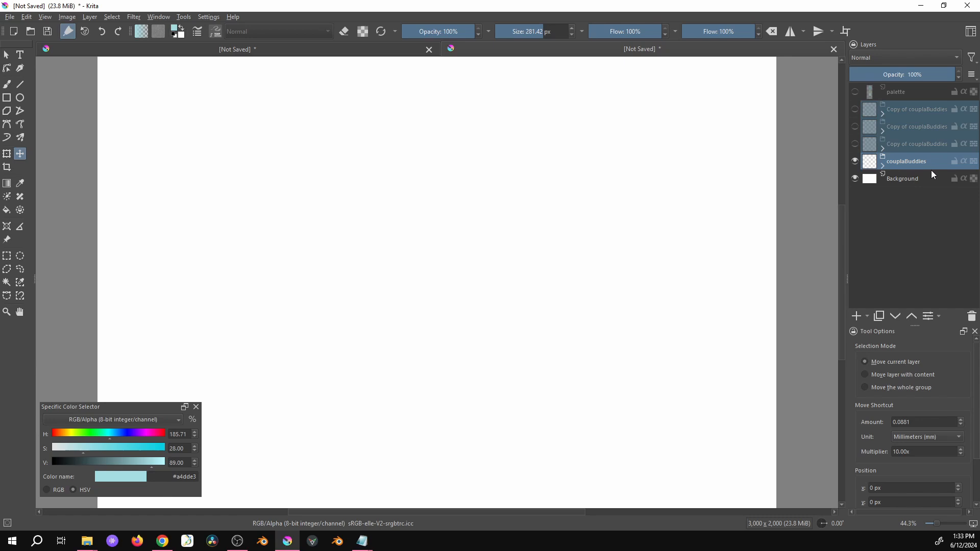
# Step: Assign a red color label to the original couplaBuddies group and expand it to show its layers
pyautogui.rightClick(919, 163)
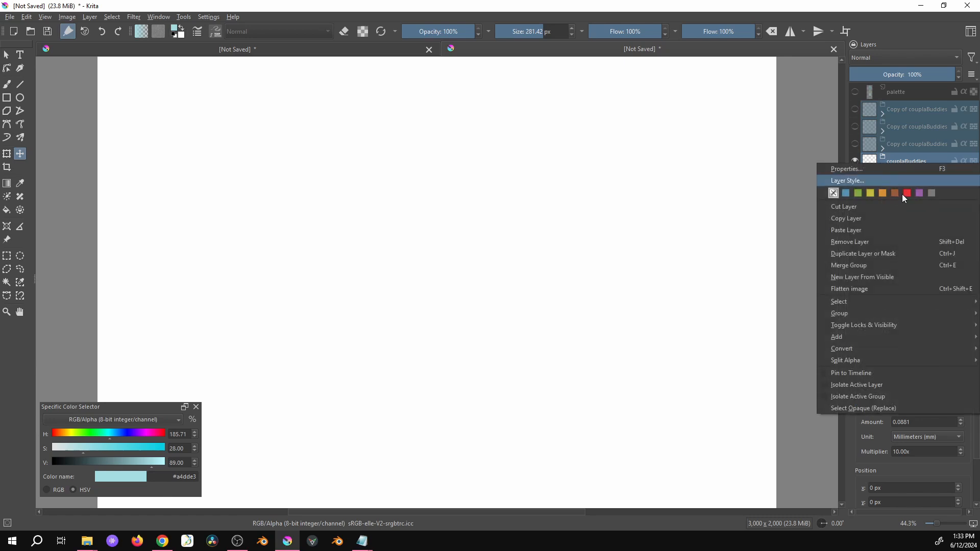
pyautogui.click(902, 194)
pyautogui.click(906, 157)
pyautogui.click(883, 165)
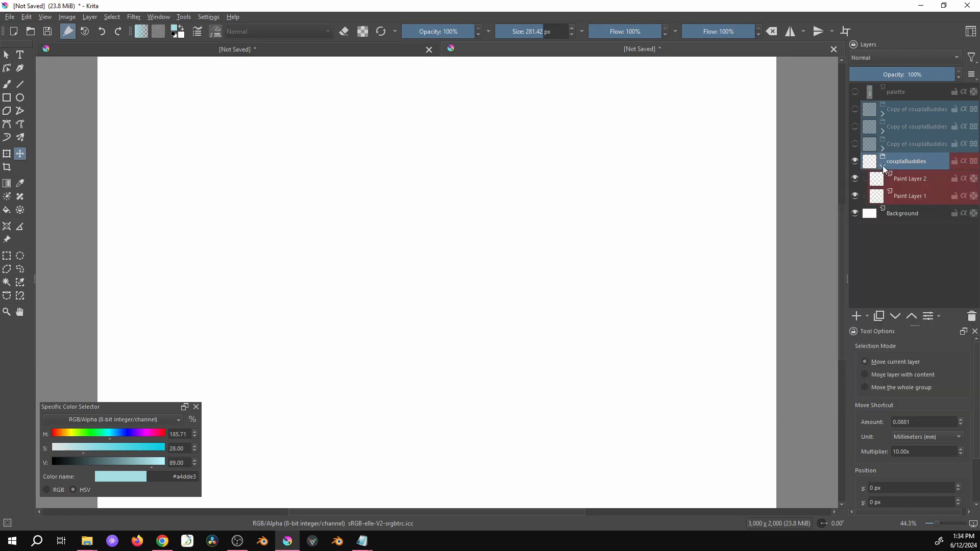
# Step: Delete the three hidden copies of the couplaBuddies group
pyautogui.click(928, 145)
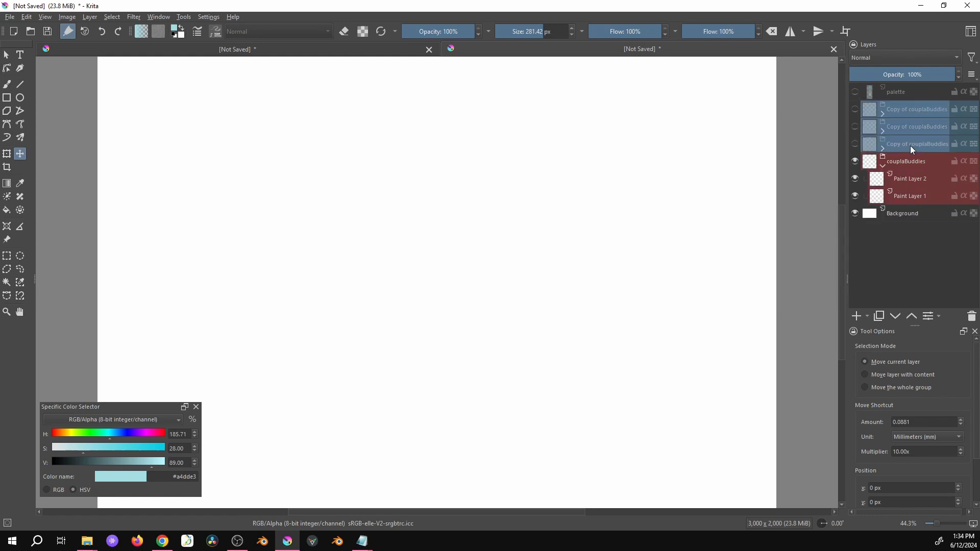
pyautogui.click(973, 319)
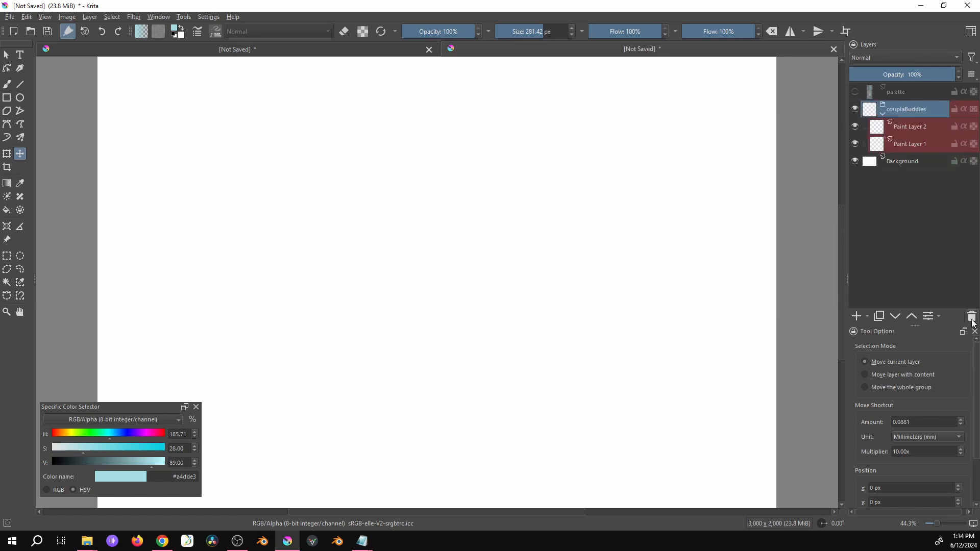
# Step: Remove the red color labels from the couplaBuddies group and from both paint layers inside it
pyautogui.rightClick(924, 114)
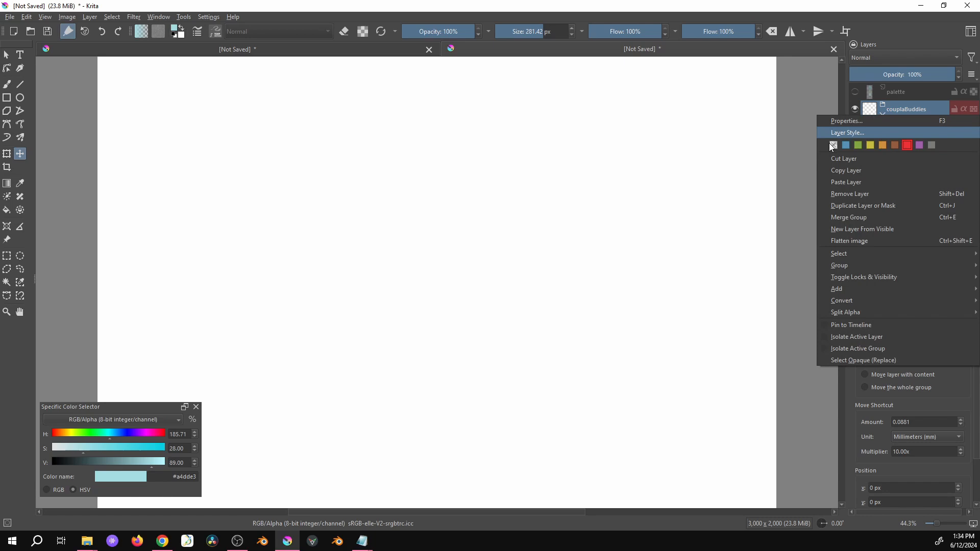
pyautogui.click(832, 145)
pyautogui.click(917, 111)
pyautogui.click(908, 129)
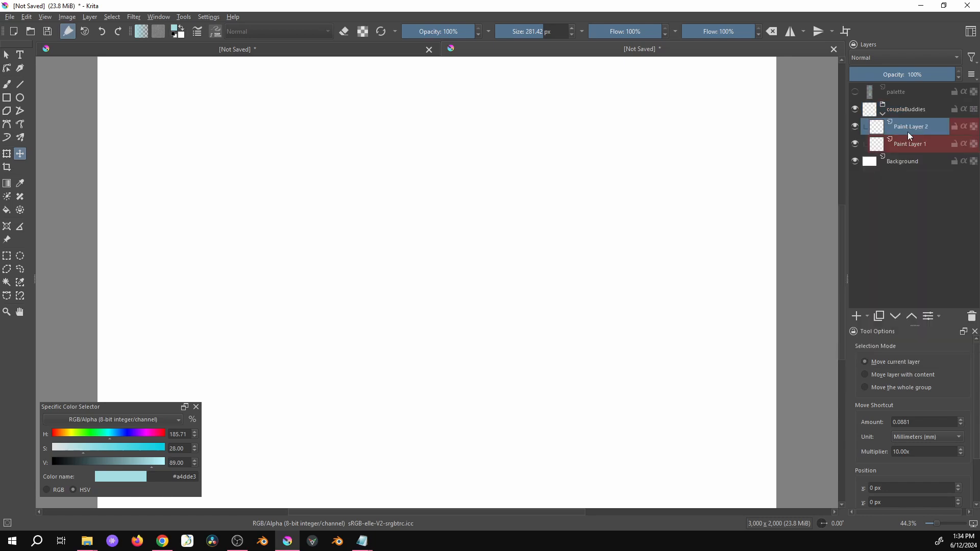
pyautogui.keyDown('shift'); pyautogui.click(909, 143); pyautogui.keyUp('shift')
pyautogui.rightClick(911, 142)
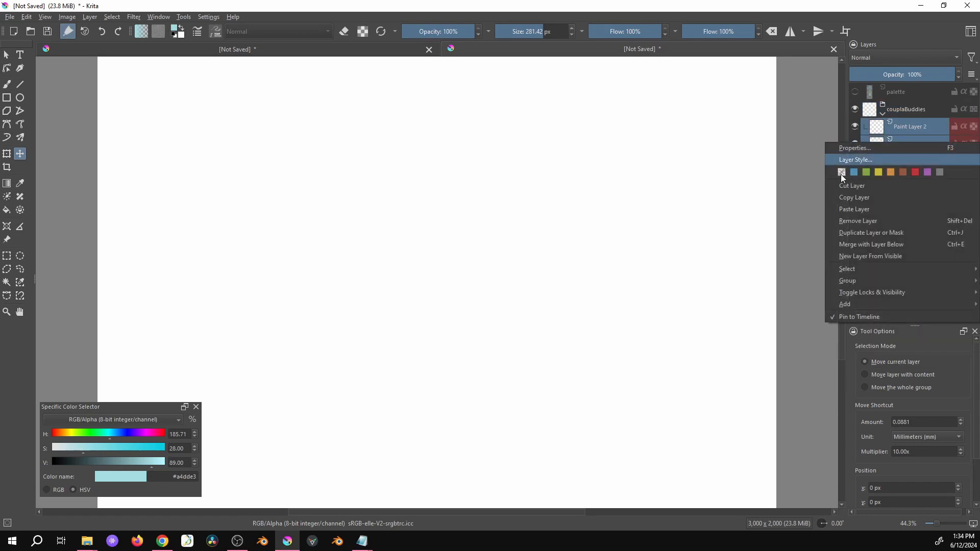
pyautogui.click(841, 172)
pyautogui.click(918, 114)
pyautogui.click(915, 130)
# Step: Rename Paint Layer 1 in the group as sky and Paint Layer 2 as mountain
pyautogui.click(911, 142)
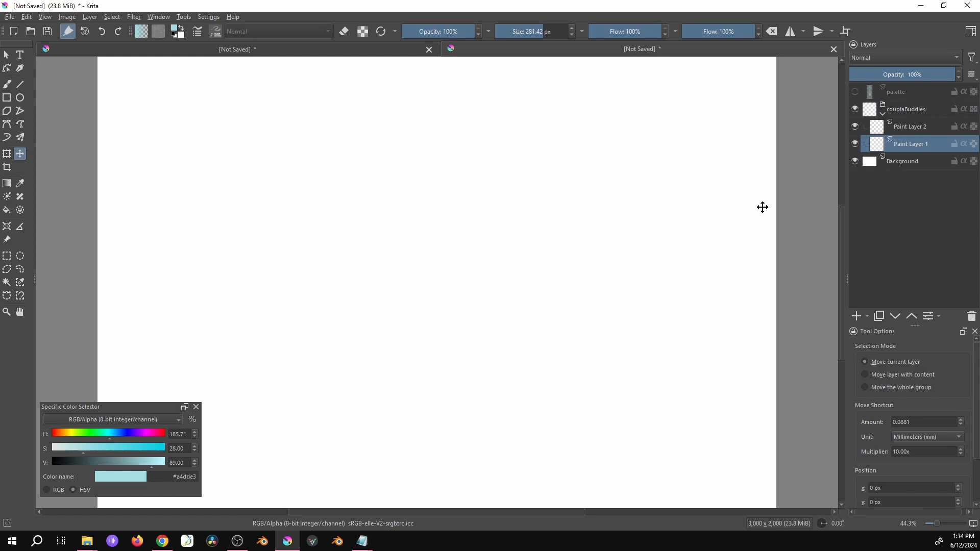
pyautogui.doubleClick(905, 143)
pyautogui.write('mou')
pyautogui.press('BackSpace')
pyautogui.press('BackSpace')
pyautogui.press('BackSpace')
pyautogui.write('sky')
pyautogui.press('Return')
pyautogui.doubleClick(911, 127)
pyautogui.write('mo')
pyautogui.press('Return')
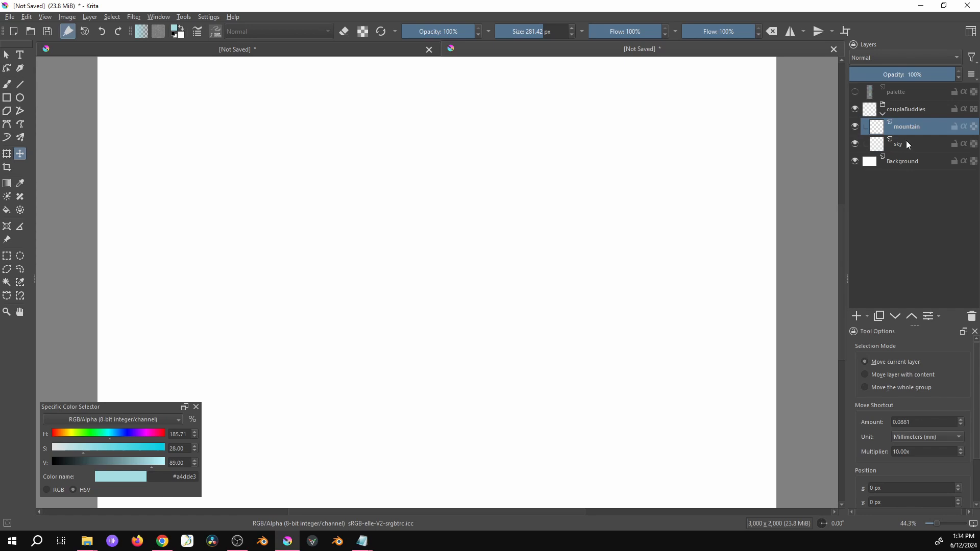
# Step: Add a paint layer above mountain inside the group and name it ground
pyautogui.click(856, 316)
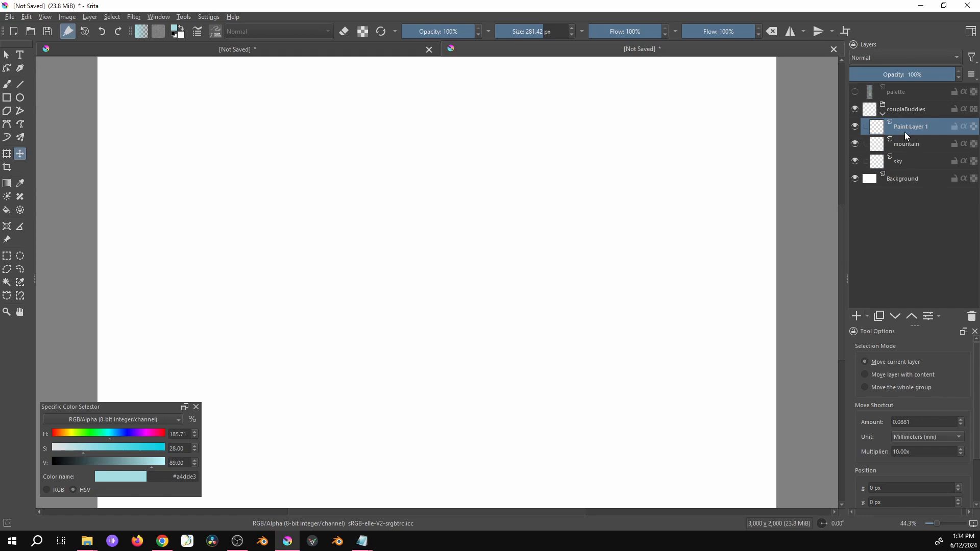
pyautogui.doubleClick(905, 129)
pyautogui.write('ground')
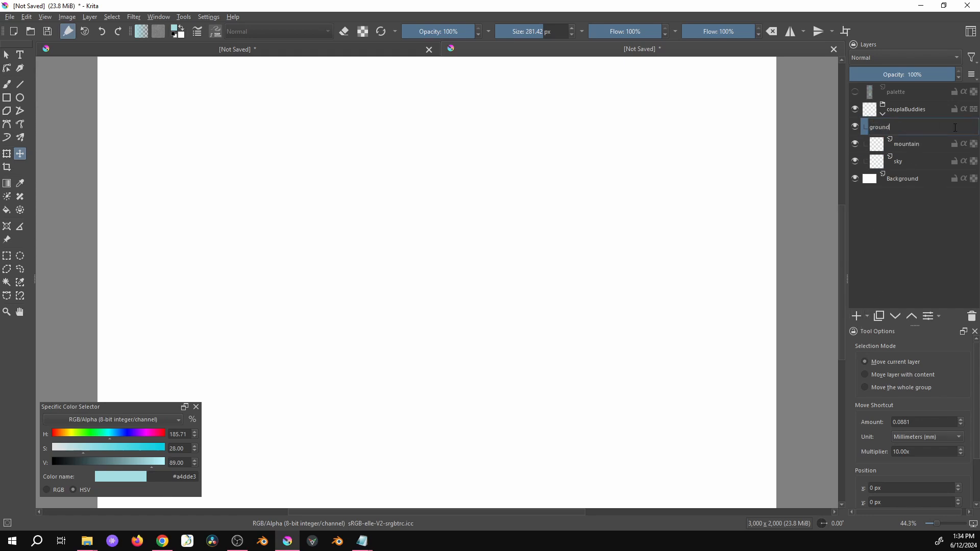
pyautogui.press('Return')
# Step: Rename the couplaBuddies group as scene, leaving it expanded
pyautogui.click(883, 114)
pyautogui.click(883, 114)
pyautogui.click(901, 111)
pyautogui.doubleClick(899, 110)
pyautogui.write('scene')
pyautogui.press('Return')
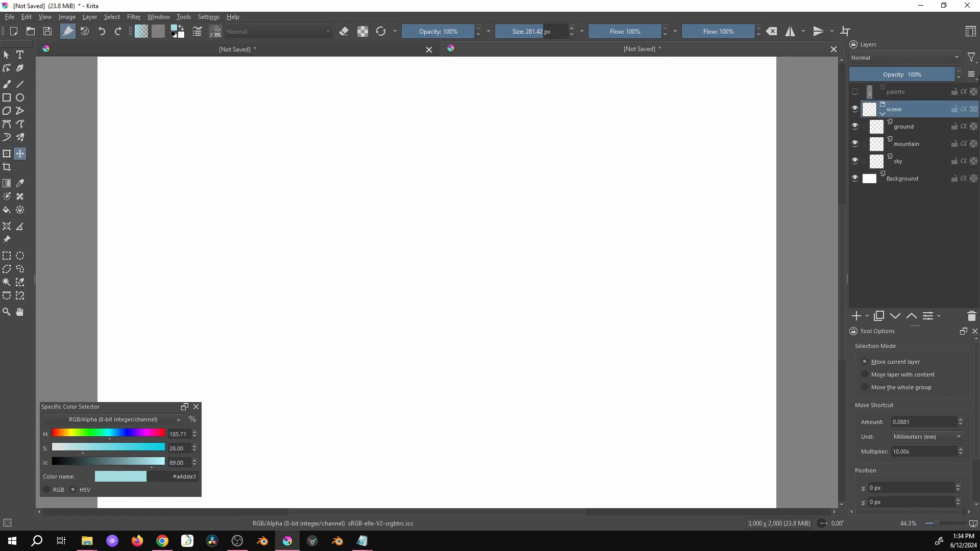
# Step: With the sky layer active, draw a rectangular selection of about 938 by 889 px mid-canvas and show the palette layer
pyautogui.click(913, 158)
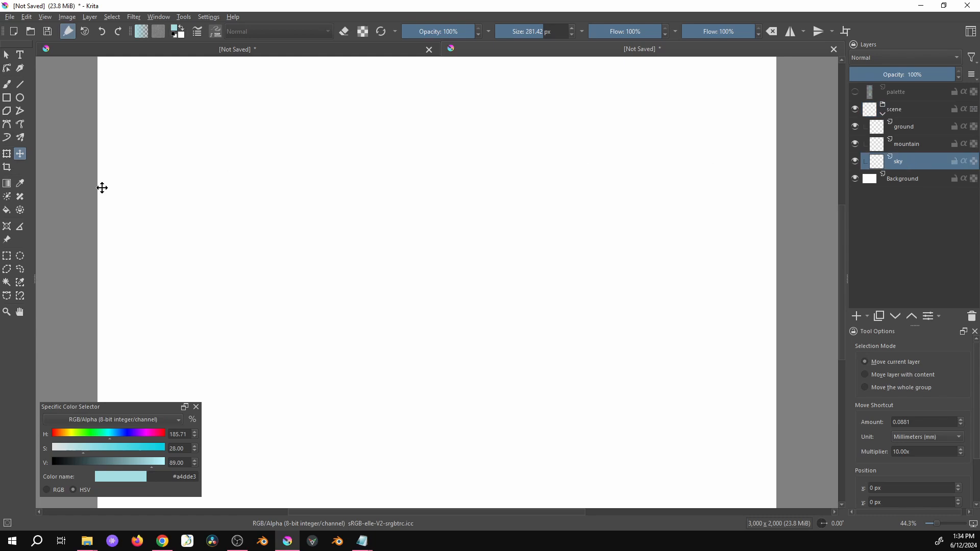
pyautogui.click(7, 256)
pyautogui.moveTo(317, 174); pyautogui.dragTo(530, 374)
pyautogui.click(855, 92)
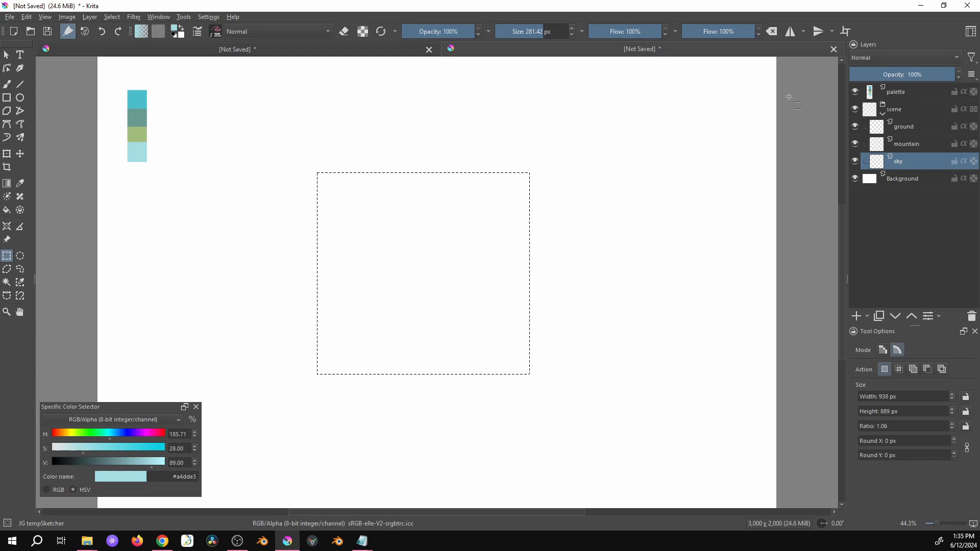
# Step: Sample the turquoise #4abfca swatch from the palette and brush it over the whole selection on the sky layer
pyautogui.press('b')
pyautogui.keyDown('ctrl'); pyautogui.click(138, 96); pyautogui.keyUp('ctrl')
pyautogui.moveTo(337, 204)
pyautogui.mouseDown()
pyautogui.moveTo(326, 240)
pyautogui.moveTo(364, 387)
pyautogui.moveTo(407, 337)
pyautogui.moveTo(490, 188)
pyautogui.moveTo(517, 337)
pyautogui.moveTo(383, 372)
pyautogui.mouseUp()
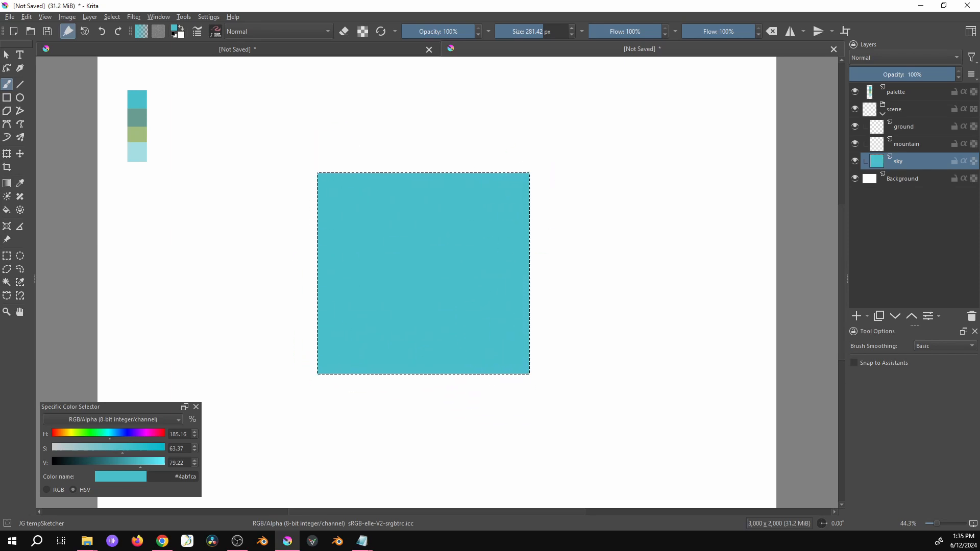
# Step: On the mountain layer, subtract the area above a freehand hill outline from the selection and paint the rest with the palette's #689c90
pyautogui.click(902, 147)
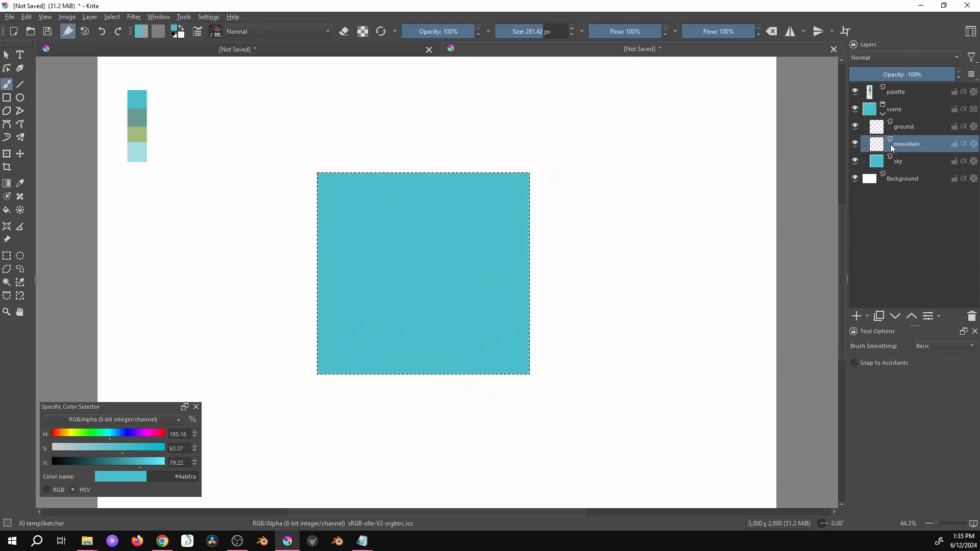
pyautogui.click(20, 269)
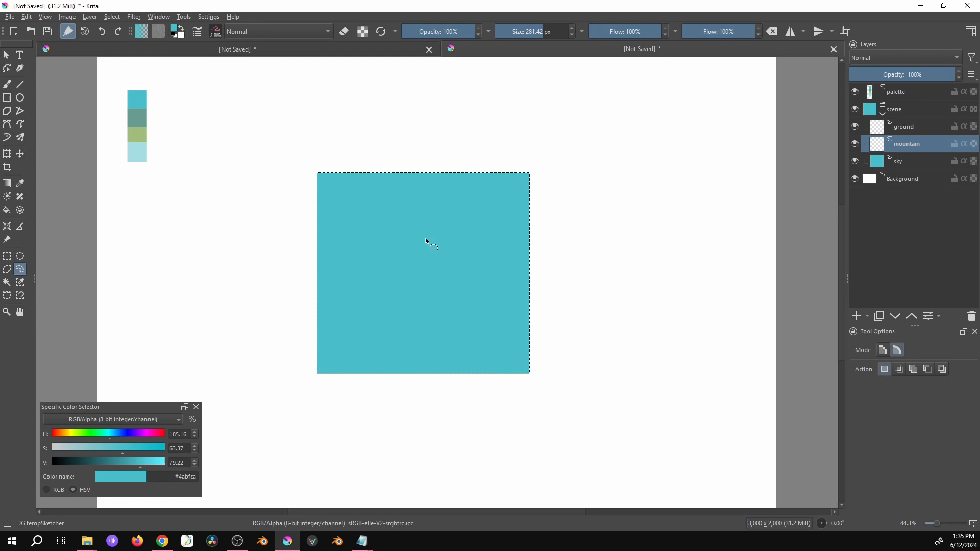
pyautogui.press('alt')
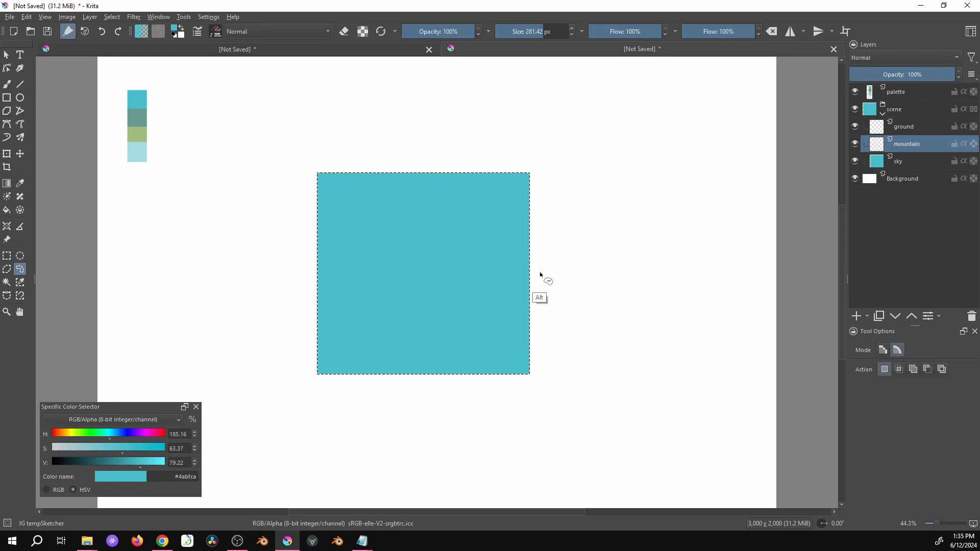
pyautogui.moveTo(550, 299)
pyautogui.mouseDown()
pyautogui.moveTo(464, 244)
pyautogui.moveTo(427, 240)
pyautogui.moveTo(344, 268)
pyautogui.moveTo(304, 261)
pyautogui.moveTo(271, 229)
pyautogui.moveTo(396, 97)
pyautogui.moveTo(578, 170)
pyautogui.moveTo(546, 307)
pyautogui.mouseUp()
pyautogui.press('b')
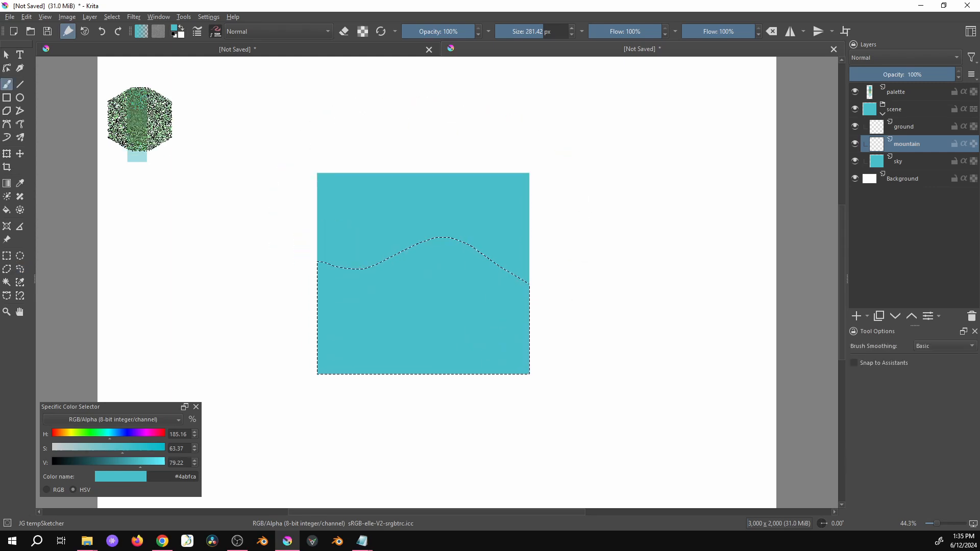
pyautogui.keyDown('ctrl'); pyautogui.click(138, 118); pyautogui.keyUp('ctrl')
pyautogui.moveTo(366, 234)
pyautogui.mouseDown()
pyautogui.moveTo(341, 332)
pyautogui.moveTo(371, 367)
pyautogui.moveTo(415, 237)
pyautogui.moveTo(425, 307)
pyautogui.moveTo(471, 363)
pyautogui.moveTo(495, 266)
pyautogui.moveTo(517, 351)
pyautogui.moveTo(456, 380)
pyautogui.moveTo(381, 268)
pyautogui.moveTo(324, 257)
pyautogui.moveTo(556, 370)
pyautogui.mouseUp()
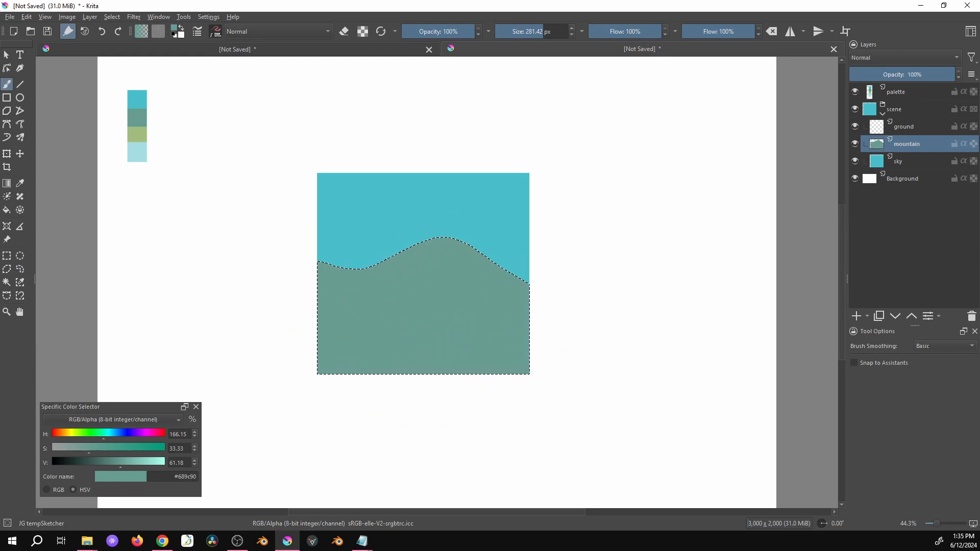
# Step: On the ground layer, reduce the selection to a gently sloping lower band, paint it with the palette's #a2bd7e, and deselect
pyautogui.click(914, 130)
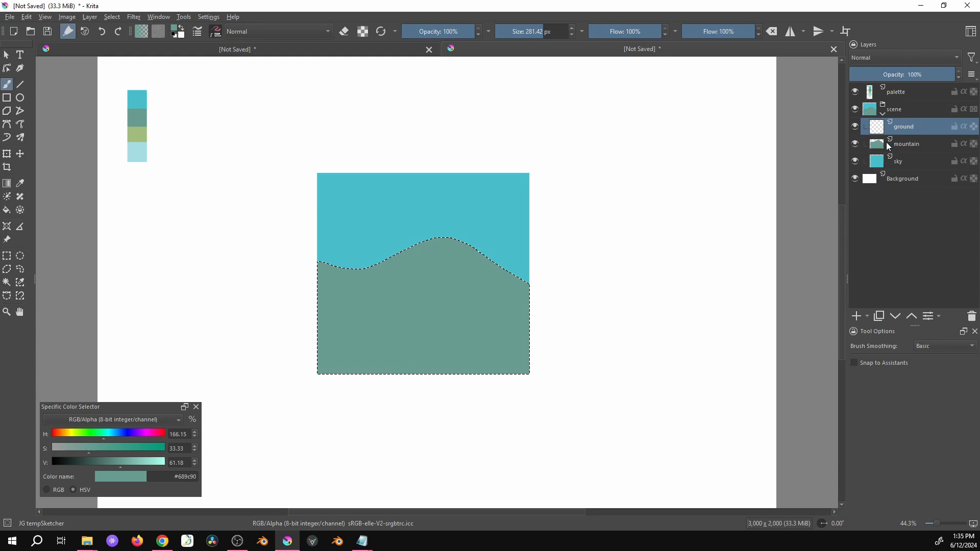
pyautogui.click(20, 269)
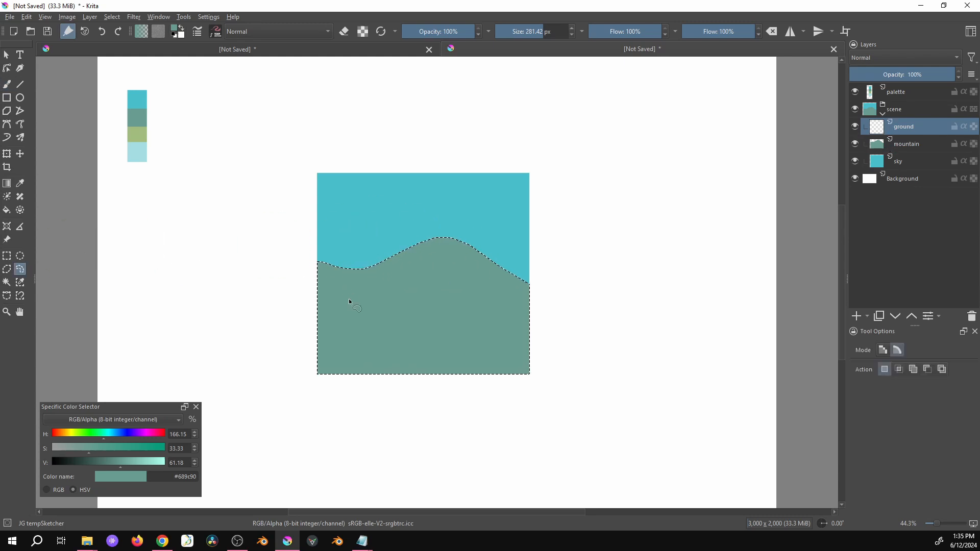
pyautogui.moveTo(303, 298)
pyautogui.mouseDown()
pyautogui.moveTo(482, 314)
pyautogui.moveTo(581, 304)
pyautogui.moveTo(479, 205)
pyautogui.moveTo(297, 262)
pyautogui.mouseUp()
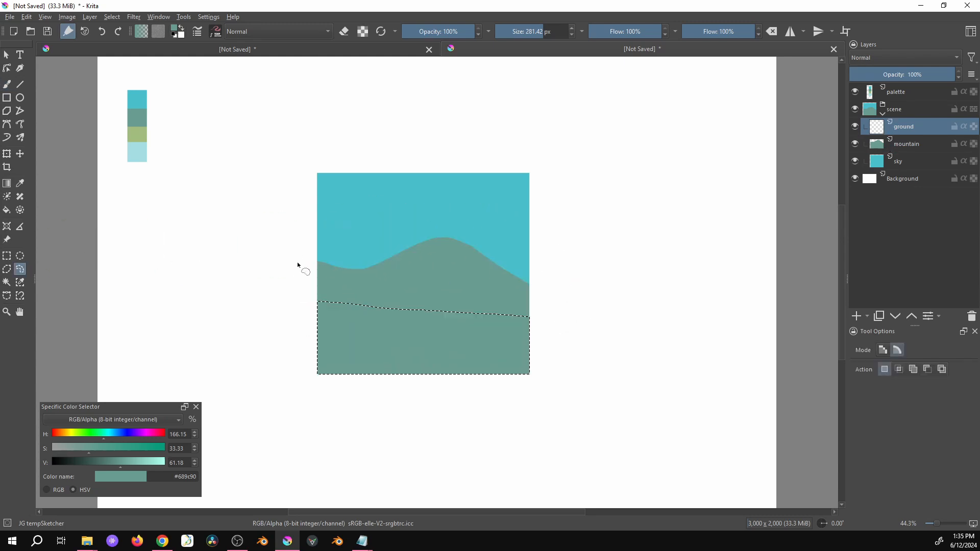
pyautogui.press('b')
pyautogui.keyDown('ctrl'); pyautogui.click(137, 134); pyautogui.keyUp('ctrl')
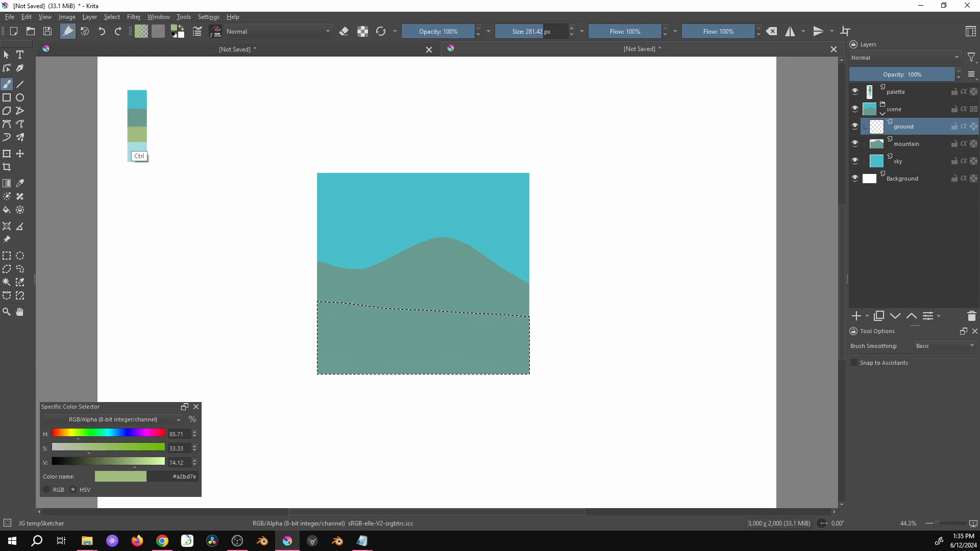
pyautogui.moveTo(321, 298)
pyautogui.mouseDown()
pyautogui.moveTo(350, 309)
pyautogui.moveTo(391, 390)
pyautogui.moveTo(461, 322)
pyautogui.moveTo(494, 388)
pyautogui.moveTo(532, 332)
pyautogui.mouseUp()
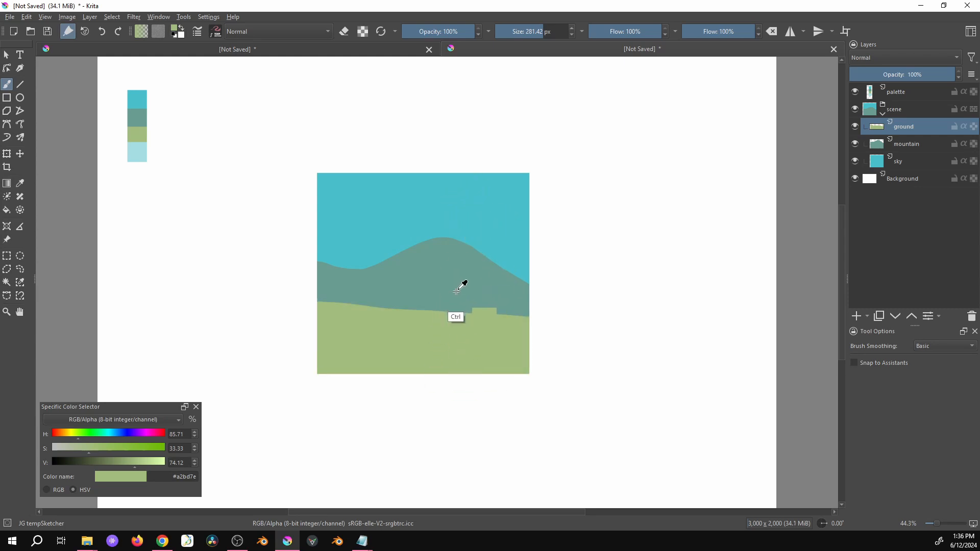
pyautogui.hotkey('ctrl', 'z')
pyautogui.hotkey('ctrl', 'shift', 'a')
# Step: Add a paint layer directly above sky in the scene group and name it clouds
pyautogui.click(904, 161)
pyautogui.click(857, 317)
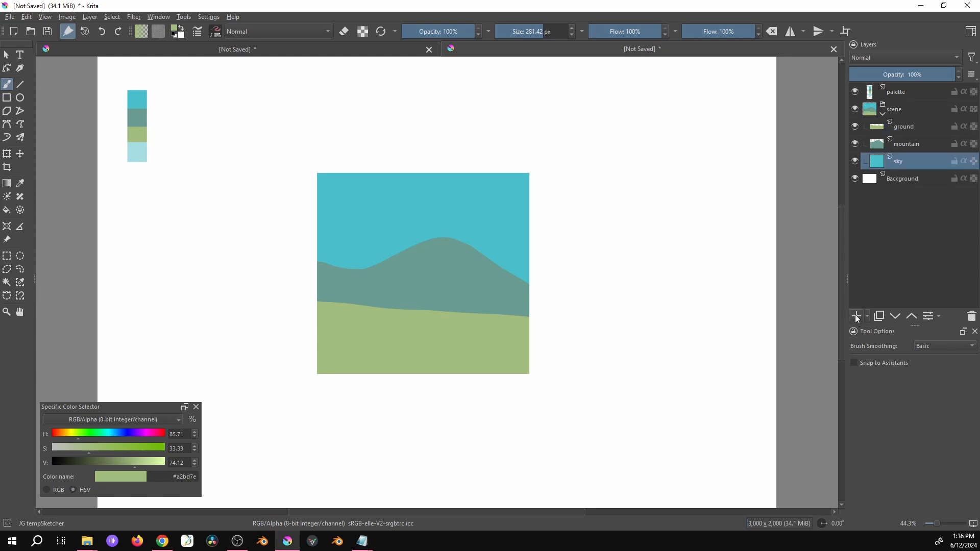
pyautogui.doubleClick(911, 164)
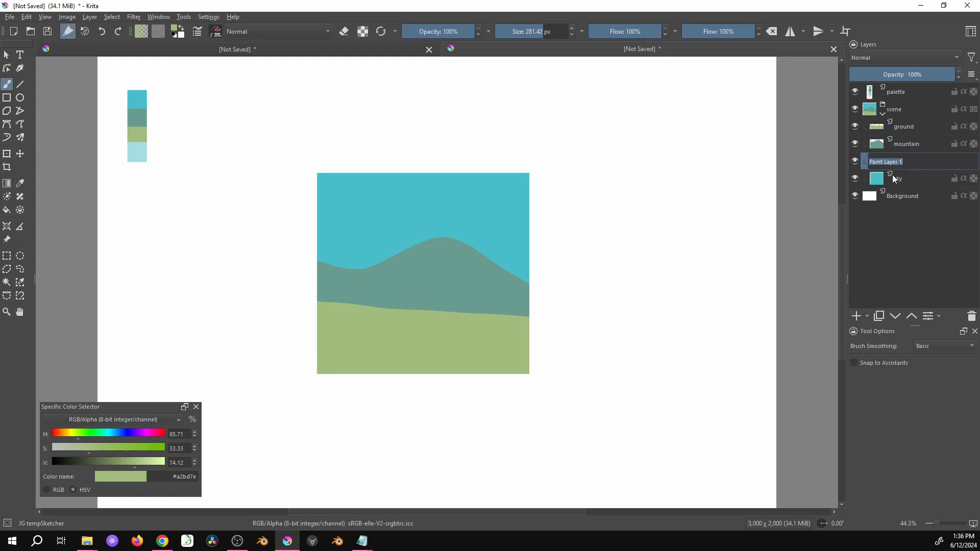
pyautogui.write('clouds')
pyautogui.press('Return')
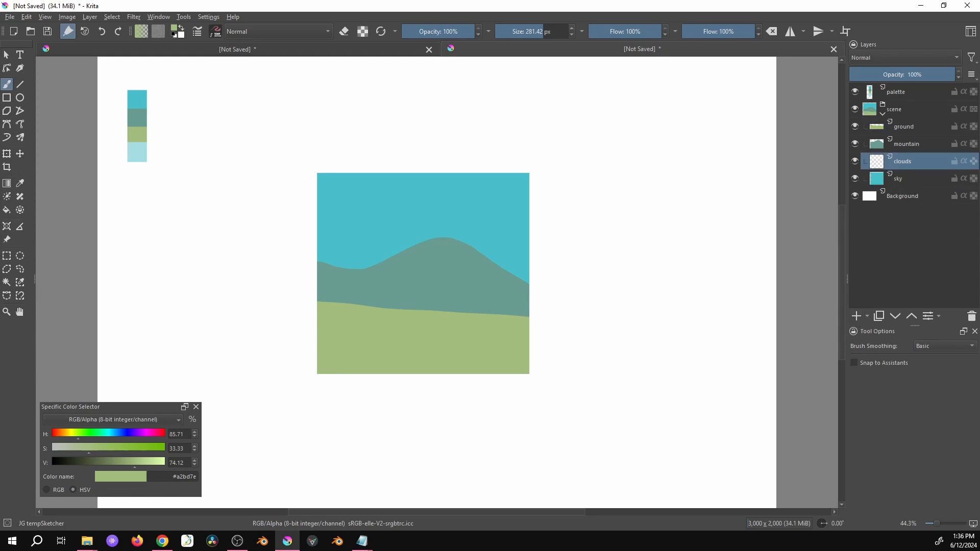
# Step: Paint two rounded clouds behind the mountain on the clouds layer with a 230 px brush in the palette's light blue #a4dde3
pyautogui.keyDown('ctrl'); pyautogui.click(138, 152); pyautogui.keyUp('ctrl')
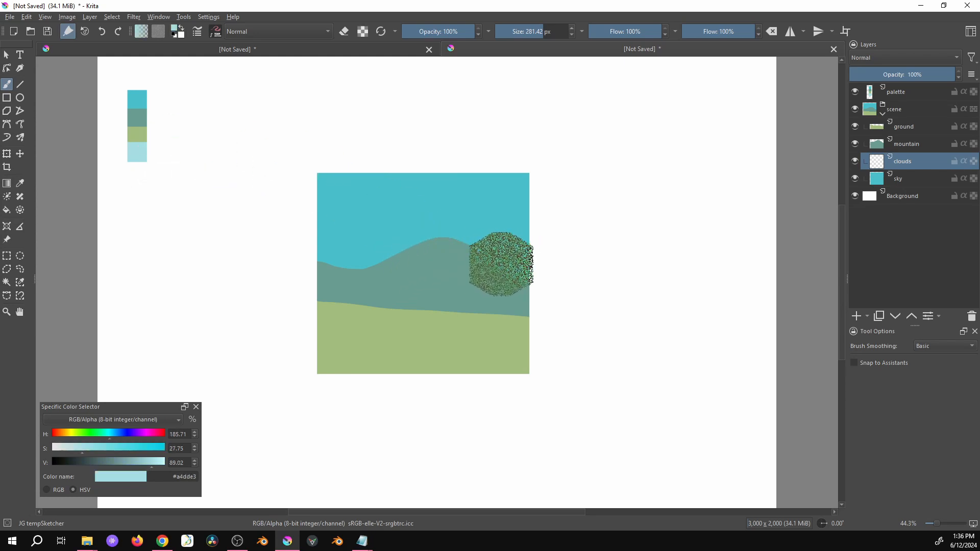
pyautogui.press('[')
pyautogui.moveTo(509, 272)
pyautogui.mouseDown()
pyautogui.moveTo(494, 232)
pyautogui.moveTo(463, 229)
pyautogui.moveTo(471, 265)
pyautogui.moveTo(452, 247)
pyautogui.moveTo(438, 250)
pyautogui.moveTo(434, 296)
pyautogui.moveTo(457, 248)
pyautogui.moveTo(500, 267)
pyautogui.moveTo(508, 282)
pyautogui.moveTo(476, 205)
pyautogui.moveTo(462, 300)
pyautogui.moveTo(393, 276)
pyautogui.moveTo(359, 310)
pyautogui.moveTo(394, 286)
pyautogui.mouseUp()
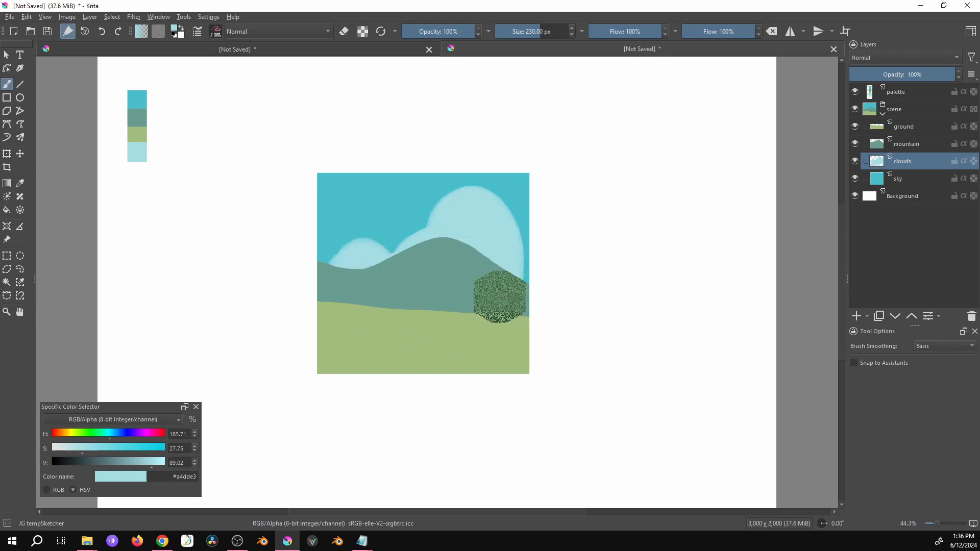
pyautogui.moveTo(360, 279)
pyautogui.mouseDown()
pyautogui.moveTo(360, 249)
pyautogui.moveTo(382, 296)
pyautogui.mouseUp()
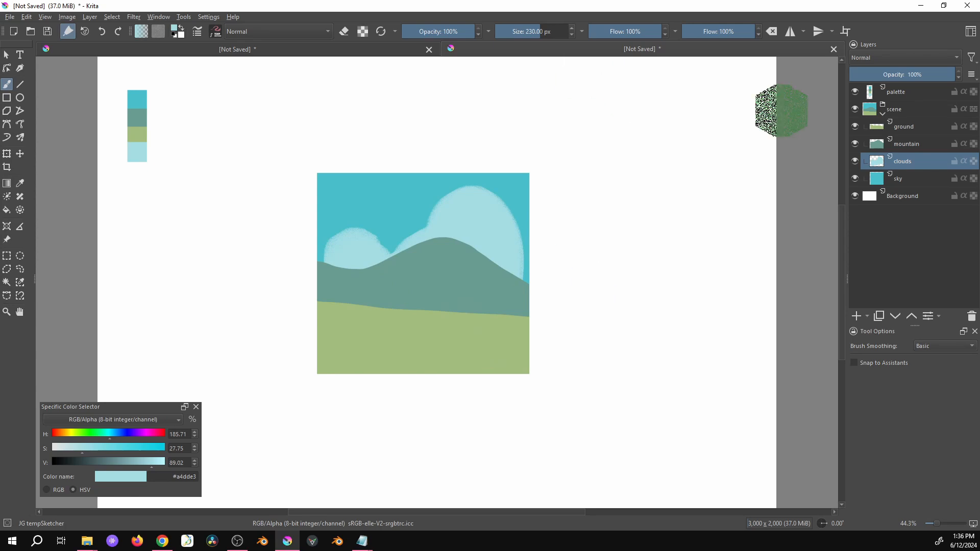
# Step: Collapse the scene group, toggle its visibility off and on to check it, and expand it again
pyautogui.click(883, 114)
pyautogui.click(854, 110)
pyautogui.click(854, 110)
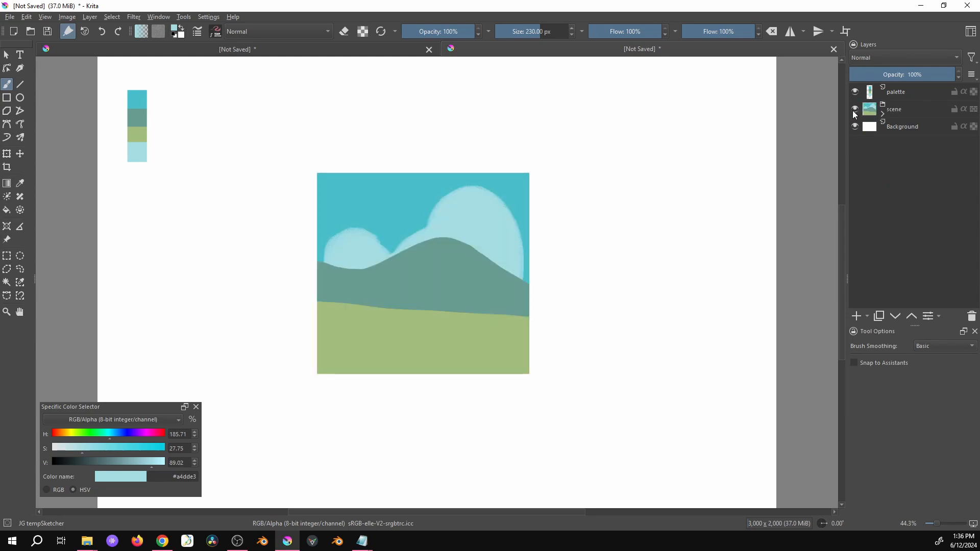
pyautogui.click(883, 115)
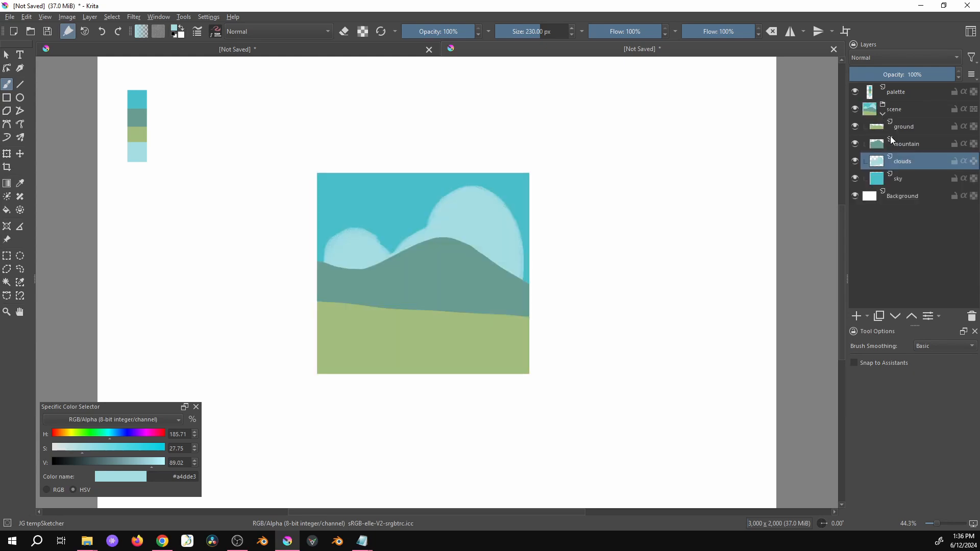
# Step: Collapse the scene group, duplicate it as a backup, and hide the copy
pyautogui.moveTo(890, 138)
pyautogui.click(881, 113)
pyautogui.click(913, 113)
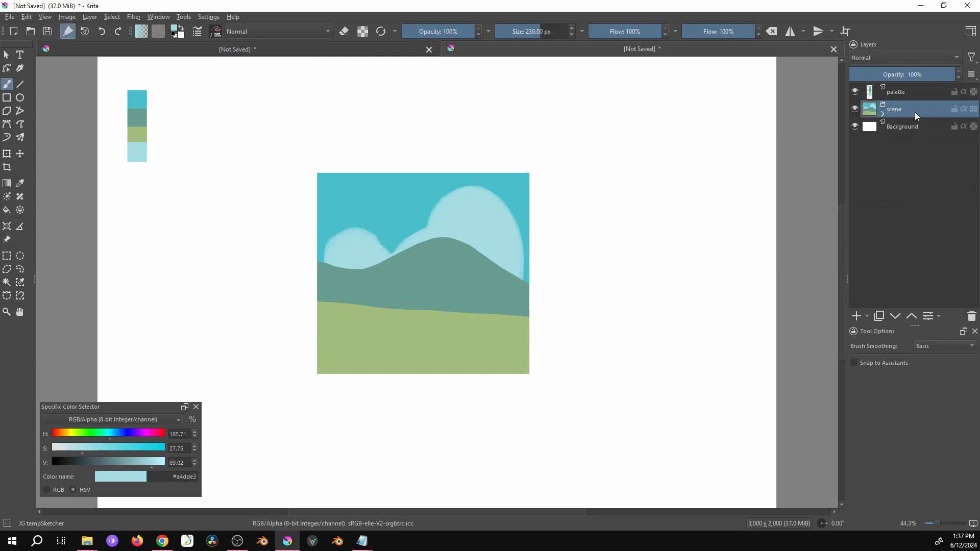
pyautogui.hotkey('ctrl', 'j')
pyautogui.click(856, 109)
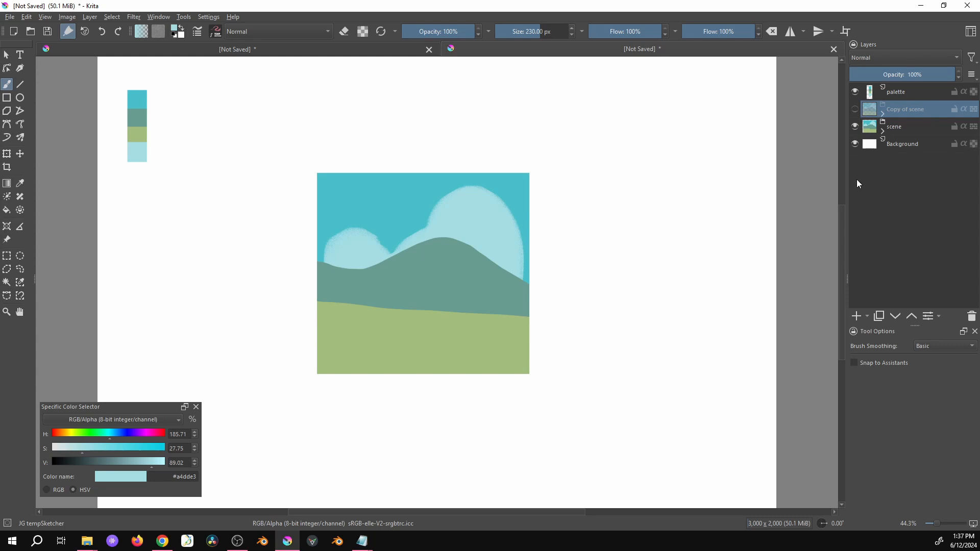
# Step: Expand the original scene group, enable alpha lock on the ground layer, and make that layer active
pyautogui.click(883, 131)
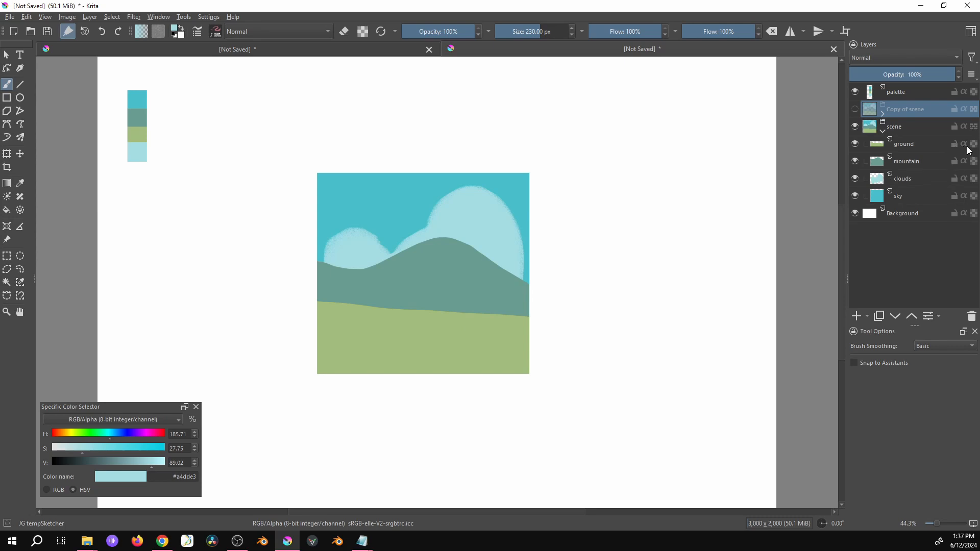
pyautogui.moveTo(977, 145)
pyautogui.click(974, 144)
pyautogui.moveTo(926, 146)
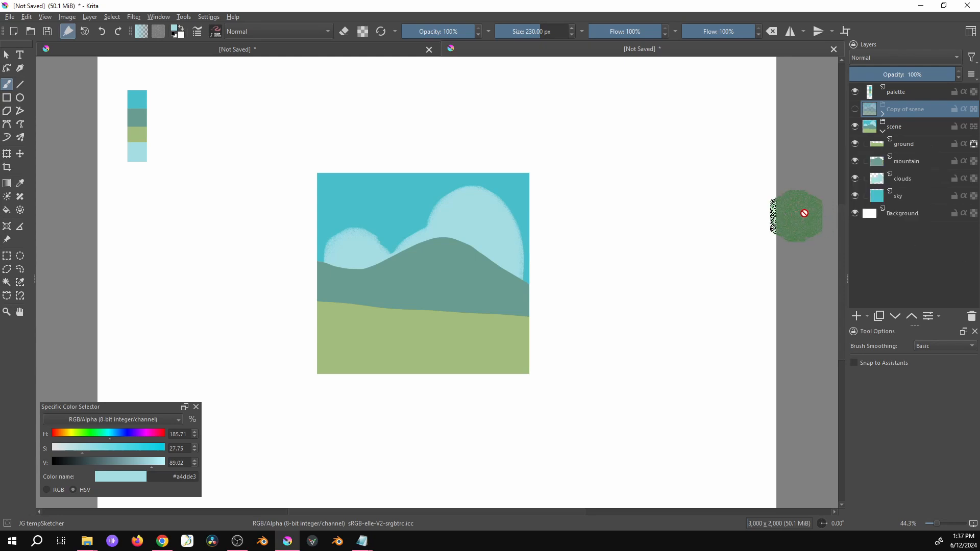
pyautogui.click(914, 143)
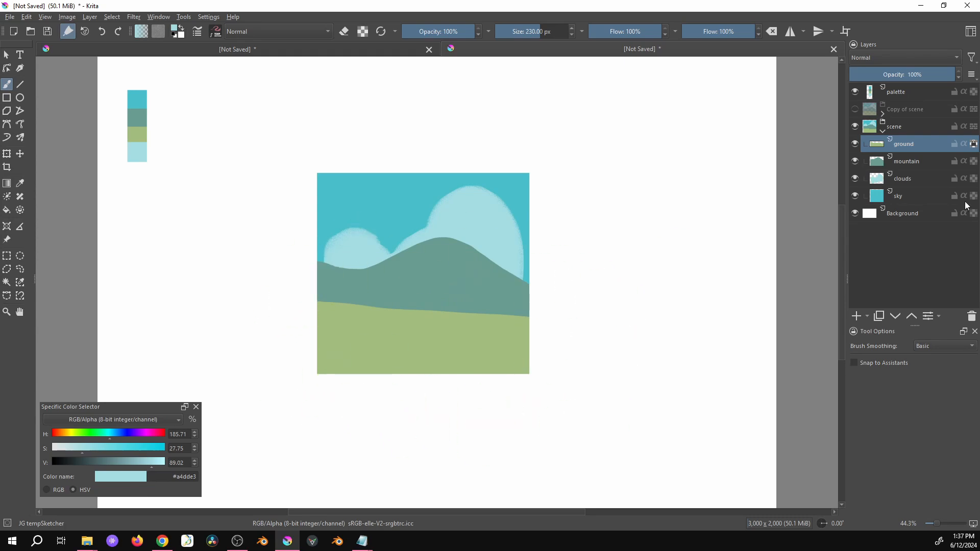
pyautogui.click(856, 214)
pyautogui.click(858, 214)
# Step: Sample the ground color, brighten it to #b3d18b with value 82, and paint over the alpha-locked ground layer
pyautogui.keyDown('ctrl'); pyautogui.click(420, 372); pyautogui.keyUp('ctrl')
pyautogui.moveTo(432, 308)
pyautogui.mouseDown()
pyautogui.moveTo(562, 341)
pyautogui.moveTo(623, 438)
pyautogui.moveTo(375, 354)
pyautogui.moveTo(357, 414)
pyautogui.mouseUp()
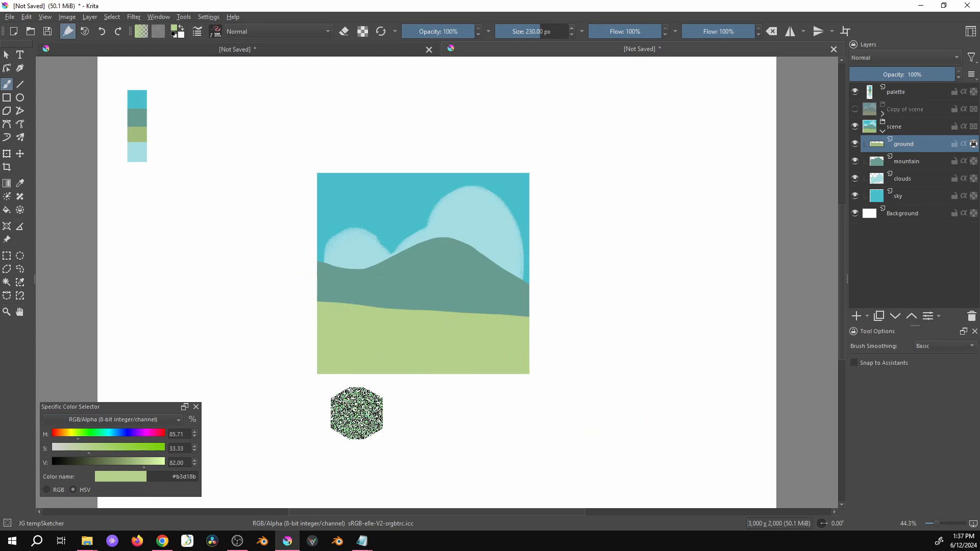
pyautogui.hotkey('ctrl', 'z')
pyautogui.moveTo(451, 269)
pyautogui.mouseDown()
pyautogui.moveTo(433, 279)
pyautogui.moveTo(522, 412)
pyautogui.moveTo(429, 397)
pyautogui.moveTo(464, 516)
pyautogui.mouseUp()
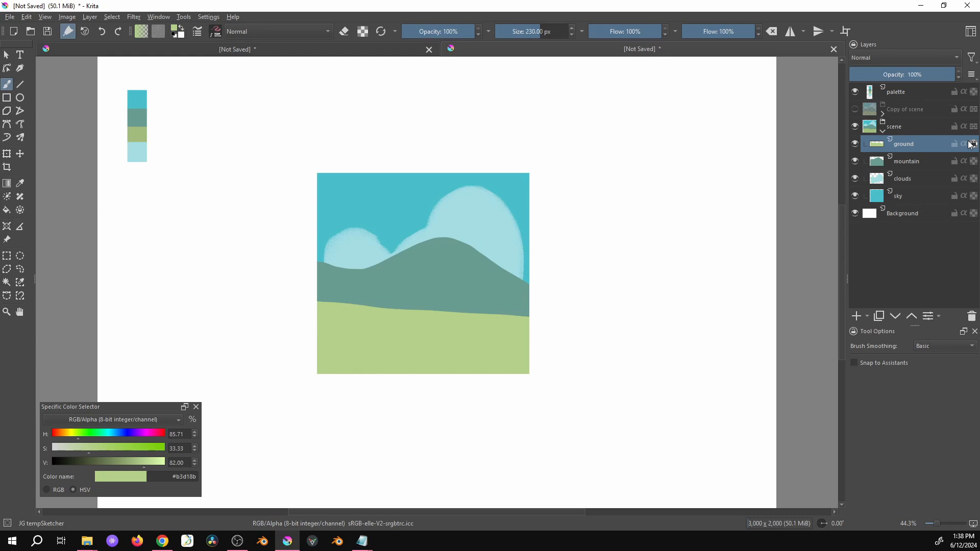
# Step: Select the mountain layer, enable its alpha lock, test it with light green strokes, and undo the painting
pyautogui.click(973, 161)
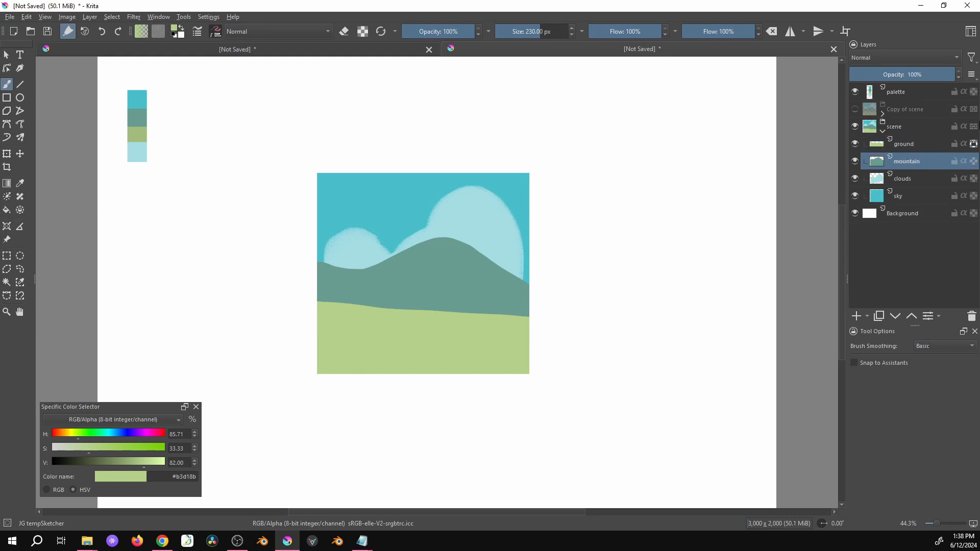
pyautogui.moveTo(532, 313); pyautogui.dragTo(381, 250)
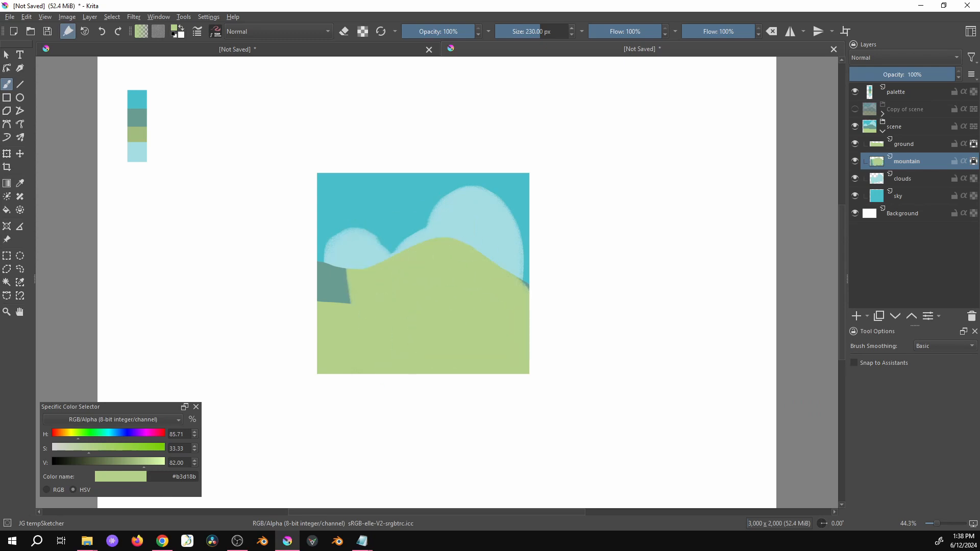
pyautogui.hotkey('ctrl', 'z')
# Step: Sample the mountain color, shift it to the darker #578281, and paint shadows along the mountain's slopes
pyautogui.keyDown('ctrl'); pyautogui.click(466, 253); pyautogui.keyUp('ctrl')
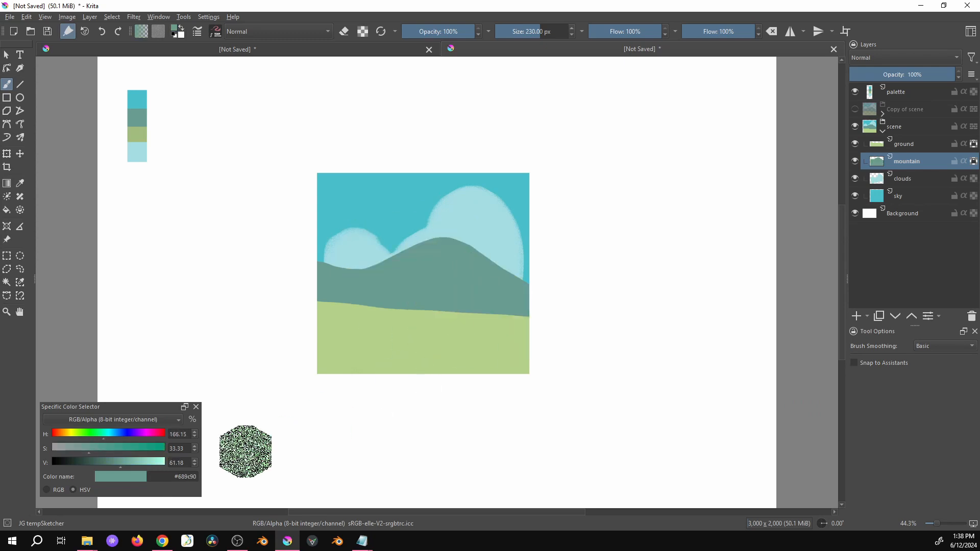
pyautogui.click(115, 466)
pyautogui.click(109, 437)
pyautogui.click(110, 464)
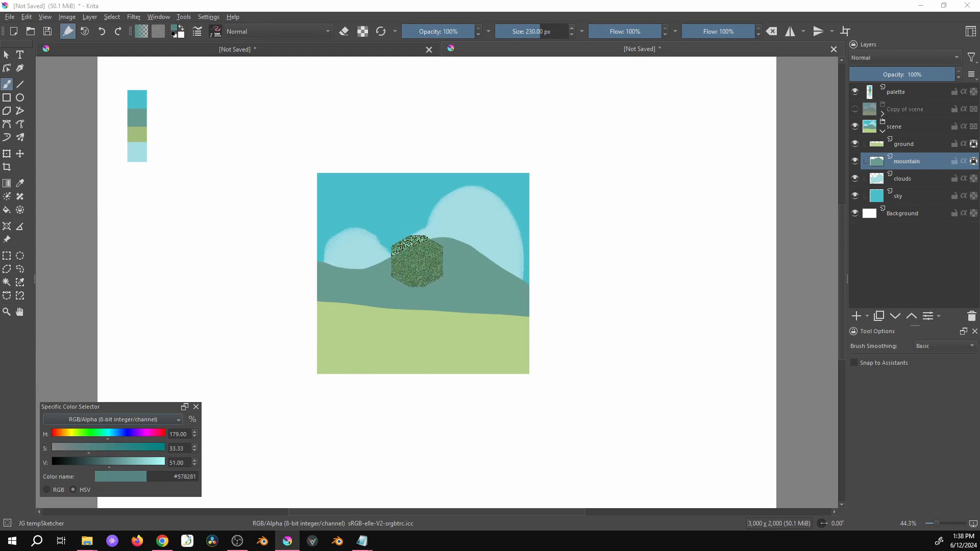
pyautogui.moveTo(383, 261)
pyautogui.mouseDown()
pyautogui.moveTo(381, 284)
pyautogui.moveTo(429, 283)
pyautogui.moveTo(451, 306)
pyautogui.mouseUp()
pyautogui.moveTo(379, 271)
pyautogui.mouseDown()
pyautogui.moveTo(368, 309)
pyautogui.moveTo(307, 276)
pyautogui.mouseUp()
pyautogui.moveTo(488, 305); pyautogui.dragTo(554, 381)
pyautogui.moveTo(483, 290)
pyautogui.mouseDown()
pyautogui.moveTo(518, 321)
pyautogui.moveTo(498, 320)
pyautogui.moveTo(518, 356)
pyautogui.mouseUp()
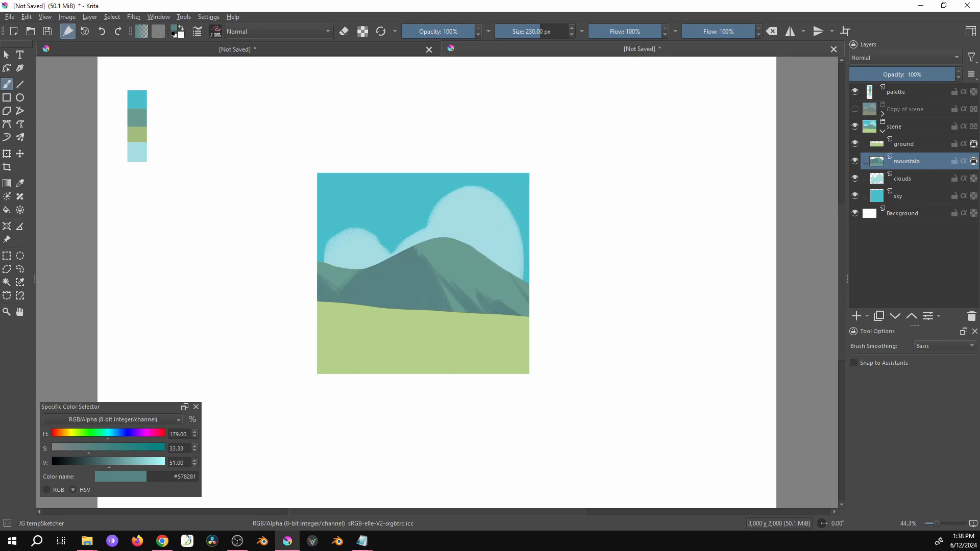
# Step: Enlarge the brush, sample the mountain color, shift it to the brighter green #74ae85, and paint highlights across the mountain's sunlit slope
pyautogui.press(']')
pyautogui.press(']')
pyautogui.press(']')
pyautogui.press(']')
pyautogui.press(']')
pyautogui.press(']')
pyautogui.press(']')
pyautogui.press(']')
pyautogui.press(']')
pyautogui.press(']')
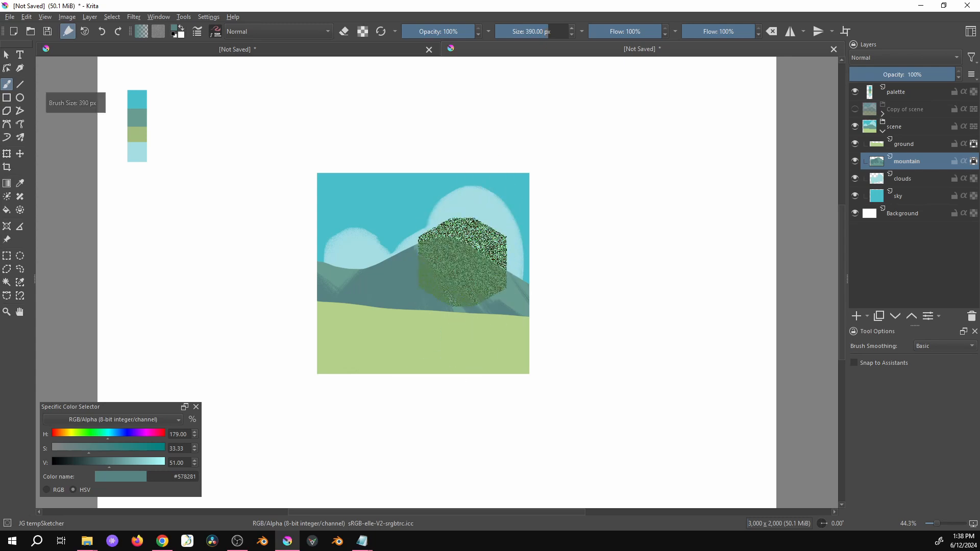
pyautogui.keyDown('ctrl'); pyautogui.click(466, 256); pyautogui.keyUp('ctrl')
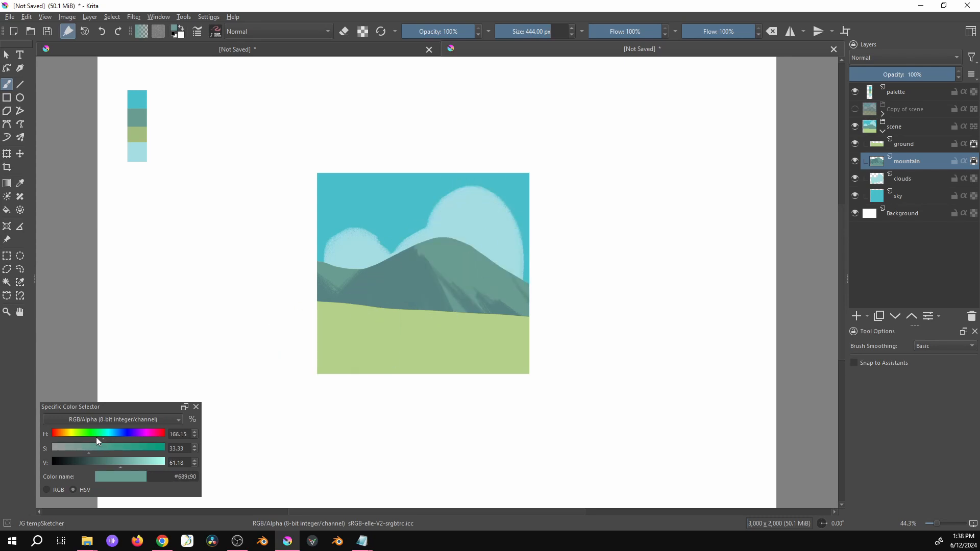
pyautogui.click(129, 466)
pyautogui.moveTo(443, 241)
pyautogui.mouseDown()
pyautogui.moveTo(450, 257)
pyautogui.moveTo(494, 270)
pyautogui.mouseUp()
pyautogui.moveTo(501, 225)
pyautogui.mouseDown()
pyautogui.moveTo(498, 236)
pyautogui.moveTo(558, 226)
pyautogui.moveTo(720, 251)
pyautogui.moveTo(725, 271)
pyautogui.moveTo(748, 271)
pyautogui.mouseUp()
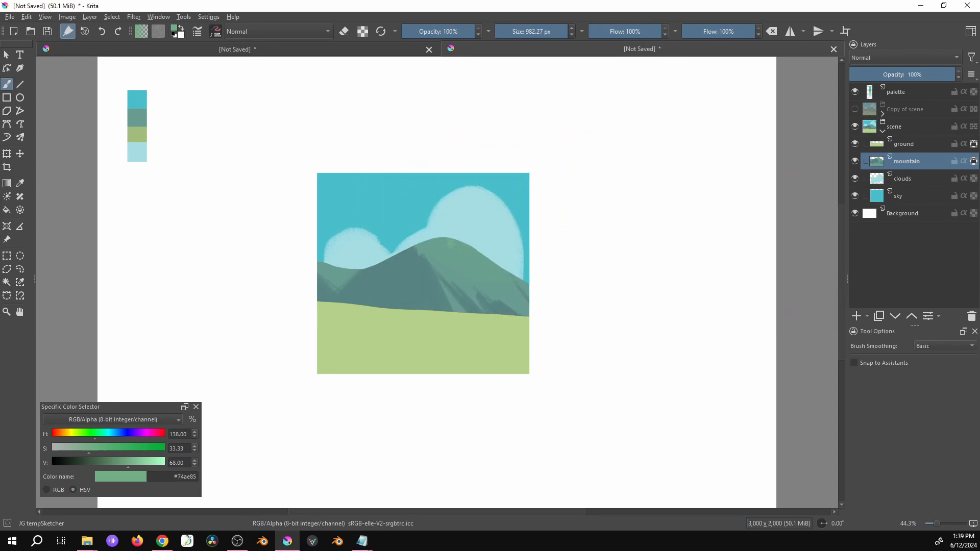
# Step: Examine the painted mountain shading up close and in the context of the whole canvas
pyautogui.hotkey('ctrl', '+')
pyautogui.hotkey('ctrl', '+')
pyautogui.hotkey('ctrl', '+')
pyautogui.hotkey('ctrl', '+')
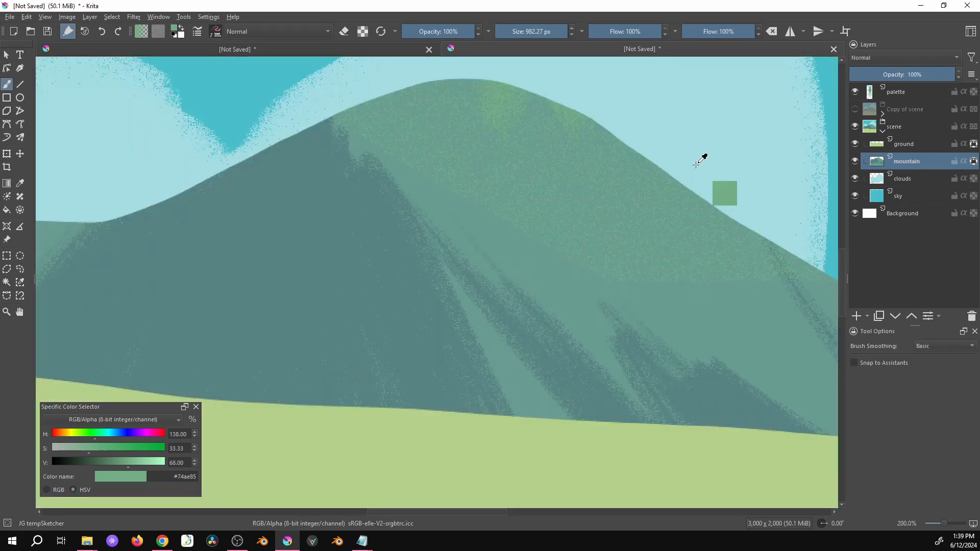
pyautogui.hotkey('ctrl', '-')
pyautogui.hotkey('ctrl', '-')
pyautogui.hotkey('ctrl', '-')
pyautogui.hotkey('ctrl', '-')
pyautogui.hotkey('ctrl', '-')
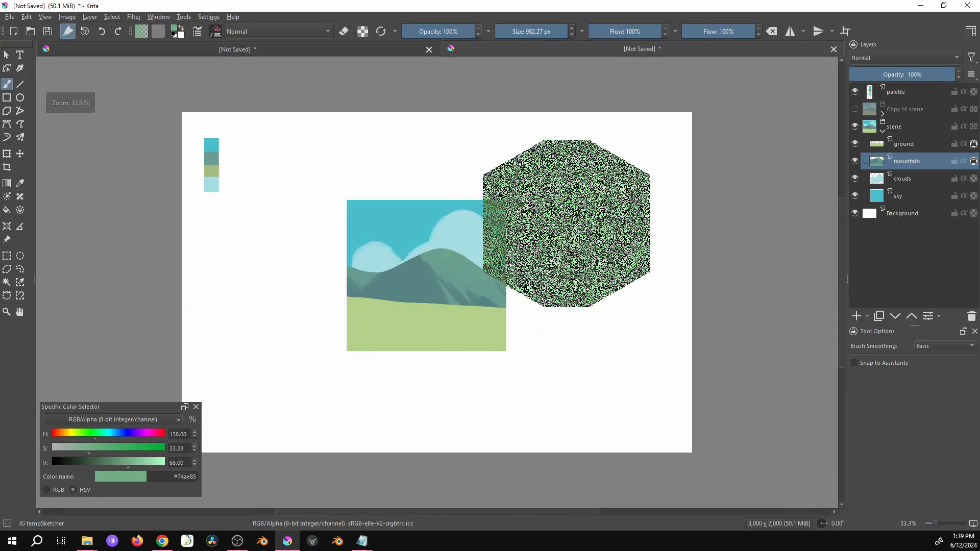
pyautogui.moveTo(595, 218)
pyautogui.mouseDown()
pyautogui.moveTo(584, 253)
pyautogui.moveTo(523, 278)
pyautogui.moveTo(383, 387)
pyautogui.moveTo(217, 449)
pyautogui.mouseUp()
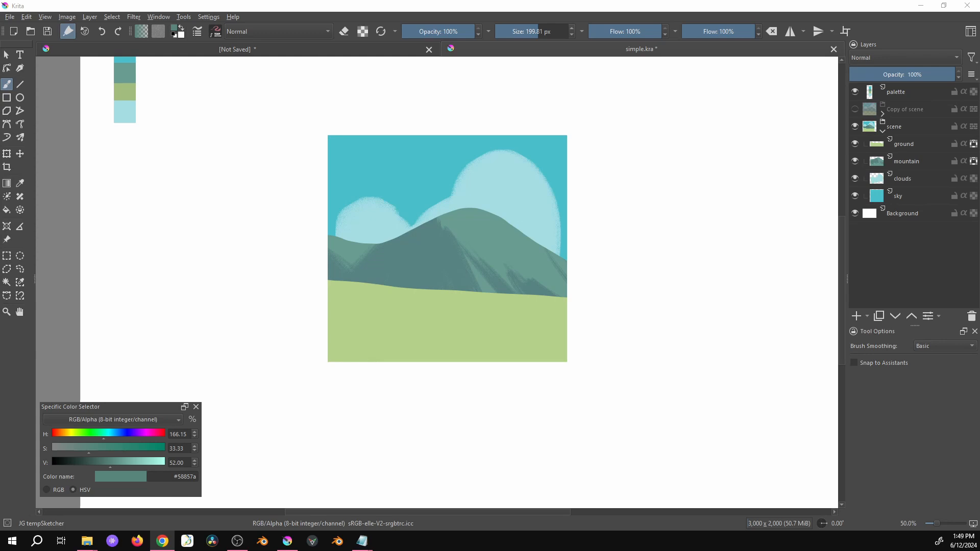
# Step: Collapse and hide the scene group, and show and expand the Copy of scene group
pyautogui.click(881, 131)
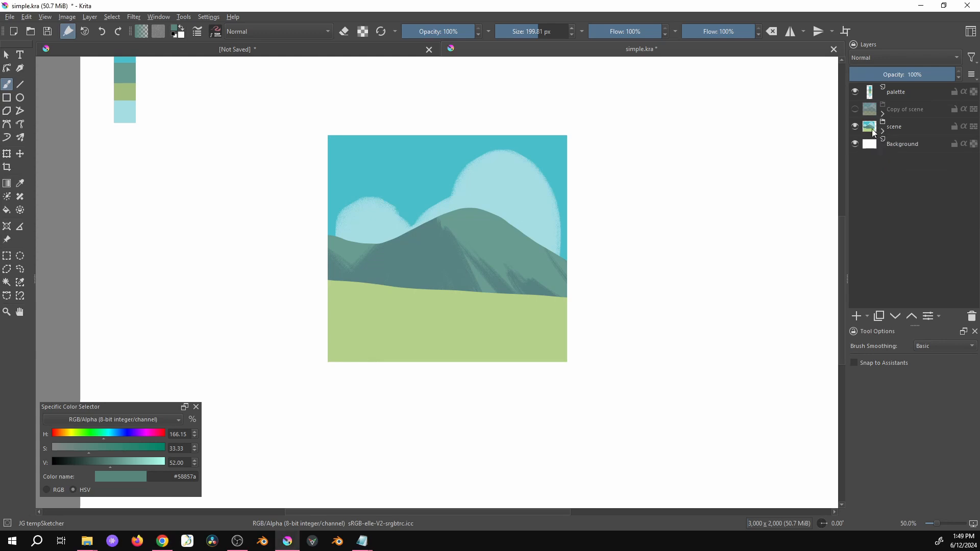
pyautogui.click(855, 126)
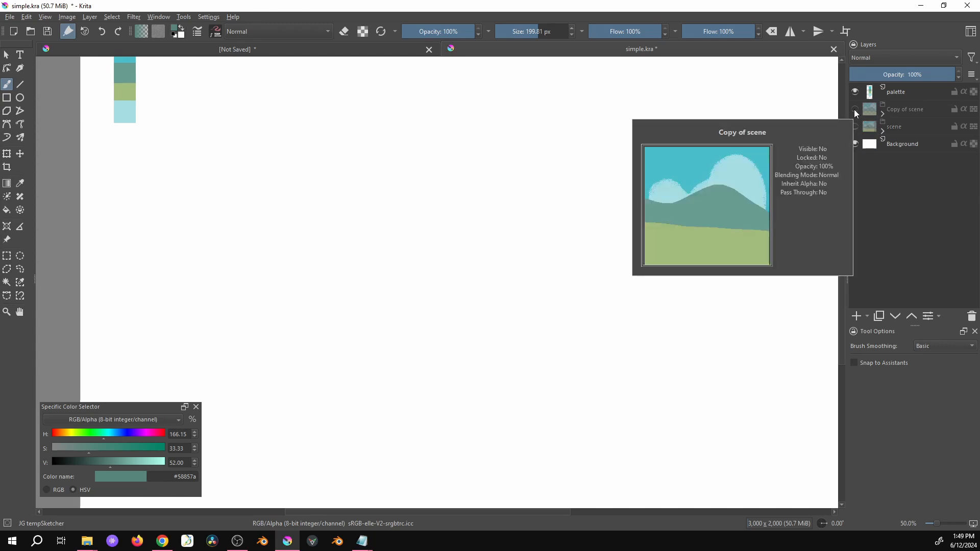
pyautogui.click(853, 109)
pyautogui.click(882, 114)
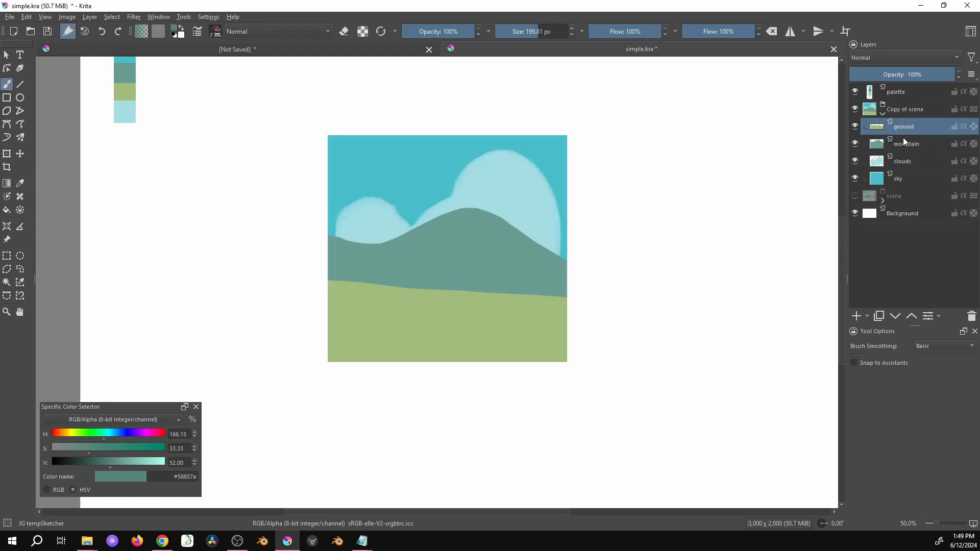
# Step: Add a paint layer inside the Copy of scene group and place it directly above the mountain layer
pyautogui.click(904, 177)
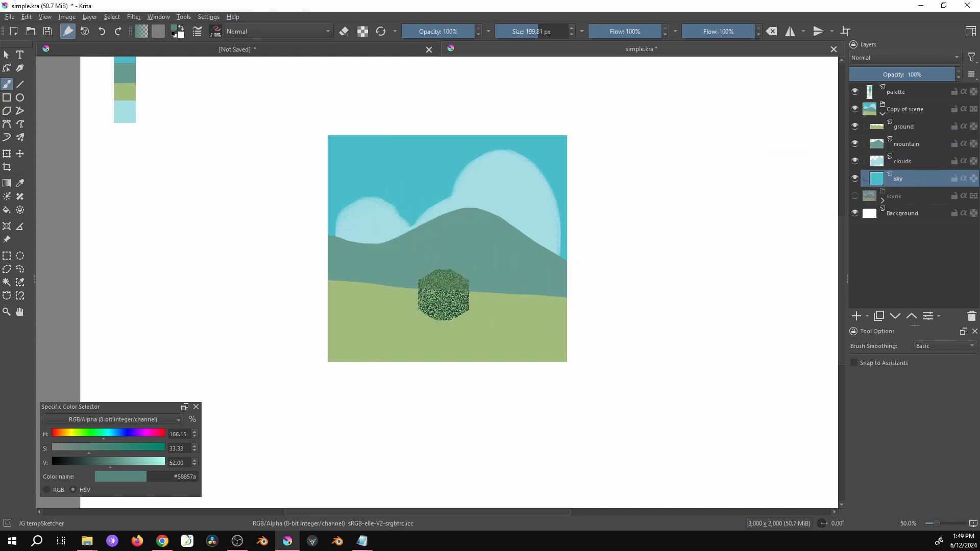
pyautogui.click(857, 316)
pyautogui.moveTo(906, 174); pyautogui.dragTo(902, 134)
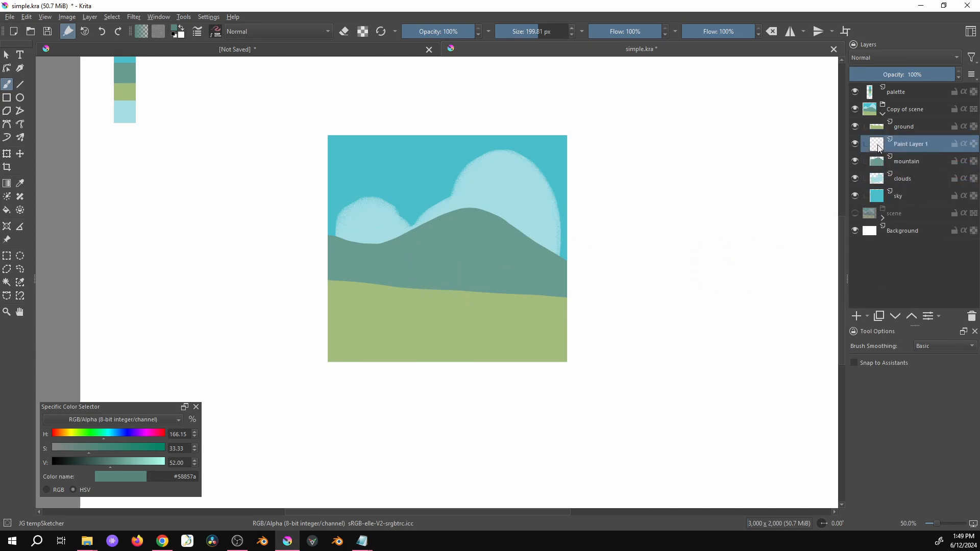
# Step: Sample the mountain color, shift it to the darker blue #587f85, and paint loose shadows over the mountain on the new layer
pyautogui.keyDown('ctrl'); pyautogui.click(464, 281); pyautogui.keyUp('ctrl')
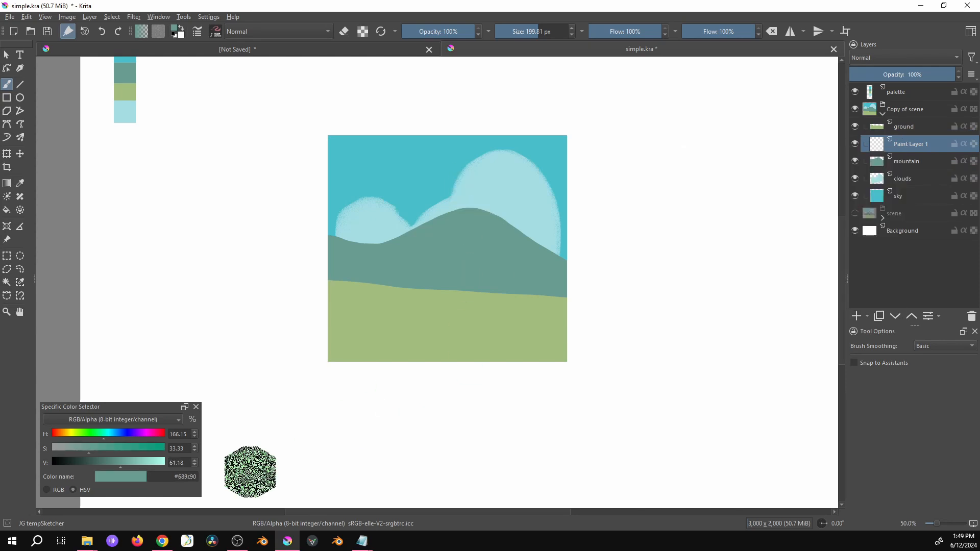
pyautogui.click(111, 433)
pyautogui.click(111, 461)
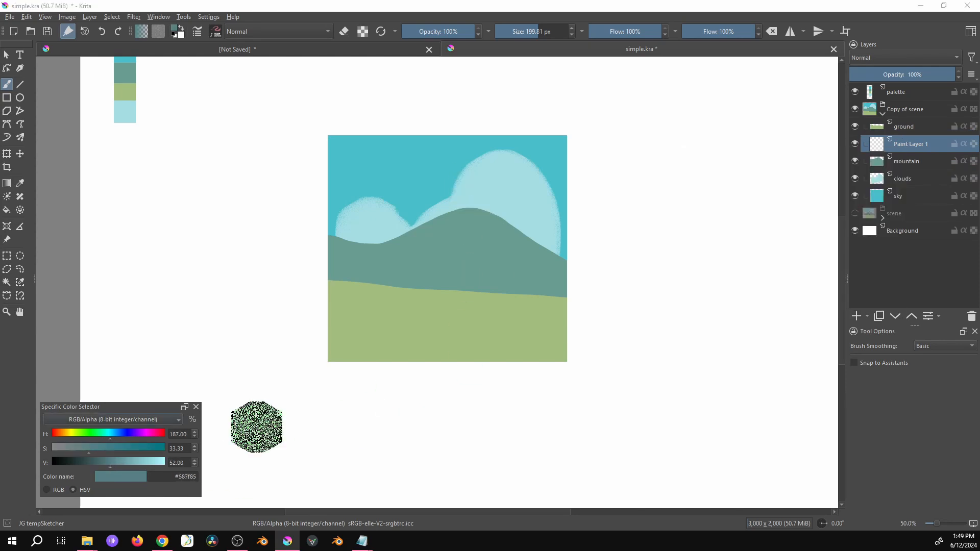
pyautogui.moveTo(393, 225)
pyautogui.mouseDown()
pyautogui.moveTo(482, 250)
pyautogui.moveTo(526, 293)
pyautogui.mouseUp()
pyautogui.moveTo(452, 228)
pyautogui.mouseDown()
pyautogui.moveTo(455, 210)
pyautogui.moveTo(472, 228)
pyautogui.moveTo(449, 239)
pyautogui.mouseUp()
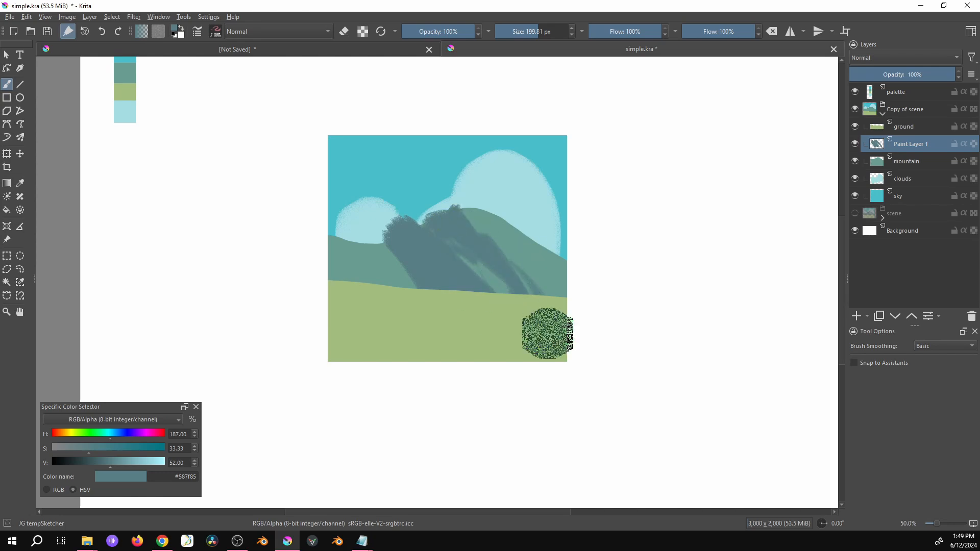
pyautogui.moveTo(325, 299); pyautogui.dragTo(388, 245)
pyautogui.moveTo(370, 287); pyautogui.dragTo(396, 264)
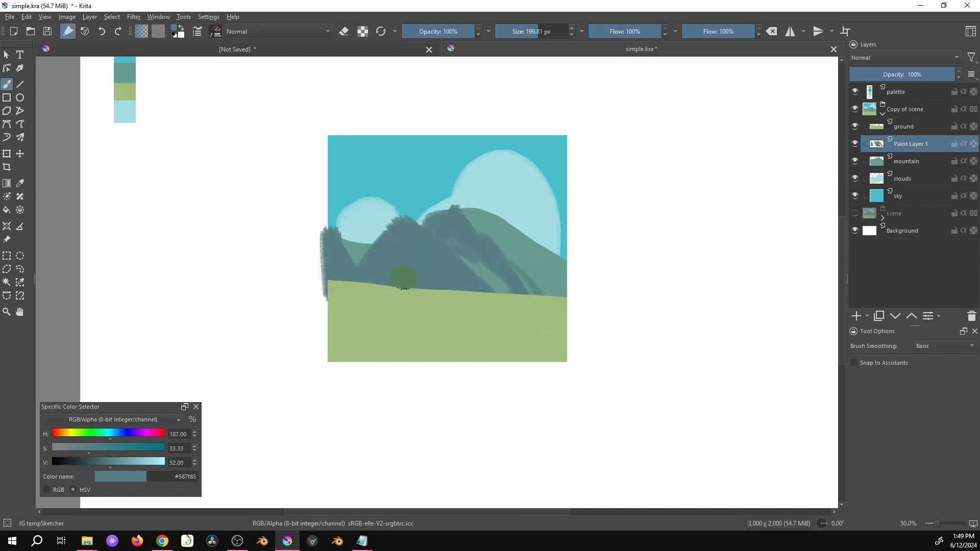
pyautogui.moveTo(543, 242); pyautogui.dragTo(553, 300)
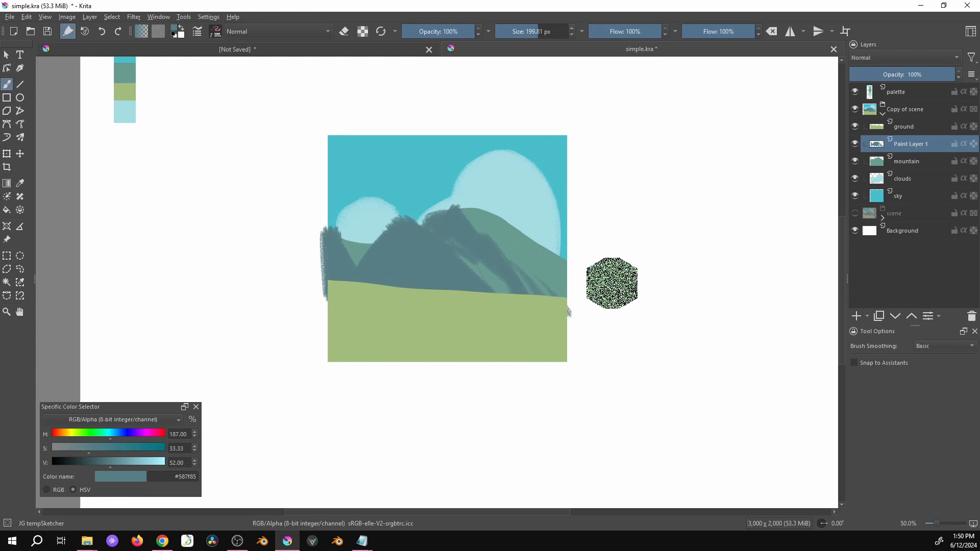
# Step: Toggle the shadow layer's visibility off and on, and enable inherit alpha on that layer
pyautogui.click(855, 144)
pyautogui.click(855, 144)
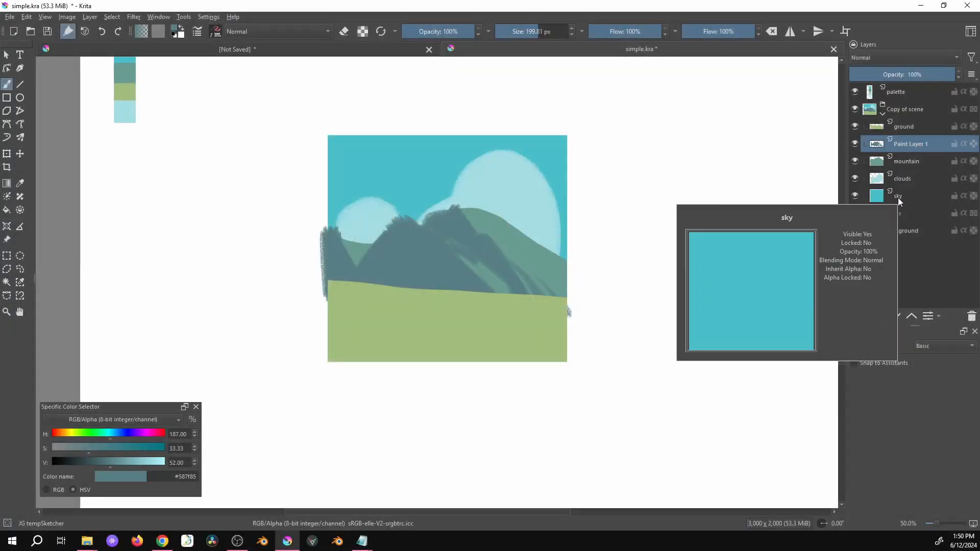
pyautogui.moveTo(899, 129)
pyautogui.moveTo(911, 185)
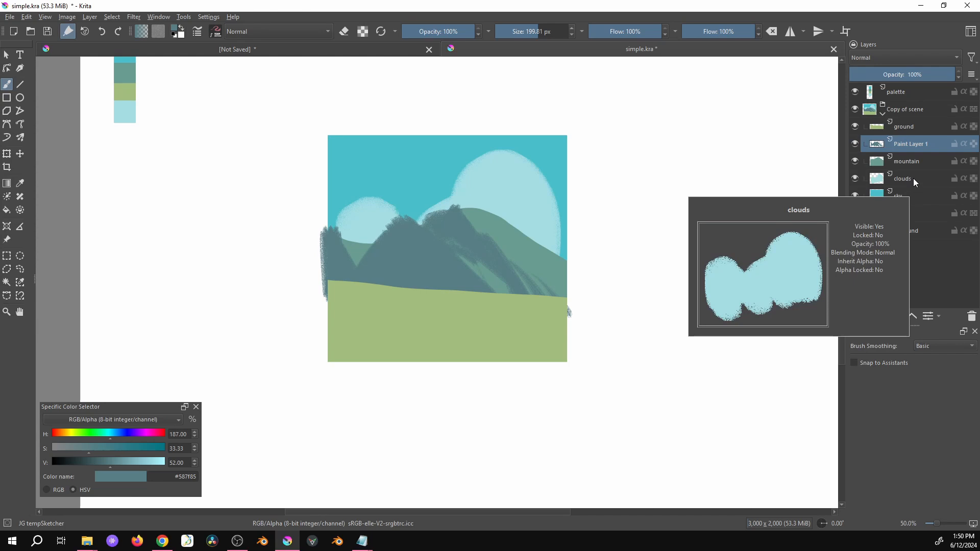
pyautogui.moveTo(880, 195)
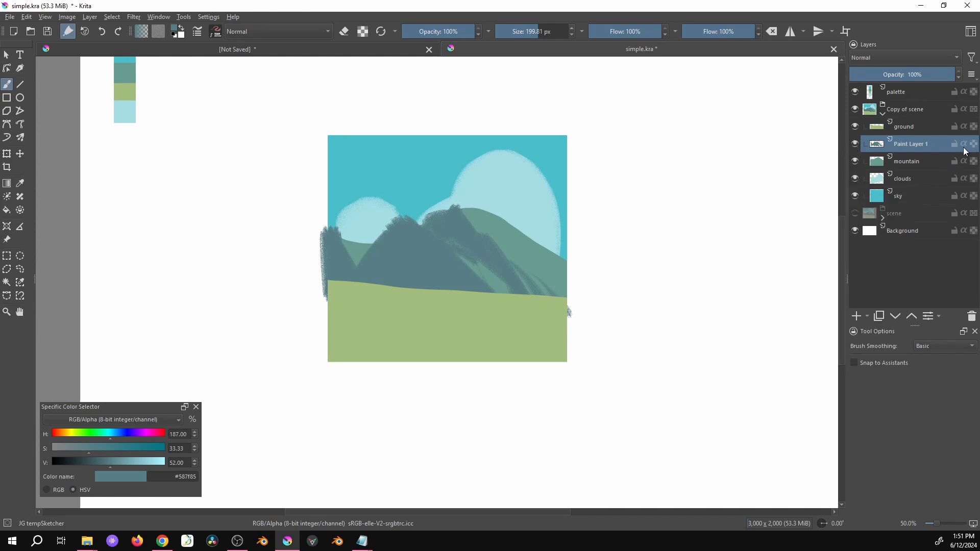
pyautogui.moveTo(964, 149)
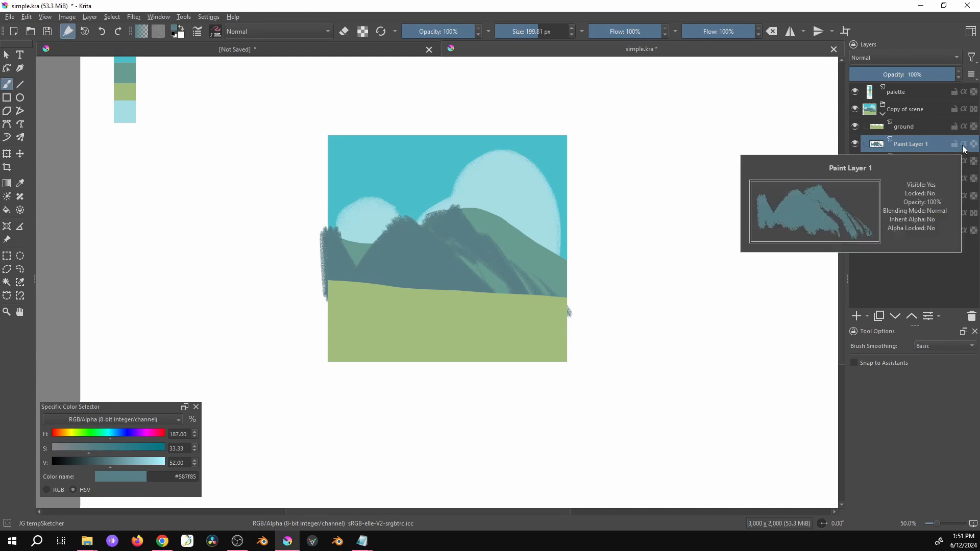
pyautogui.click(963, 145)
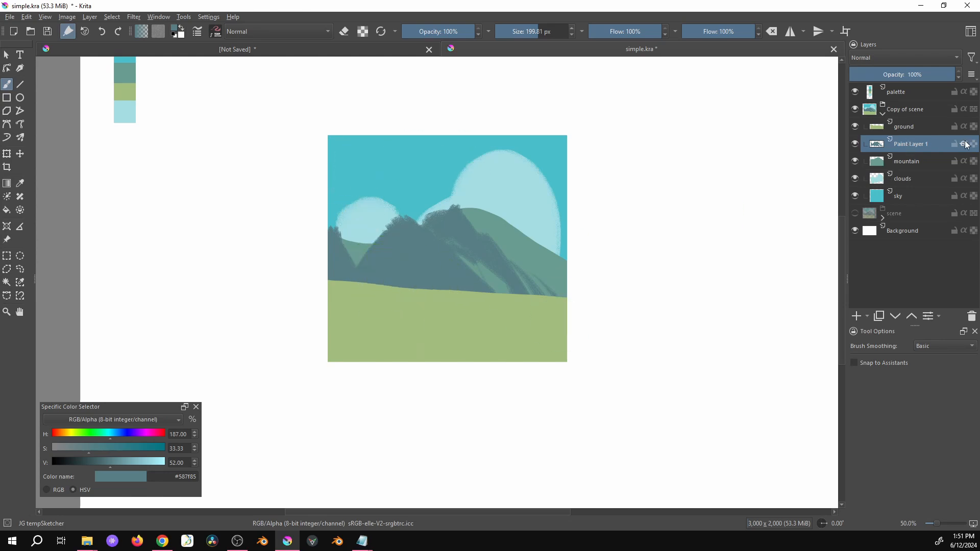
# Step: Hide the palette layer and step through the ground, mountain, clouds and sky layers in the Copy of scene group
pyautogui.click(882, 113)
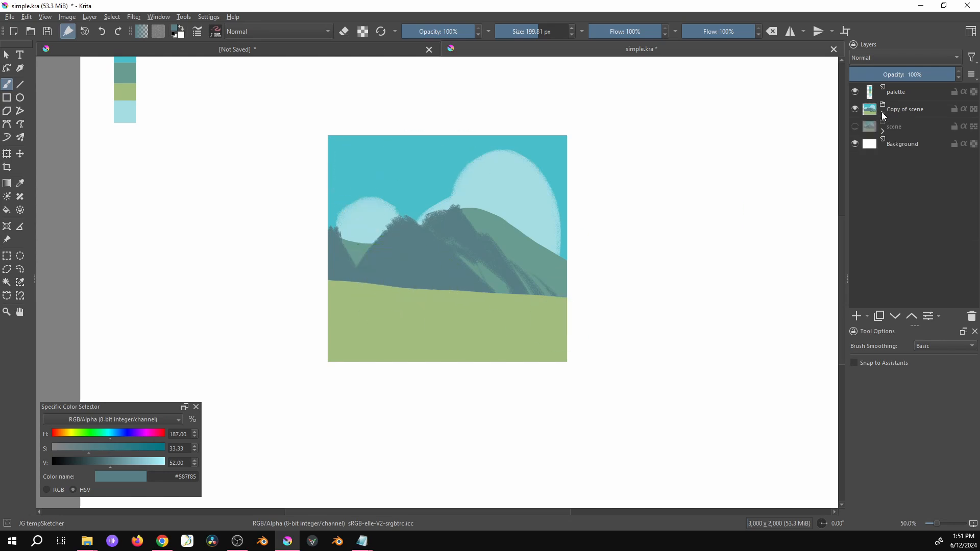
pyautogui.click(881, 113)
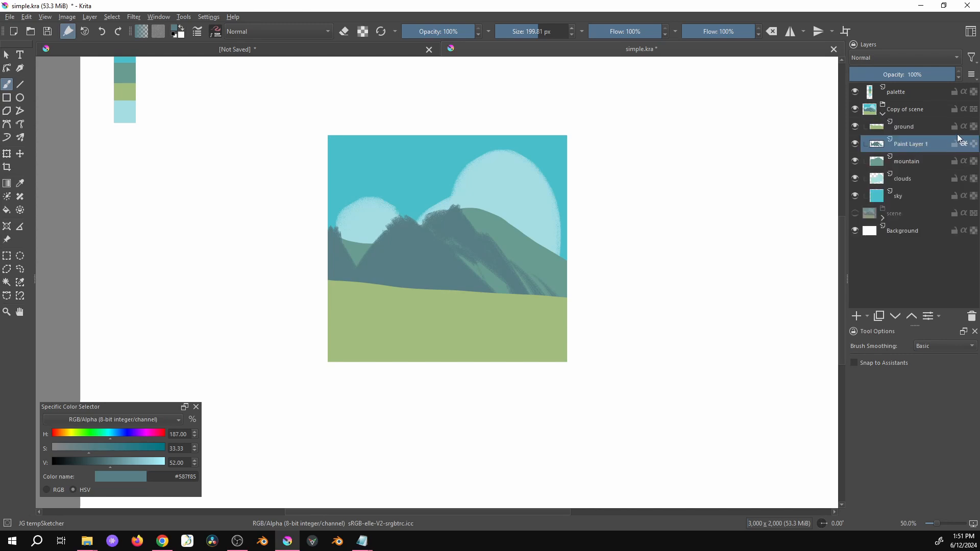
pyautogui.click(856, 91)
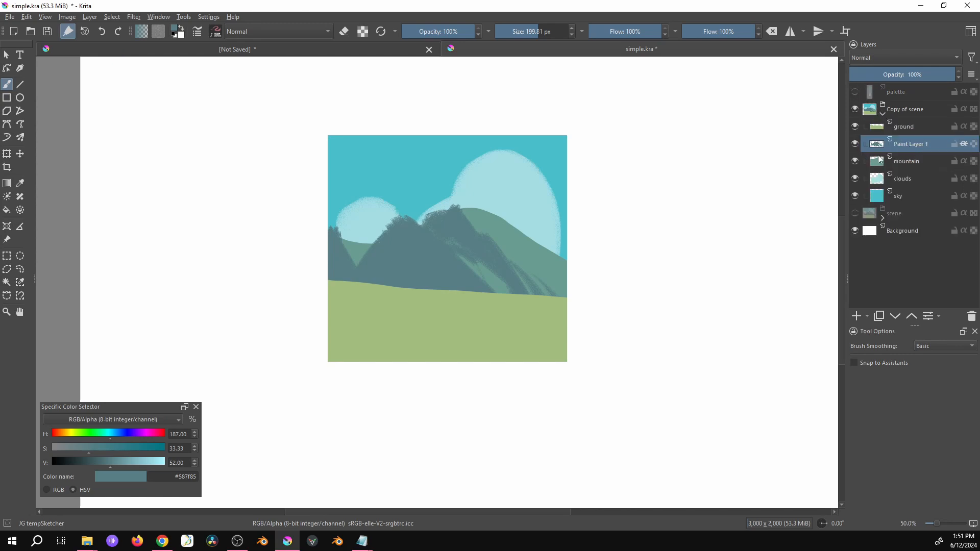
pyautogui.click(918, 127)
pyautogui.click(907, 161)
pyautogui.click(906, 180)
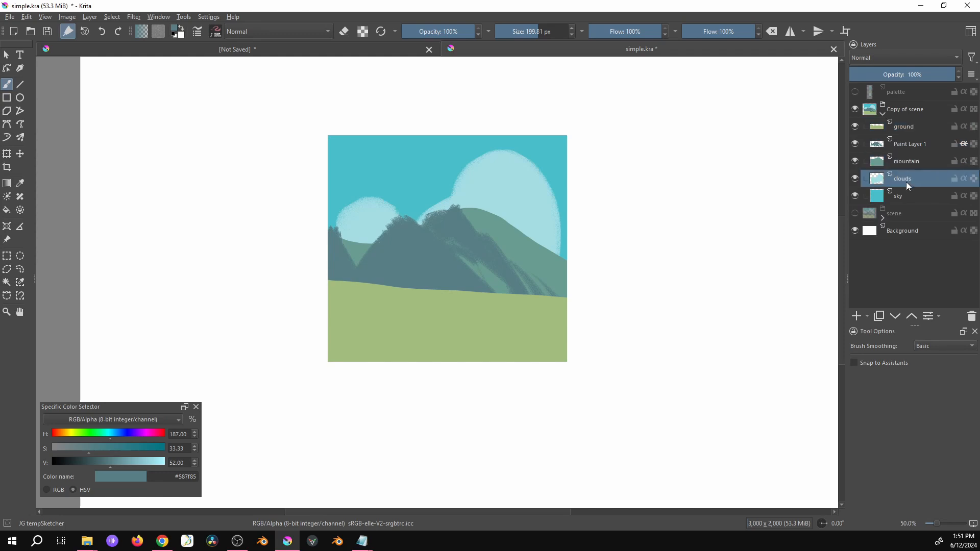
pyautogui.click(905, 200)
pyautogui.click(907, 180)
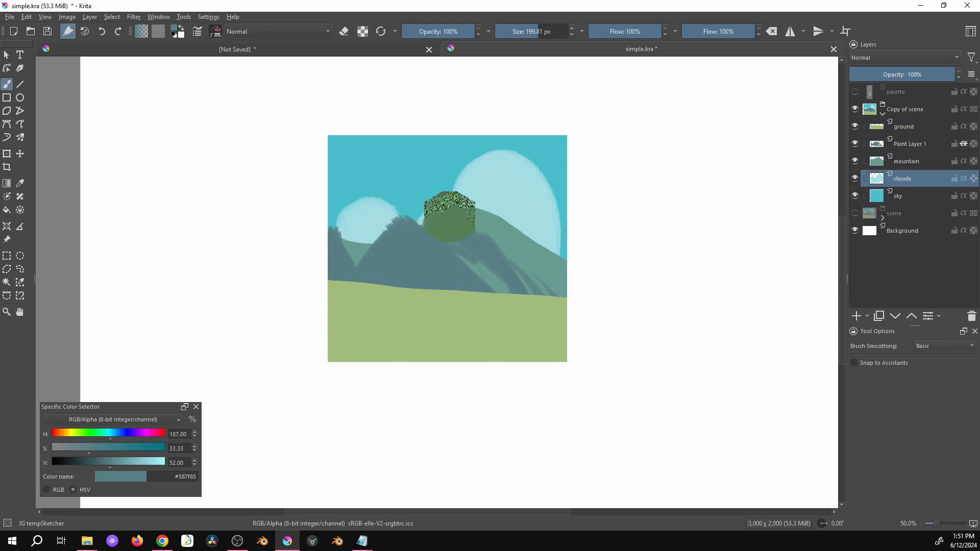
pyautogui.click(898, 199)
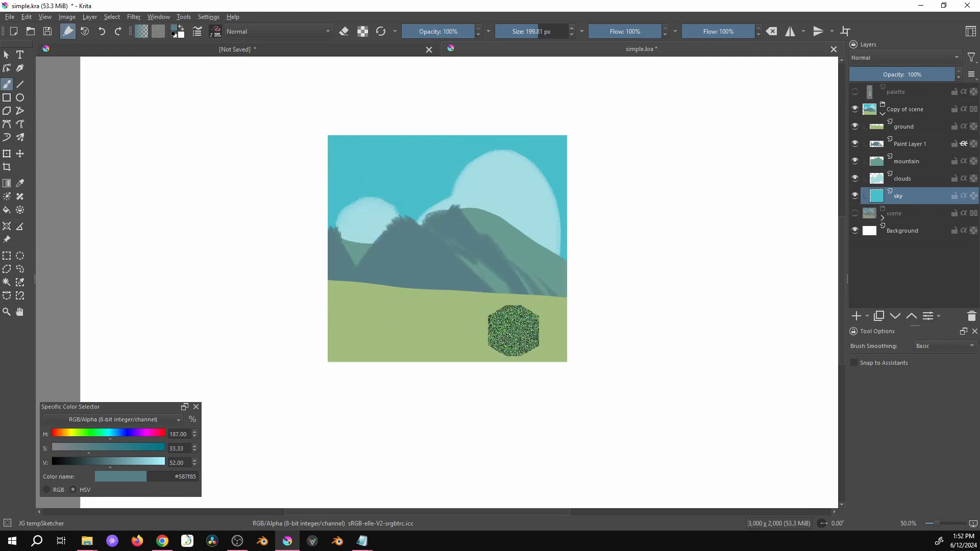
# Step: Hide the sky and clouds layers and move the shadow layer over the mountain to about x 941, y 806 px
pyautogui.click(855, 197)
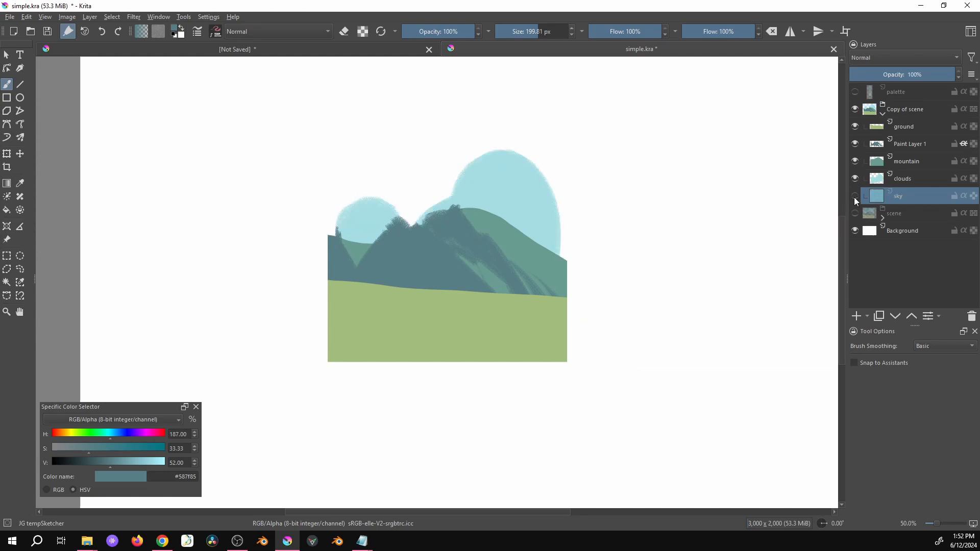
pyautogui.click(878, 145)
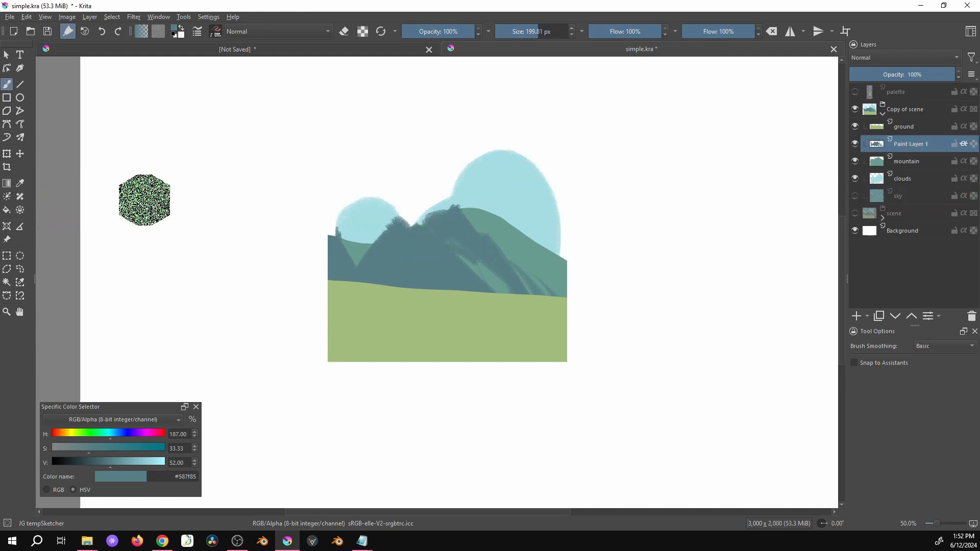
pyautogui.press('t')
pyautogui.moveTo(458, 242)
pyautogui.mouseDown()
pyautogui.moveTo(464, 209)
pyautogui.moveTo(554, 151)
pyautogui.moveTo(599, 243)
pyautogui.moveTo(557, 315)
pyautogui.moveTo(440, 278)
pyautogui.moveTo(390, 232)
pyautogui.moveTo(497, 251)
pyautogui.moveTo(521, 278)
pyautogui.moveTo(510, 309)
pyautogui.moveTo(431, 243)
pyautogui.moveTo(486, 215)
pyautogui.moveTo(497, 263)
pyautogui.moveTo(498, 235)
pyautogui.moveTo(445, 249)
pyautogui.moveTo(449, 221)
pyautogui.moveTo(392, 254)
pyautogui.moveTo(381, 247)
pyautogui.moveTo(493, 228)
pyautogui.moveTo(486, 179)
pyautogui.moveTo(501, 140)
pyautogui.moveTo(385, 81)
pyautogui.moveTo(399, 169)
pyautogui.moveTo(451, 205)
pyautogui.moveTo(476, 169)
pyautogui.moveTo(510, 179)
pyautogui.moveTo(466, 256)
pyautogui.mouseUp()
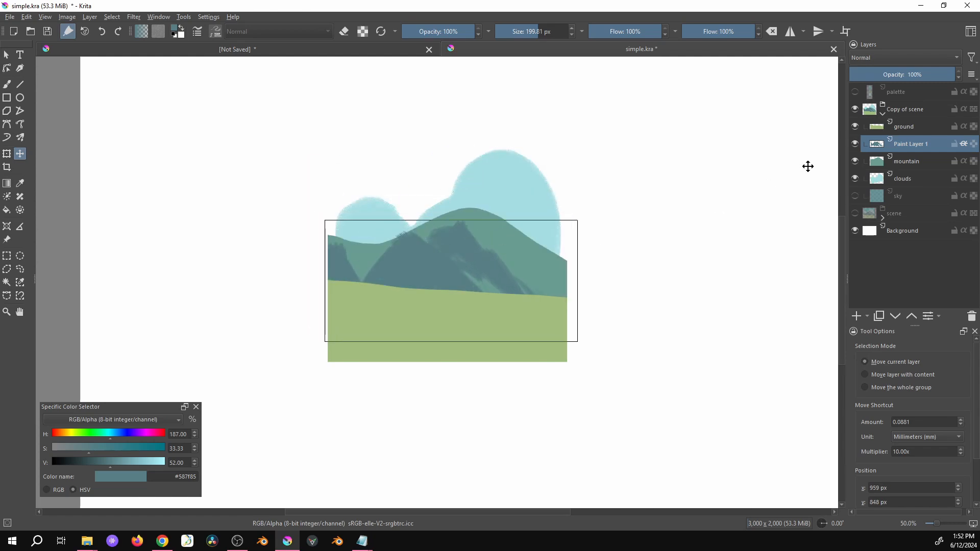
pyautogui.click(855, 179)
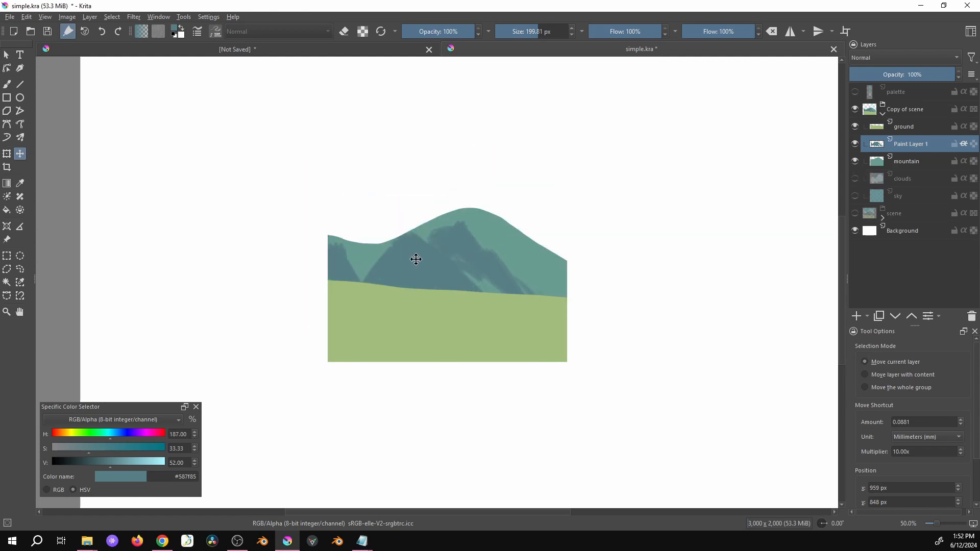
pyautogui.moveTo(418, 258)
pyautogui.mouseDown()
pyautogui.moveTo(429, 219)
pyautogui.moveTo(403, 203)
pyautogui.moveTo(403, 236)
pyautogui.moveTo(369, 225)
pyautogui.moveTo(374, 193)
pyautogui.moveTo(398, 221)
pyautogui.moveTo(394, 234)
pyautogui.moveTo(407, 168)
pyautogui.moveTo(398, 123)
pyautogui.moveTo(427, 127)
pyautogui.moveTo(410, 175)
pyautogui.moveTo(407, 236)
pyautogui.moveTo(429, 221)
pyautogui.moveTo(426, 169)
pyautogui.moveTo(428, 268)
pyautogui.mouseUp()
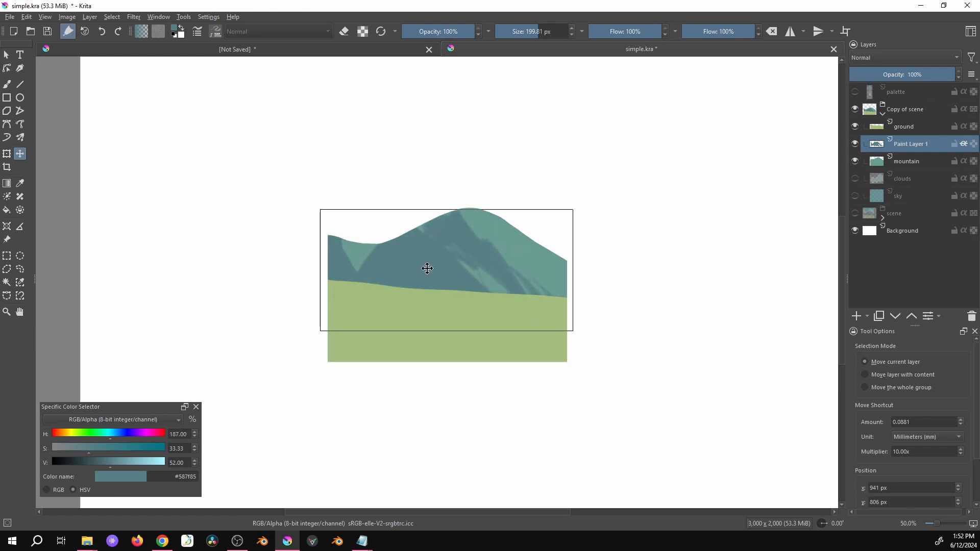
# Step: Show the sky layer again and move the shadow layer to about x 981, y 780 px
pyautogui.click(856, 197)
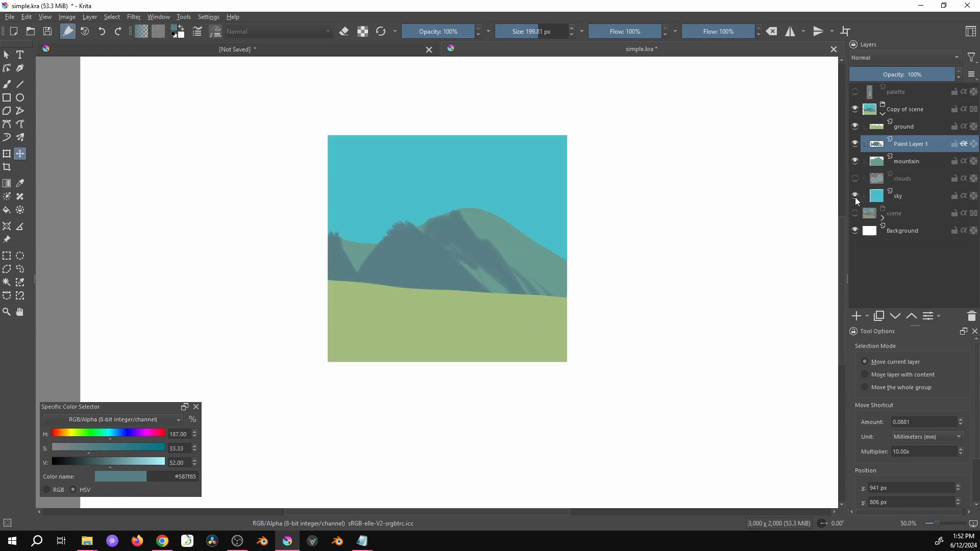
pyautogui.moveTo(412, 258)
pyautogui.mouseDown()
pyautogui.moveTo(418, 123)
pyautogui.moveTo(405, 267)
pyautogui.moveTo(383, 148)
pyautogui.moveTo(503, 146)
pyautogui.moveTo(415, 260)
pyautogui.mouseUp()
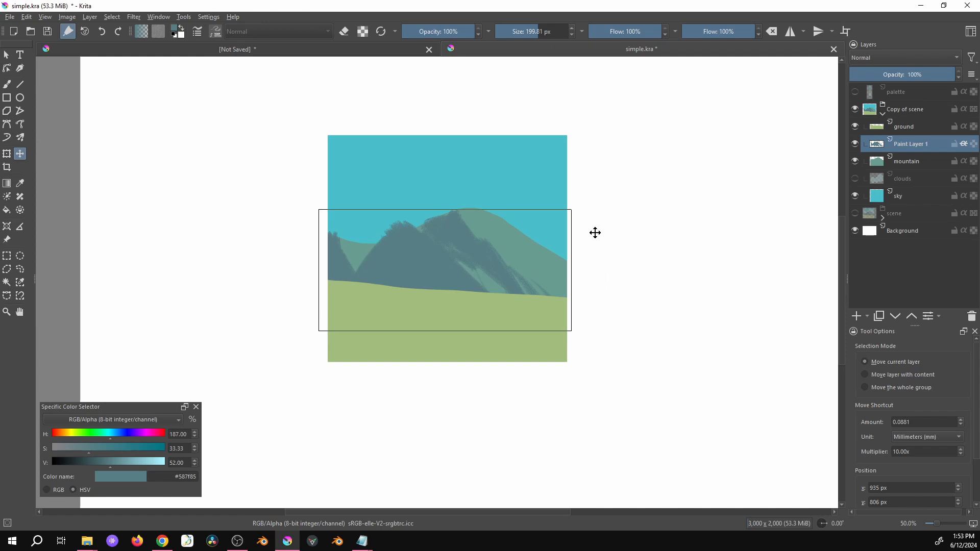
pyautogui.moveTo(464, 259)
pyautogui.mouseDown()
pyautogui.moveTo(494, 212)
pyautogui.moveTo(432, 214)
pyautogui.moveTo(441, 257)
pyautogui.moveTo(426, 230)
pyautogui.moveTo(459, 252)
pyautogui.mouseUp()
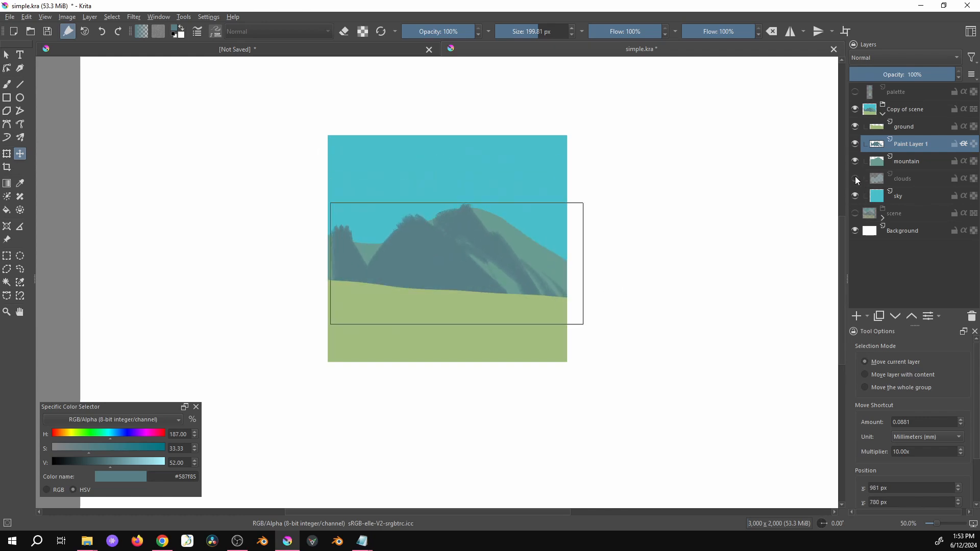
# Step: Show the clouds layer and move the shadow layer to about x 1031, y 720 px
pyautogui.click(855, 178)
pyautogui.moveTo(436, 261)
pyautogui.mouseDown()
pyautogui.moveTo(431, 246)
pyautogui.moveTo(463, 210)
pyautogui.moveTo(421, 259)
pyautogui.moveTo(448, 236)
pyautogui.moveTo(439, 244)
pyautogui.mouseUp()
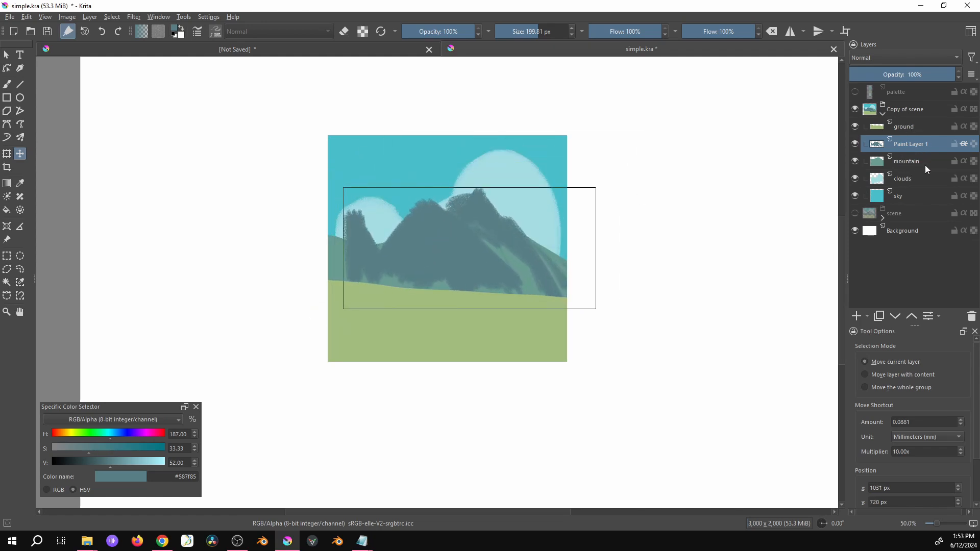
# Step: Rename the shading paint layer as shadow and group it with the mountain layer
pyautogui.doubleClick(909, 144)
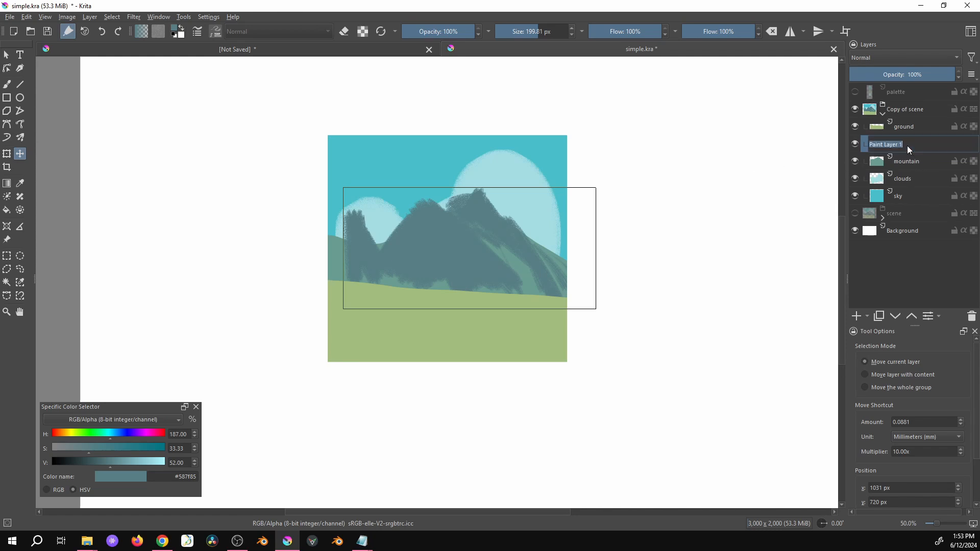
pyautogui.write('shadow')
pyautogui.press('Return')
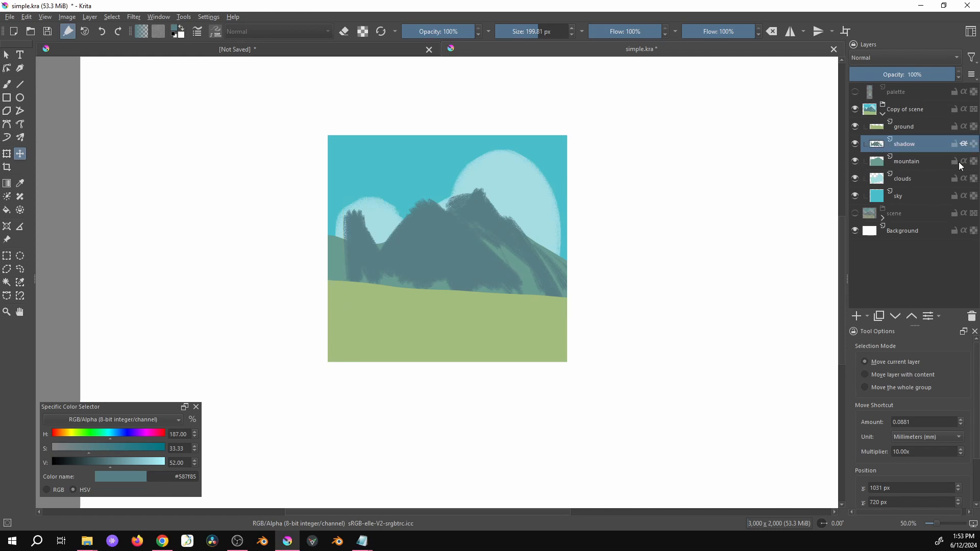
pyautogui.keyDown('ctrl'); pyautogui.click(909, 161); pyautogui.keyUp('ctrl')
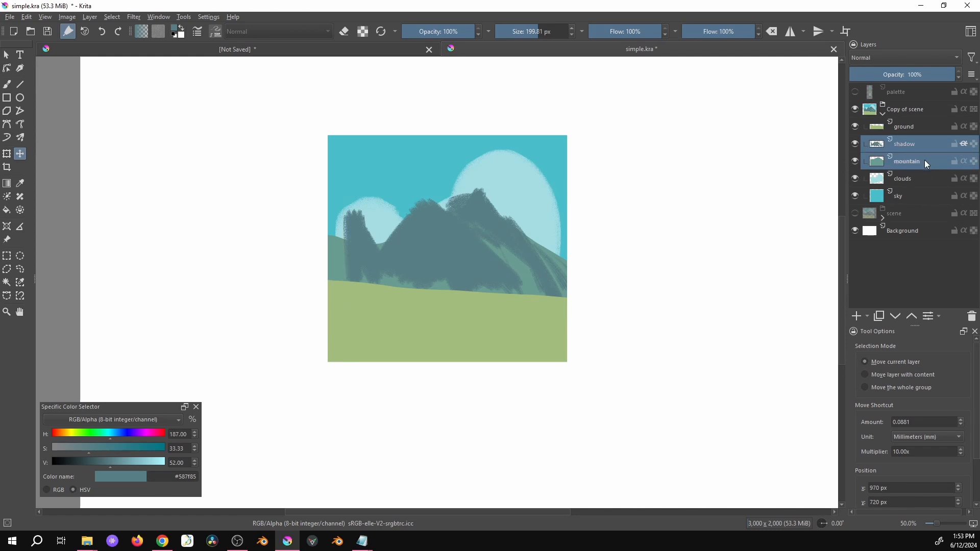
pyautogui.hotkey('ctrl', 'g')
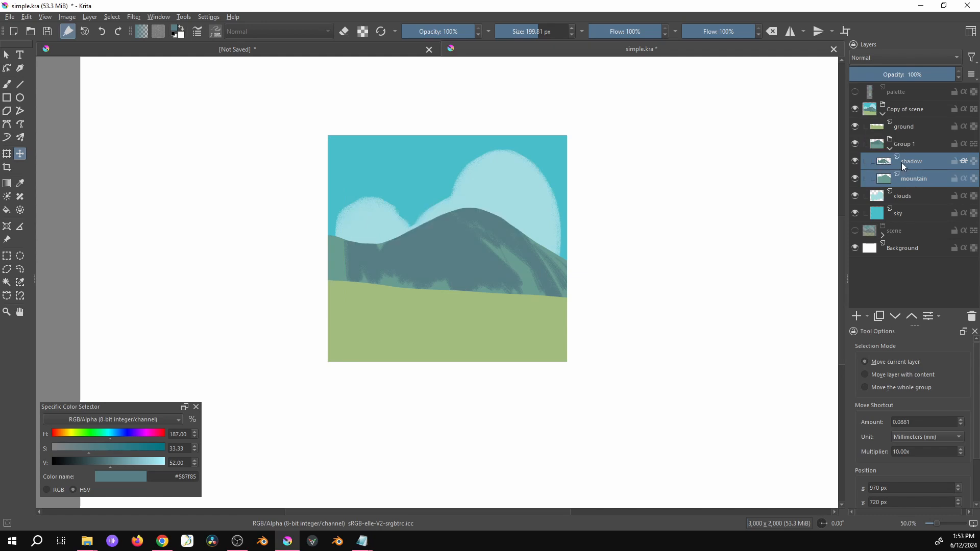
# Step: Collapse the new group and toggle the visibility of this group, the ground, clouds and sky layers, and the Copy of scene group
pyautogui.click(919, 161)
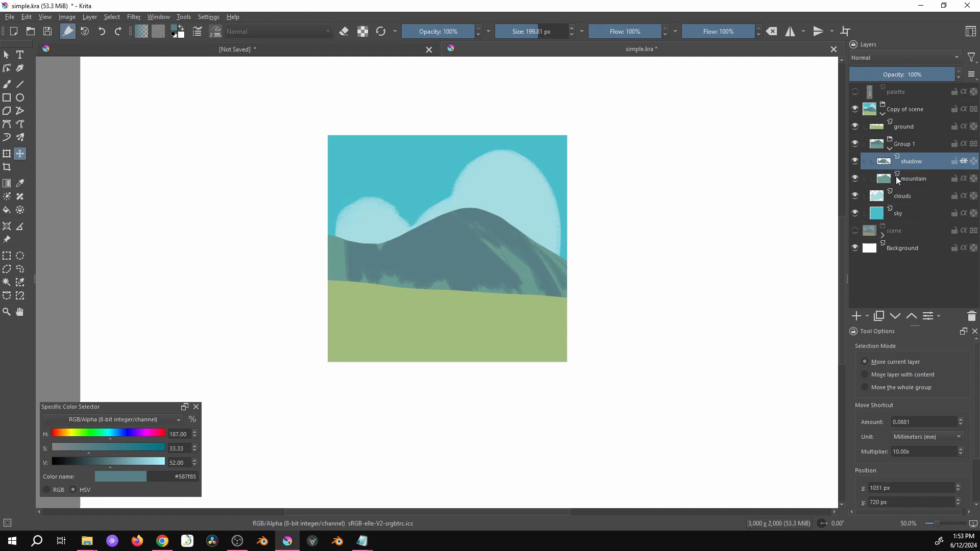
pyautogui.click(887, 148)
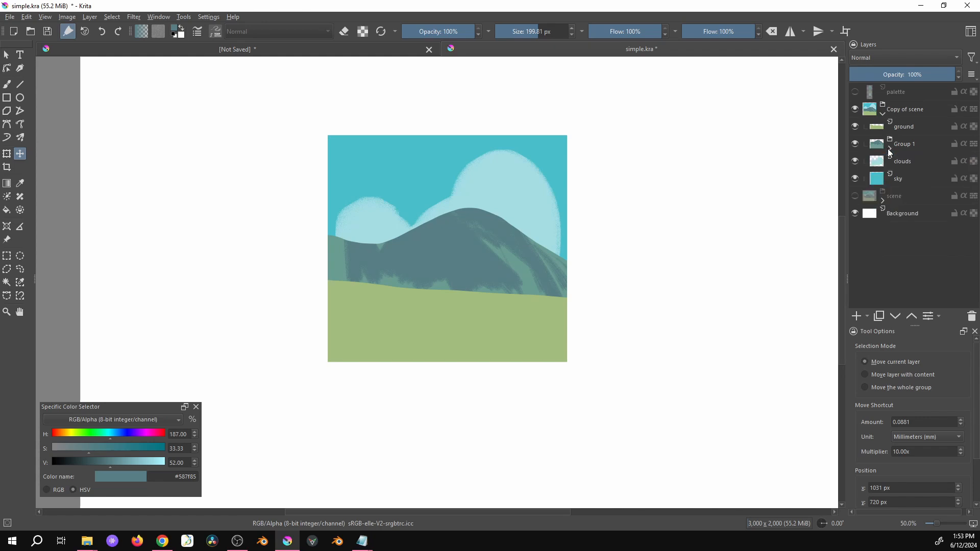
pyautogui.click(856, 149)
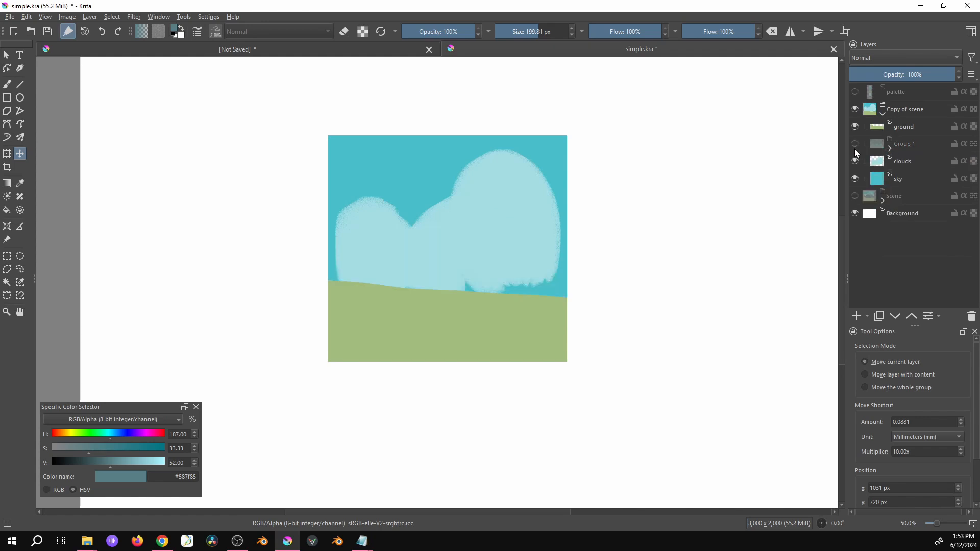
pyautogui.click(856, 150)
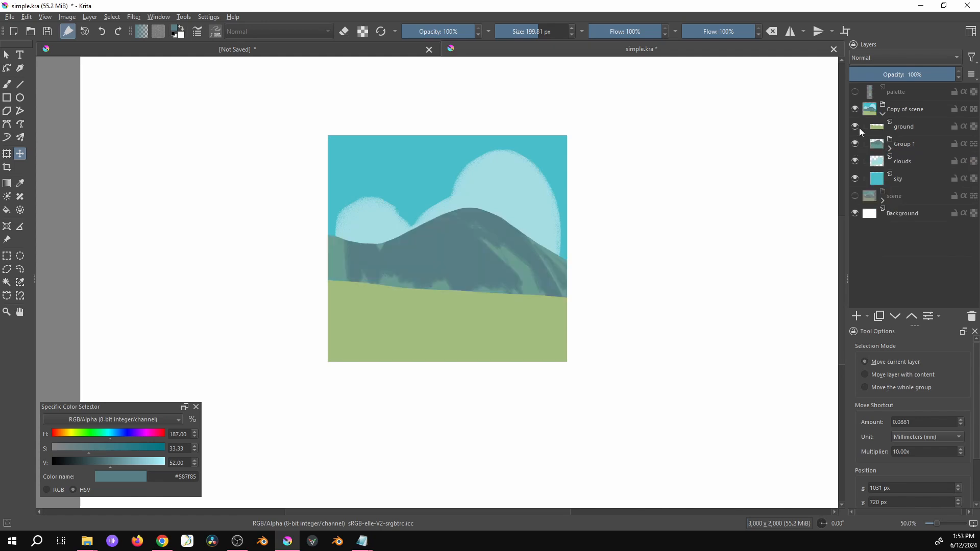
pyautogui.click(856, 127)
pyautogui.click(856, 127)
pyautogui.click(857, 162)
pyautogui.click(856, 162)
pyautogui.click(855, 176)
pyautogui.click(856, 176)
pyautogui.click(855, 110)
pyautogui.click(854, 110)
# Step: Rename the new group as mountain
pyautogui.doubleClick(903, 146)
pyautogui.write('mountain')
pyautogui.press('Return')
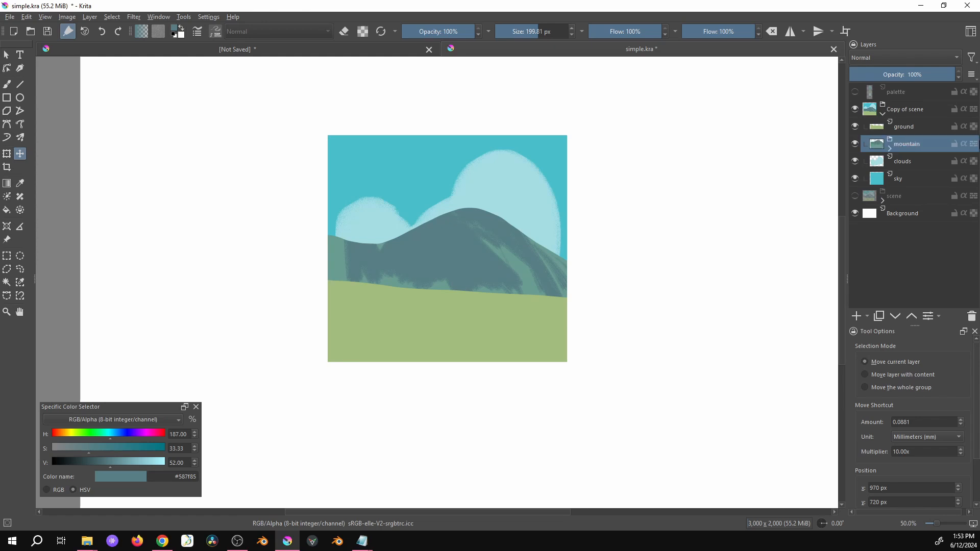
# Step: Expand the mountain group and toggle inherit alpha off and on for the shadow layer
pyautogui.click(890, 151)
pyautogui.click(914, 176)
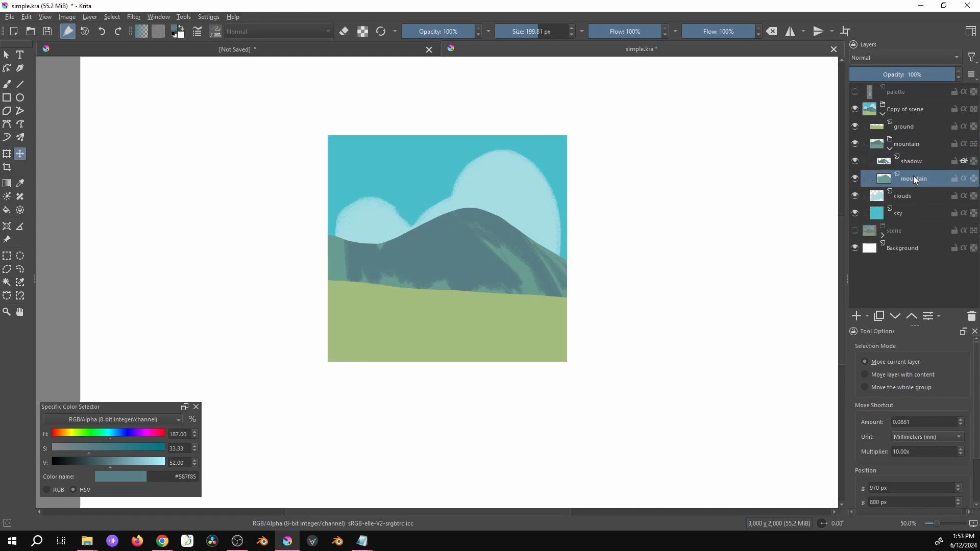
pyautogui.click(965, 162)
pyautogui.click(965, 162)
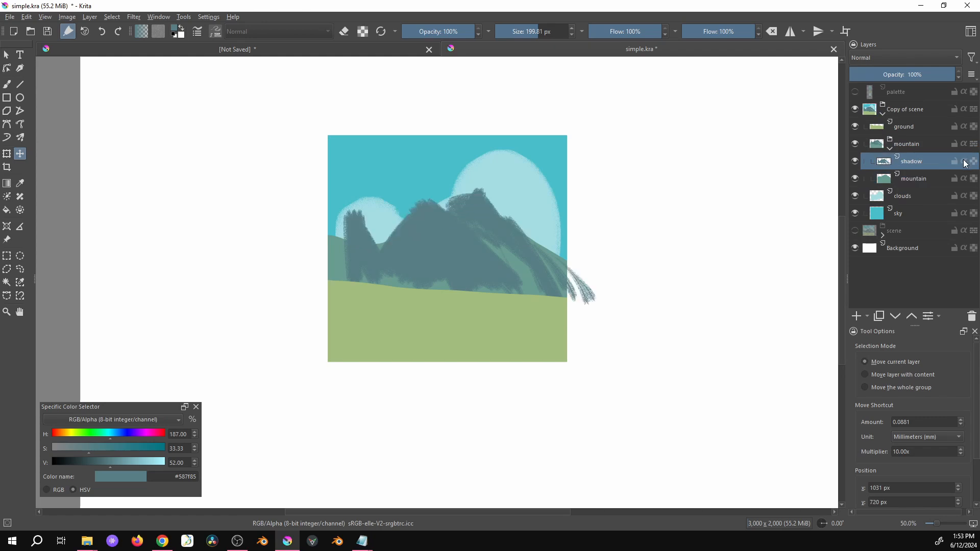
pyautogui.click(965, 162)
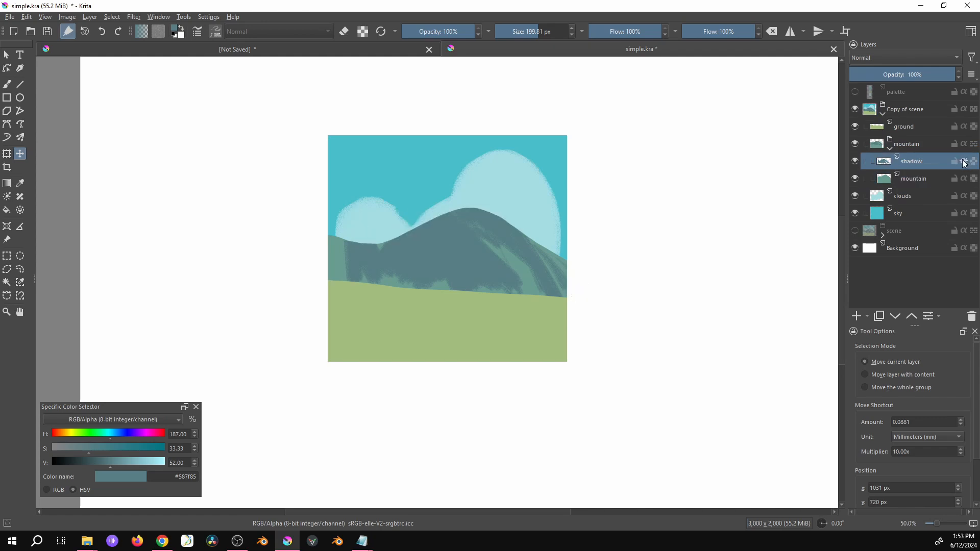
# Step: Move the shadow layer to about x 907, y 808 px and collapse the mountain group
pyautogui.moveTo(903, 162)
pyautogui.mouseDown()
pyautogui.moveTo(900, 124)
pyautogui.moveTo(914, 145)
pyautogui.moveTo(912, 169)
pyautogui.moveTo(905, 159)
pyautogui.mouseUp()
pyautogui.moveTo(468, 247); pyautogui.dragTo(437, 269)
pyautogui.moveTo(934, 160)
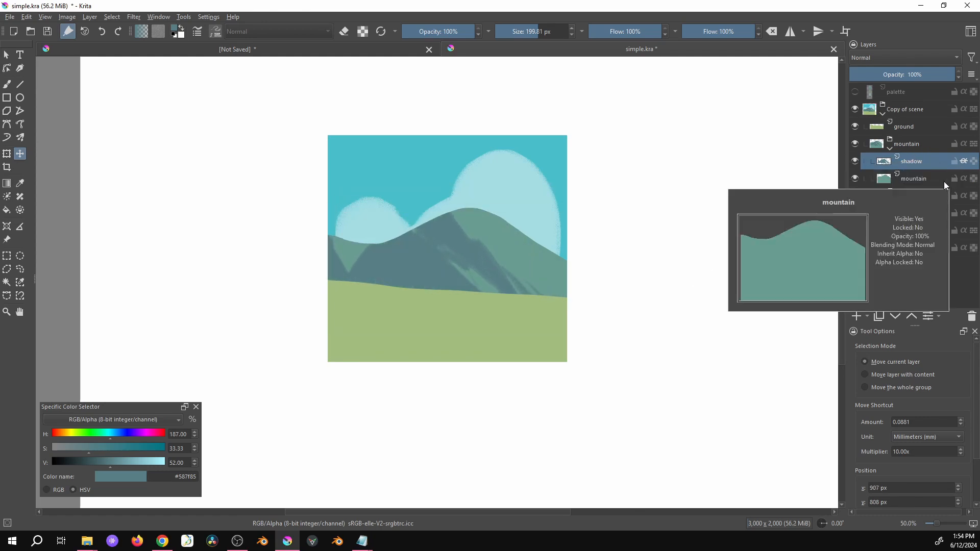
pyautogui.click(932, 180)
pyautogui.click(906, 161)
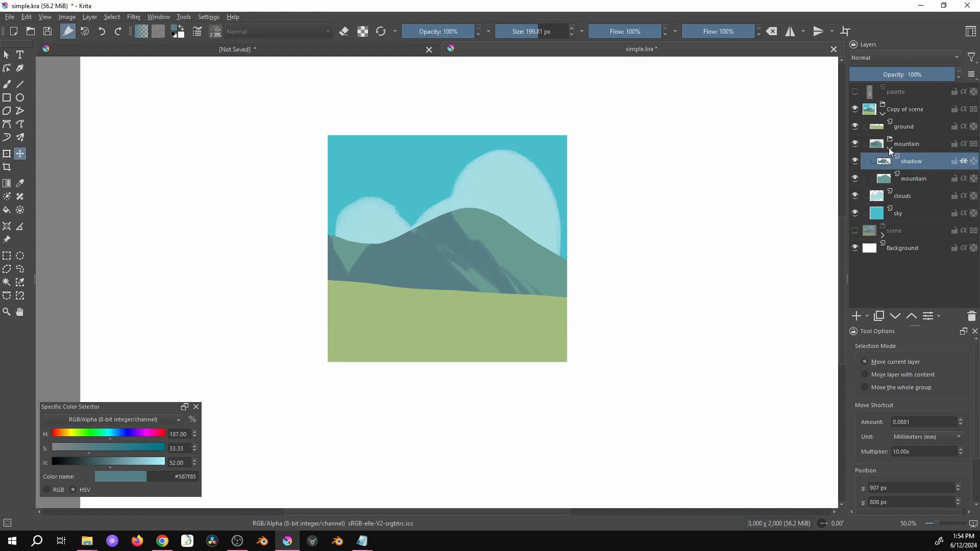
pyautogui.click(889, 149)
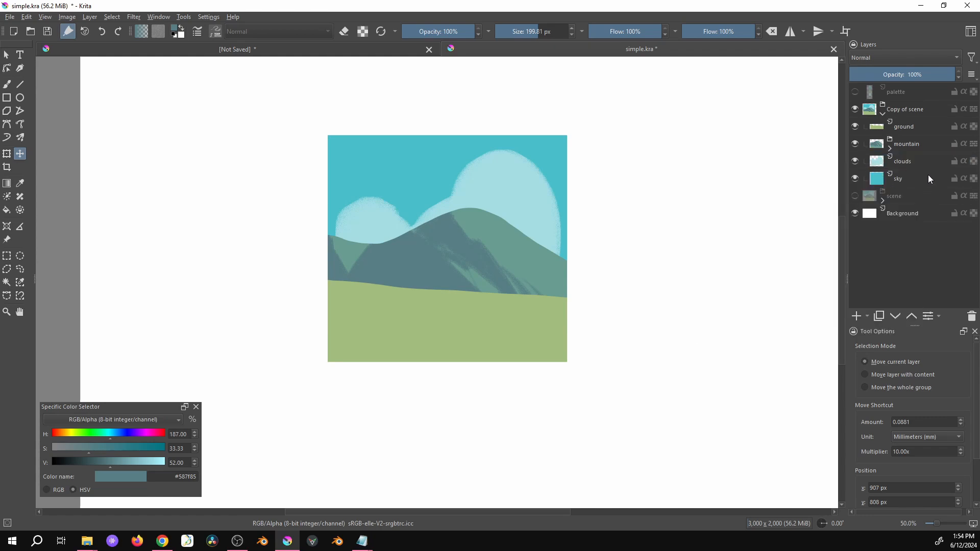
# Step: Add a paint layer above the ground layer and enable inherit alpha on it
pyautogui.moveTo(918, 147)
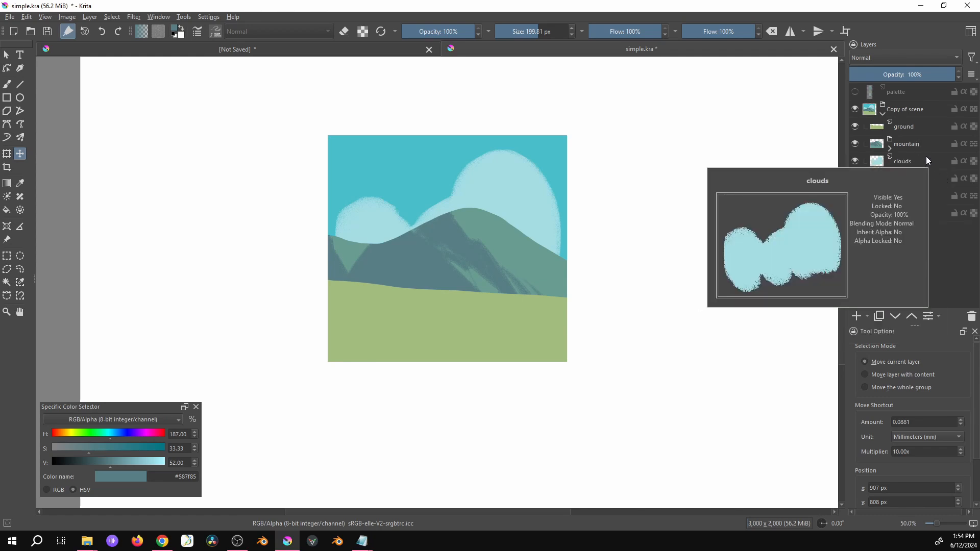
pyautogui.click(920, 128)
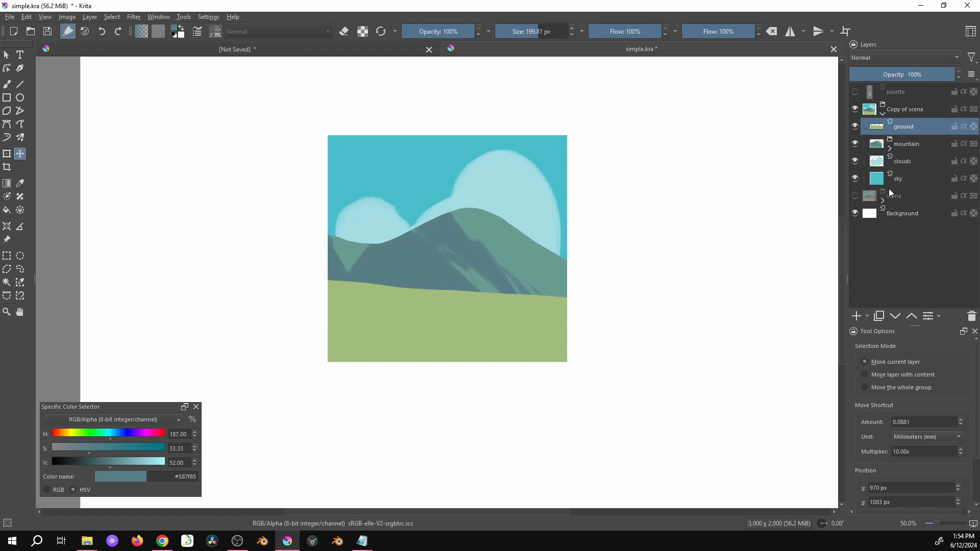
pyautogui.click(857, 316)
pyautogui.click(964, 127)
# Step: Try a brush stroke across the scene on the new paint layer and undo it
pyautogui.press('b')
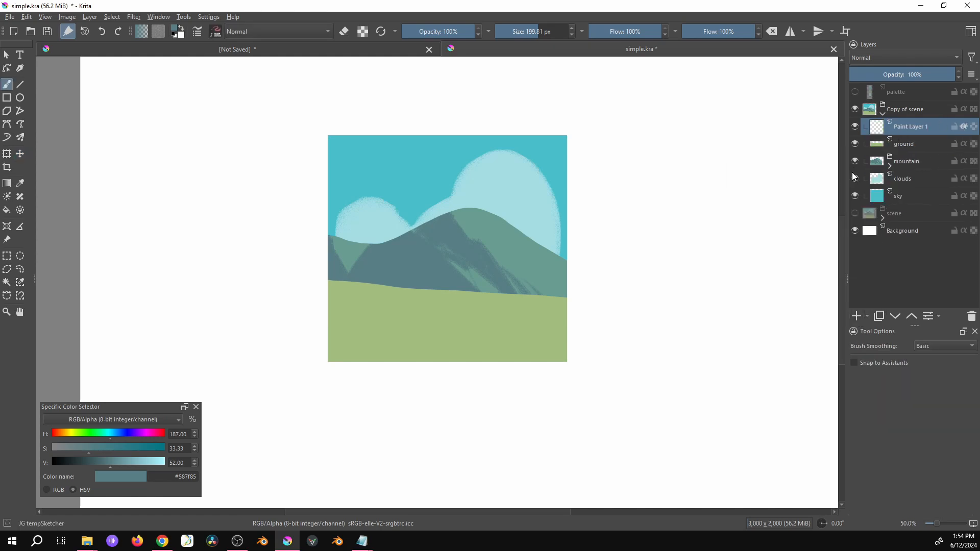
pyautogui.moveTo(361, 164)
pyautogui.mouseDown()
pyautogui.moveTo(339, 235)
pyautogui.moveTo(346, 259)
pyautogui.moveTo(385, 196)
pyautogui.moveTo(419, 172)
pyautogui.moveTo(444, 193)
pyautogui.moveTo(453, 363)
pyautogui.mouseUp()
pyautogui.hotkey('ctrl', 'z')
# Step: Hide the sky, clouds and ground layers to isolate the mountain group
pyautogui.click(905, 162)
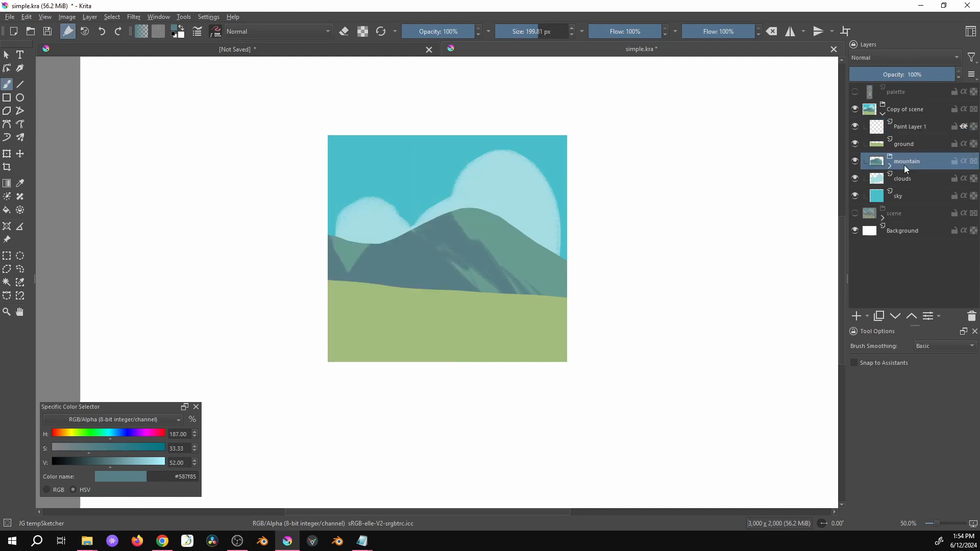
pyautogui.click(855, 195)
pyautogui.click(855, 178)
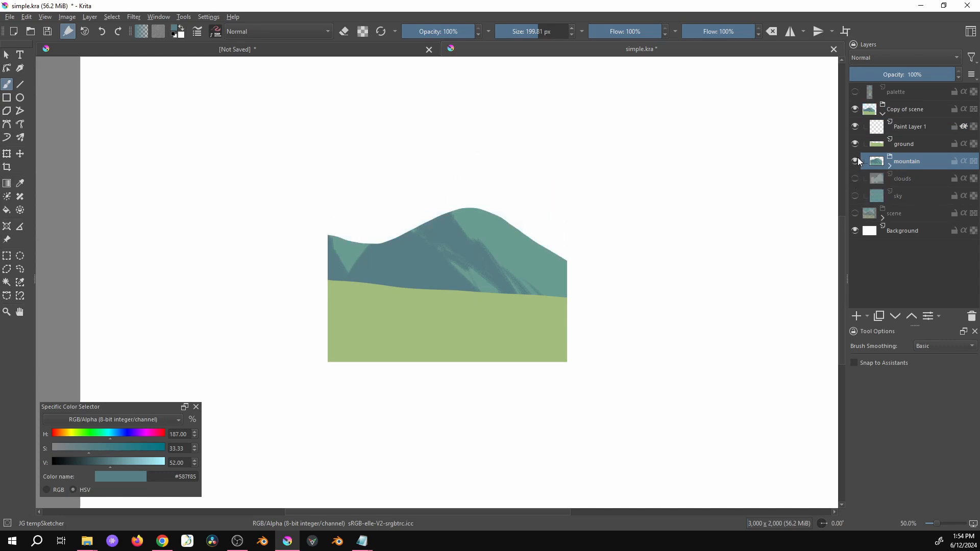
pyautogui.click(856, 144)
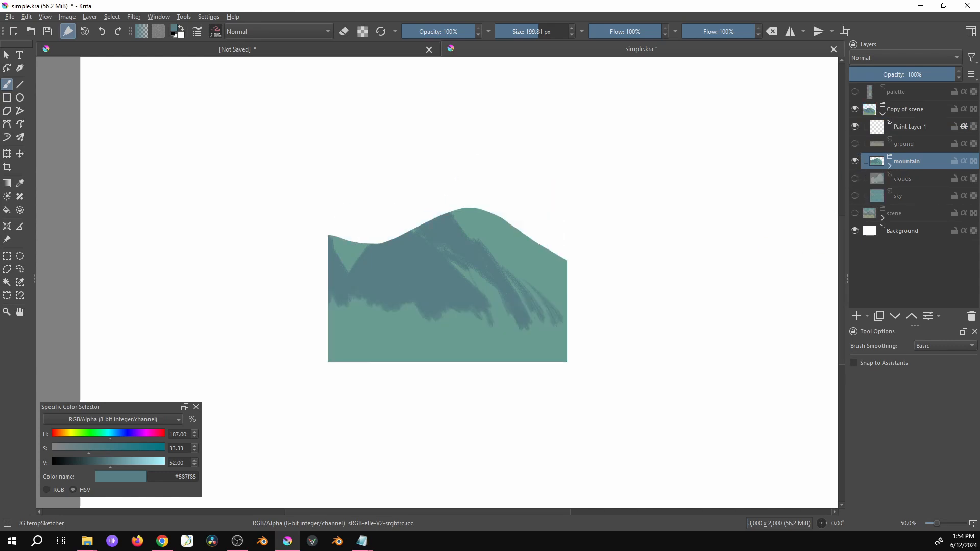
# Step: Paint over the whole mountain in #587f85 on Paint Layer 1 and clear that layer
pyautogui.click(898, 128)
pyautogui.moveTo(531, 220)
pyautogui.mouseDown()
pyautogui.moveTo(416, 285)
pyautogui.moveTo(354, 377)
pyautogui.moveTo(293, 323)
pyautogui.mouseUp()
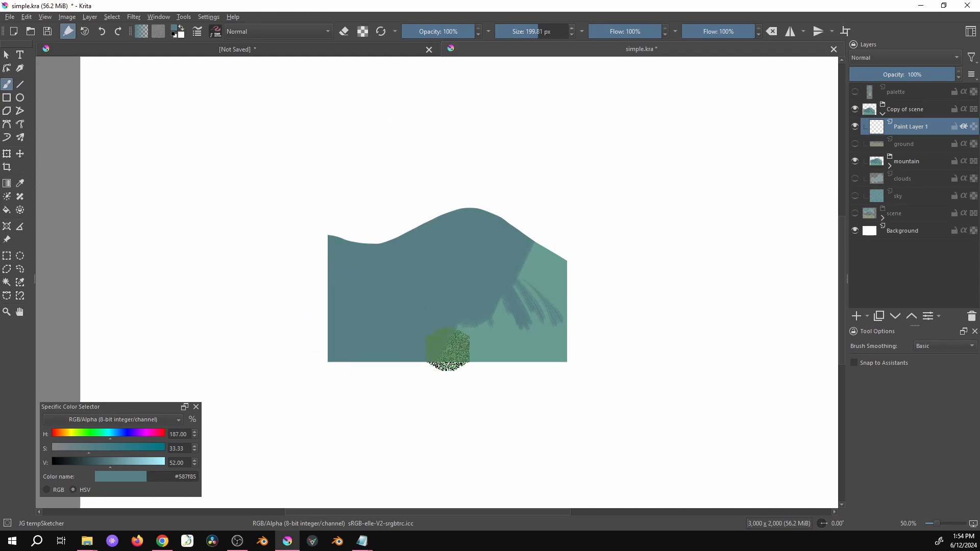
pyautogui.moveTo(449, 351); pyautogui.dragTo(595, 259)
pyautogui.click(422, 219)
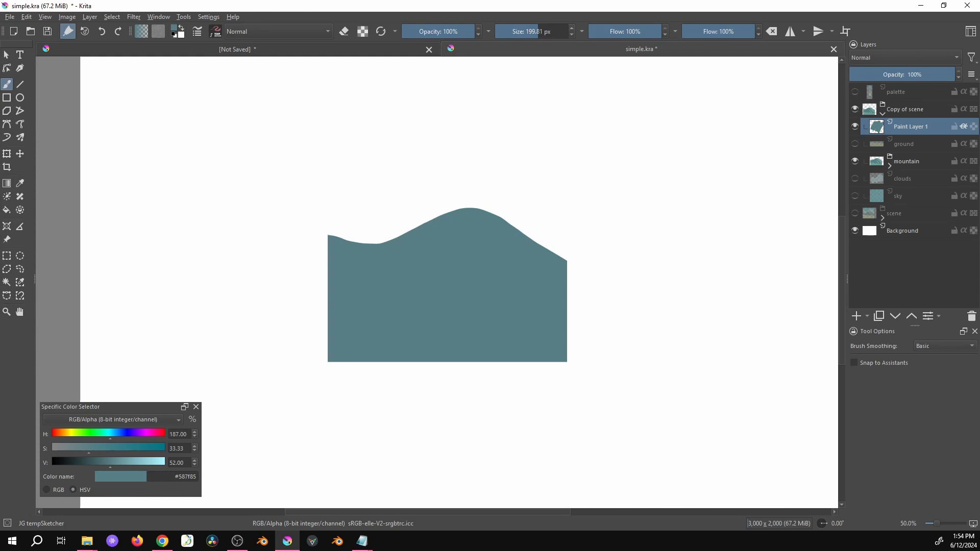
pyautogui.press('Delete')
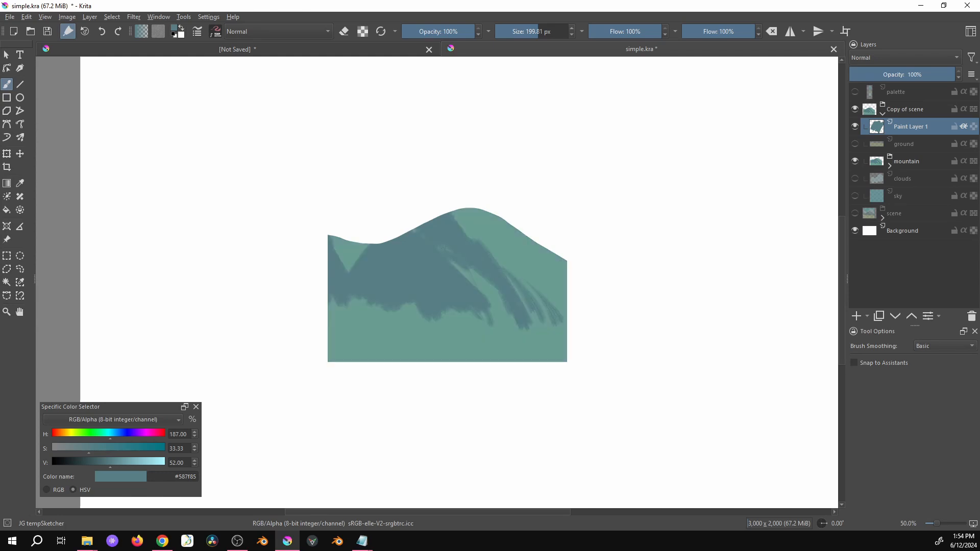
# Step: Show the ground, sky and clouds layers again
pyautogui.click(856, 143)
pyautogui.click(864, 176)
pyautogui.click(855, 196)
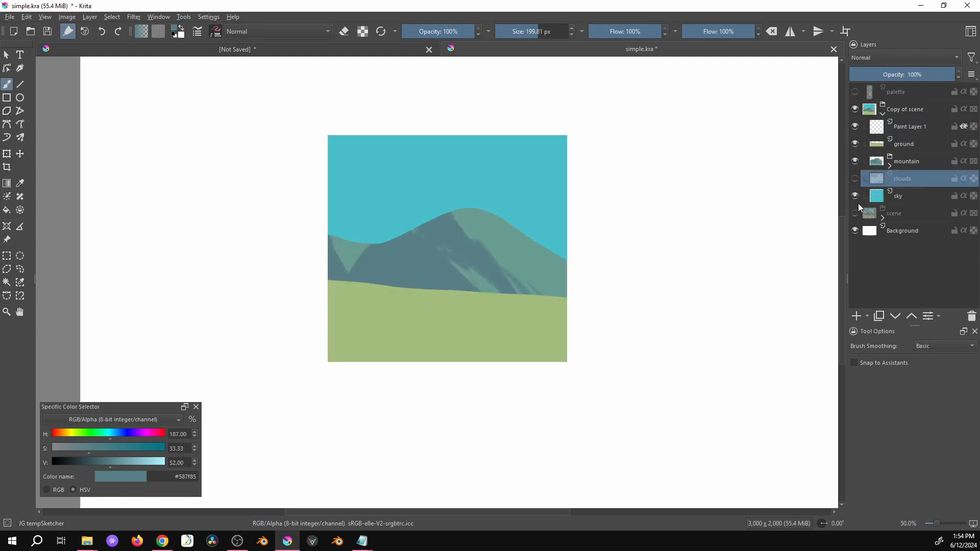
pyautogui.click(855, 178)
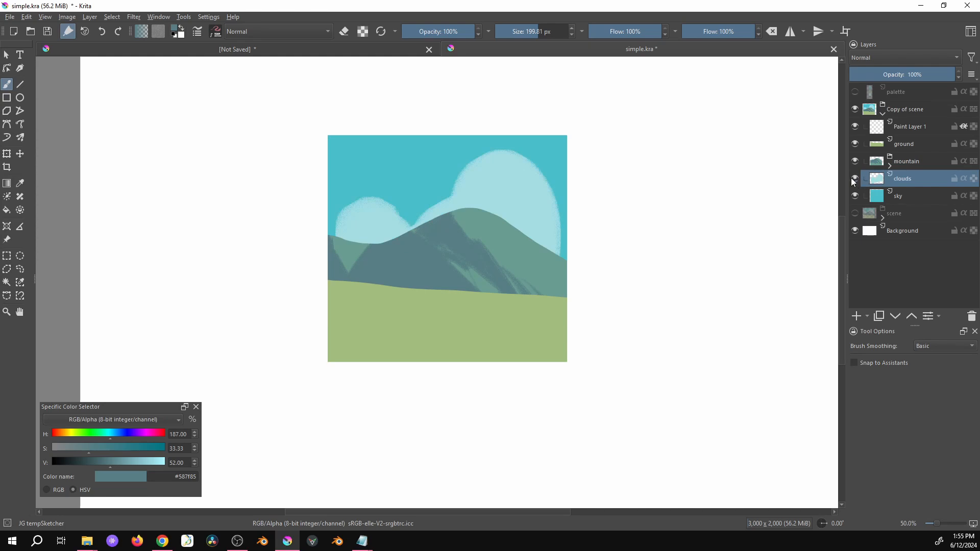
# Step: Colorize the mountain layer inside the mountain group with an HSV/HSL adjustment of hue 89, saturation 37 and lightness 19
pyautogui.click(889, 164)
pyautogui.click(891, 196)
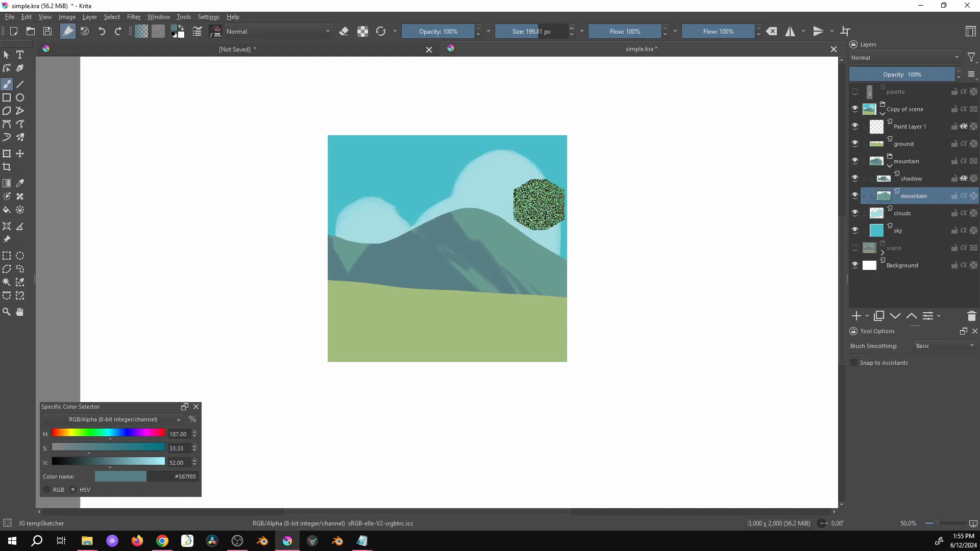
pyautogui.hotkey('ctrl', 'u')
pyautogui.moveTo(822, 134); pyautogui.dragTo(694, 267)
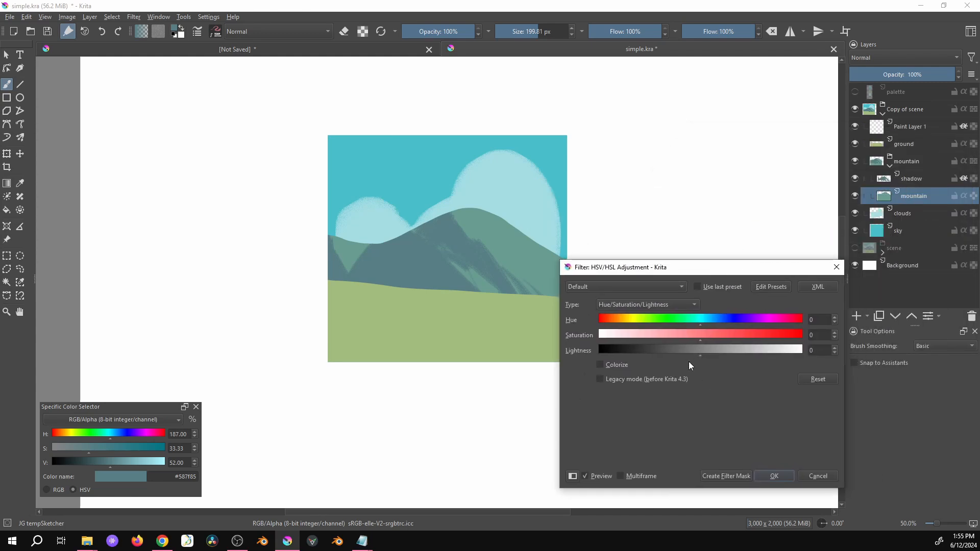
pyautogui.click(622, 367)
pyautogui.moveTo(699, 323)
pyautogui.mouseDown()
pyautogui.moveTo(683, 337)
pyautogui.moveTo(650, 331)
pyautogui.mouseUp()
pyautogui.moveTo(701, 354); pyautogui.dragTo(725, 356)
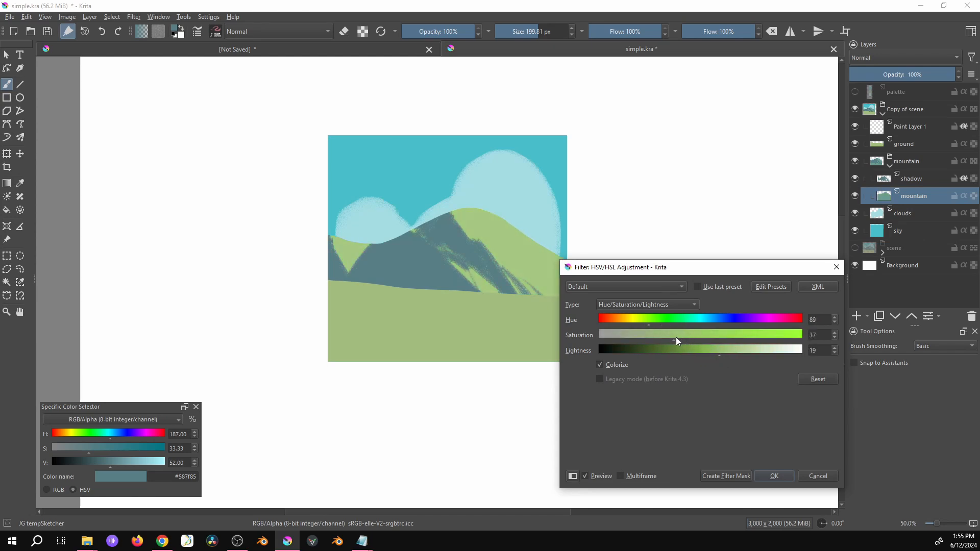
pyautogui.click(776, 476)
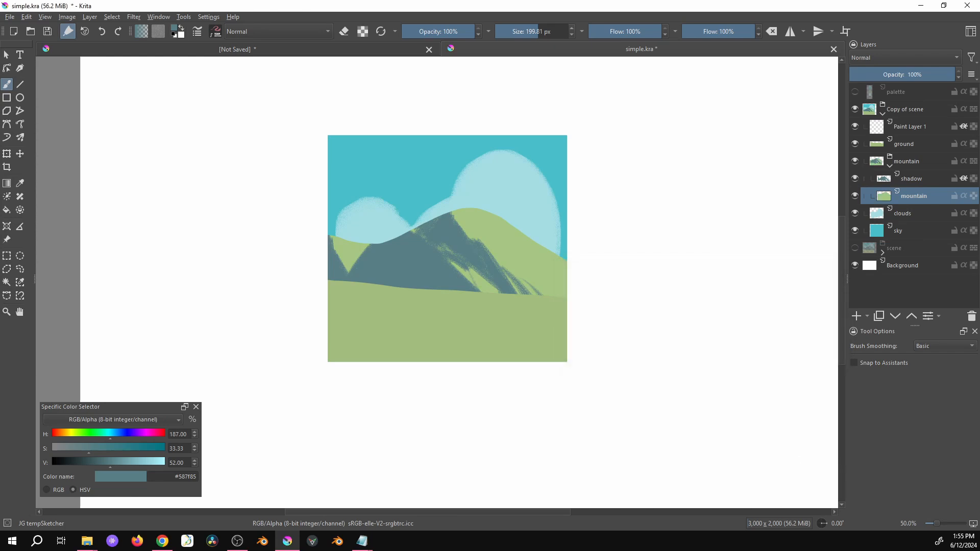
# Step: Toggle the shadow layer's visibility off and on
pyautogui.click(905, 179)
pyautogui.click(856, 178)
pyautogui.click(855, 178)
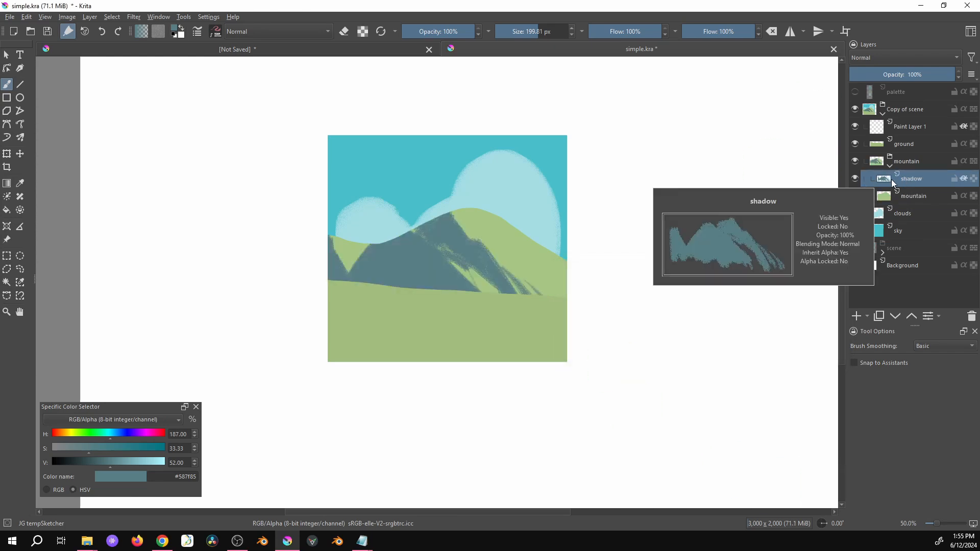
# Step: Colorize the shadow layer with an HSV/HSL adjustment of hue 40 and saturation 22, adjusting the lightness as well
pyautogui.hotkey('ctrl', 'u')
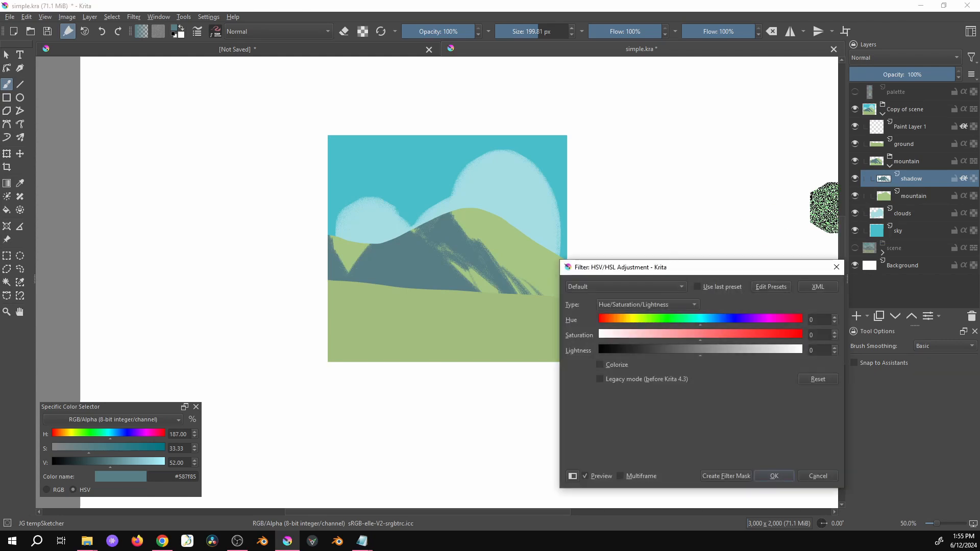
pyautogui.click(624, 365)
pyautogui.click(627, 324)
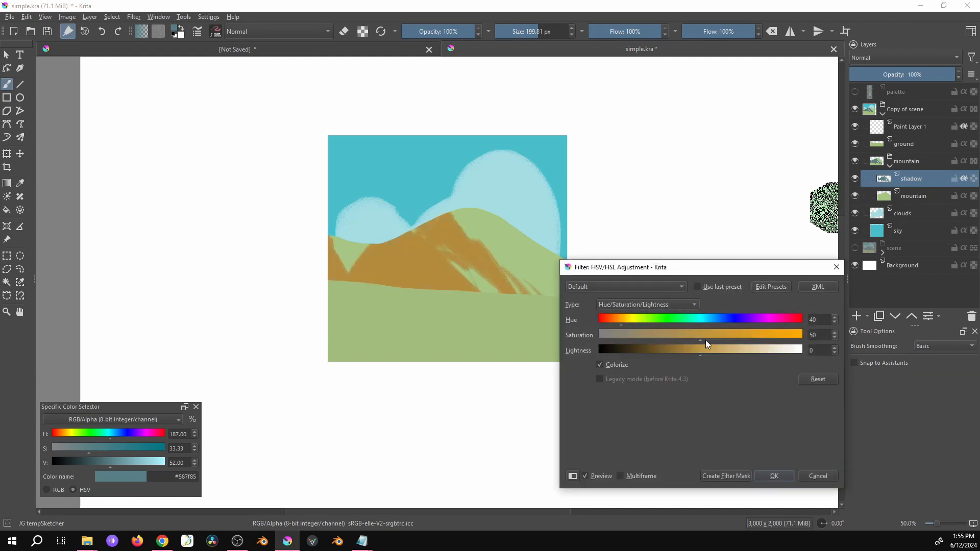
pyautogui.moveTo(666, 338); pyautogui.dragTo(644, 338)
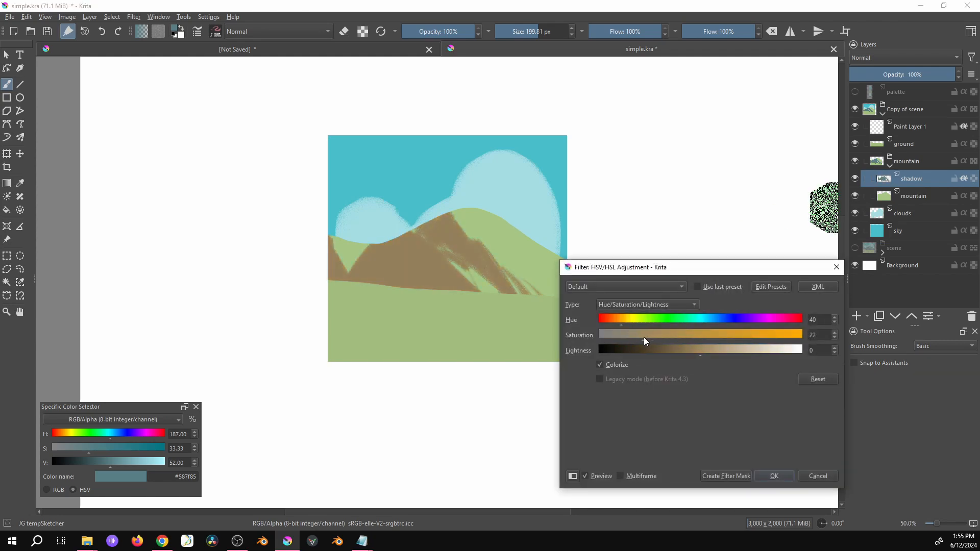
pyautogui.moveTo(713, 358)
pyautogui.mouseDown()
pyautogui.moveTo(692, 357)
pyautogui.moveTo(705, 359)
pyautogui.mouseUp()
pyautogui.click(774, 475)
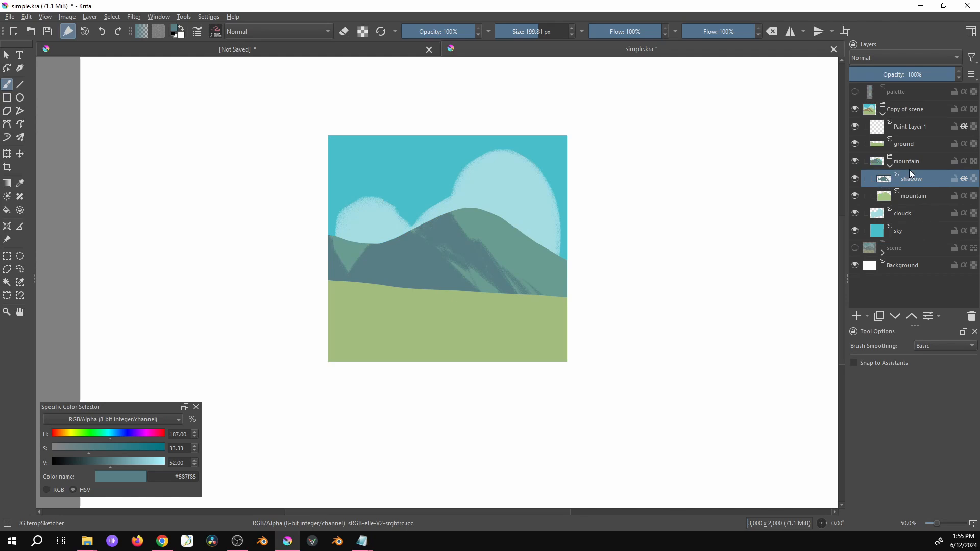
# Step: Erase most of the existing shading from the mountain's slopes on the shadow layer
pyautogui.press('e')
pyautogui.moveTo(459, 217); pyautogui.dragTo(545, 318)
pyautogui.moveTo(460, 256); pyautogui.dragTo(489, 322)
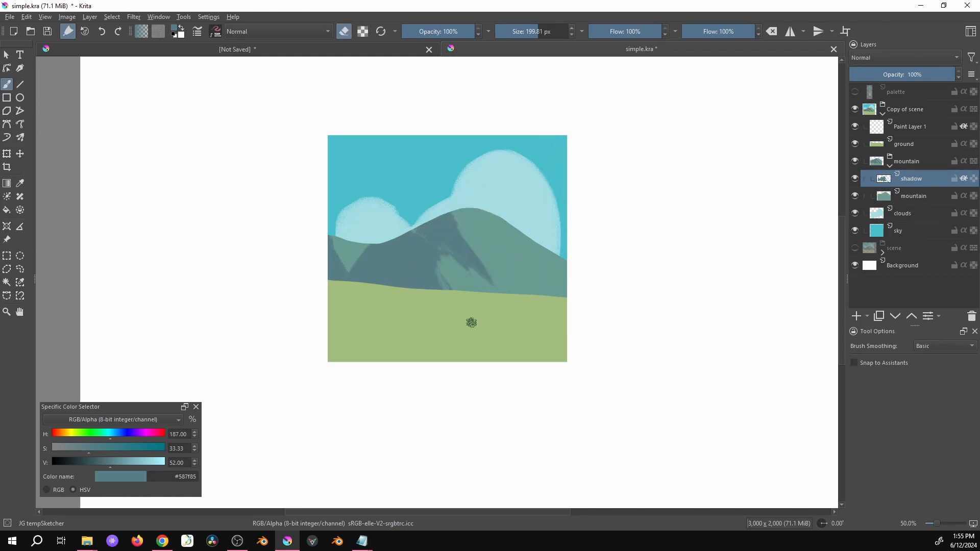
pyautogui.moveTo(433, 260)
pyautogui.mouseDown()
pyautogui.moveTo(457, 224)
pyautogui.moveTo(462, 281)
pyautogui.moveTo(410, 231)
pyautogui.moveTo(415, 306)
pyautogui.moveTo(389, 285)
pyautogui.moveTo(376, 233)
pyautogui.moveTo(353, 306)
pyautogui.moveTo(346, 289)
pyautogui.moveTo(377, 254)
pyautogui.moveTo(361, 280)
pyautogui.mouseUp()
# Step: Paint new diagonal shading in #587f85 across the mountain on the shadow layer
pyautogui.press('e')
pyautogui.moveTo(429, 273)
pyautogui.mouseDown()
pyautogui.moveTo(423, 246)
pyautogui.moveTo(436, 240)
pyautogui.moveTo(409, 254)
pyautogui.moveTo(462, 247)
pyautogui.moveTo(507, 292)
pyautogui.moveTo(538, 291)
pyautogui.mouseUp()
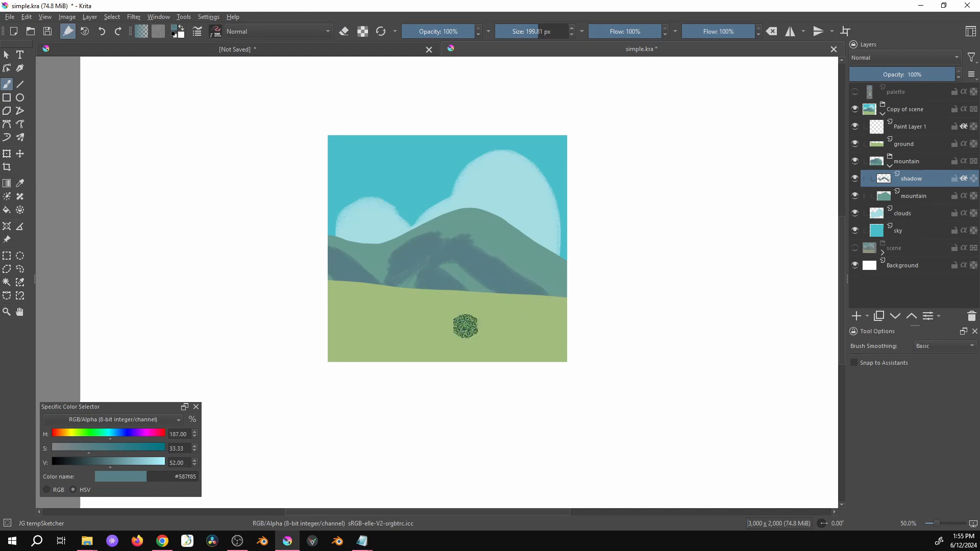
pyautogui.moveTo(506, 263)
pyautogui.mouseDown()
pyautogui.moveTo(516, 257)
pyautogui.moveTo(552, 289)
pyautogui.mouseUp()
pyautogui.moveTo(484, 238); pyautogui.dragTo(467, 246)
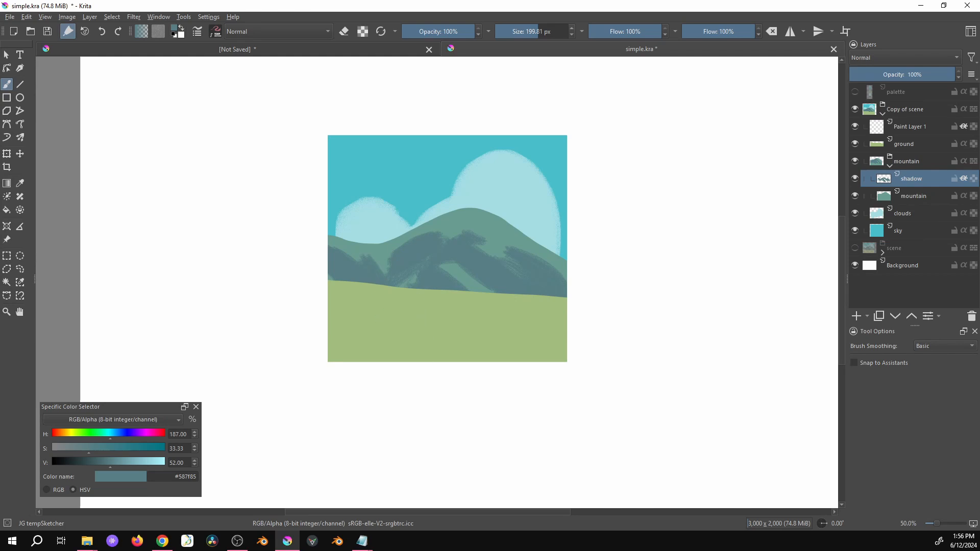
# Step: Select the clouds layer and undo the erasing and repainting of the mountain's shading
pyautogui.click(902, 212)
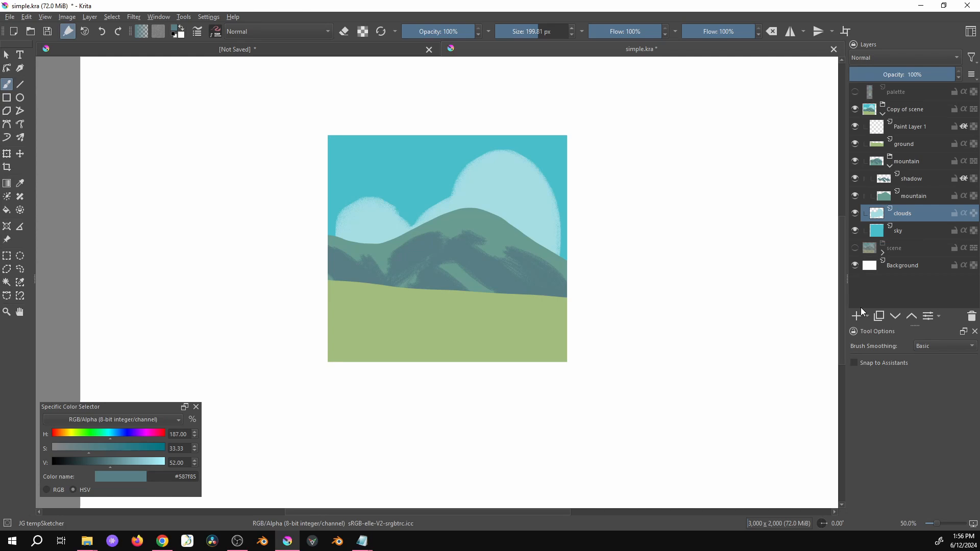
pyautogui.hotkey('ctrl', 'z')
pyautogui.hotkey('ctrl', 'z')
pyautogui.hotkey('ctrl', 'z')
pyautogui.hotkey('ctrl', 'z')
pyautogui.hotkey('ctrl', 'z')
pyautogui.hotkey('ctrl', 'z')
pyautogui.hotkey('ctrl', 'z')
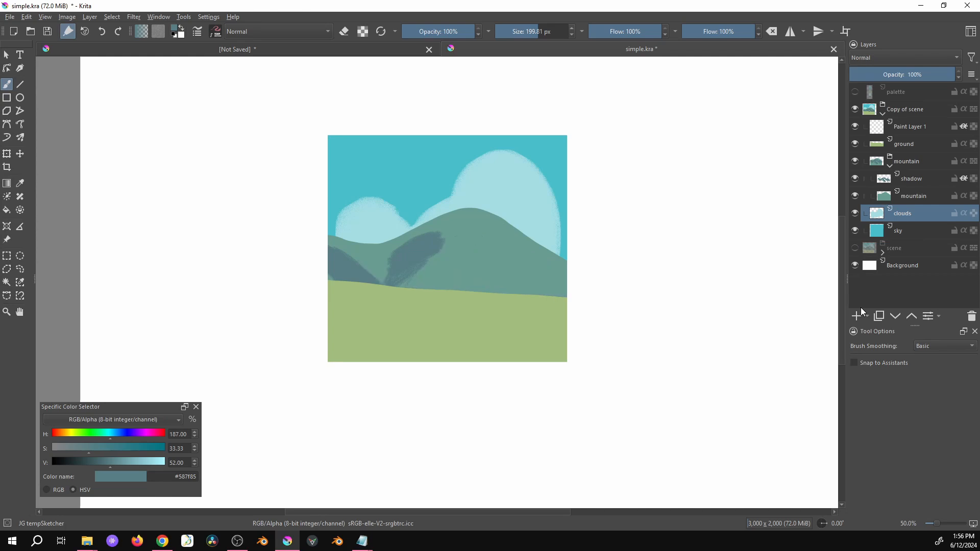
pyautogui.hotkey('ctrl', 'z')
pyautogui.hotkey('ctrl', 'shift', 'z')
pyautogui.hotkey('ctrl', 'shift', 'z')
pyautogui.hotkey('ctrl', 'shift', 'z')
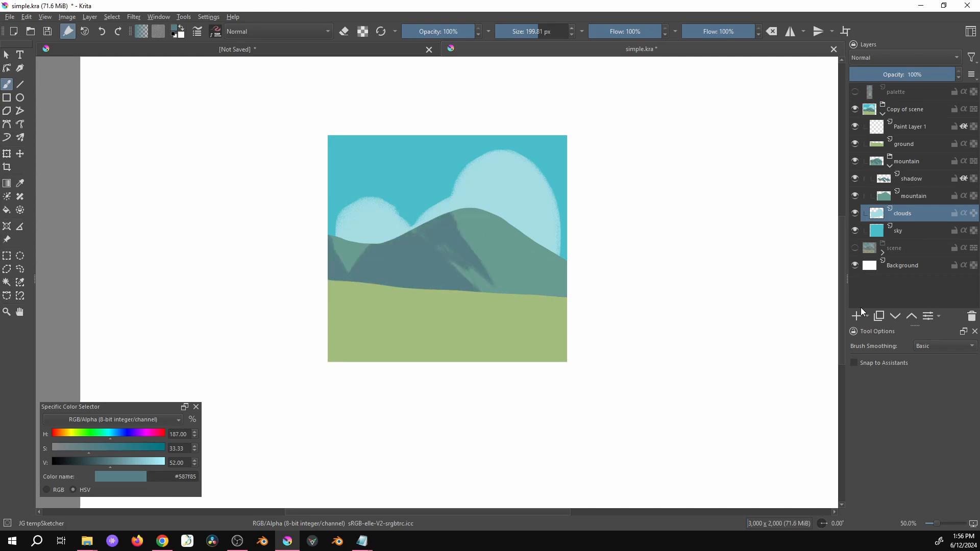
pyautogui.hotkey('ctrl', 'shift', 'z')
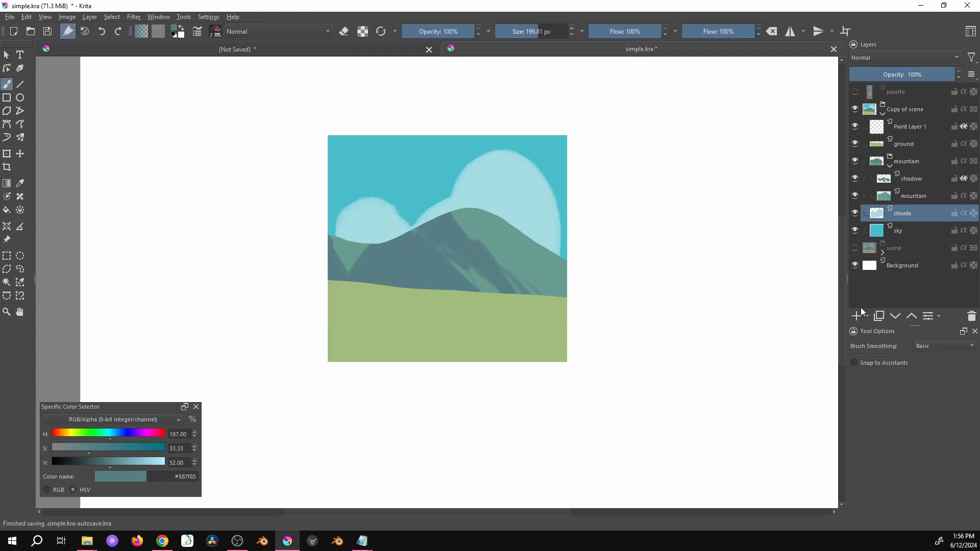
# Step: Lock the clouds layer's alpha and paint highlights on both clouds in #cceff3, derived from the sampled cloud color
pyautogui.click(974, 214)
pyautogui.keyDown('ctrl'); pyautogui.click(515, 210); pyautogui.keyUp('ctrl')
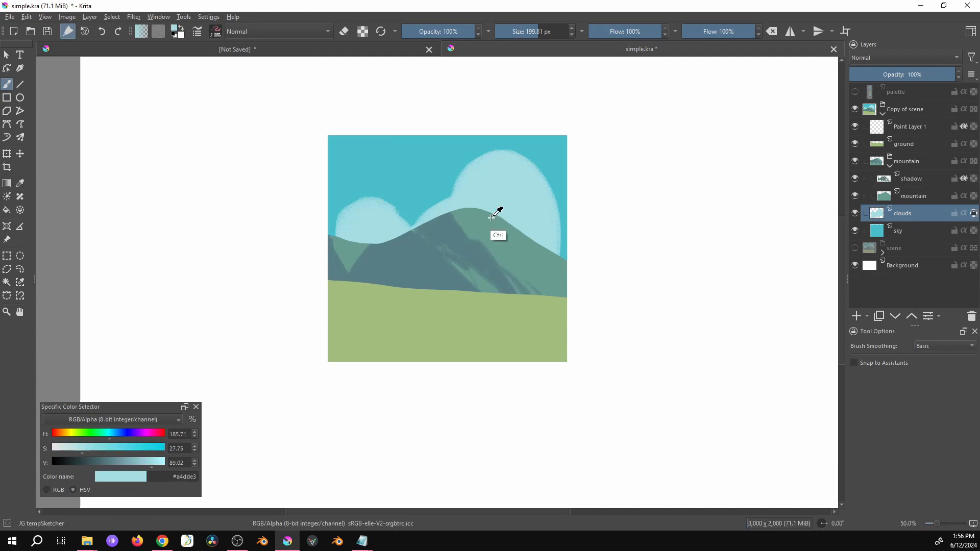
pyautogui.moveTo(84, 452); pyautogui.dragTo(70, 452)
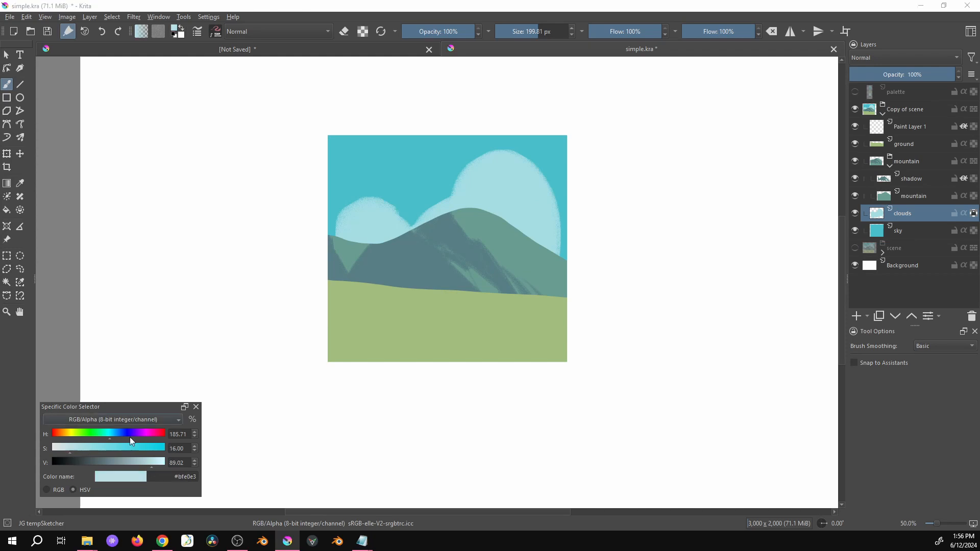
pyautogui.click(162, 467)
pyautogui.moveTo(486, 154)
pyautogui.mouseDown()
pyautogui.moveTo(513, 155)
pyautogui.moveTo(546, 197)
pyautogui.moveTo(509, 168)
pyautogui.moveTo(554, 210)
pyautogui.mouseUp()
pyautogui.moveTo(391, 219); pyautogui.dragTo(383, 219)
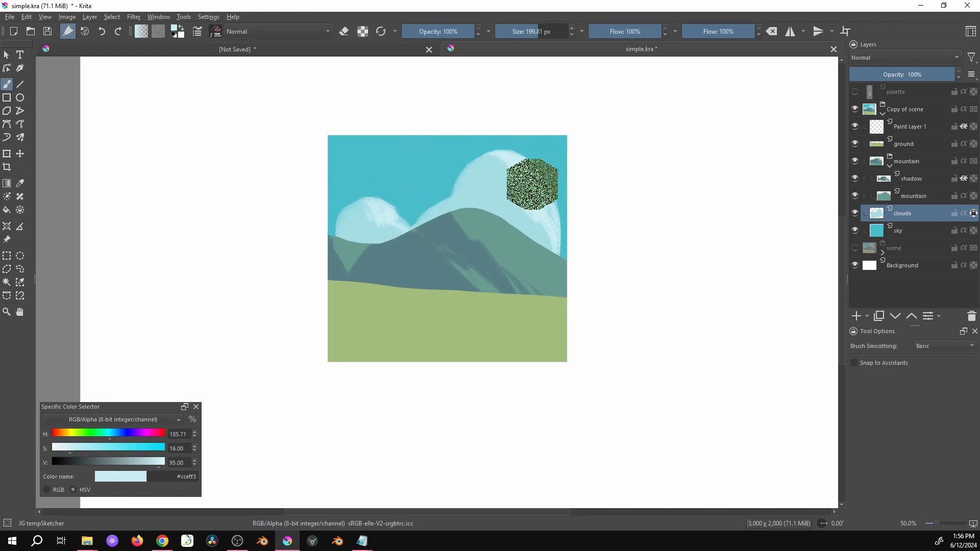
# Step: Try to erase part of the large cloud's highlight on the alpha-locked clouds layer
pyautogui.press('e')
pyautogui.moveTo(517, 186); pyautogui.dragTo(541, 241)
pyautogui.hotkey('ctrl', 'z')
# Step: Sample the cloud base color #a4dde3 and paint over the highlights on the clouds layer
pyautogui.keyDown('ctrl'); pyautogui.click(490, 189); pyautogui.keyUp('ctrl')
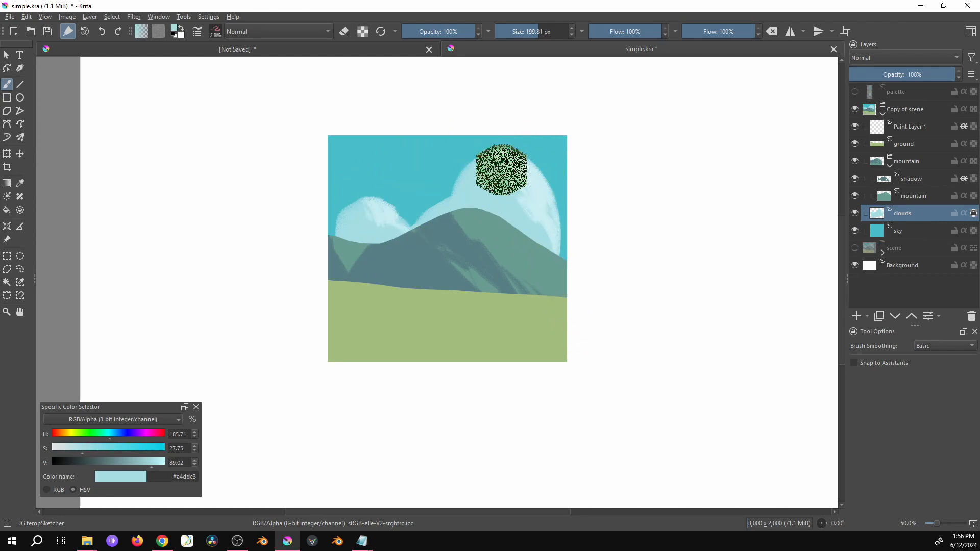
pyautogui.moveTo(532, 222); pyautogui.dragTo(550, 240)
pyautogui.moveTo(537, 204); pyautogui.dragTo(530, 192)
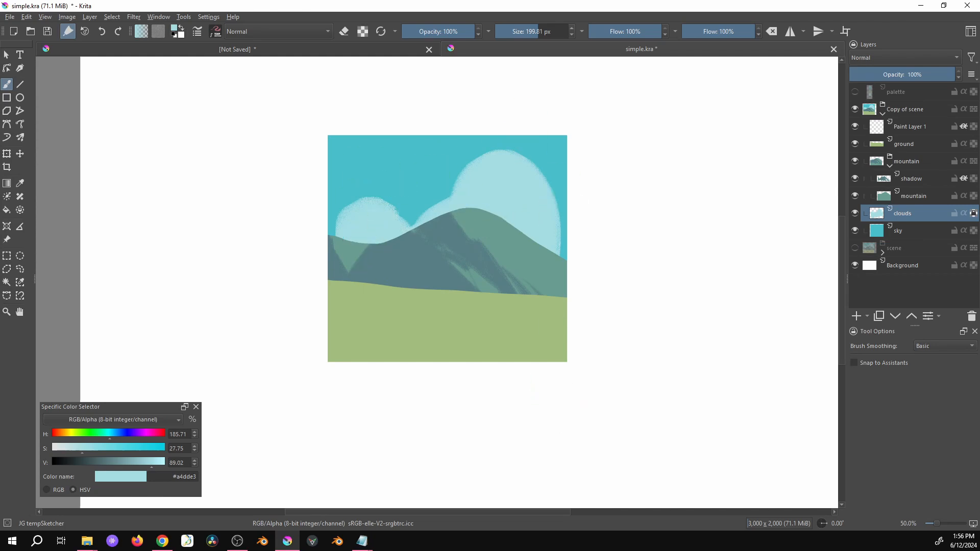
# Step: Add a paint layer above the clouds layer and name it highlights
pyautogui.click(858, 322)
pyautogui.doubleClick(906, 213)
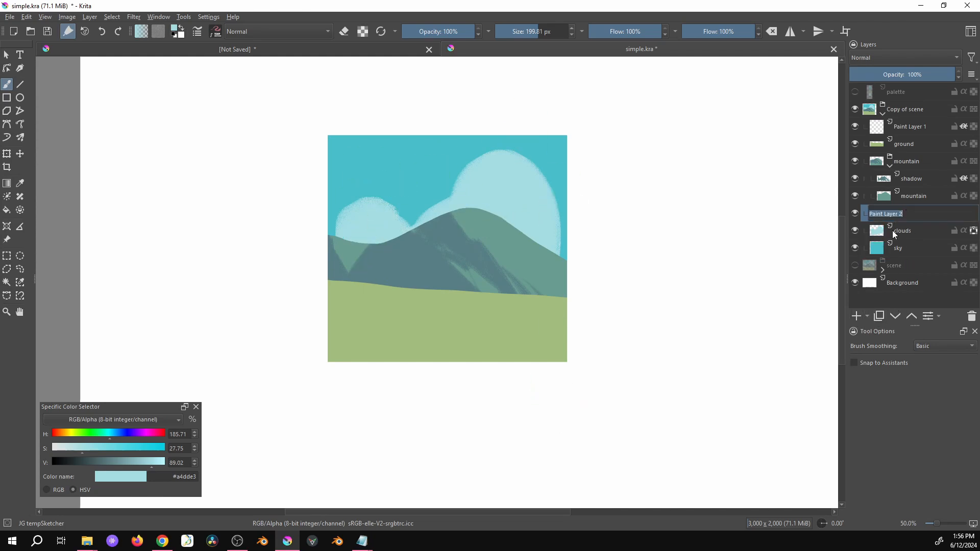
pyautogui.write('highlights')
pyautogui.press('Return')
# Step: Group the highlights and clouds layers together and name the group cloud
pyautogui.keyDown('shift'); pyautogui.click(903, 236); pyautogui.keyUp('shift')
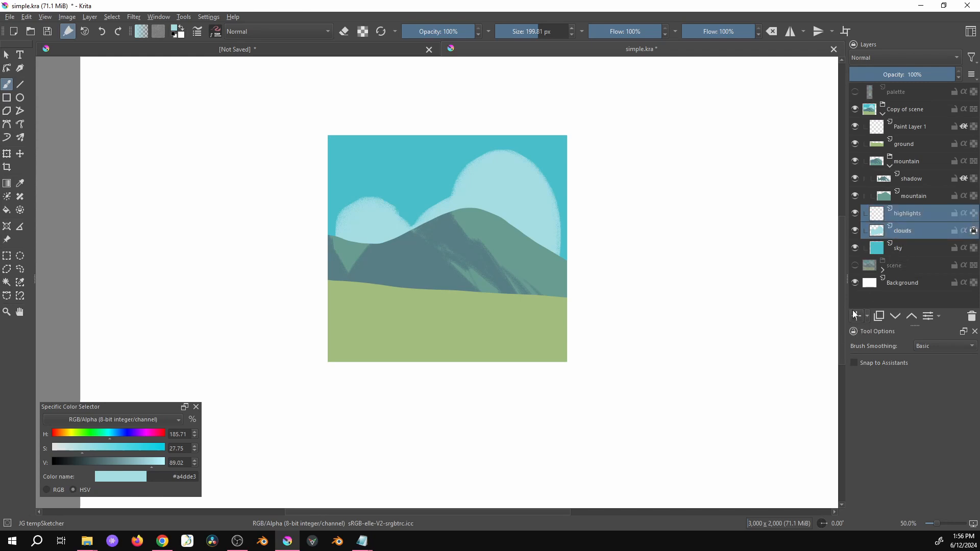
pyautogui.hotkey('ctrl', 'g')
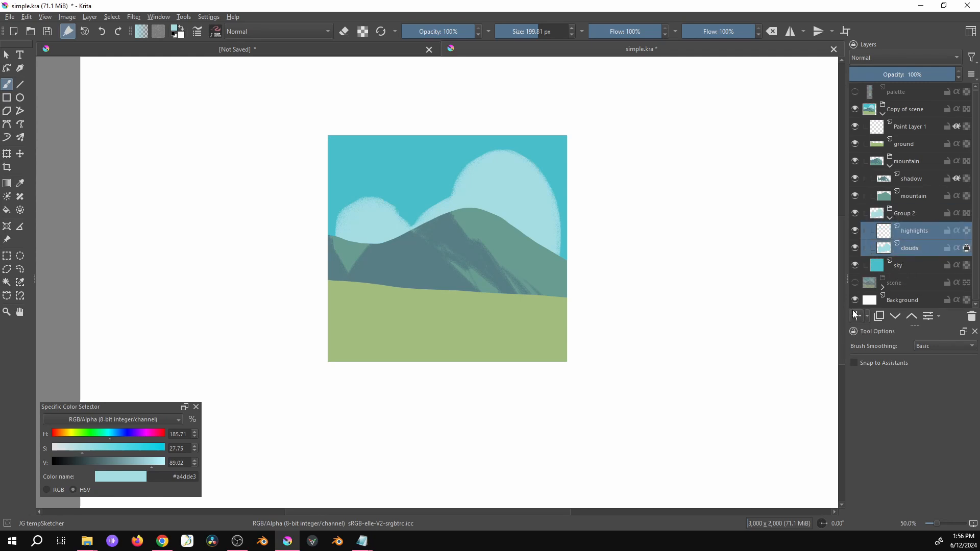
pyautogui.doubleClick(906, 216)
pyautogui.write('cloud')
pyautogui.press('Return')
# Step: Enable inherit alpha on the highlights layer and toggle the collapsed cloud group's visibility off and on
pyautogui.click(904, 238)
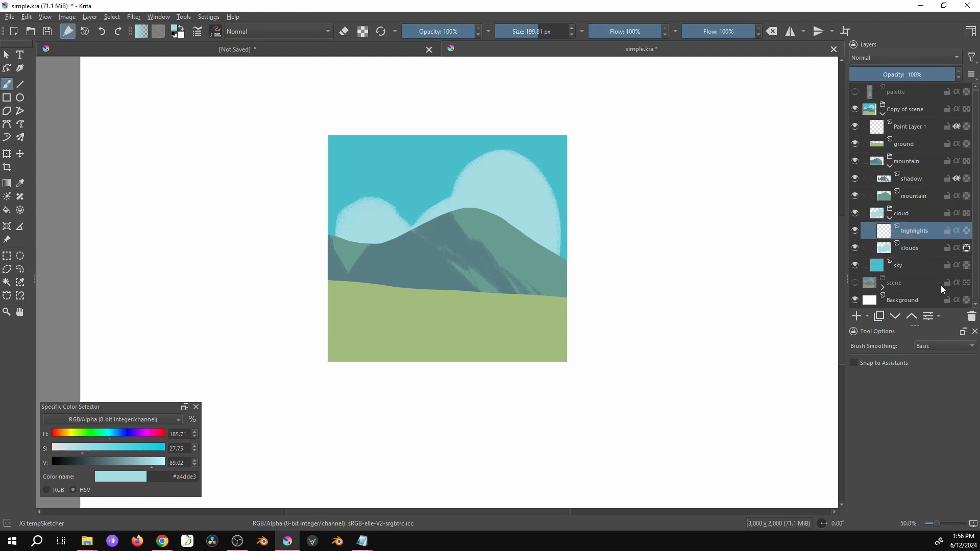
pyautogui.click(957, 230)
pyautogui.click(890, 218)
pyautogui.click(855, 214)
pyautogui.click(855, 214)
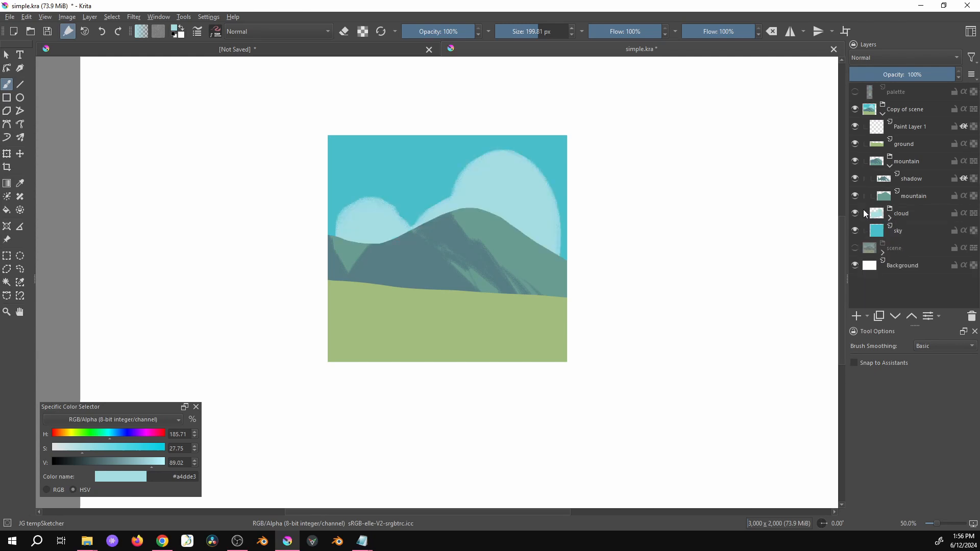
# Step: Collapse the mountain group and paint highlights in #d3f2f5 on both clouds, using the highlights layer in the cloud group
pyautogui.click(890, 164)
pyautogui.click(891, 182)
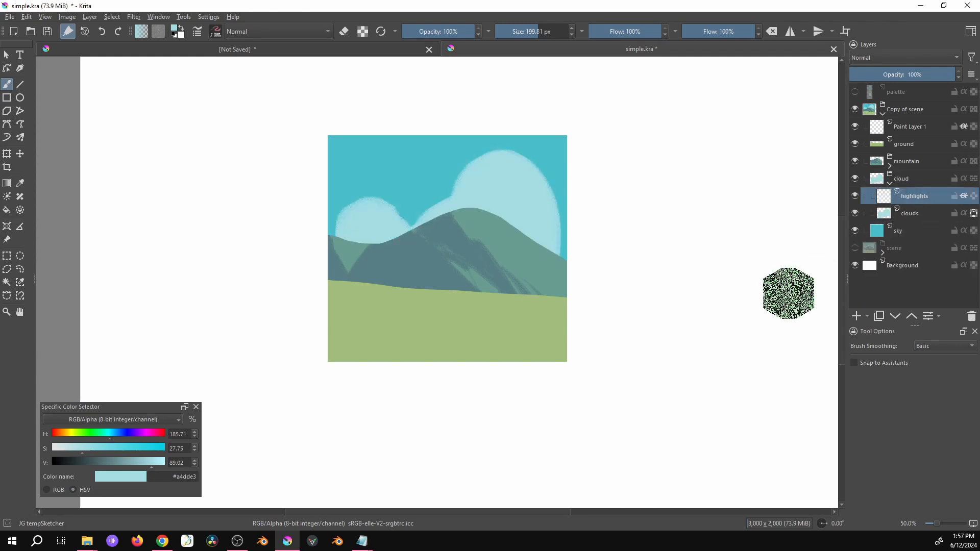
pyautogui.moveTo(519, 152); pyautogui.dragTo(540, 186)
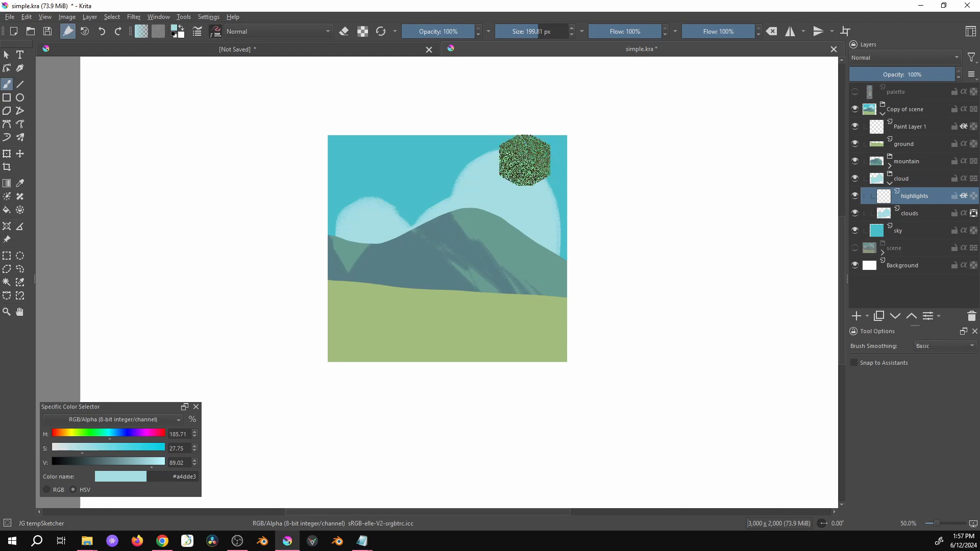
pyautogui.click(69, 449)
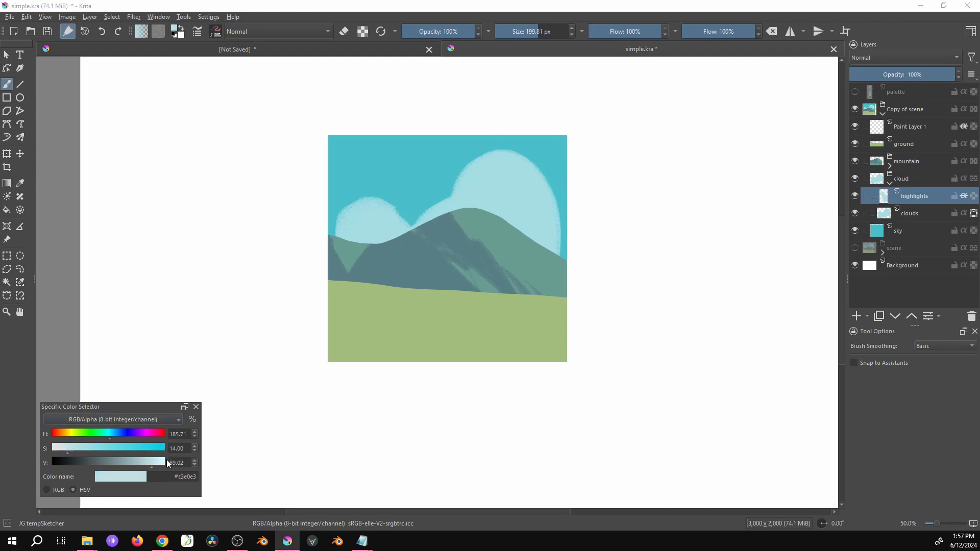
pyautogui.click(160, 462)
pyautogui.moveTo(510, 151)
pyautogui.mouseDown()
pyautogui.moveTo(530, 195)
pyautogui.moveTo(524, 168)
pyautogui.moveTo(533, 164)
pyautogui.moveTo(569, 228)
pyautogui.mouseUp()
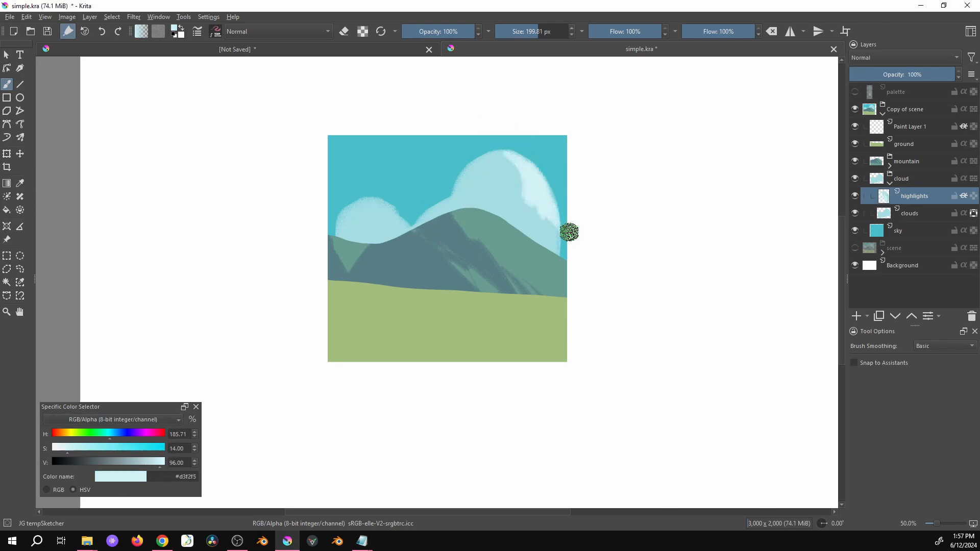
pyautogui.moveTo(375, 194); pyautogui.dragTo(382, 212)
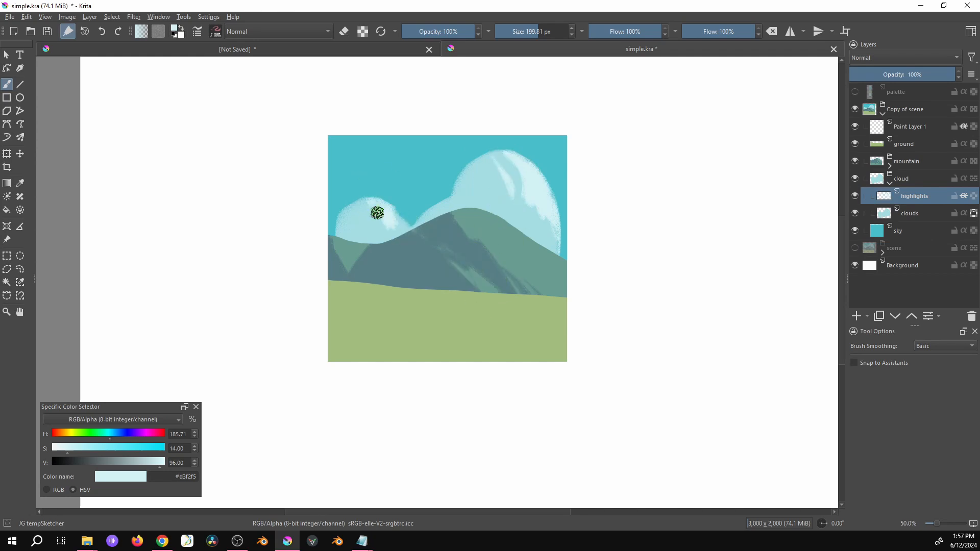
pyautogui.moveTo(553, 221); pyautogui.dragTo(553, 245)
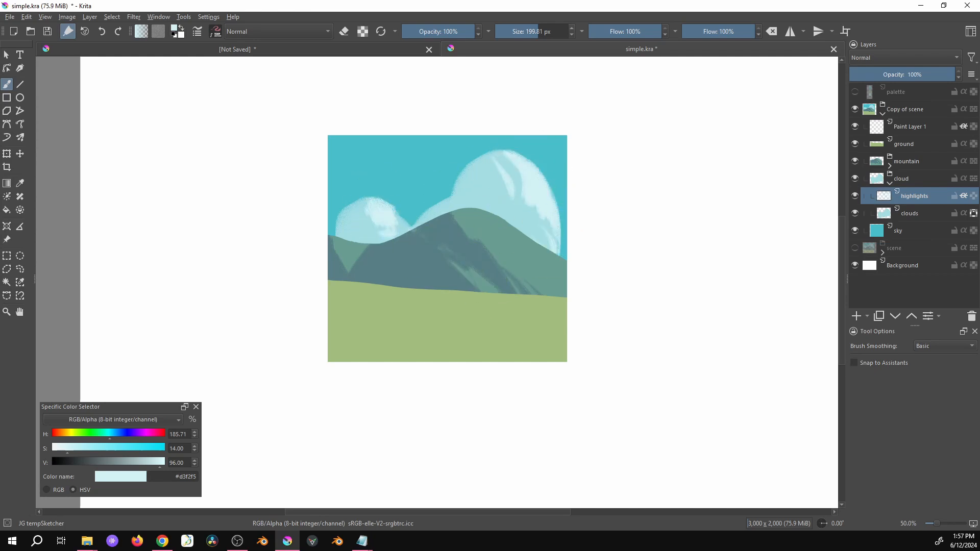
# Step: Lock the highlights layer's alpha and brush over the cloud highlights in #f5fafa
pyautogui.click(855, 196)
pyautogui.click(854, 196)
pyautogui.click(973, 197)
pyautogui.click(163, 462)
pyautogui.click(56, 452)
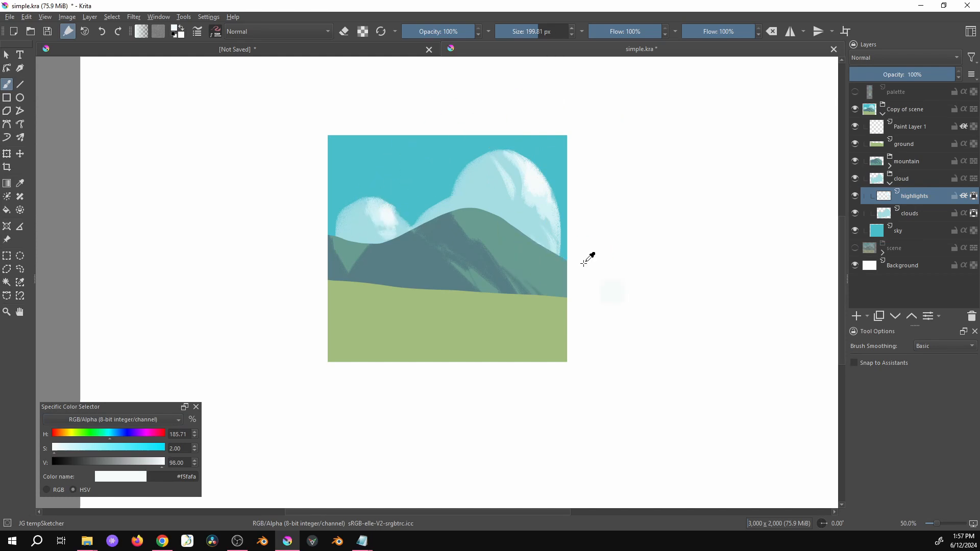
# Step: Undo the #f5fafa strokes on the cloud highlights and collapse the cloud group
pyautogui.hotkey('ctrl', 'z')
pyautogui.hotkey('ctrl', 'z')
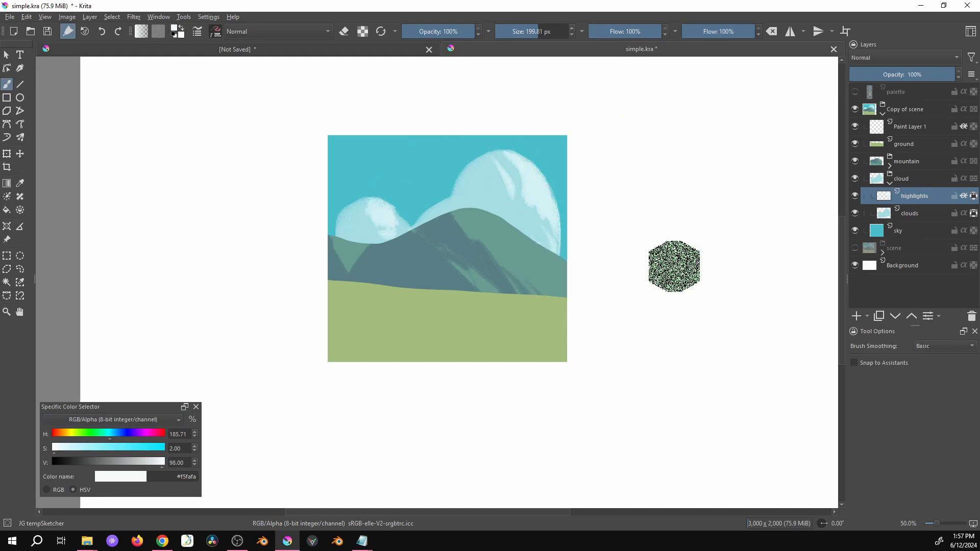
pyautogui.click(890, 184)
pyautogui.click(907, 143)
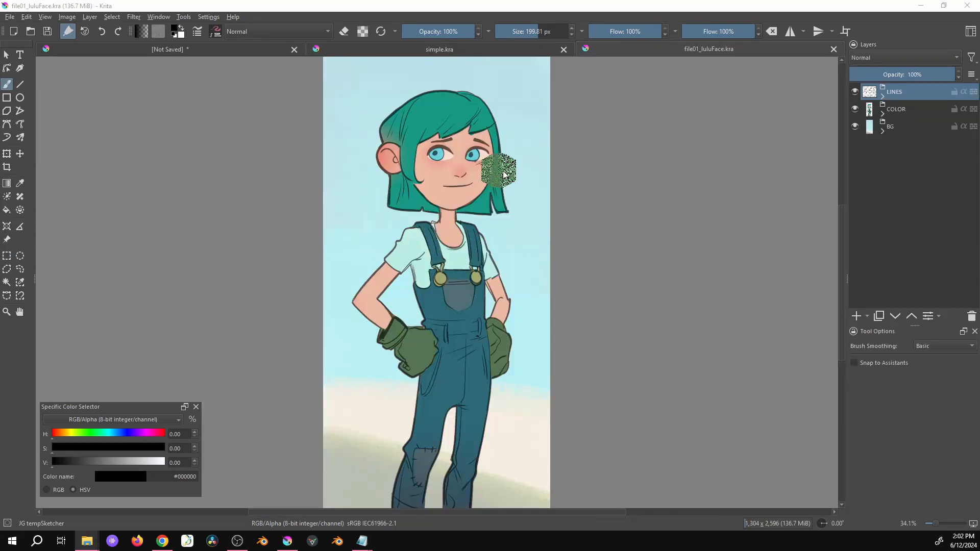
# Step: Toggle the visibility of the LINES, COLOR and BG groups off and on in file01_luluFace.kra
pyautogui.click(855, 92)
pyautogui.click(855, 92)
pyautogui.click(855, 109)
pyautogui.click(856, 109)
pyautogui.click(856, 127)
pyautogui.click(856, 127)
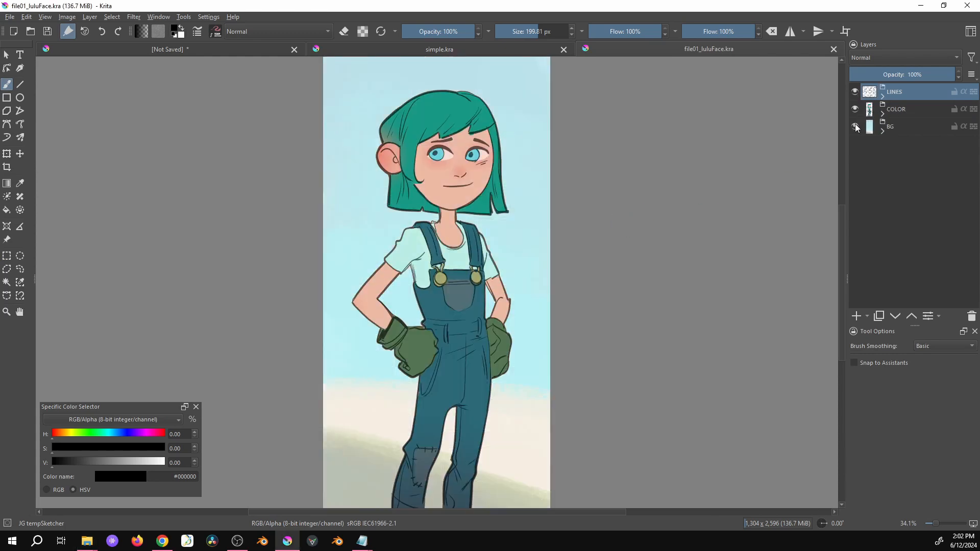
# Step: Expand the COLOR group and the EYES group inside it to examine the layers used for the character's face
pyautogui.scroll(2, 477, 204)
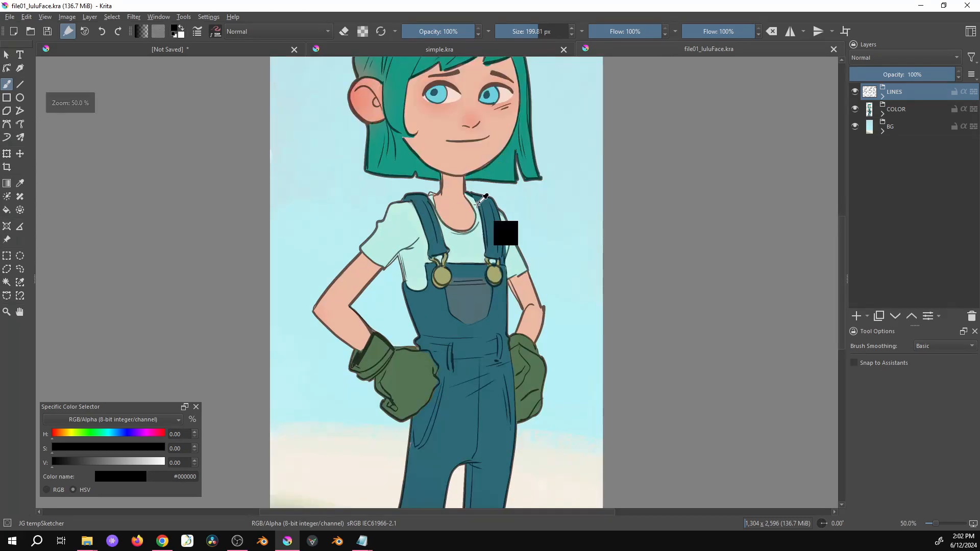
pyautogui.scroll(5, 477, 204)
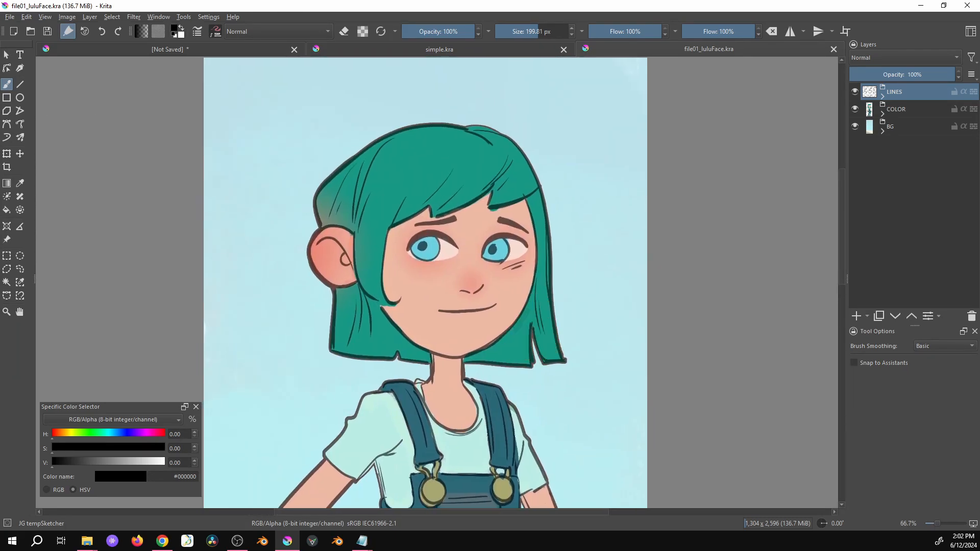
pyautogui.scroll(1, 536, 326)
pyautogui.moveTo(495, 225); pyautogui.dragTo(549, 238)
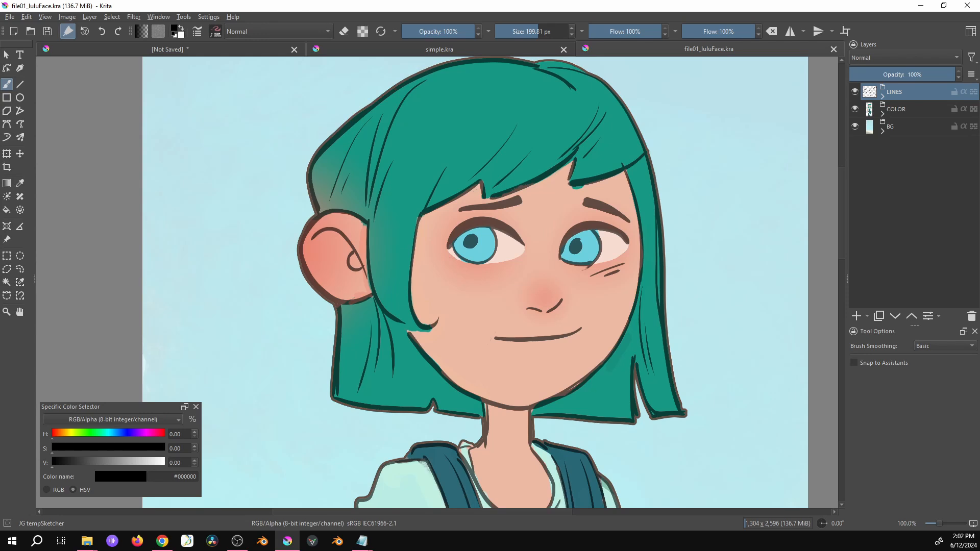
pyautogui.click(882, 115)
pyautogui.click(907, 144)
pyautogui.click(890, 149)
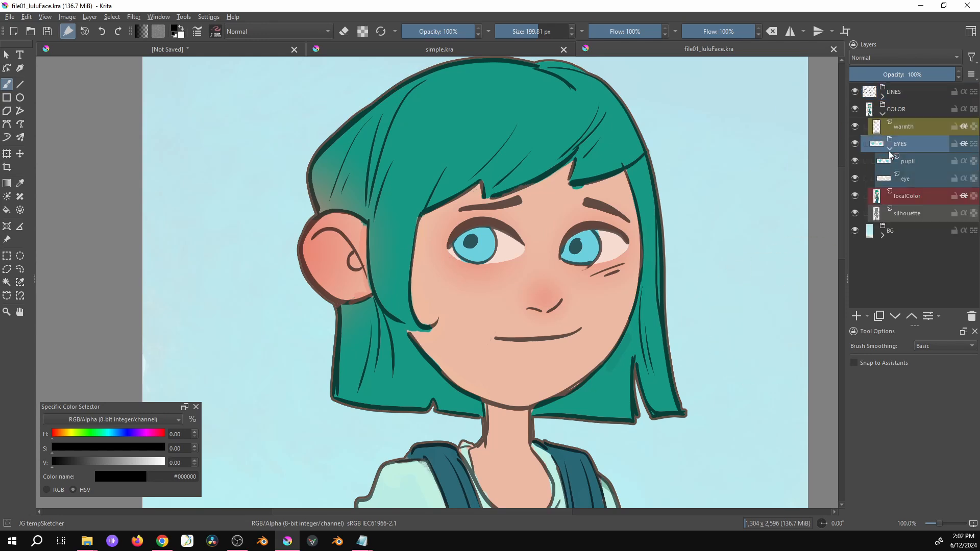
# Step: Collapse the EYES group and toggle the visibility of warmth, EYES, localColor and silhouette off and on individually
pyautogui.click(891, 149)
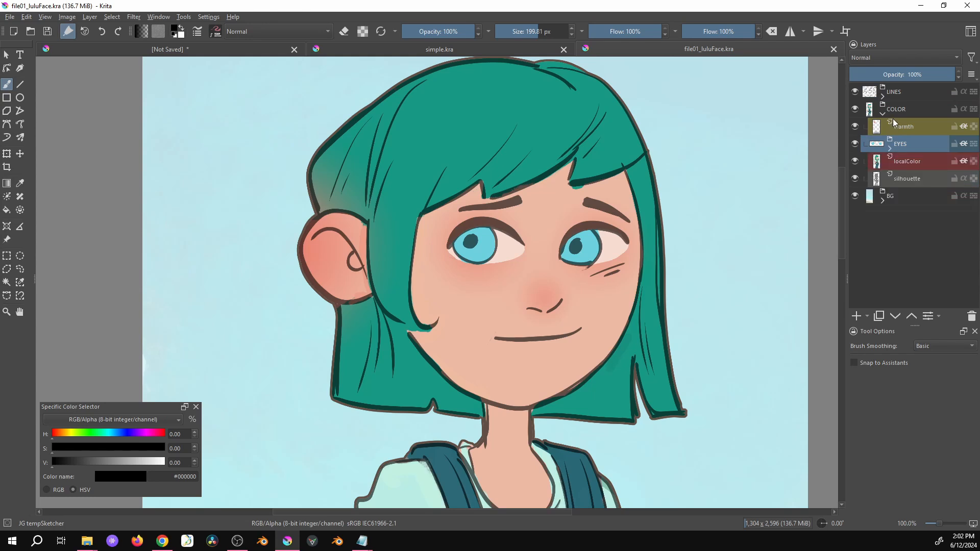
pyautogui.click(857, 126)
pyautogui.click(857, 126)
pyautogui.click(856, 143)
pyautogui.click(856, 144)
pyautogui.click(856, 161)
pyautogui.click(856, 161)
pyautogui.click(856, 179)
pyautogui.click(856, 179)
# Step: Hide the warmth, EYES and localColor layers to examine the character's silhouette layer alone within the COLOR group
pyautogui.click(856, 127)
pyautogui.click(855, 143)
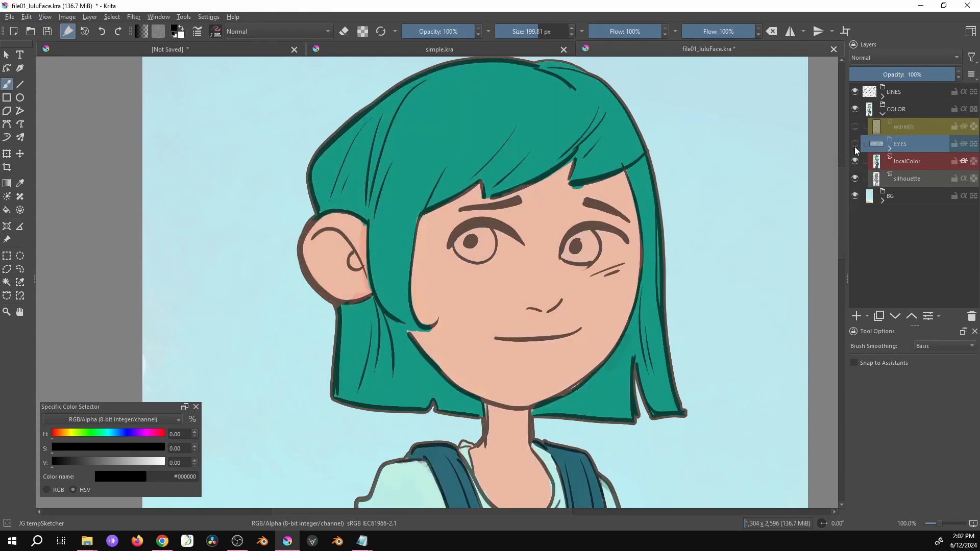
pyautogui.click(856, 161)
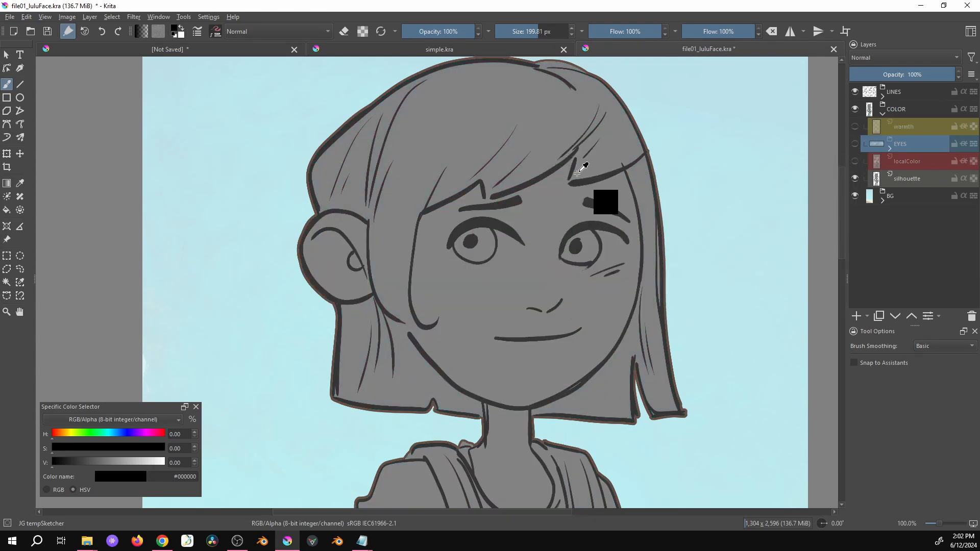
pyautogui.press('-')
pyautogui.moveTo(543, 324)
pyautogui.mouseDown()
pyautogui.moveTo(552, 175)
pyautogui.moveTo(554, 254)
pyautogui.moveTo(553, 226)
pyautogui.moveTo(558, 241)
pyautogui.mouseUp()
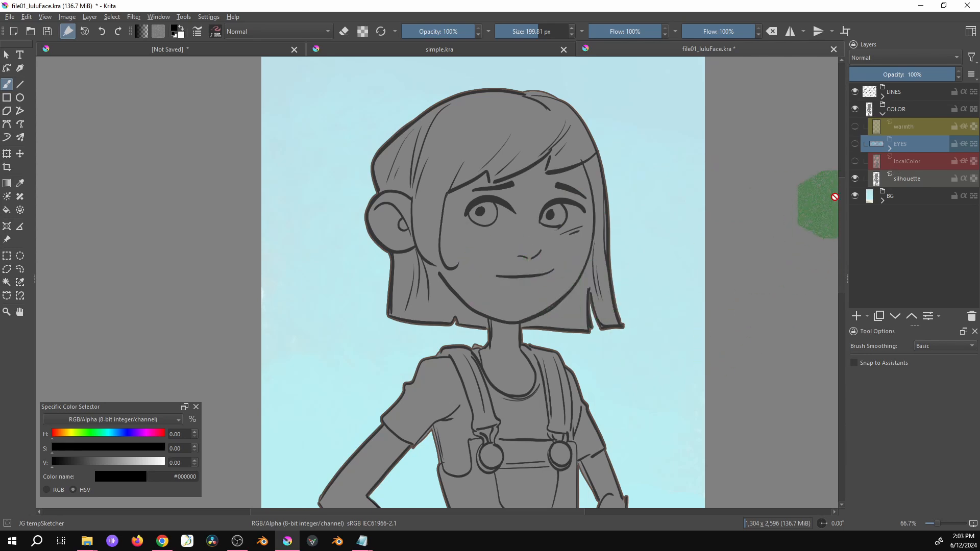
# Step: Show the localColor layer again and switch its inherit alpha off and back on
pyautogui.click(856, 163)
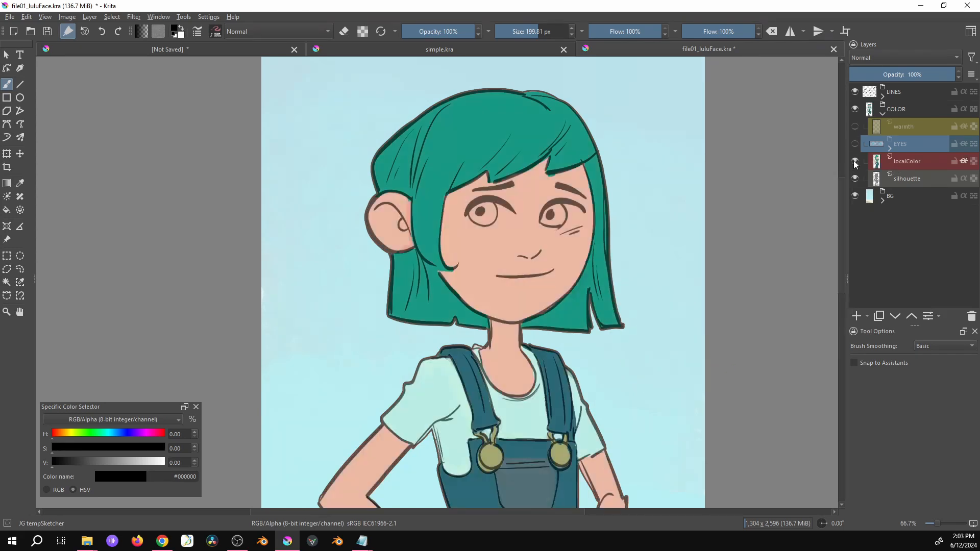
pyautogui.click(963, 162)
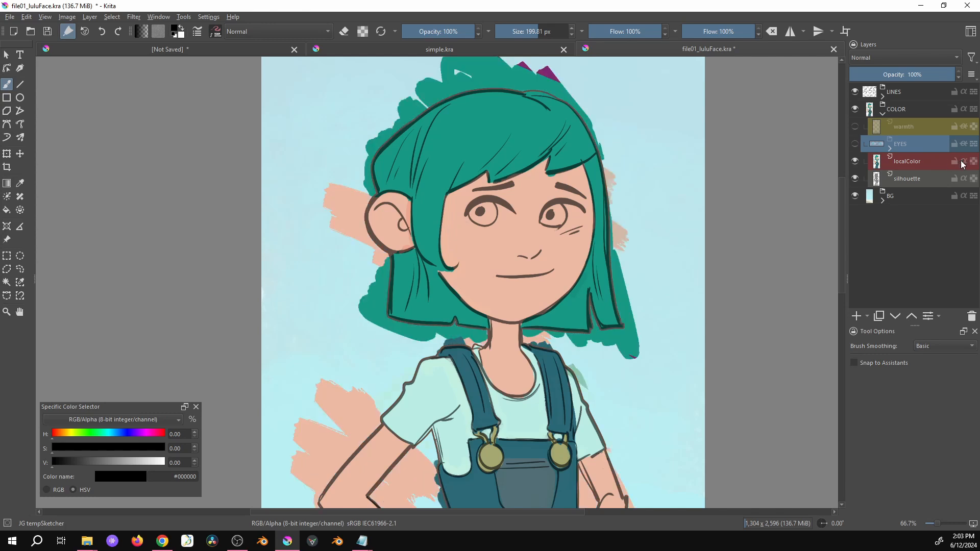
pyautogui.click(964, 162)
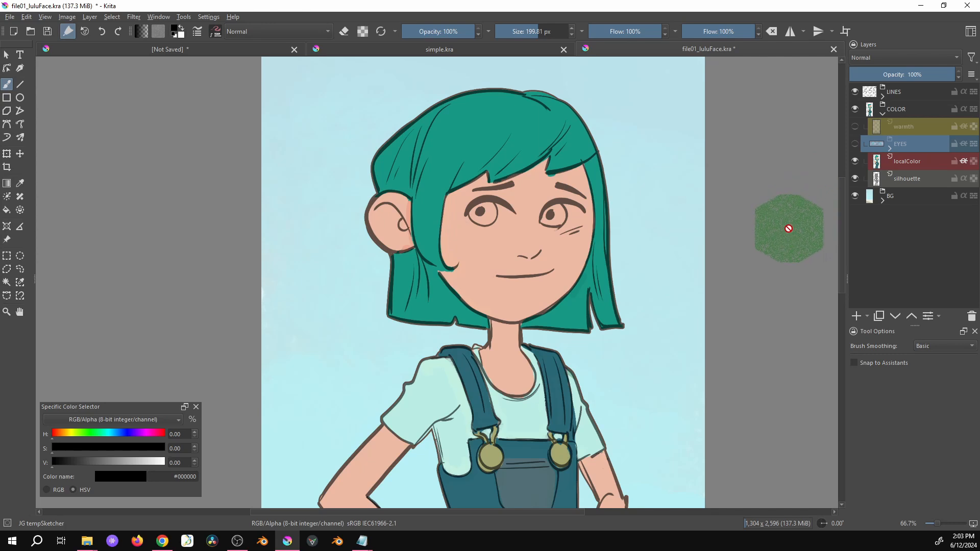
# Step: Show the EYES group and warmth layer again, and switch inherit alpha off and back on for warmth
pyautogui.click(855, 145)
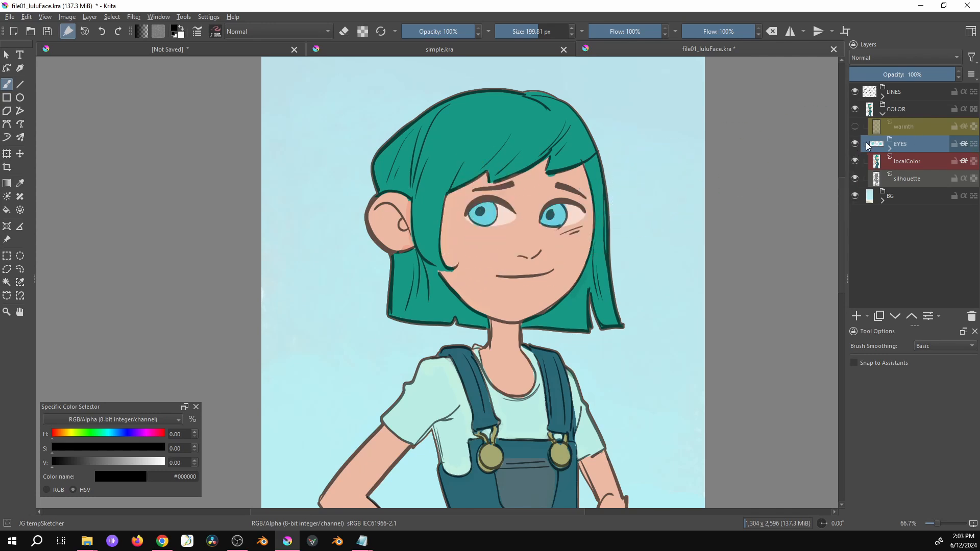
pyautogui.click(853, 127)
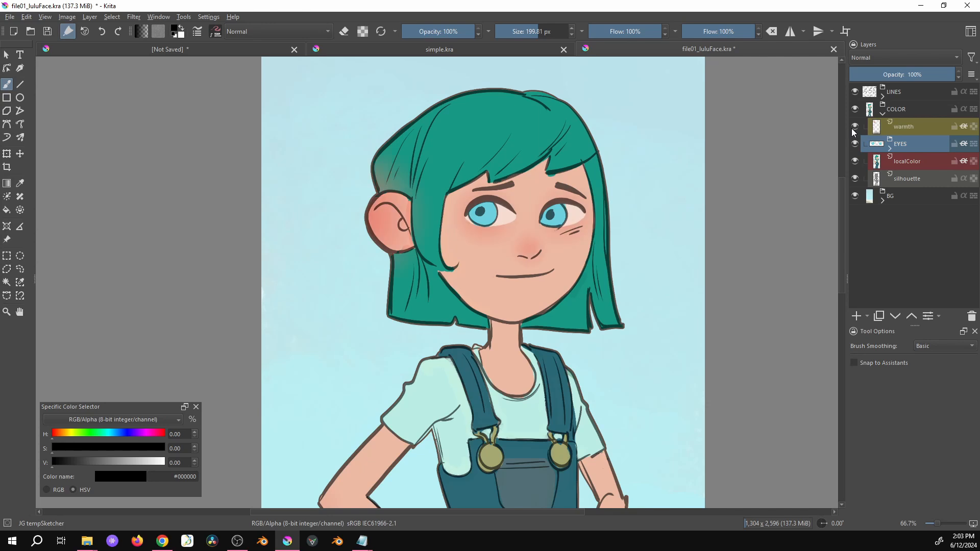
pyautogui.click(964, 126)
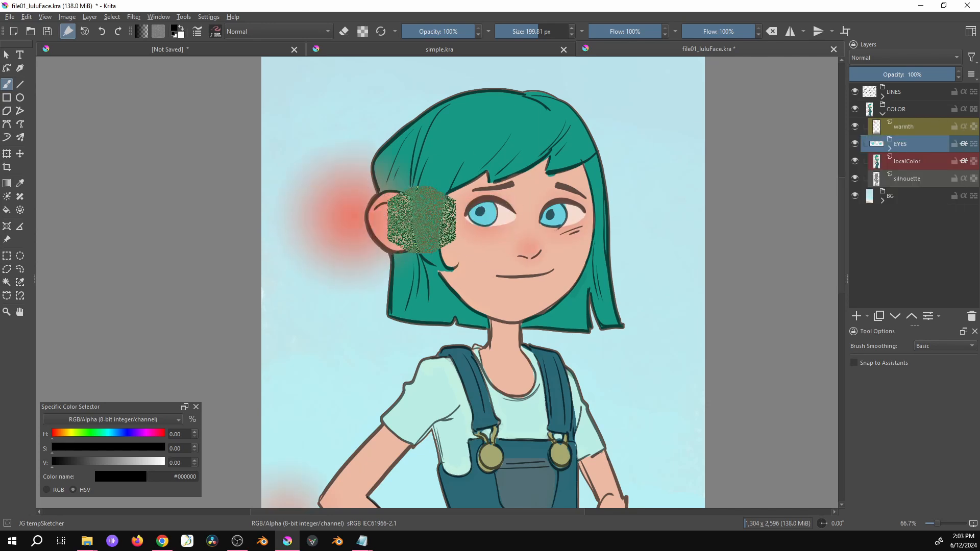
pyautogui.click(964, 128)
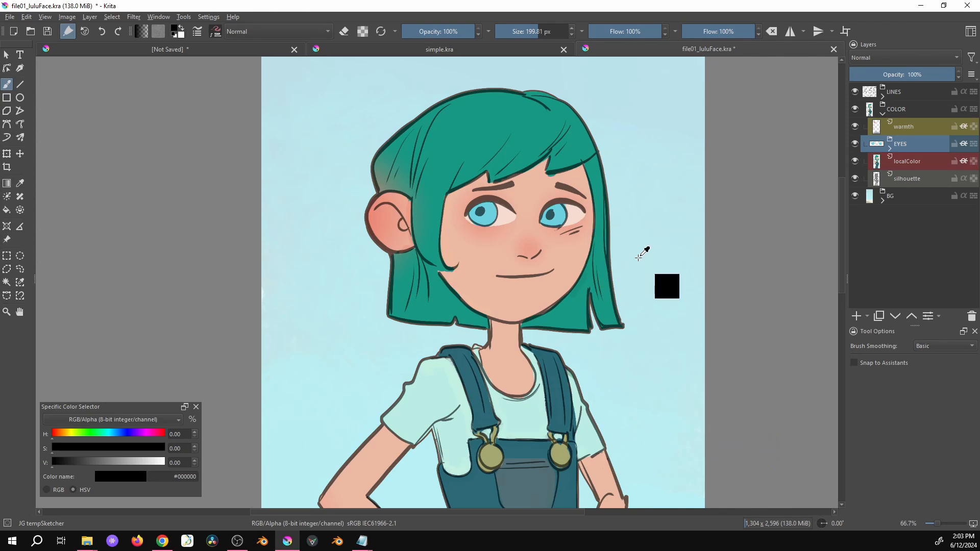
# Step: Reduce the brush size to about 5.82 px and select the pupil layer inside the expanded EYES group
pyautogui.hotkey('ctrl', '+')
pyautogui.hotkey('ctrl', '+')
pyautogui.moveTo(723, 240); pyautogui.dragTo(642, 345)
pyautogui.moveTo(714, 207)
pyautogui.keyDown('shift'); pyautogui.mouseDown()
pyautogui.moveTo(651, 250)
pyautogui.moveTo(602, 231)
pyautogui.moveTo(564, 240)
pyautogui.mouseUp(); pyautogui.keyUp('shift')
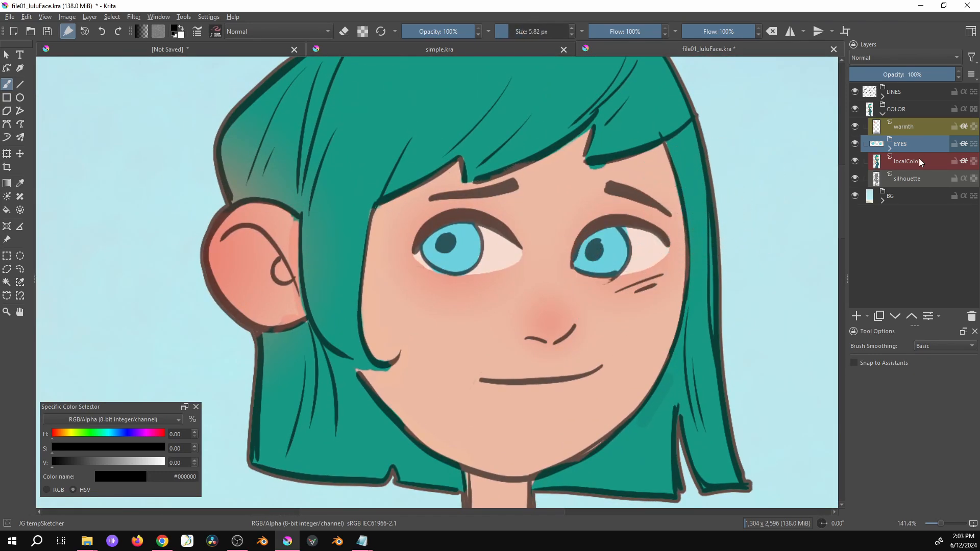
pyautogui.click(892, 149)
pyautogui.click(922, 162)
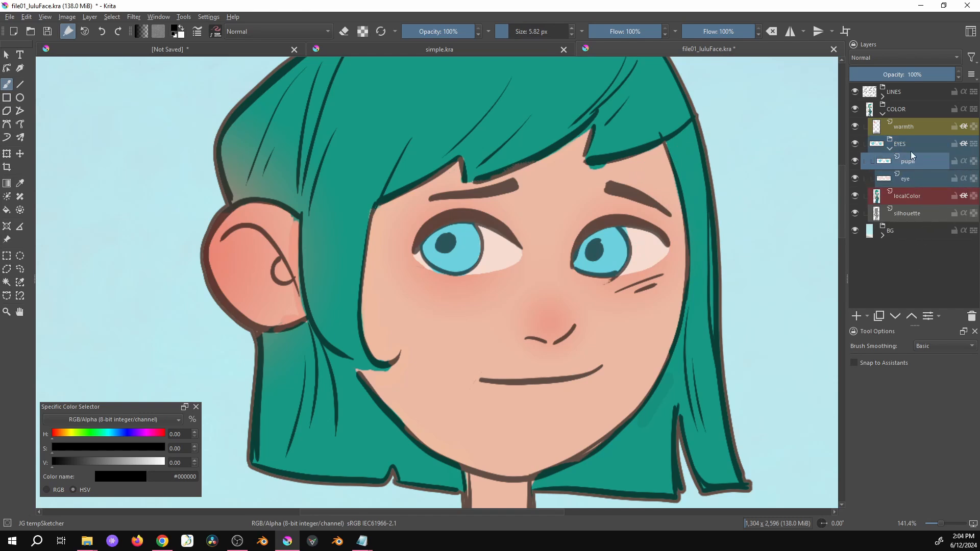
pyautogui.click(890, 149)
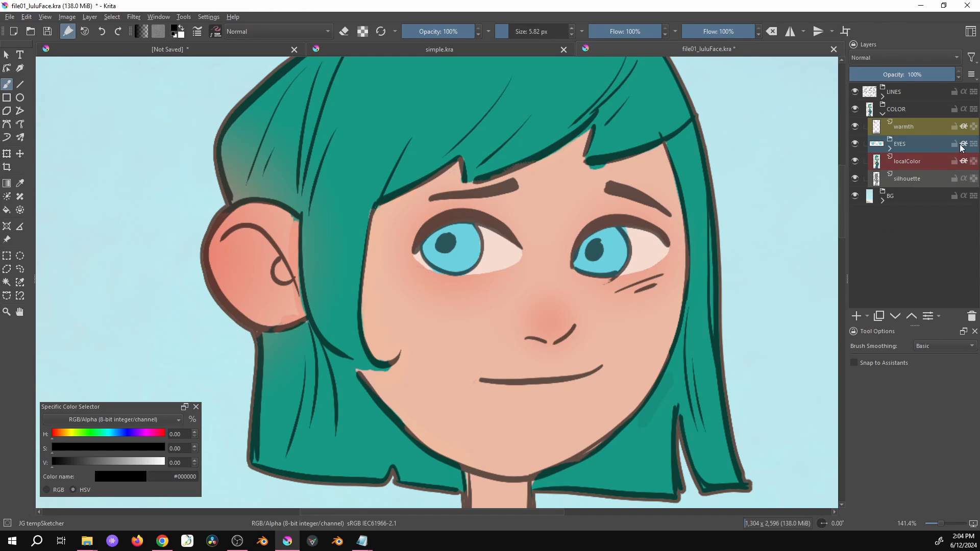
pyautogui.click(891, 149)
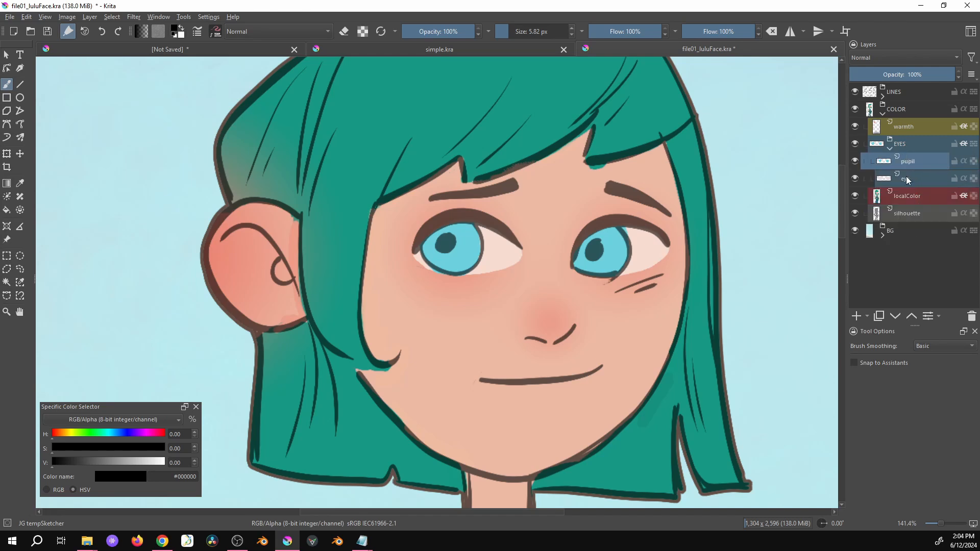
# Step: Add a paint layer above pupil in the EYES group and name it highlight
pyautogui.click(857, 316)
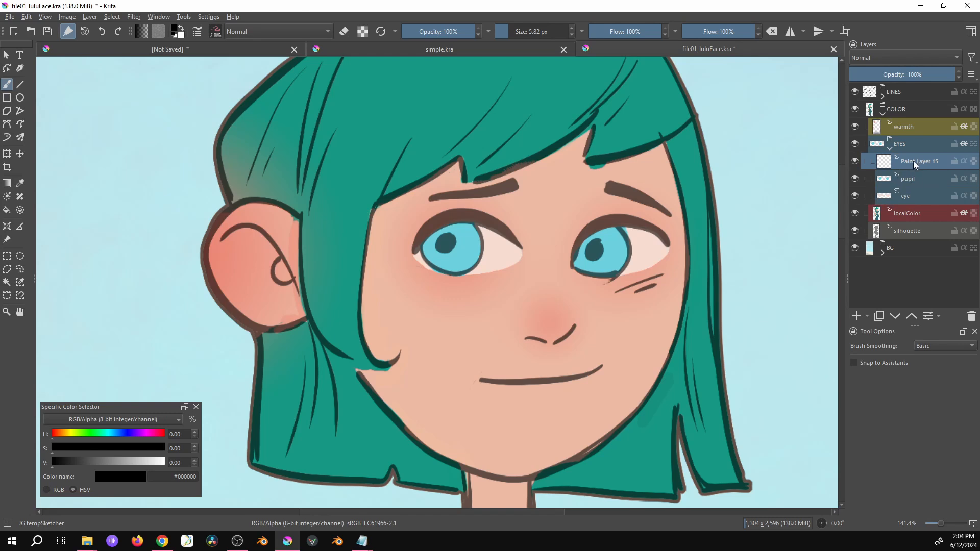
pyautogui.doubleClick(914, 161)
pyautogui.write('highlight')
pyautogui.press('Return')
# Step: Paint white #ffffff highlights across both eyes on the highlight layer with a brush of about 16.46 px
pyautogui.press('x')
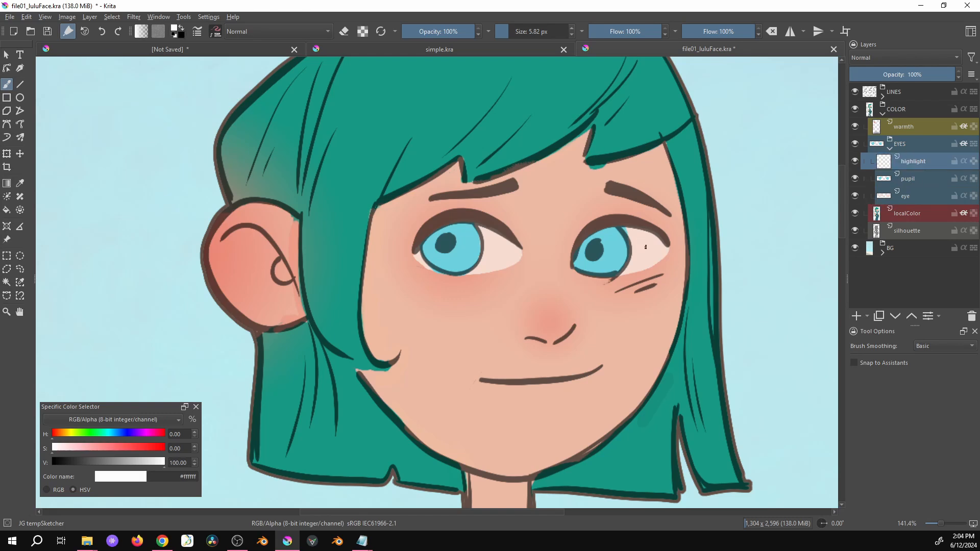
pyautogui.moveTo(648, 252)
pyautogui.keyDown('shift'); pyautogui.mouseDown()
pyautogui.moveTo(658, 250)
pyautogui.moveTo(635, 235)
pyautogui.moveTo(649, 247)
pyautogui.moveTo(616, 246)
pyautogui.moveTo(644, 244)
pyautogui.mouseUp(); pyautogui.keyUp('shift')
pyautogui.hotkey('ctrl', 'z')
pyautogui.keyDown('shift'); pyautogui.moveTo(643, 246); pyautogui.dragTo(651, 246); pyautogui.keyUp('shift')
pyautogui.moveTo(644, 245)
pyautogui.mouseDown()
pyautogui.moveTo(617, 246)
pyautogui.moveTo(651, 245)
pyautogui.moveTo(617, 248)
pyautogui.moveTo(650, 245)
pyautogui.mouseUp()
pyautogui.hotkey('ctrl', 'z')
pyautogui.moveTo(466, 244); pyautogui.dragTo(498, 251)
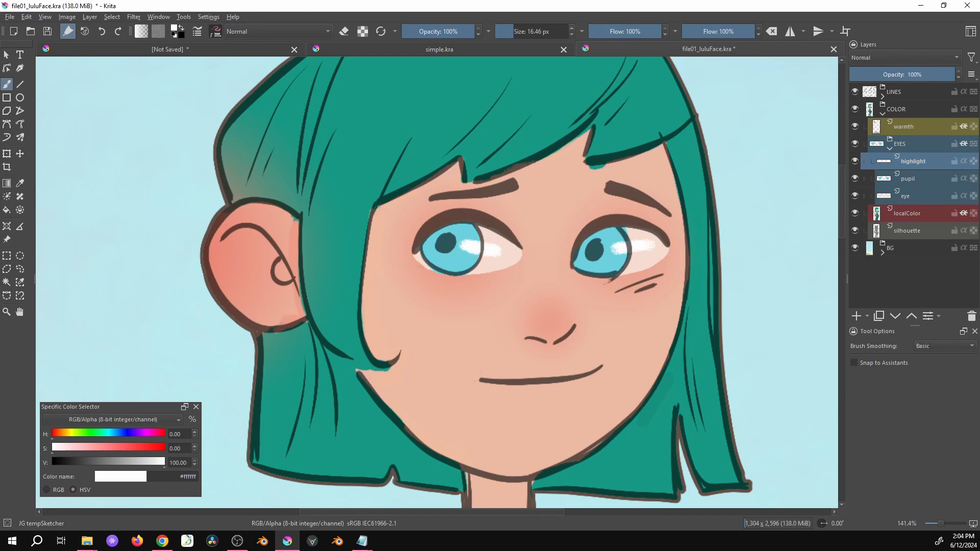
# Step: Lasso an area across the lower eyes and cheeks, fill it with a downward white Foreground to Transparent linear gradient, and deselect
pyautogui.click(21, 269)
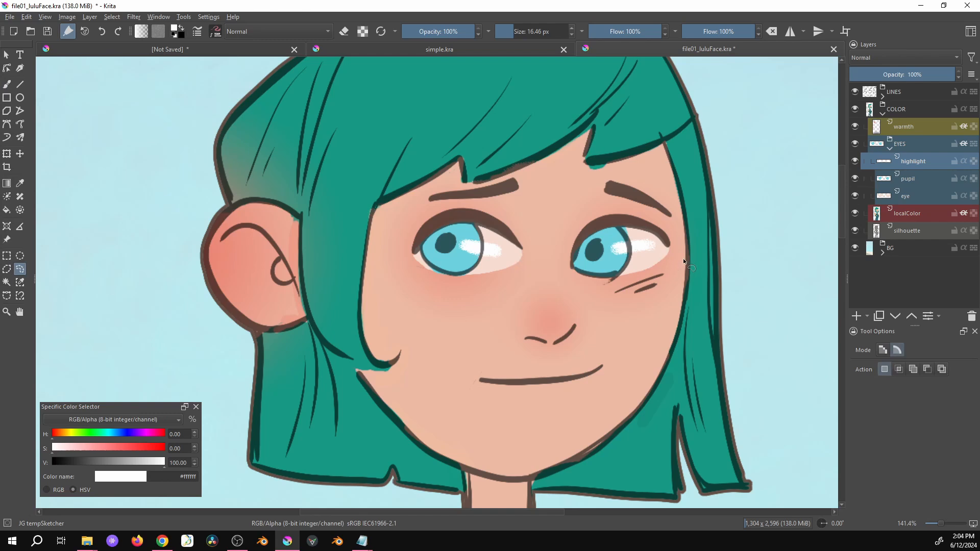
pyautogui.moveTo(615, 237)
pyautogui.mouseDown()
pyautogui.moveTo(430, 241)
pyautogui.moveTo(406, 303)
pyautogui.moveTo(519, 336)
pyautogui.moveTo(642, 349)
pyautogui.moveTo(687, 255)
pyautogui.mouseUp()
pyautogui.press('g')
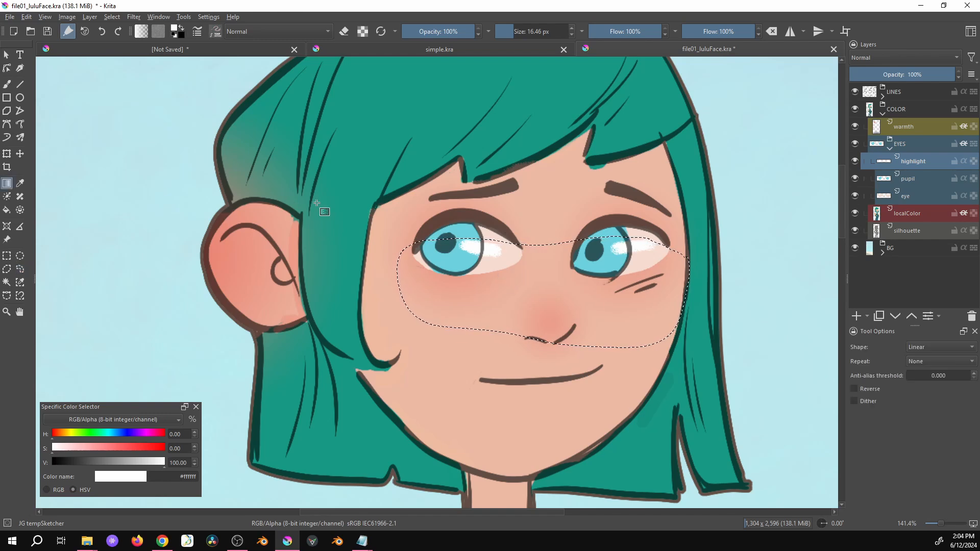
pyautogui.click(142, 31)
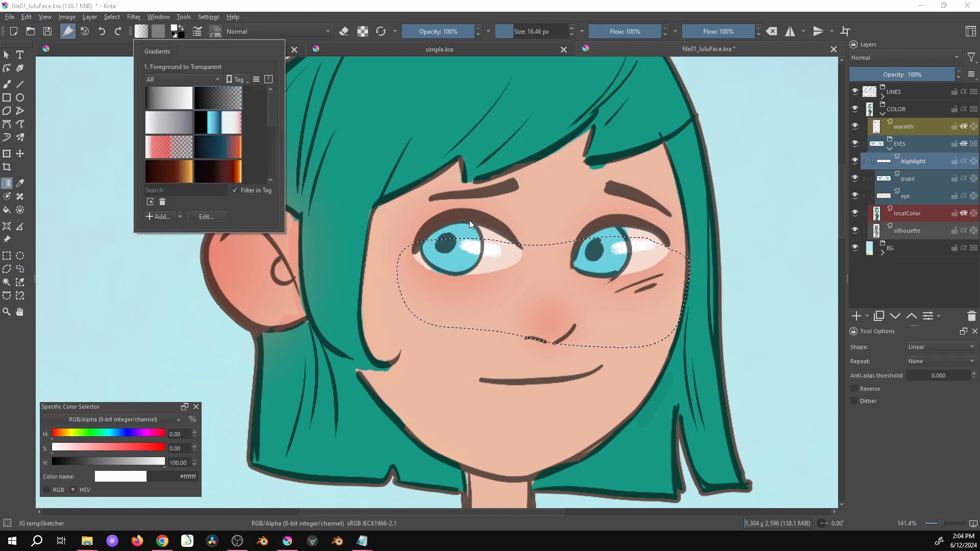
pyautogui.click(319, 6)
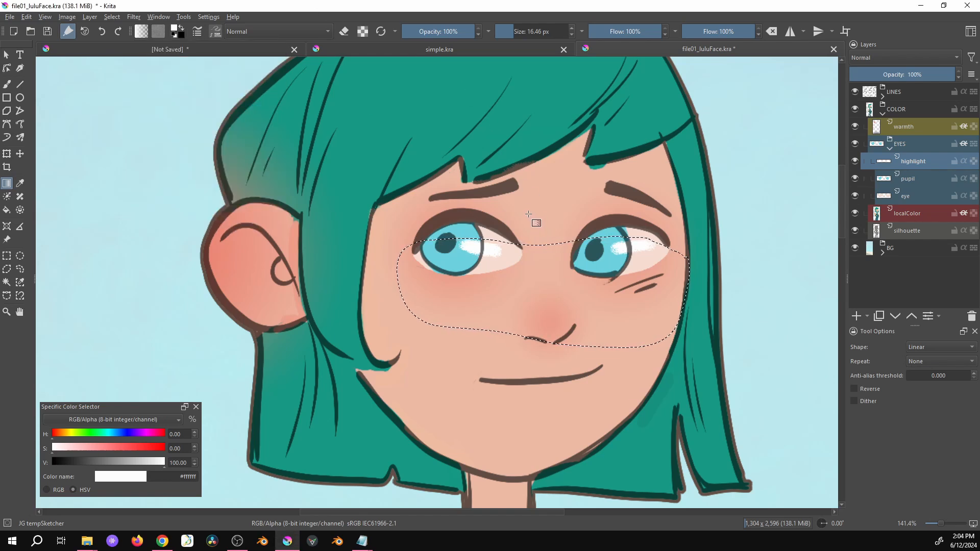
pyautogui.moveTo(532, 199); pyautogui.dragTo(536, 306)
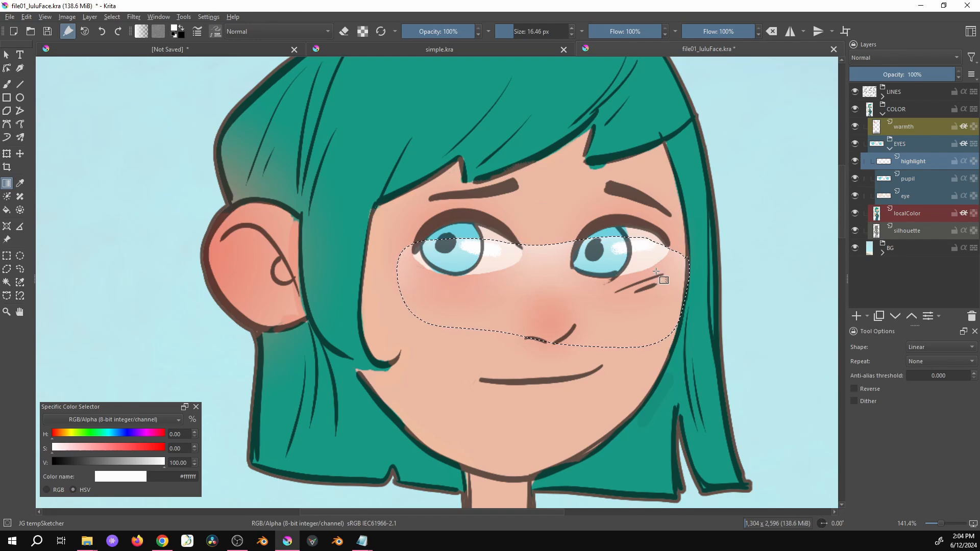
pyautogui.hotkey('ctrl', 'shift', 'a')
# Step: Toggle the highlight layer's visibility off and on and turn on its inherit alpha
pyautogui.click(857, 162)
pyautogui.click(857, 161)
pyautogui.moveTo(966, 164)
pyautogui.click(964, 162)
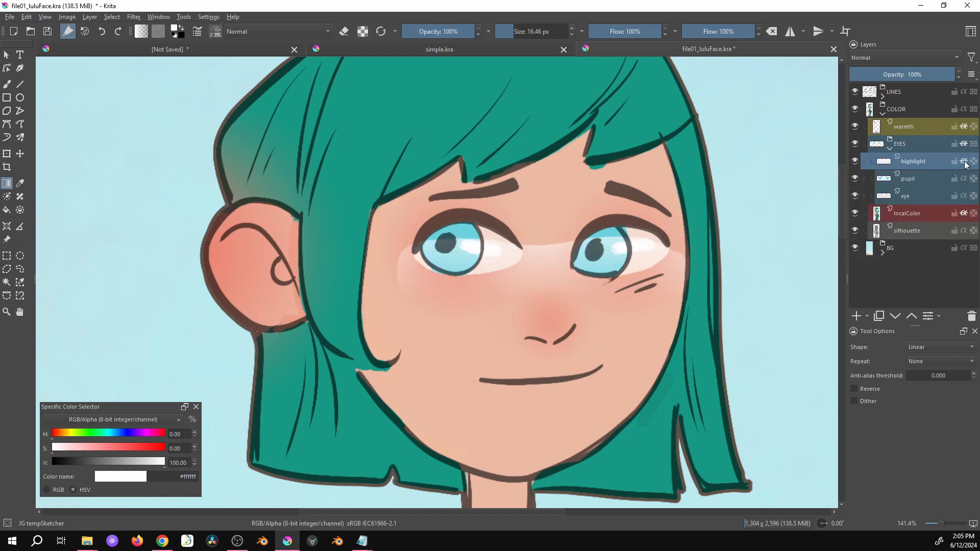
# Step: Toggle the EYES group's visibility off and on, review its layers, and examine the clipped eye highlights with the group collapsed
pyautogui.click(890, 149)
pyautogui.click(857, 145)
pyautogui.click(857, 145)
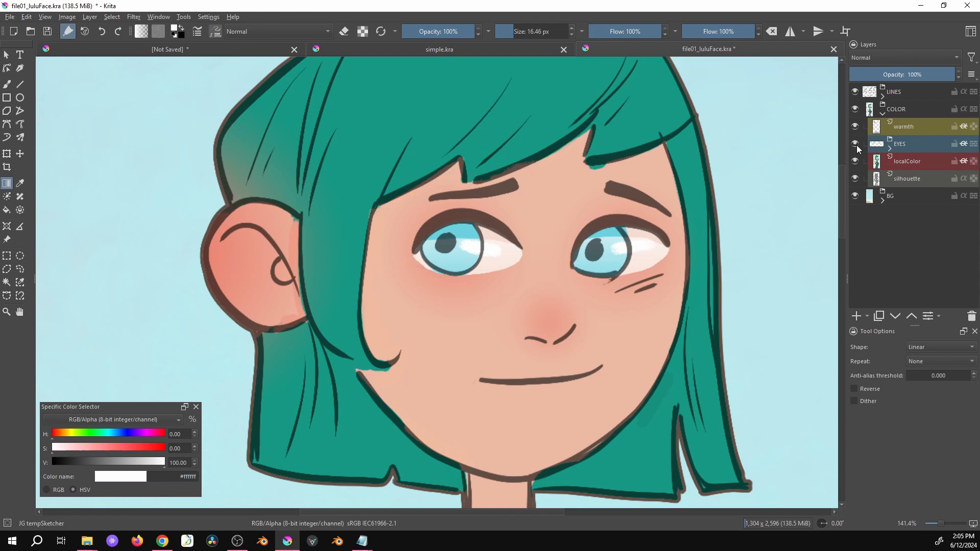
pyautogui.click(891, 148)
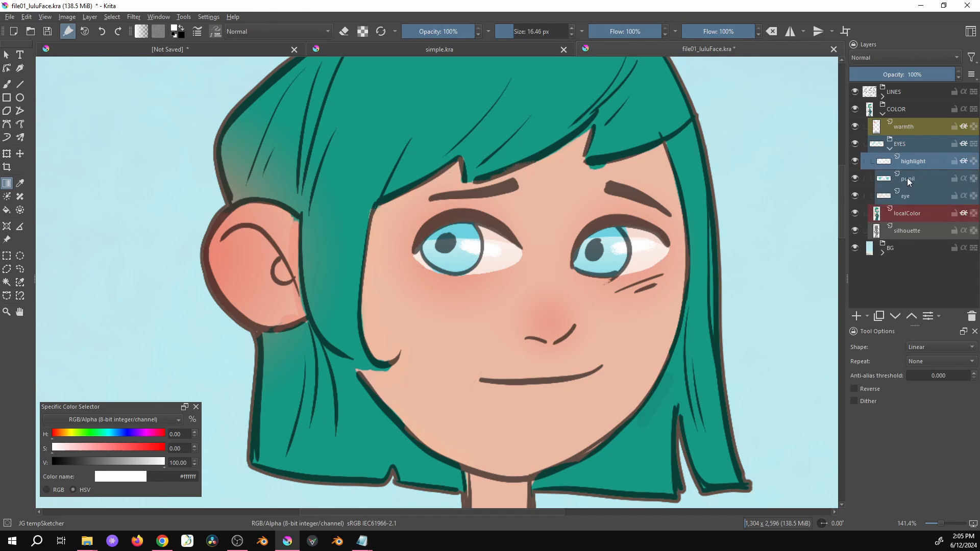
pyautogui.click(890, 147)
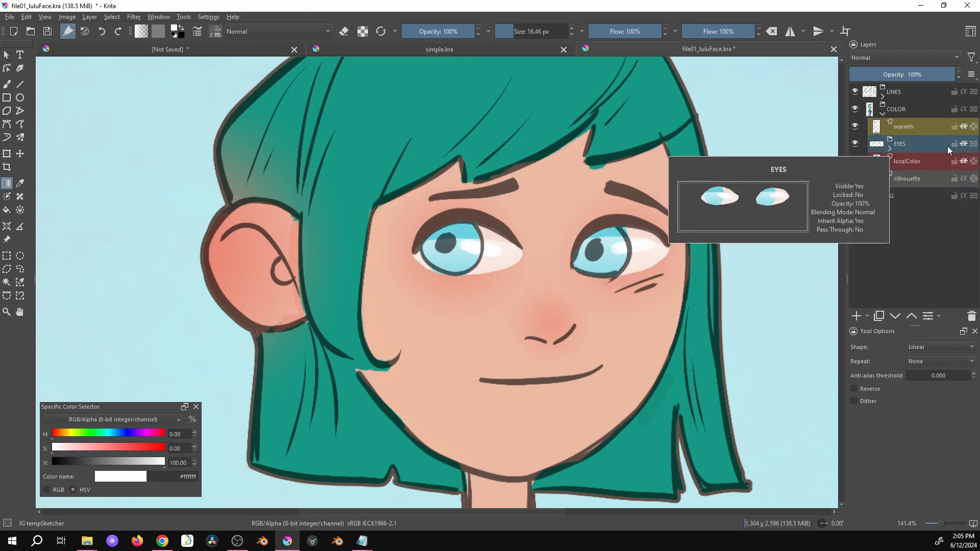
pyautogui.click(920, 143)
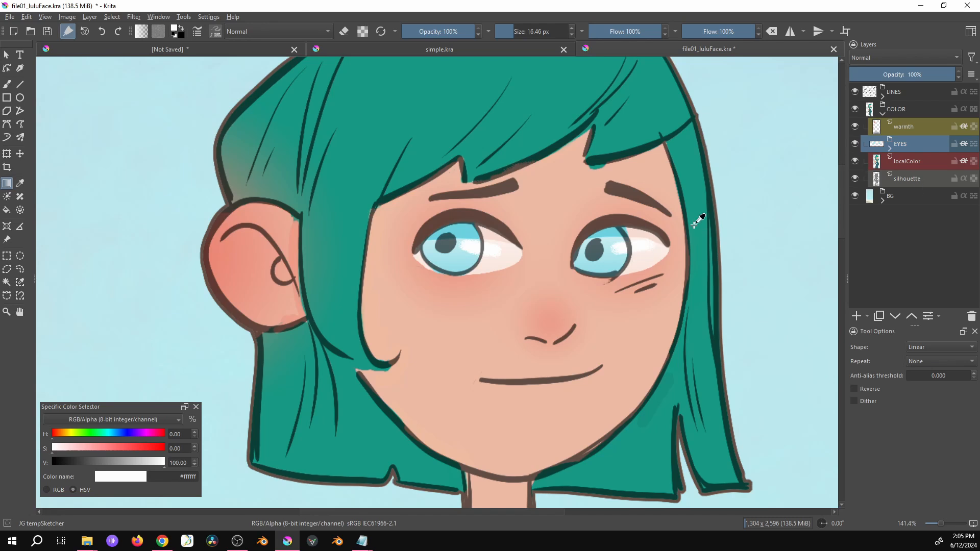
pyautogui.press('1')
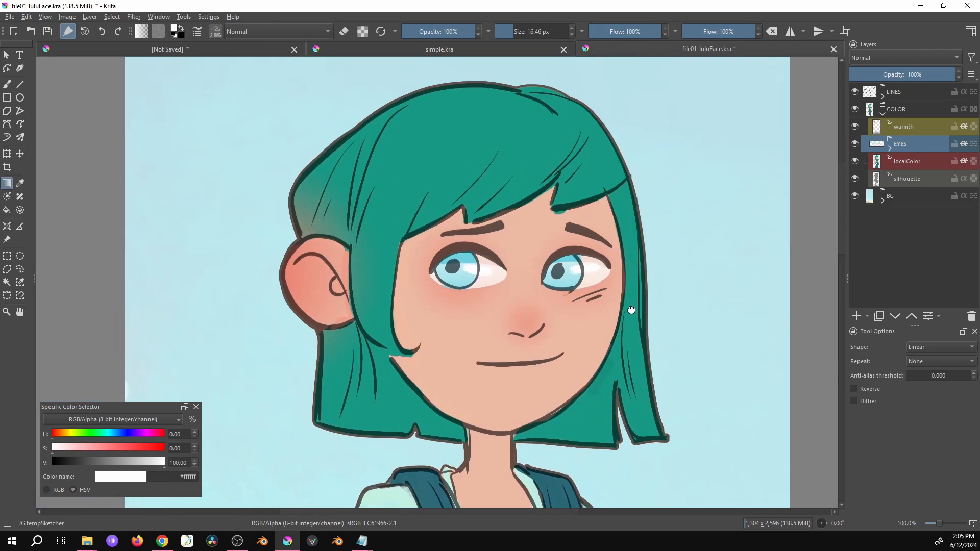
pyautogui.moveTo(632, 310); pyautogui.dragTo(642, 321)
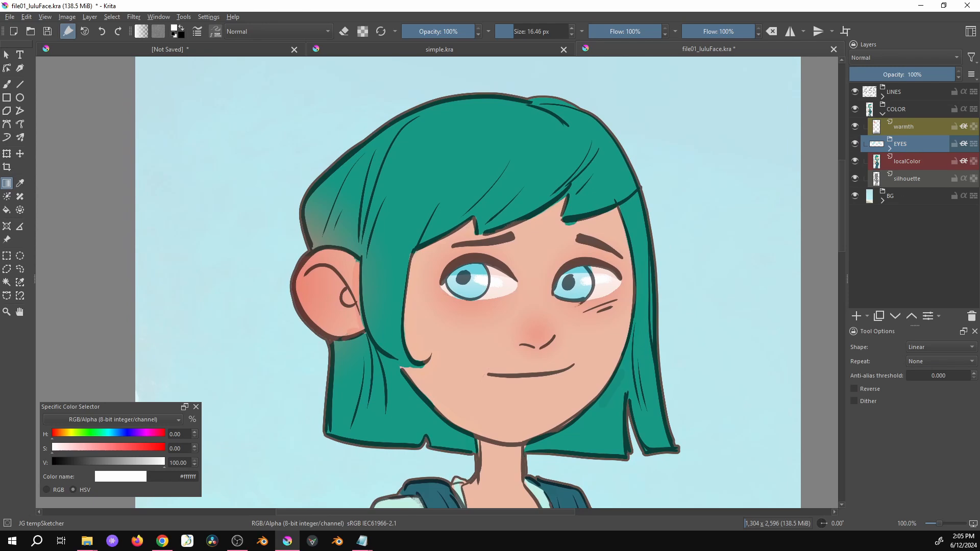
pyautogui.moveTo(558, 313); pyautogui.dragTo(521, 300)
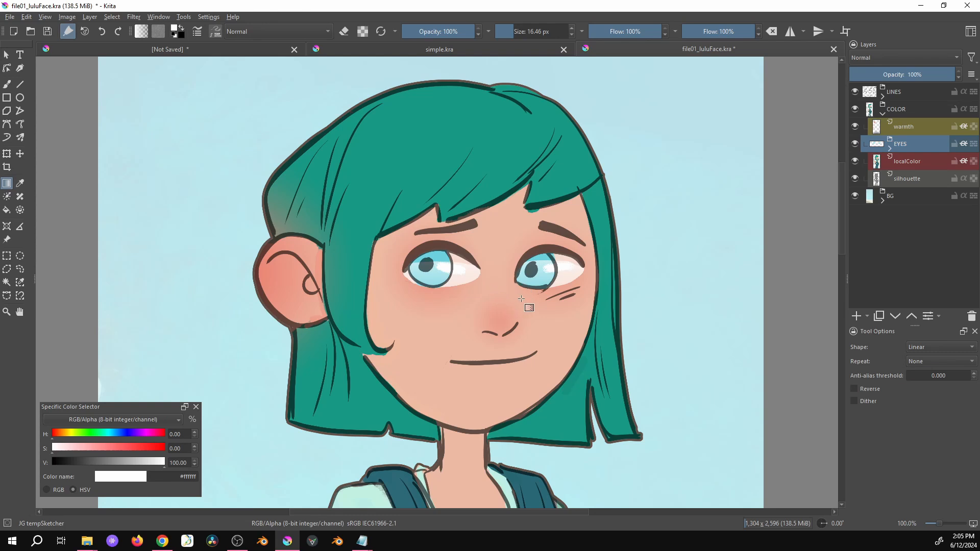
pyautogui.moveTo(488, 346)
pyautogui.mouseDown()
pyautogui.moveTo(506, 327)
pyautogui.moveTo(509, 340)
pyautogui.mouseUp()
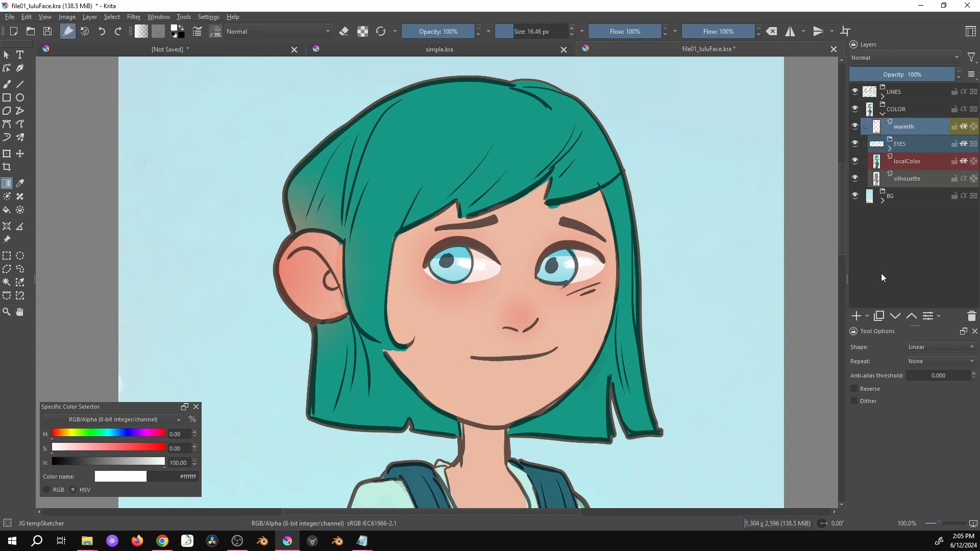
# Step: Add a paint layer above warmth in the COLOR group and name it shadow
pyautogui.click(856, 316)
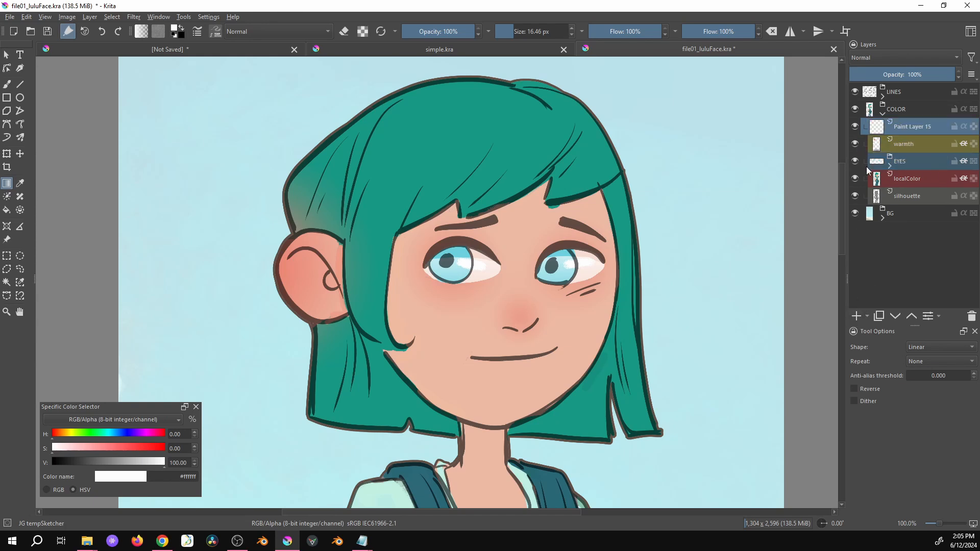
pyautogui.doubleClick(903, 128)
pyautogui.write('shadow')
pyautogui.press('Return')
pyautogui.rightClick(914, 126)
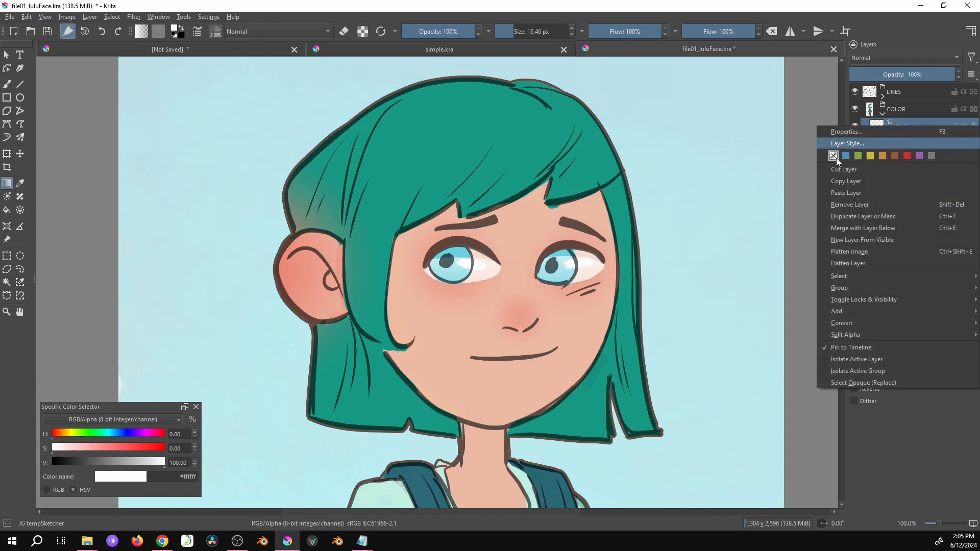
pyautogui.click(920, 121)
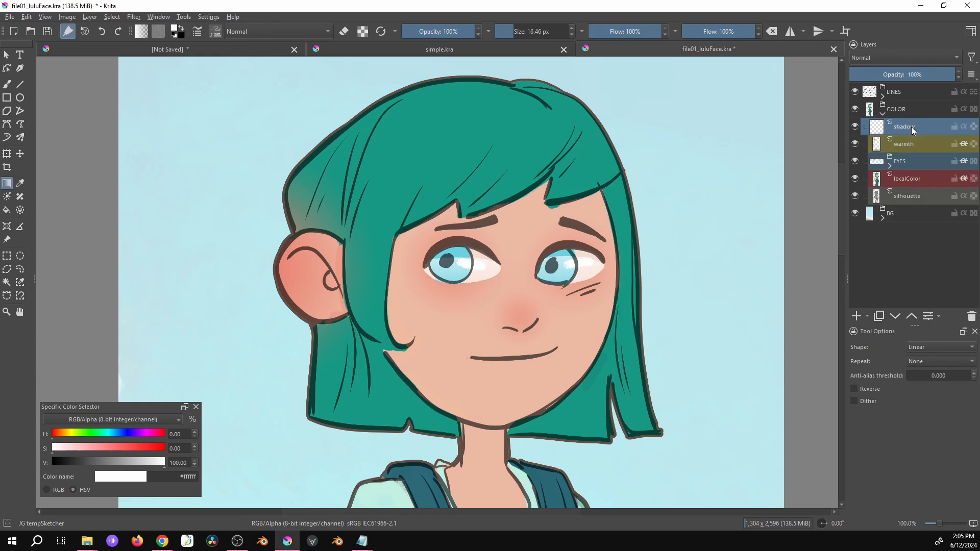
# Step: Set up a black brush about 92 px in size and lower the shadow layer's opacity to 40%
pyautogui.press('b')
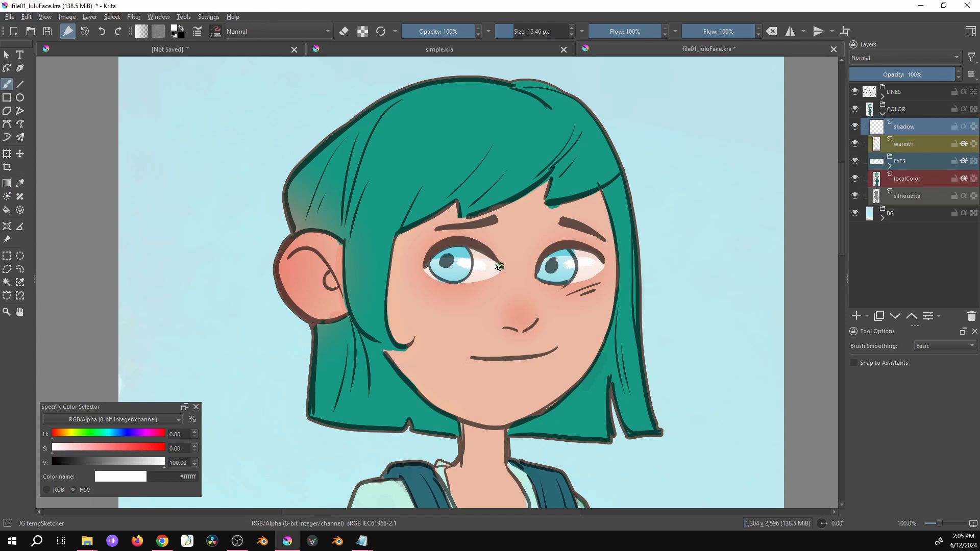
pyautogui.moveTo(549, 267)
pyautogui.keyDown('shift'); pyautogui.mouseDown()
pyautogui.moveTo(619, 271)
pyautogui.moveTo(597, 271)
pyautogui.mouseUp(); pyautogui.keyUp('shift')
pyautogui.keyDown('shift'); pyautogui.moveTo(596, 315); pyautogui.dragTo(586, 317); pyautogui.keyUp('shift')
pyautogui.press('x')
pyautogui.moveTo(945, 78)
pyautogui.mouseDown()
pyautogui.moveTo(899, 76)
pyautogui.moveTo(902, 92)
pyautogui.moveTo(891, 93)
pyautogui.mouseUp()
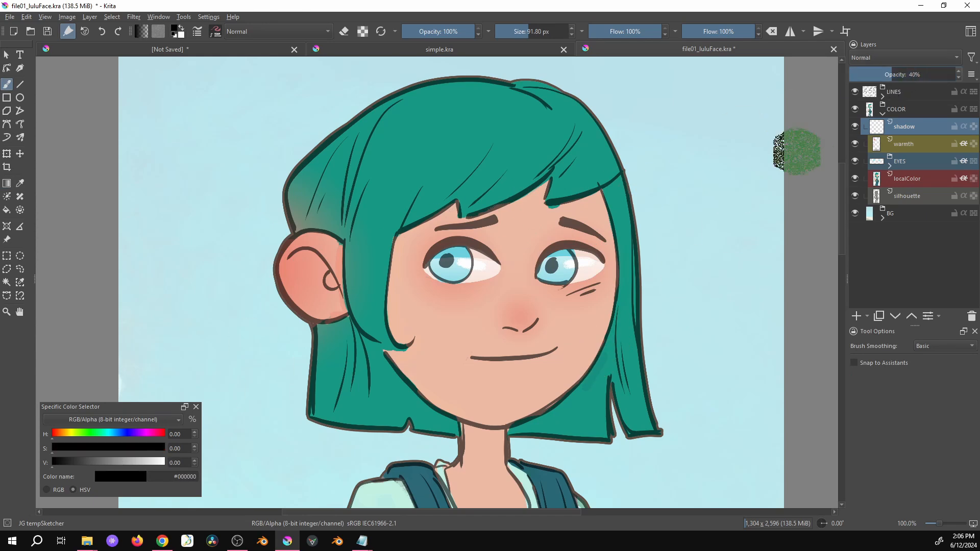
# Step: Paint black shadows on the shadow layer over the lower hair beneath the face and across the neck
pyautogui.moveTo(423, 361); pyautogui.dragTo(413, 302)
pyautogui.moveTo(375, 303)
pyautogui.mouseDown()
pyautogui.moveTo(394, 367)
pyautogui.moveTo(415, 361)
pyautogui.moveTo(352, 321)
pyautogui.mouseUp()
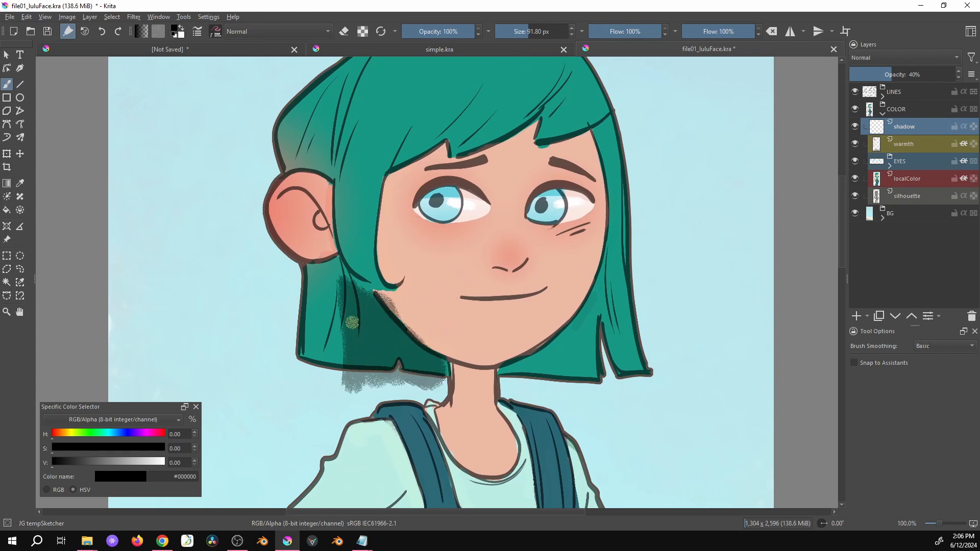
pyautogui.moveTo(348, 280)
pyautogui.mouseDown()
pyautogui.moveTo(361, 274)
pyautogui.moveTo(361, 306)
pyautogui.moveTo(316, 388)
pyautogui.mouseUp()
pyautogui.moveTo(521, 362)
pyautogui.mouseDown()
pyautogui.moveTo(548, 362)
pyautogui.moveTo(582, 388)
pyautogui.moveTo(599, 291)
pyautogui.moveTo(580, 288)
pyautogui.moveTo(525, 337)
pyautogui.moveTo(584, 274)
pyautogui.moveTo(576, 329)
pyautogui.moveTo(594, 319)
pyautogui.moveTo(550, 357)
pyautogui.moveTo(464, 390)
pyautogui.moveTo(450, 372)
pyautogui.moveTo(493, 390)
pyautogui.moveTo(454, 402)
pyautogui.moveTo(493, 412)
pyautogui.moveTo(472, 416)
pyautogui.moveTo(479, 383)
pyautogui.moveTo(421, 405)
pyautogui.moveTo(495, 415)
pyautogui.moveTo(433, 389)
pyautogui.moveTo(462, 425)
pyautogui.moveTo(508, 411)
pyautogui.moveTo(420, 418)
pyautogui.moveTo(461, 444)
pyautogui.moveTo(526, 409)
pyautogui.mouseUp()
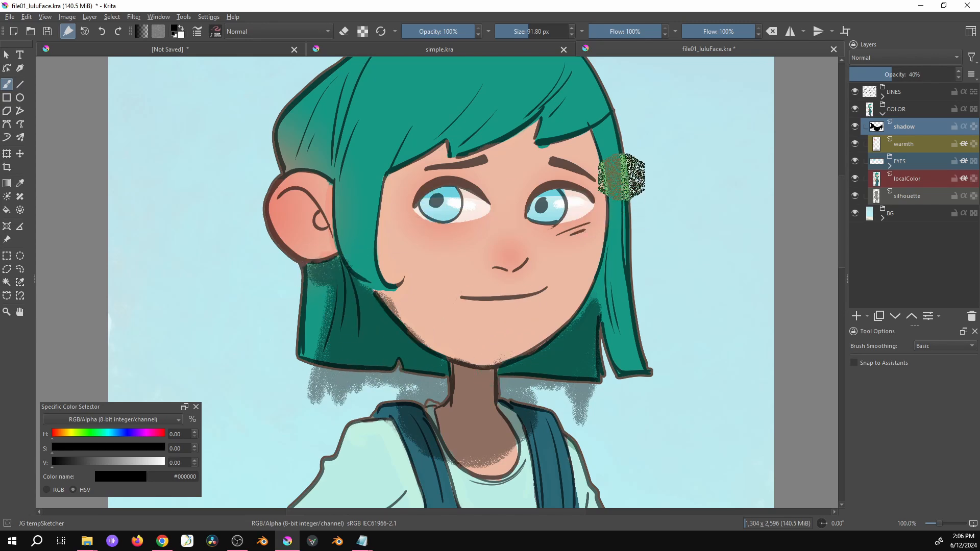
# Step: Toggle the shadow layer's visibility off and on, and collapse and expand the COLOR group
pyautogui.click(855, 127)
pyautogui.click(855, 126)
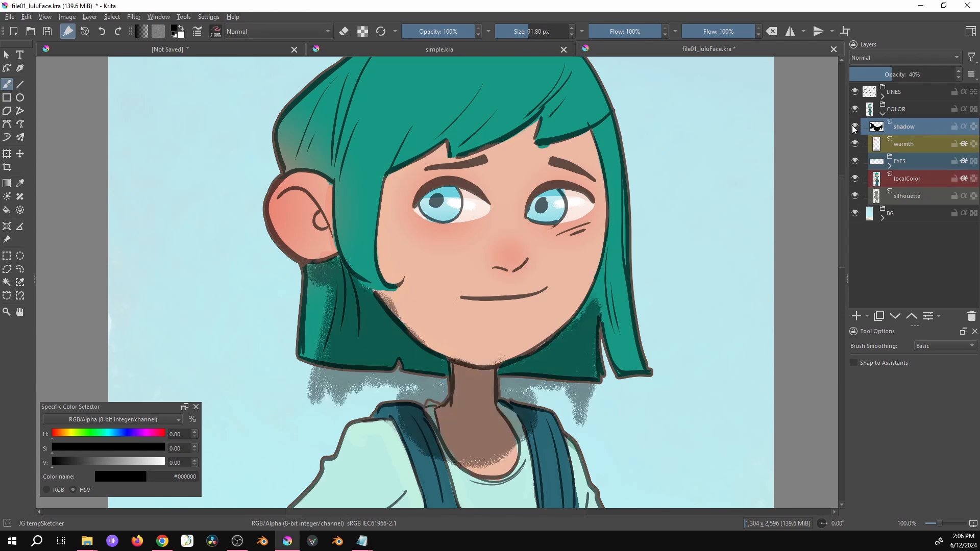
pyautogui.click(882, 113)
pyautogui.click(884, 114)
# Step: Turn on inherit alpha for the shadow layer
pyautogui.moveTo(924, 143)
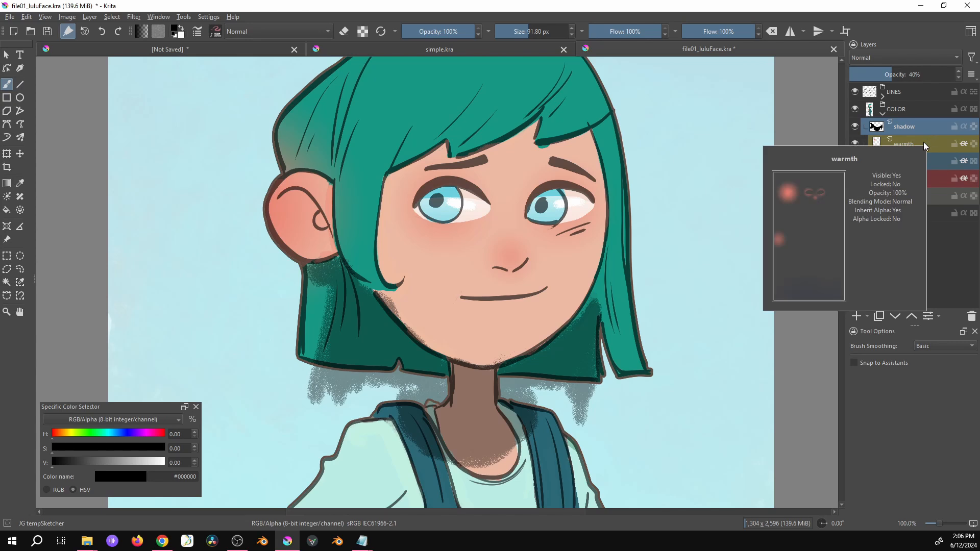
pyautogui.moveTo(965, 163)
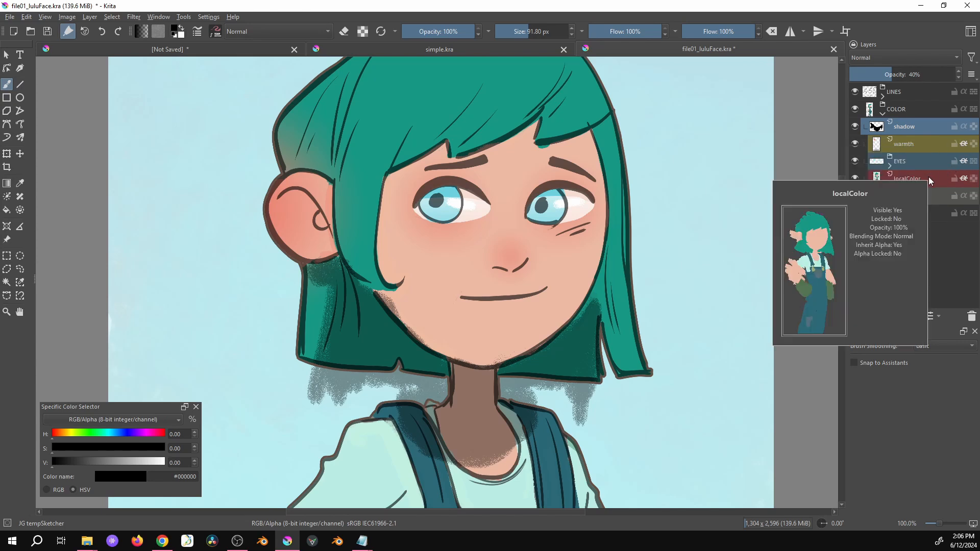
pyautogui.moveTo(924, 200)
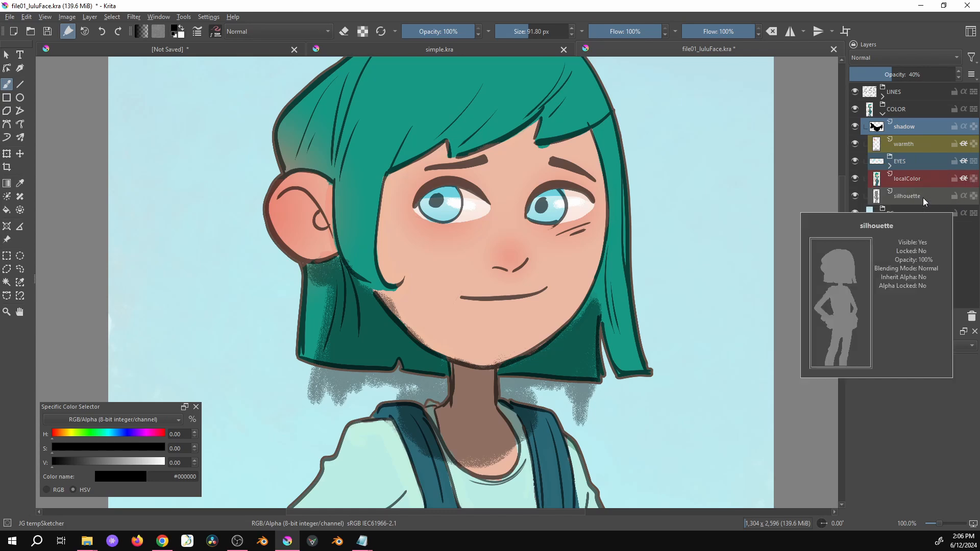
pyautogui.click(967, 109)
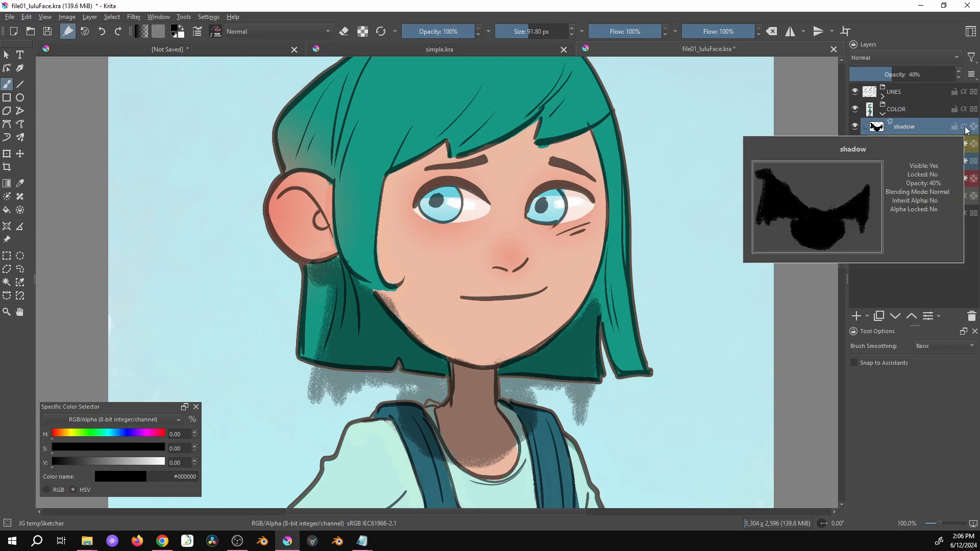
pyautogui.click(965, 127)
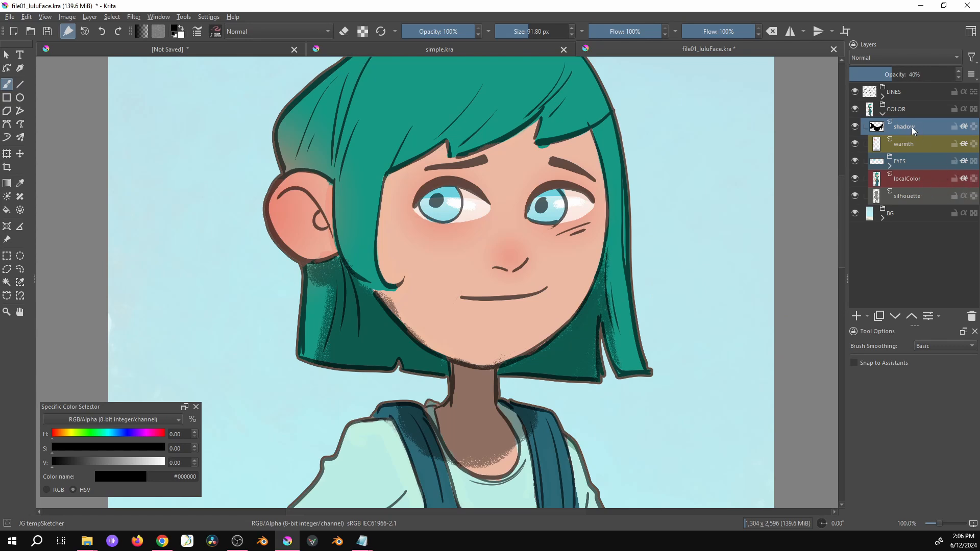
pyautogui.click(913, 182)
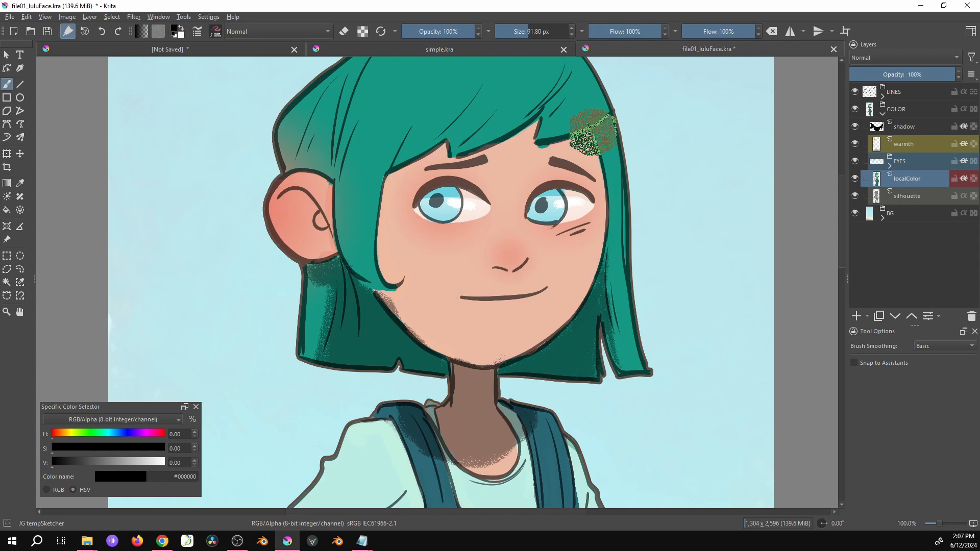
pyautogui.moveTo(605, 123); pyautogui.dragTo(607, 152)
pyautogui.hotkey('ctrl', 'z')
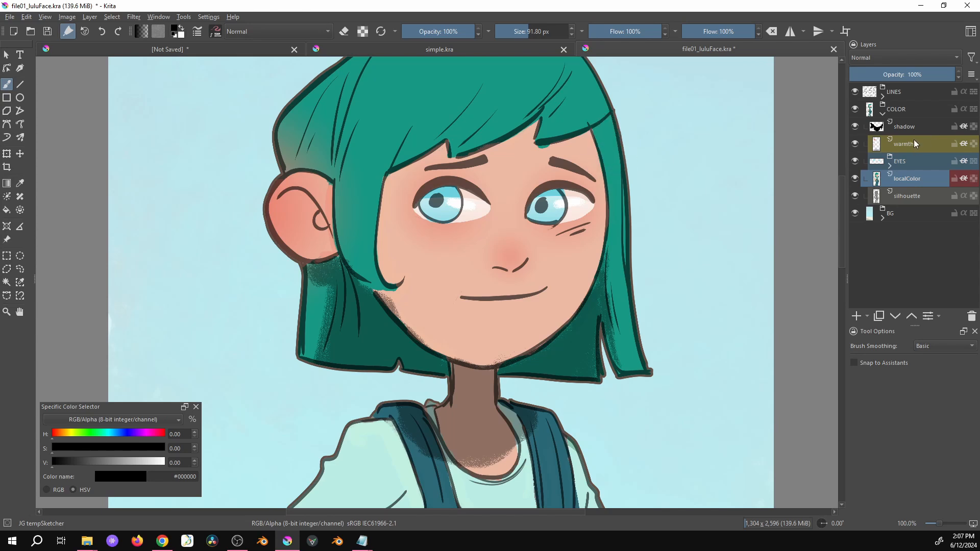
# Step: Paint shadows on the shadow layer along the face's hair edge, under the fringe, on the side hair and inside the ear
pyautogui.click(909, 126)
pyautogui.moveTo(604, 131); pyautogui.dragTo(605, 171)
pyautogui.moveTo(386, 188); pyautogui.dragTo(382, 270)
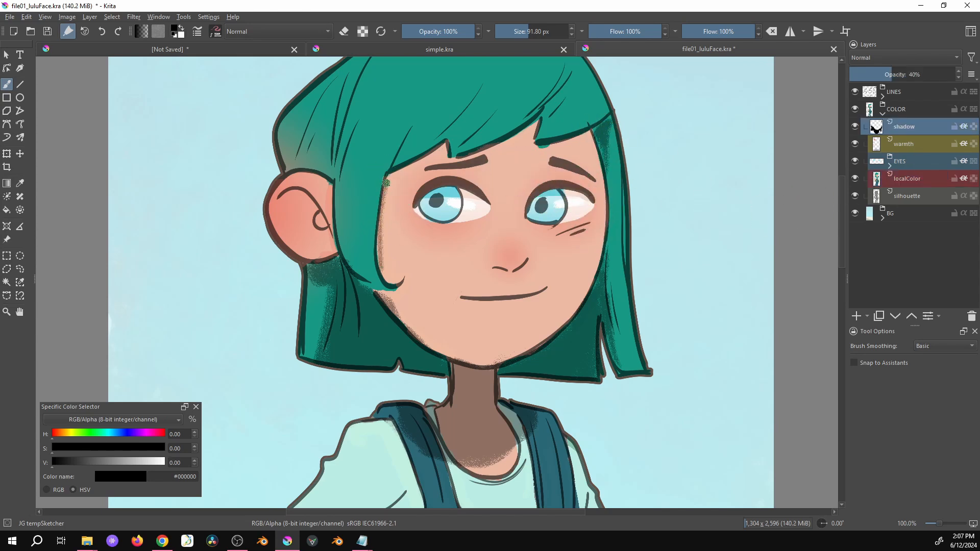
pyautogui.moveTo(432, 152)
pyautogui.mouseDown()
pyautogui.moveTo(465, 108)
pyautogui.moveTo(448, 157)
pyautogui.mouseUp()
pyautogui.moveTo(534, 123)
pyautogui.mouseDown()
pyautogui.moveTo(494, 147)
pyautogui.moveTo(547, 100)
pyautogui.moveTo(520, 131)
pyautogui.mouseUp()
pyautogui.moveTo(569, 83)
pyautogui.mouseDown()
pyautogui.moveTo(547, 116)
pyautogui.moveTo(566, 88)
pyautogui.moveTo(562, 132)
pyautogui.moveTo(543, 139)
pyautogui.mouseUp()
pyautogui.moveTo(613, 154); pyautogui.dragTo(619, 217)
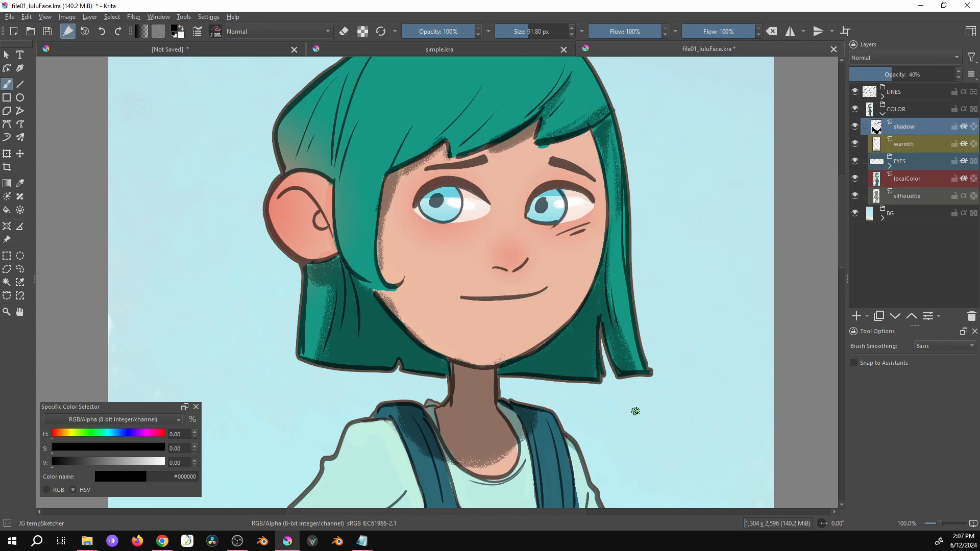
pyautogui.moveTo(303, 197); pyautogui.dragTo(294, 218)
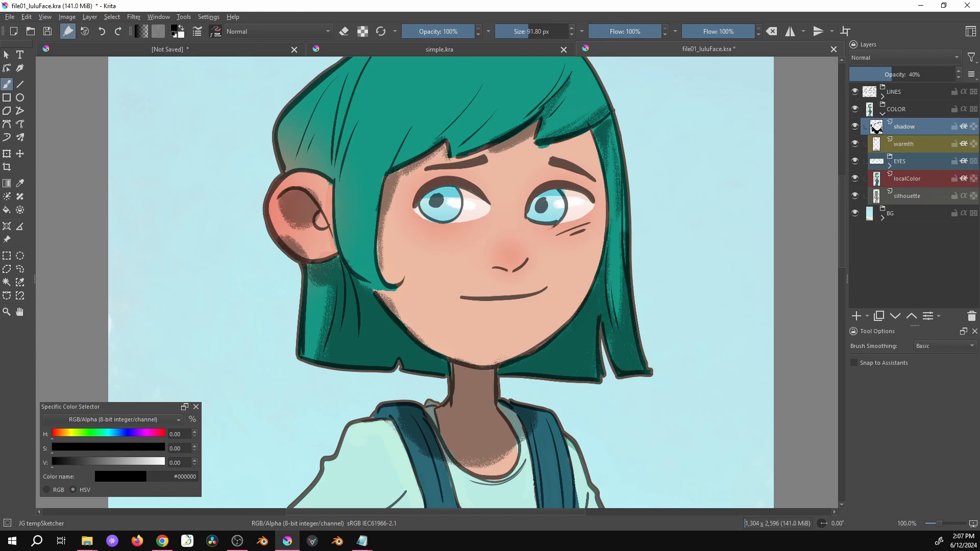
# Step: Lower the shadow layer's opacity to 24% and shade around the eyes, nose and cheek with a brush of about 90 px
pyautogui.moveTo(591, 205); pyautogui.dragTo(572, 225)
pyautogui.click(886, 72)
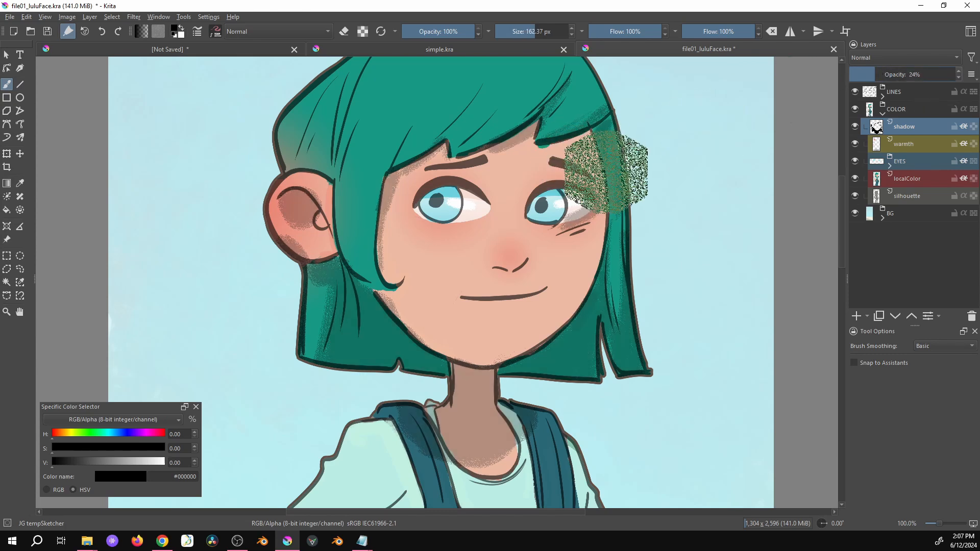
pyautogui.moveTo(631, 165)
pyautogui.keyDown('shift'); pyautogui.mouseDown()
pyautogui.moveTo(593, 173)
pyautogui.moveTo(528, 215)
pyautogui.moveTo(542, 186)
pyautogui.mouseUp(); pyautogui.keyUp('shift')
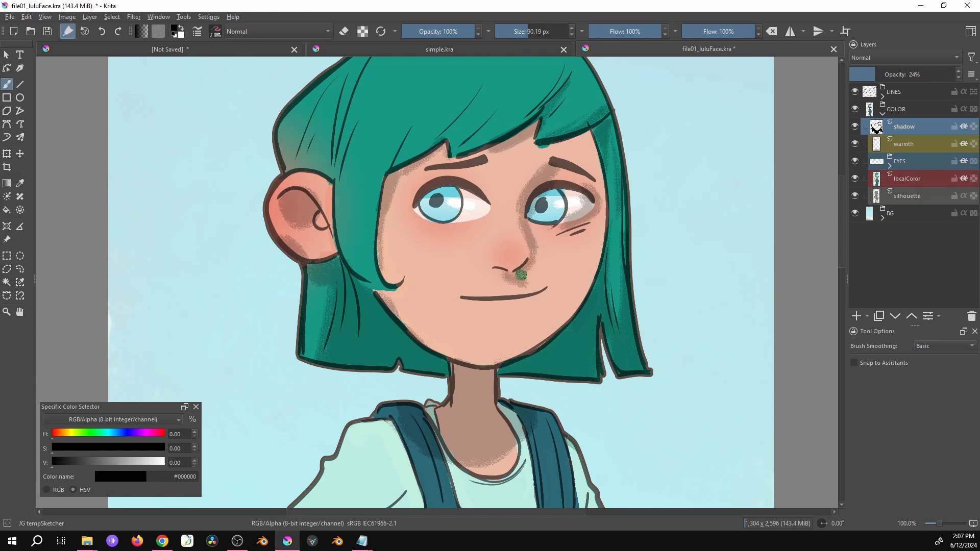
pyautogui.moveTo(546, 190)
pyautogui.mouseDown()
pyautogui.moveTo(569, 170)
pyautogui.moveTo(599, 201)
pyautogui.moveTo(608, 166)
pyautogui.moveTo(597, 142)
pyautogui.moveTo(614, 208)
pyautogui.moveTo(615, 295)
pyautogui.mouseUp()
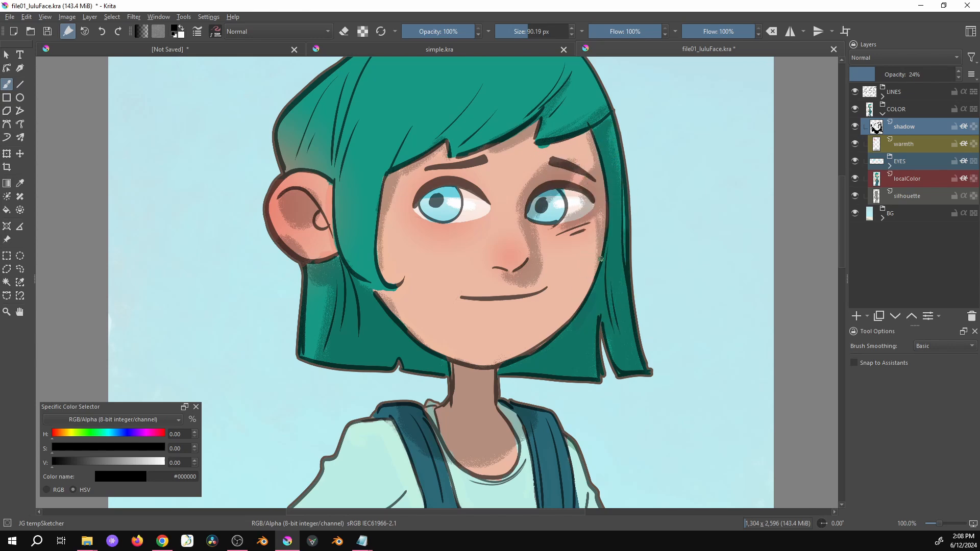
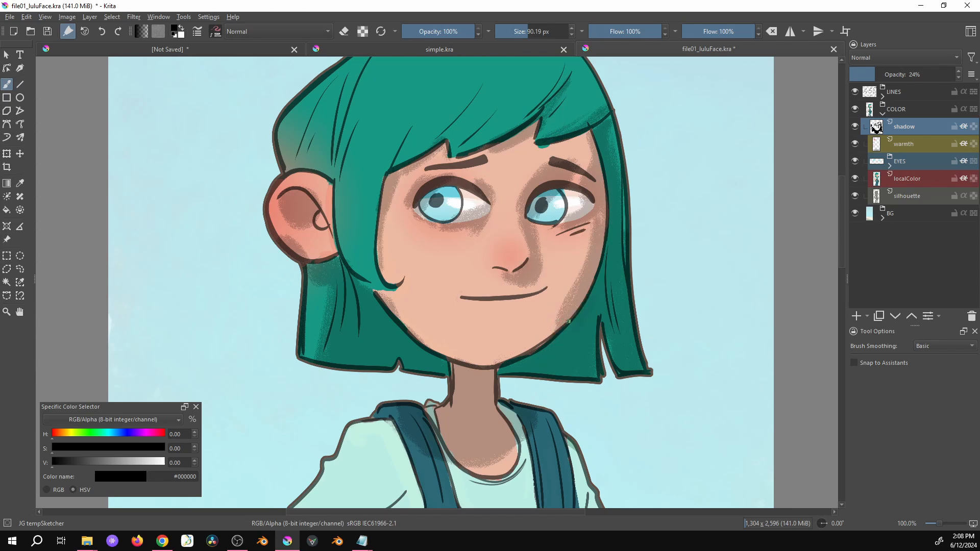
# Step: Examine the clipped shading on the face and hair up close and across the whole figure
pyautogui.moveTo(589, 75); pyautogui.dragTo(569, 181)
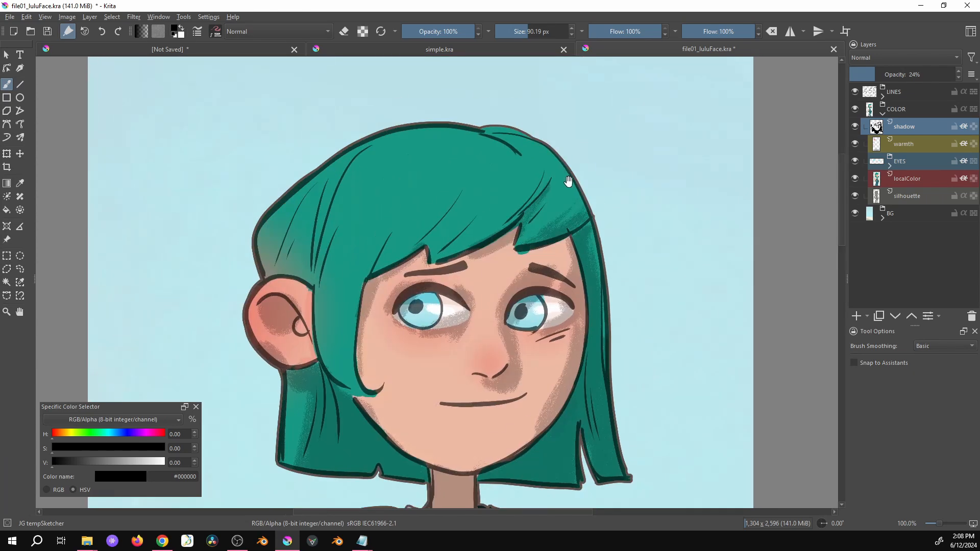
pyautogui.moveTo(517, 223); pyautogui.dragTo(514, 215)
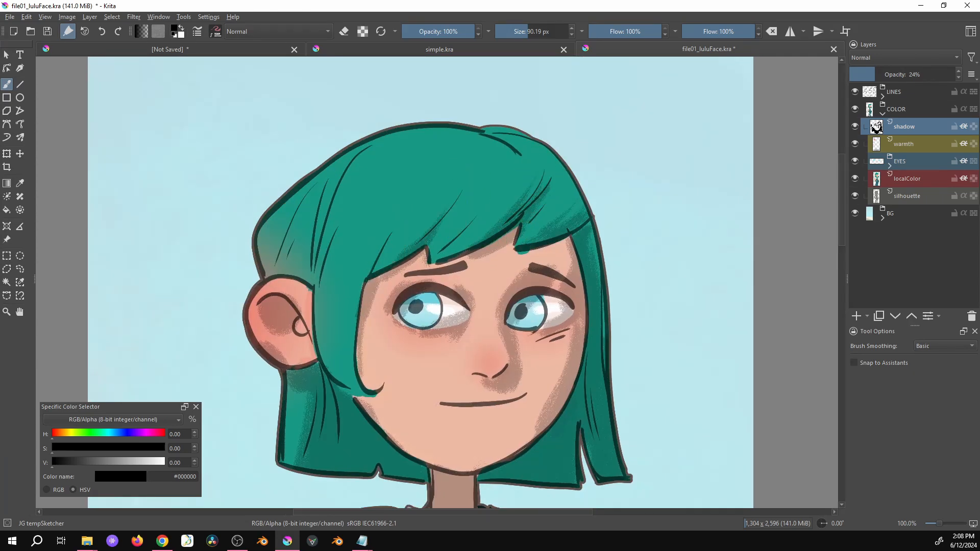
pyautogui.press('-')
pyautogui.press('-')
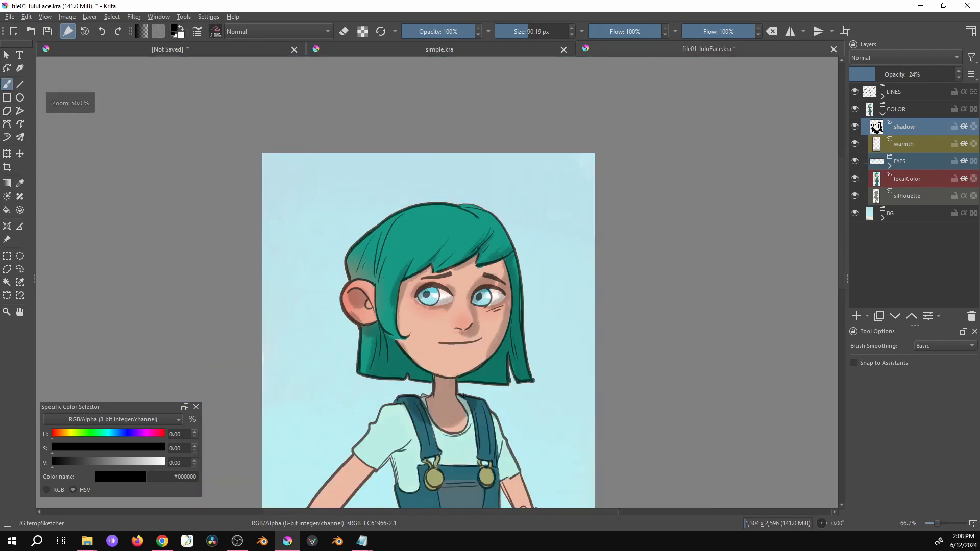
pyautogui.moveTo(587, 328); pyautogui.dragTo(604, 277)
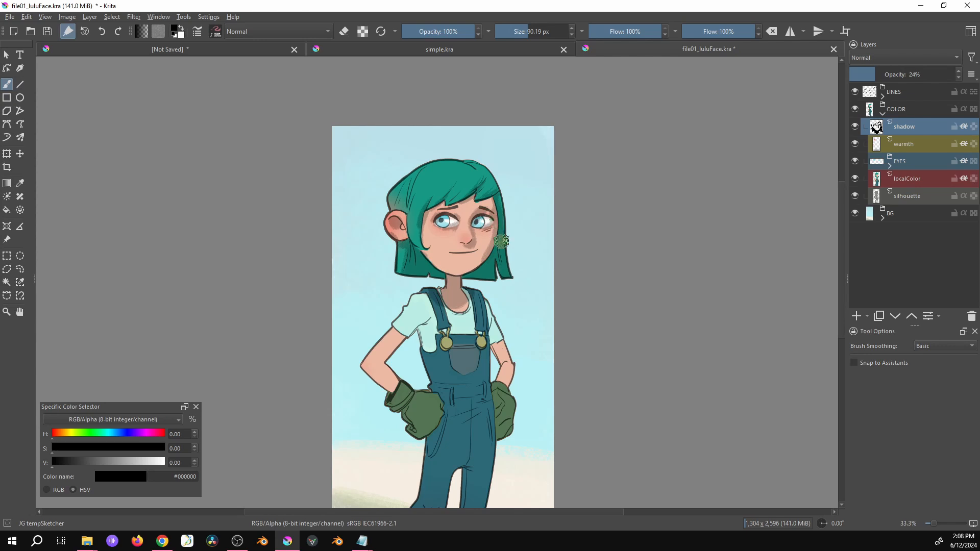
pyautogui.hotkey('ctrl', '+')
pyautogui.hotkey('ctrl', '+')
pyautogui.hotkey('ctrl', '+')
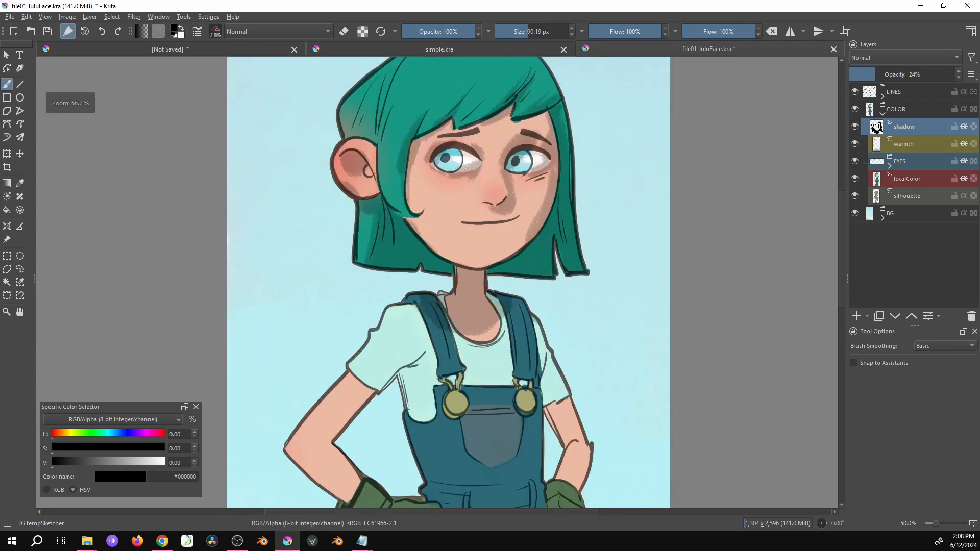
pyautogui.moveTo(617, 192); pyautogui.dragTo(595, 350)
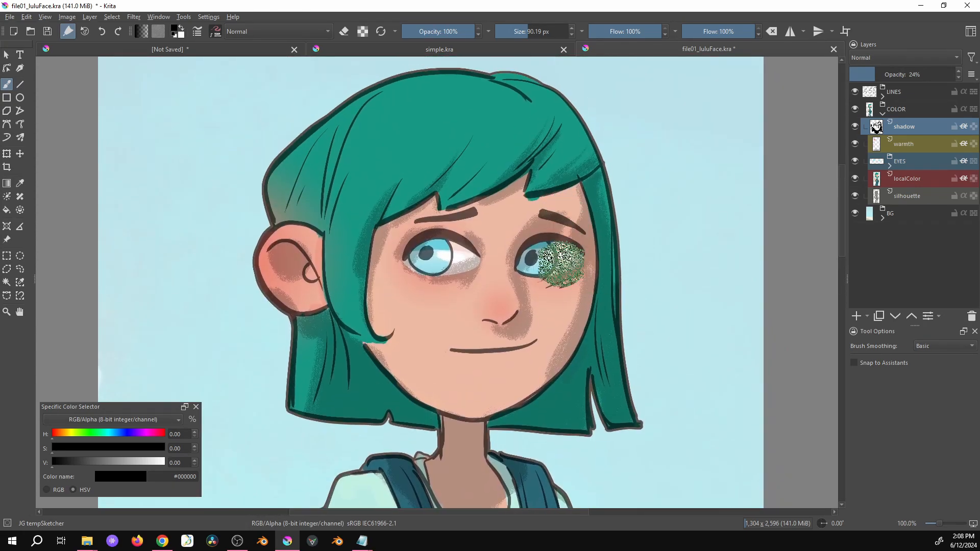
pyautogui.moveTo(670, 415); pyautogui.dragTo(664, 146)
pyautogui.hotkey('ctrl', '-')
pyautogui.hotkey('ctrl', '-')
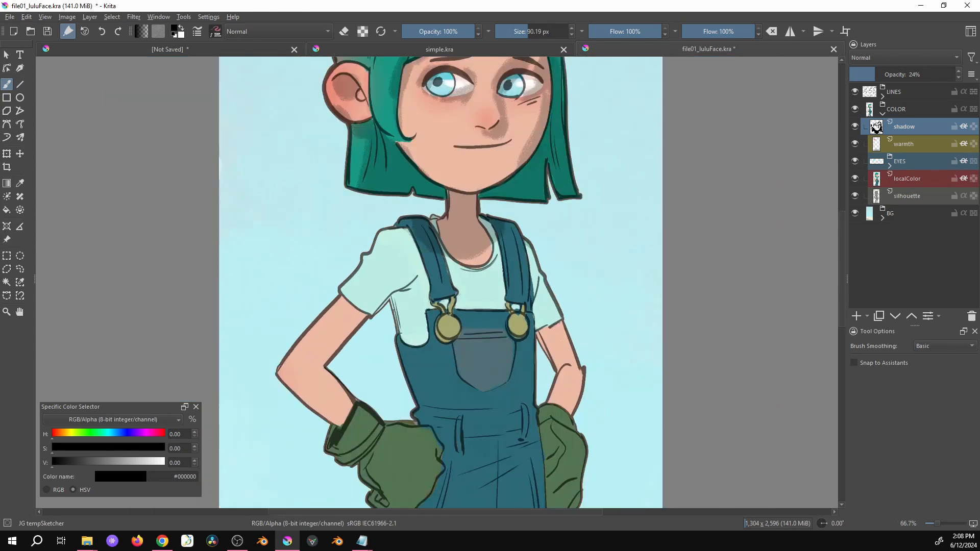
pyautogui.moveTo(602, 335); pyautogui.dragTo(561, 344)
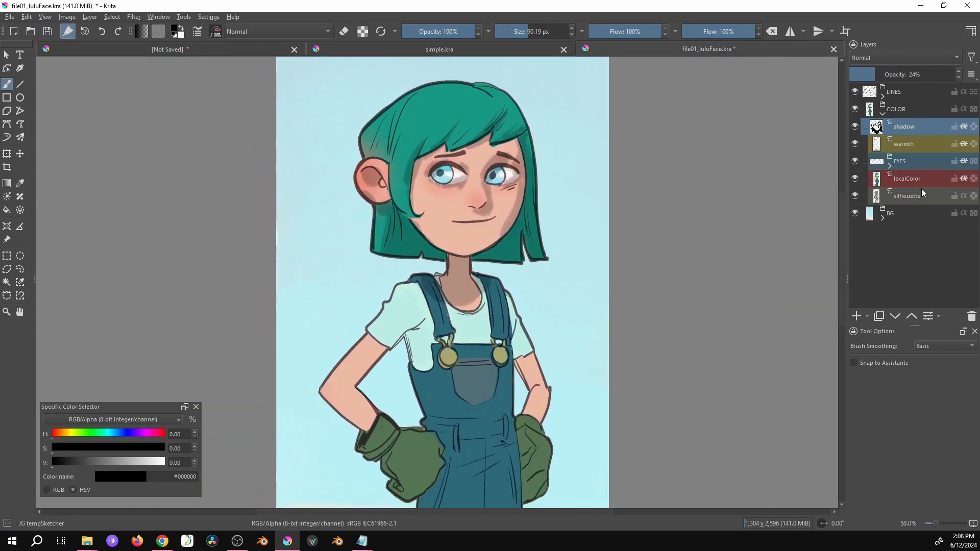
# Step: Put the localColor layer into a new group and turn off that layer's inherit alpha
pyautogui.click(898, 183)
pyautogui.hotkey('ctrl', 'g')
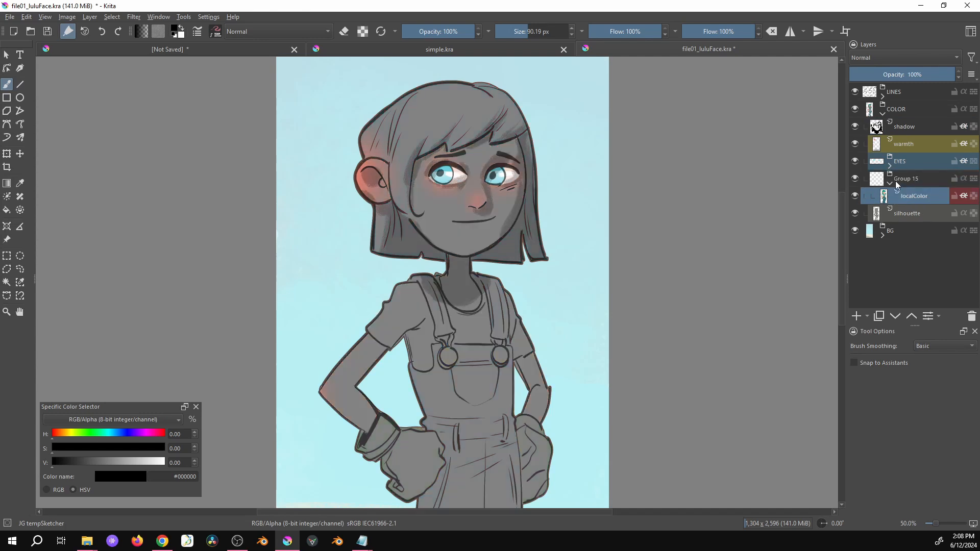
pyautogui.click(965, 197)
pyautogui.click(964, 198)
pyautogui.click(964, 199)
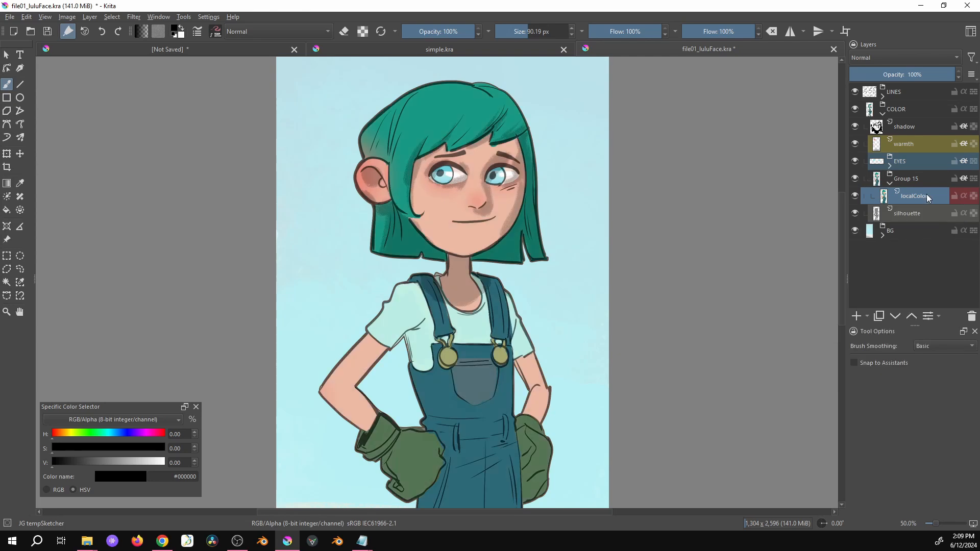
# Step: Rename the new group localColor and add a paint layer above the localColor layer inside it
pyautogui.click(912, 182)
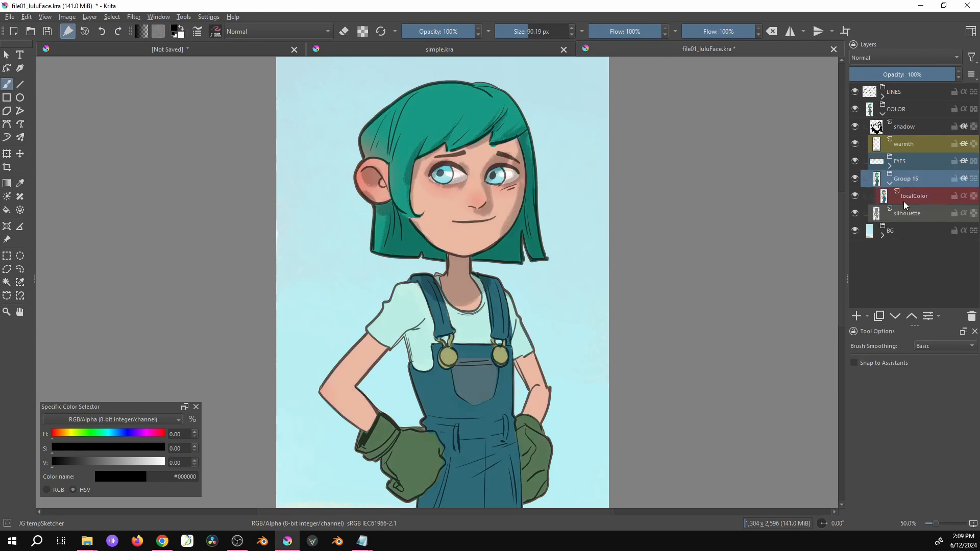
pyautogui.doubleClick(907, 180)
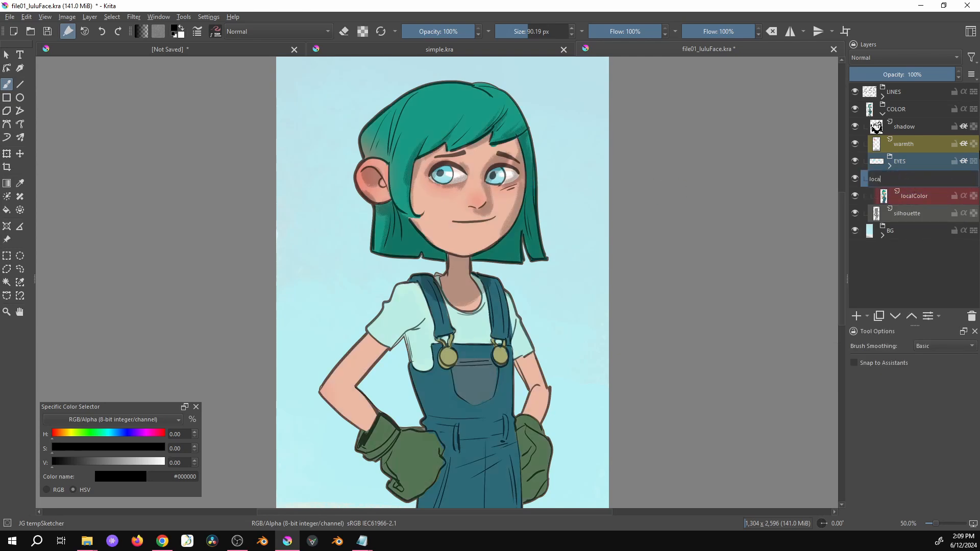
pyautogui.press('Return')
pyautogui.click(924, 196)
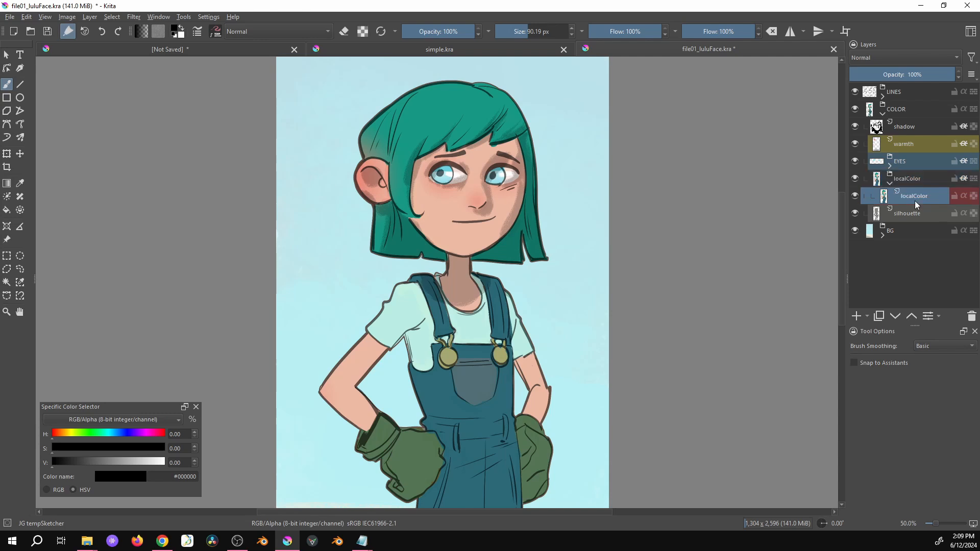
pyautogui.click(857, 316)
# Step: Set the brush colour to hue 60, saturation 23 and value 58, and undo a test dab on the overalls
pyautogui.scroll(-5, 495, 258)
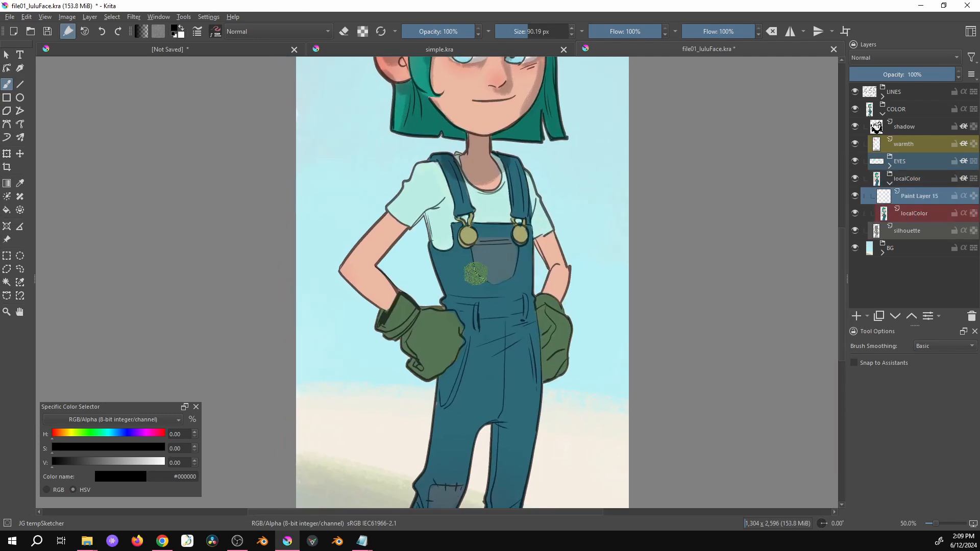
pyautogui.click(70, 433)
pyautogui.click(118, 462)
pyautogui.click(466, 272)
pyautogui.hotkey('ctrl', 'z')
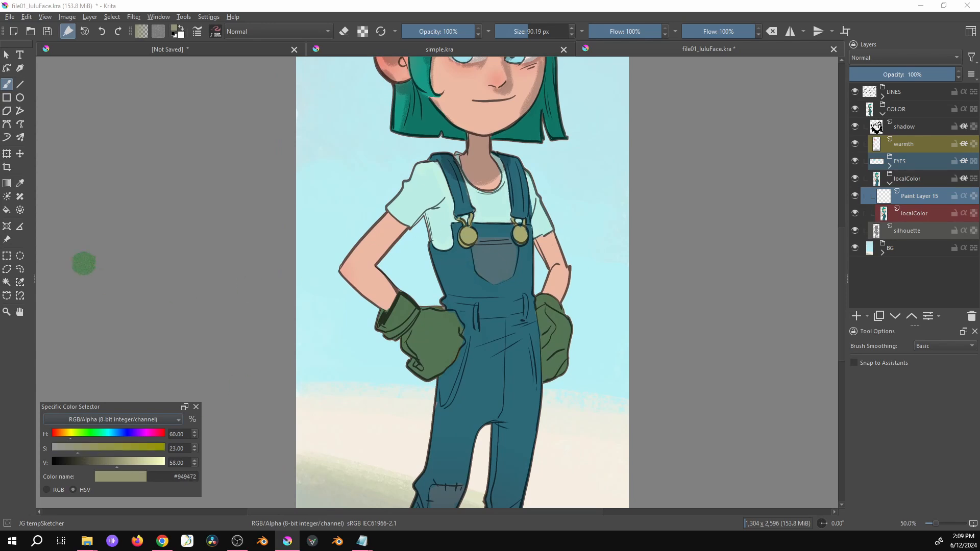
# Step: Use a small freehand selection to paint a patch on the overalls beside the chest pocket on the new paint layer
pyautogui.click(19, 269)
pyautogui.press('b')
pyautogui.click(461, 261)
pyautogui.moveTo(600, 240); pyautogui.dragTo(614, 358)
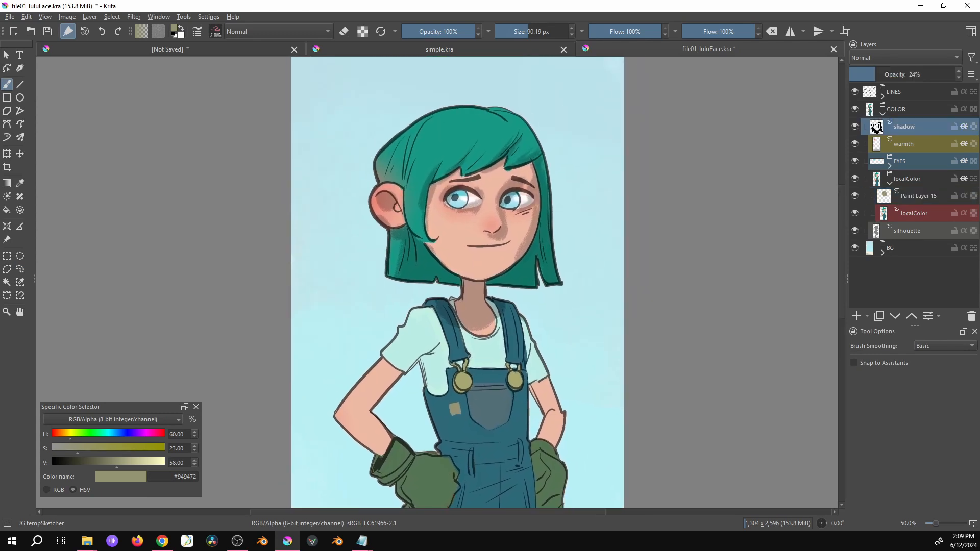
# Step: Erase the excess shadow around the character's eye on the shadow layer
pyautogui.press('e')
pyautogui.moveTo(461, 207); pyautogui.dragTo(456, 211)
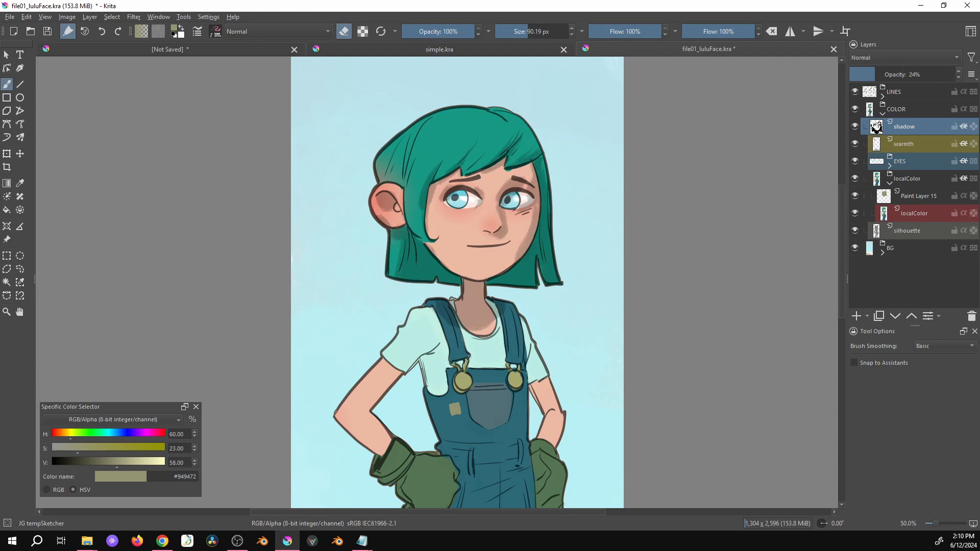
pyautogui.press('-')
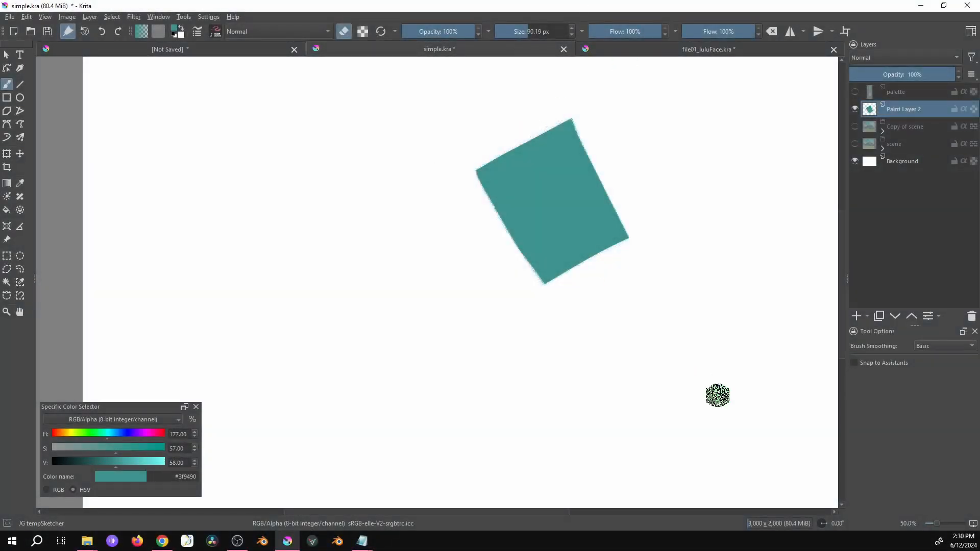
# Step: Add a transparency mask to Paint Layer 2, the teal rectangle's layer, and collapse and re-expand its layer entry
pyautogui.rightClick(872, 109)
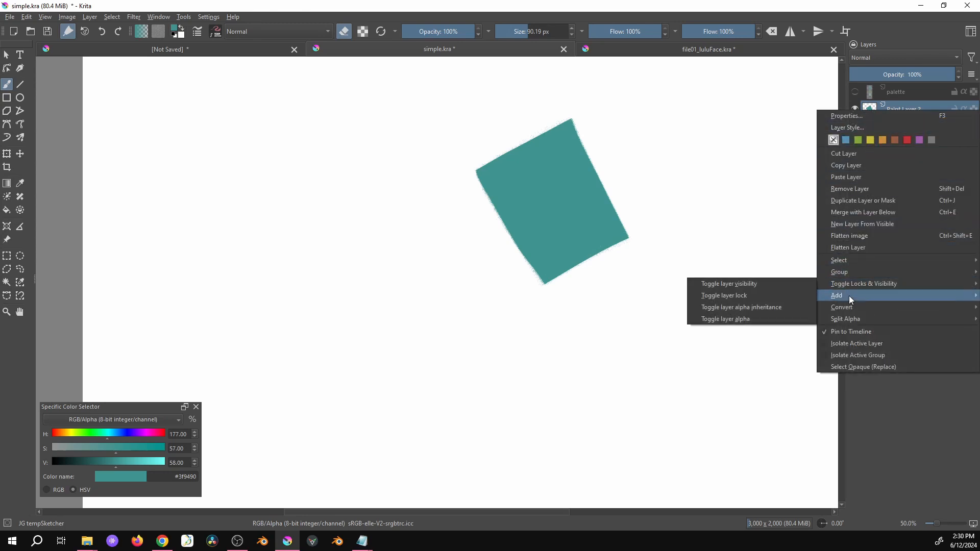
pyautogui.moveTo(850, 296)
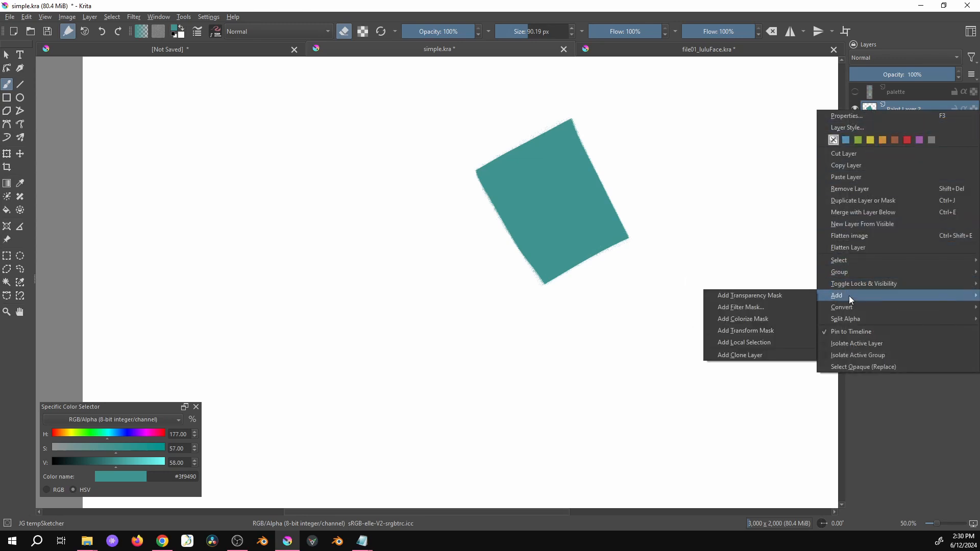
pyautogui.click(749, 295)
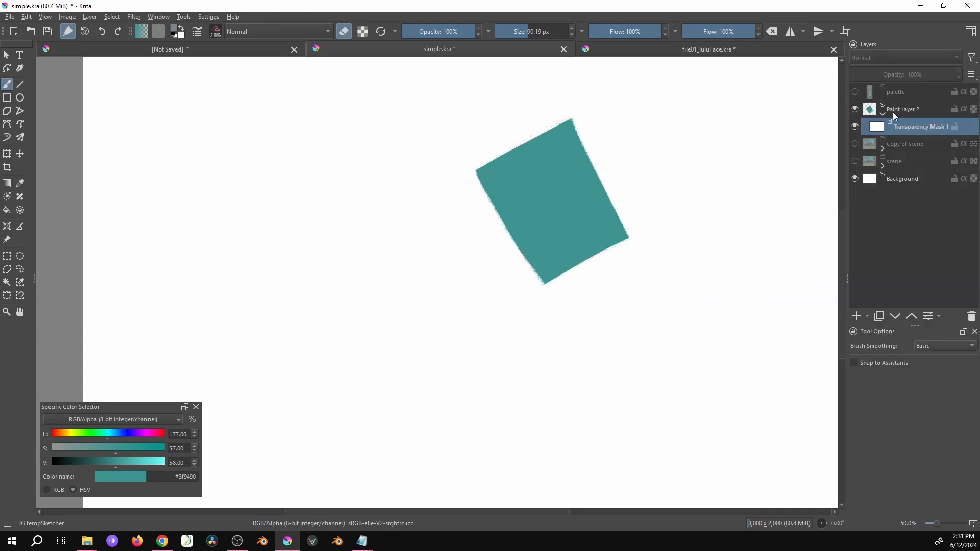
pyautogui.click(881, 113)
pyautogui.click(882, 114)
# Step: Switch the active layer back and forth between Paint Layer 2 and its transparency mask, ending with the mask selected
pyautogui.click(902, 113)
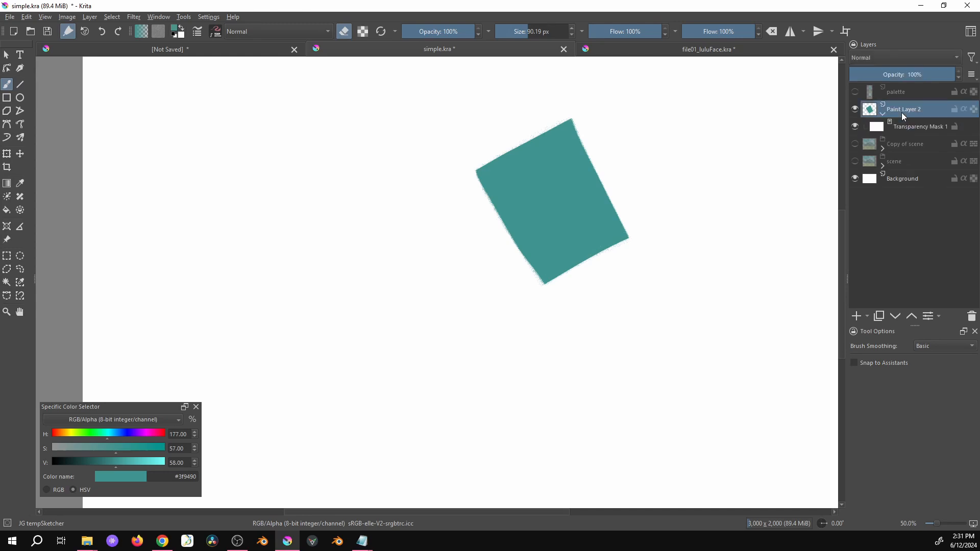
pyautogui.click(902, 128)
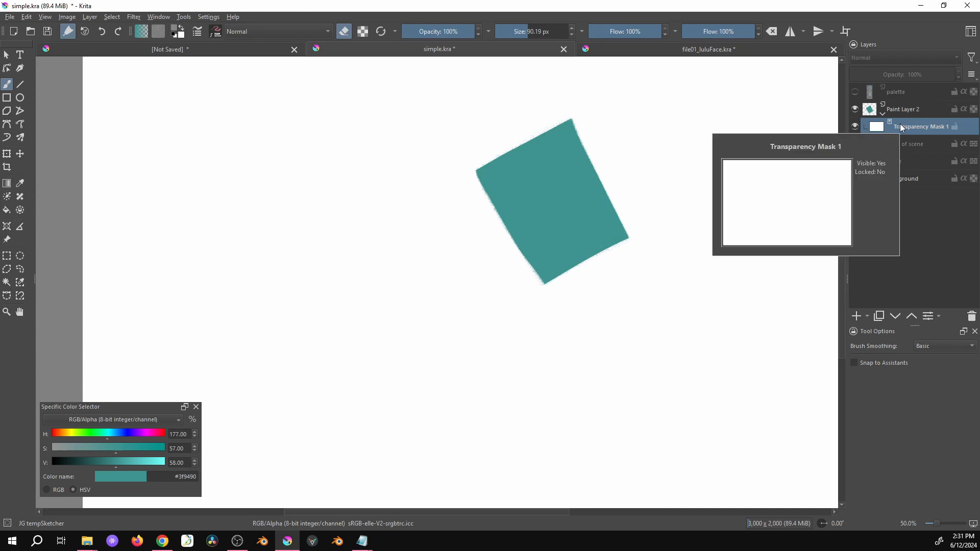
pyautogui.moveTo(877, 128)
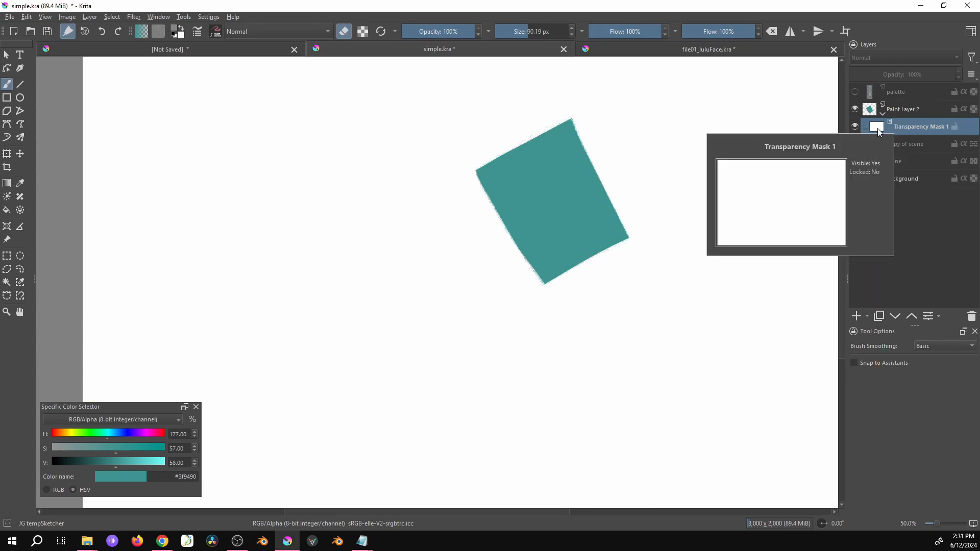
pyautogui.click(915, 109)
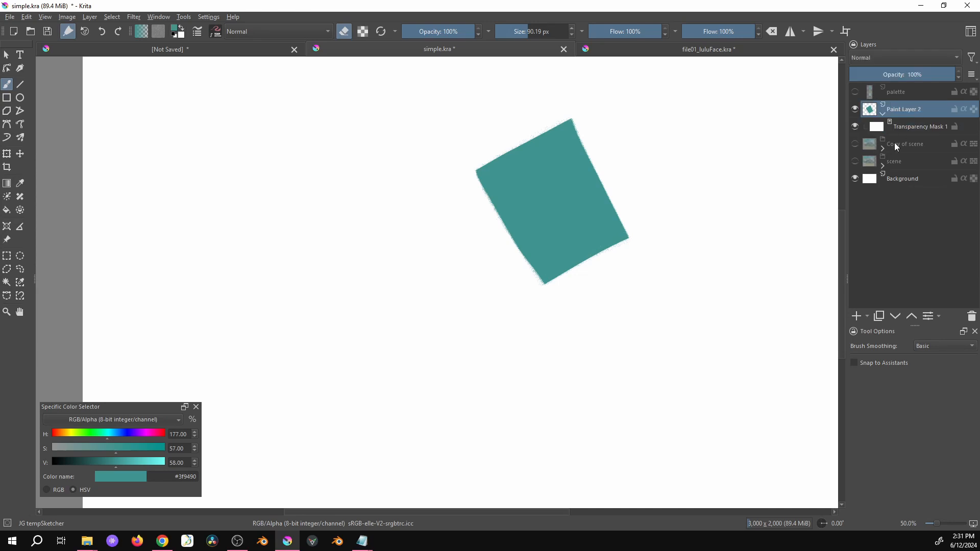
pyautogui.click(878, 127)
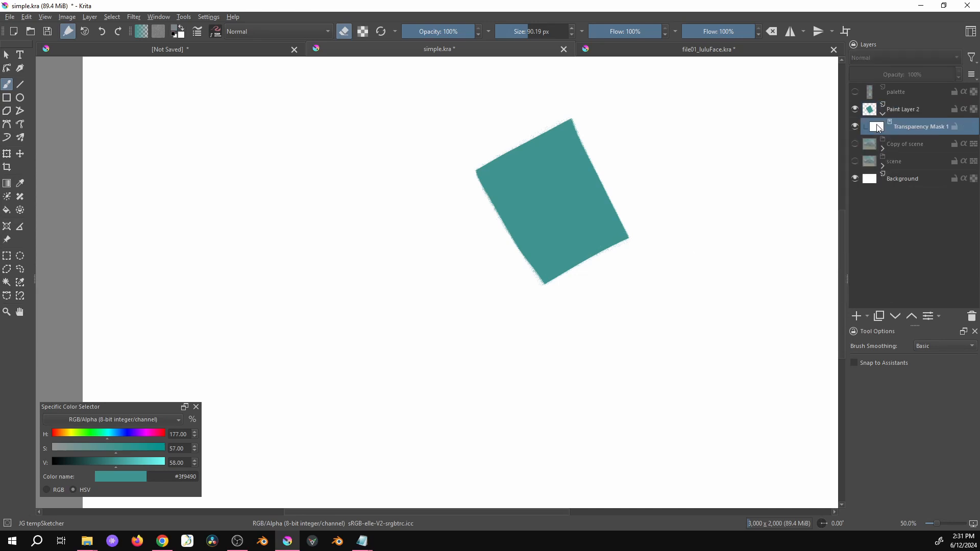
pyautogui.click(869, 114)
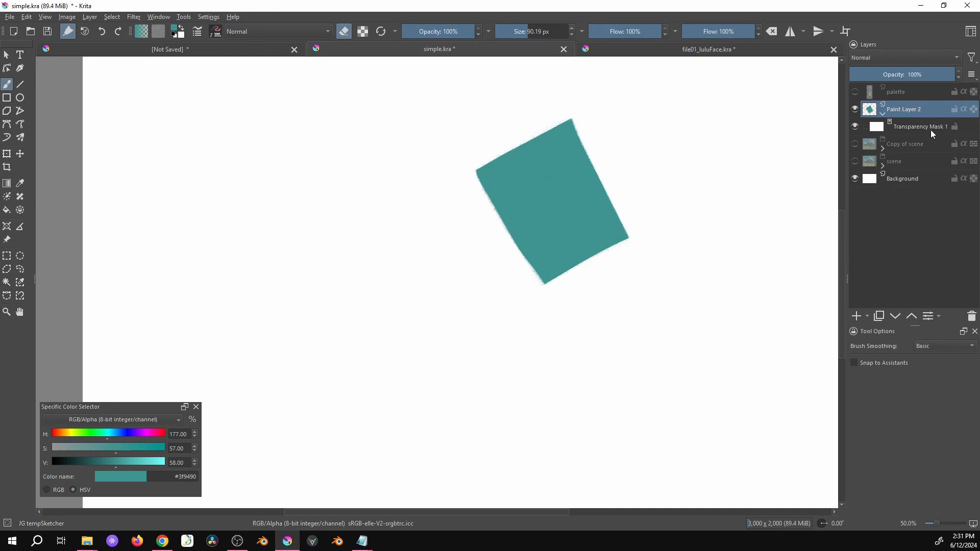
pyautogui.click(879, 133)
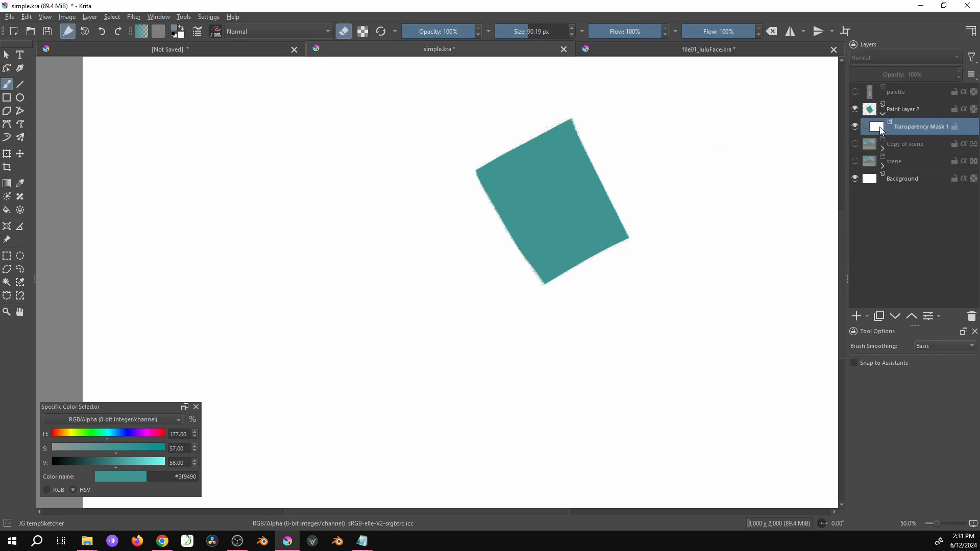
# Step: Turn off eraser mode and paint black with a brush of about 152 px on the mask to hide the teal rectangle's lower-right corner
pyautogui.press('e')
pyautogui.press('d')
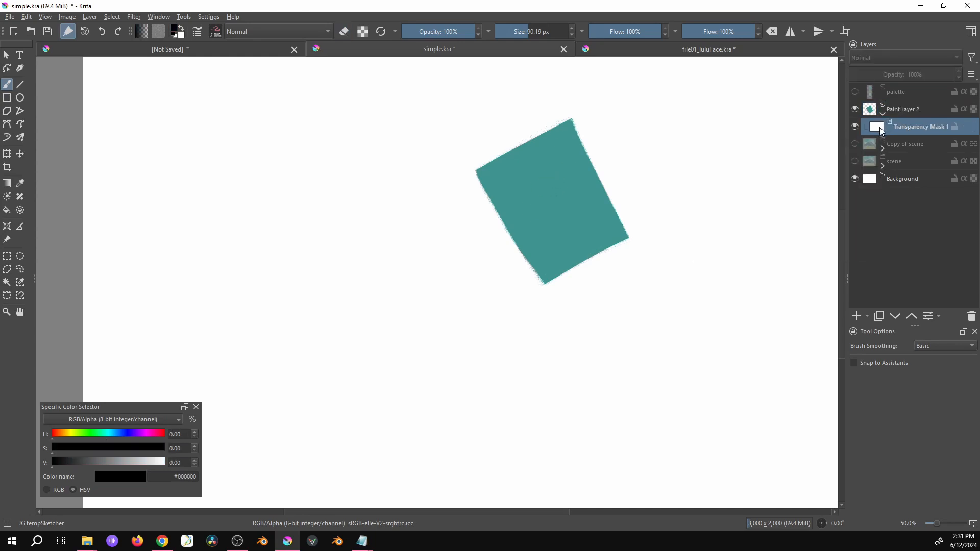
pyautogui.keyDown('shift'); pyautogui.moveTo(646, 221); pyautogui.dragTo(667, 225); pyautogui.keyUp('shift')
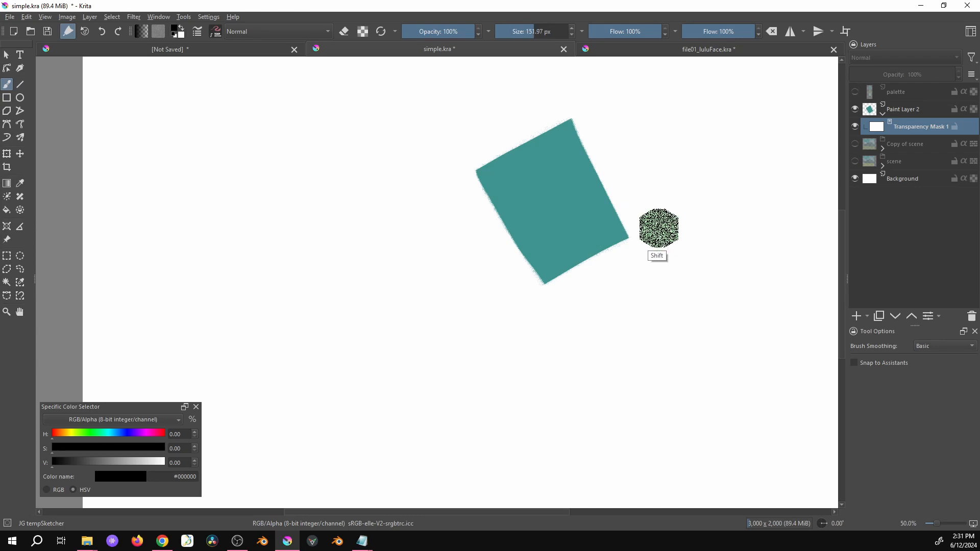
pyautogui.moveTo(586, 318)
pyautogui.mouseDown()
pyautogui.moveTo(633, 219)
pyautogui.moveTo(576, 295)
pyautogui.moveTo(608, 194)
pyautogui.mouseUp()
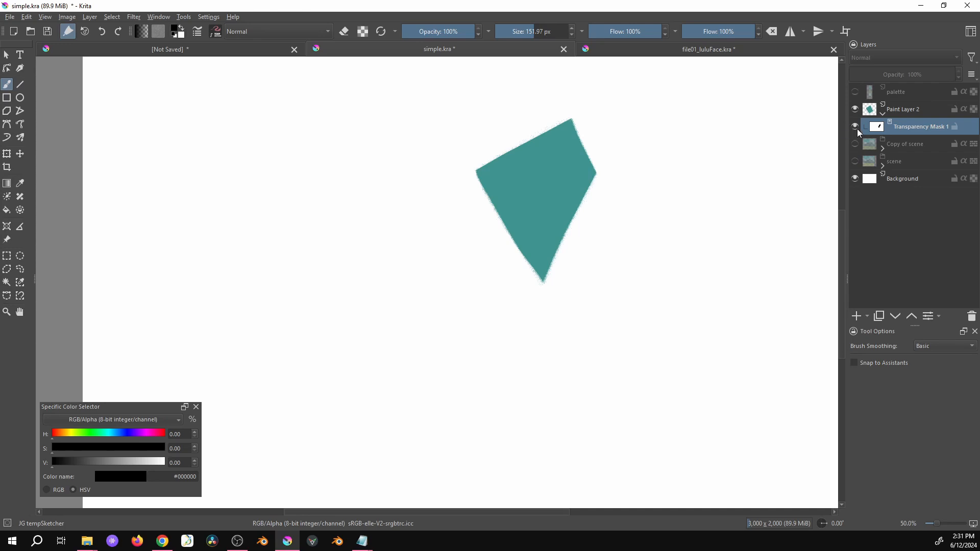
# Step: Hide and reshow the transparency mask to compare, and paint white on it to restore the rectangle's hidden corner
pyautogui.click(855, 128)
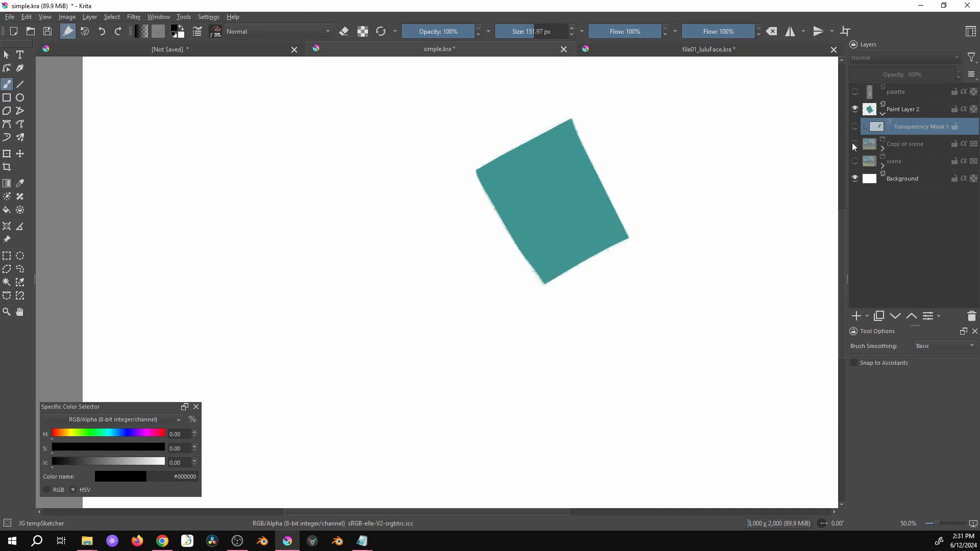
pyautogui.click(856, 127)
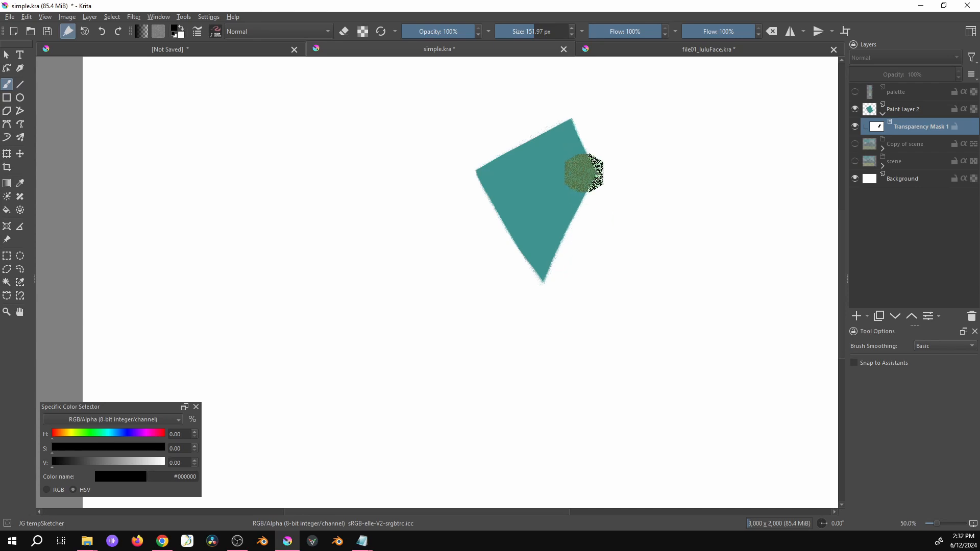
pyautogui.press('x')
pyautogui.moveTo(585, 173)
pyautogui.mouseDown()
pyautogui.moveTo(574, 182)
pyautogui.moveTo(585, 319)
pyautogui.mouseUp()
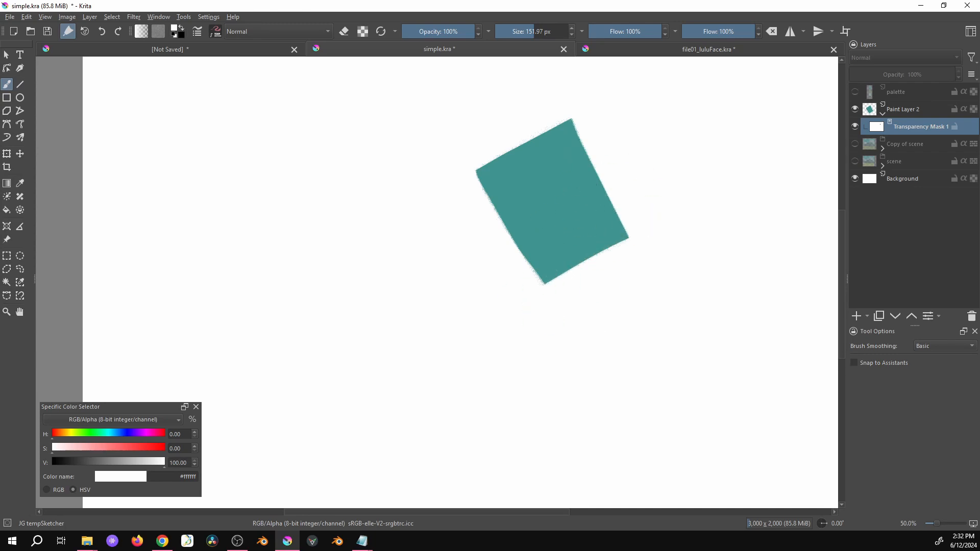
# Step: Paint the lower-right part of the teal square on the transparency mask with grey at value 52
pyautogui.click(110, 462)
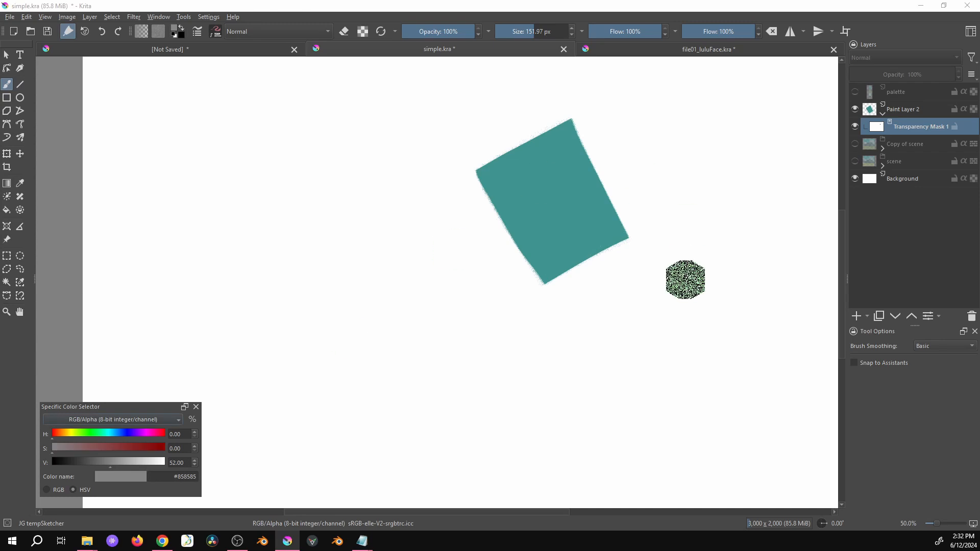
pyautogui.moveTo(612, 237)
pyautogui.mouseDown()
pyautogui.moveTo(563, 292)
pyautogui.moveTo(542, 271)
pyautogui.mouseUp()
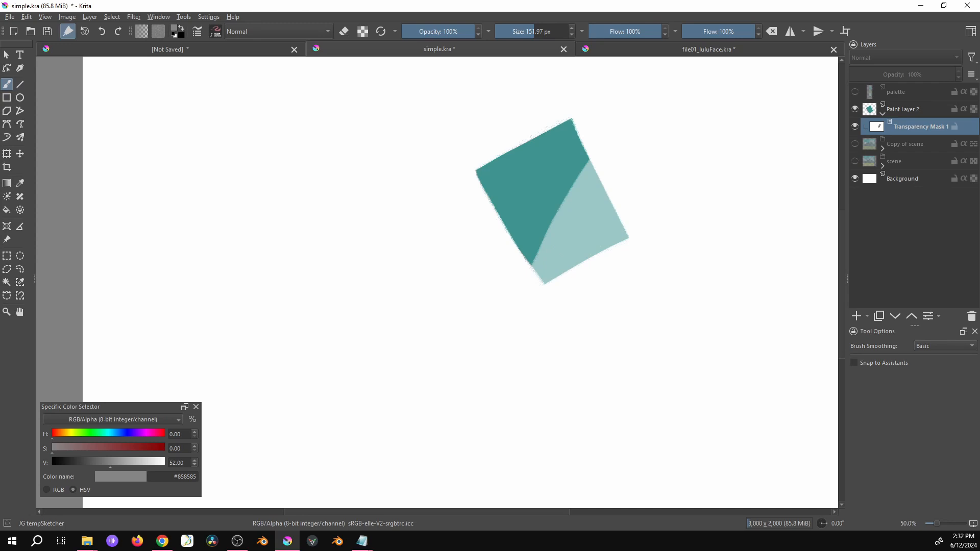
# Step: Duplicate Paint Layer 2 with its mask and move the copy down and left of the original square
pyautogui.click(898, 105)
pyautogui.hotkey('ctrl', 'j')
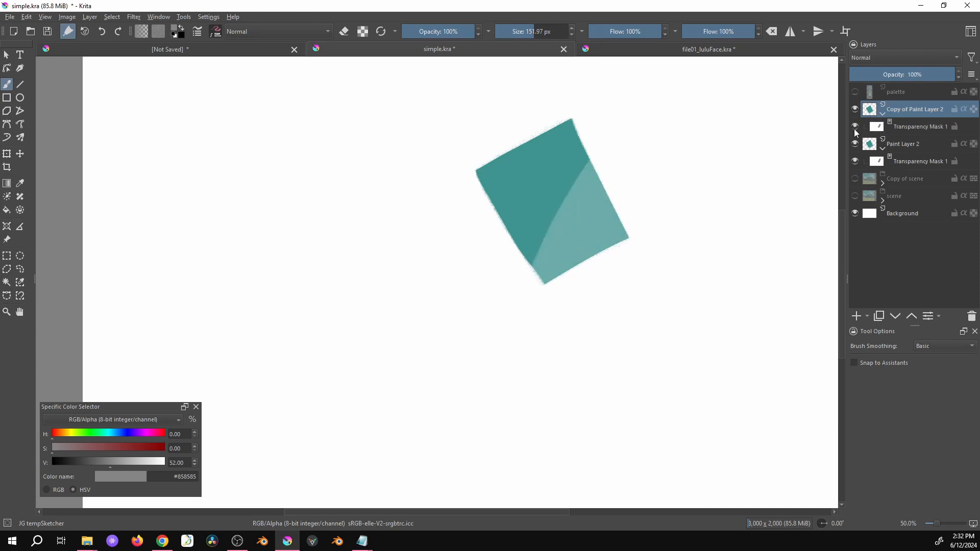
pyautogui.click(521, 231)
pyautogui.hotkey('ctrl', 'z')
pyautogui.press('t')
pyautogui.moveTo(553, 204)
pyautogui.mouseDown()
pyautogui.moveTo(359, 263)
pyautogui.moveTo(409, 420)
pyautogui.mouseUp()
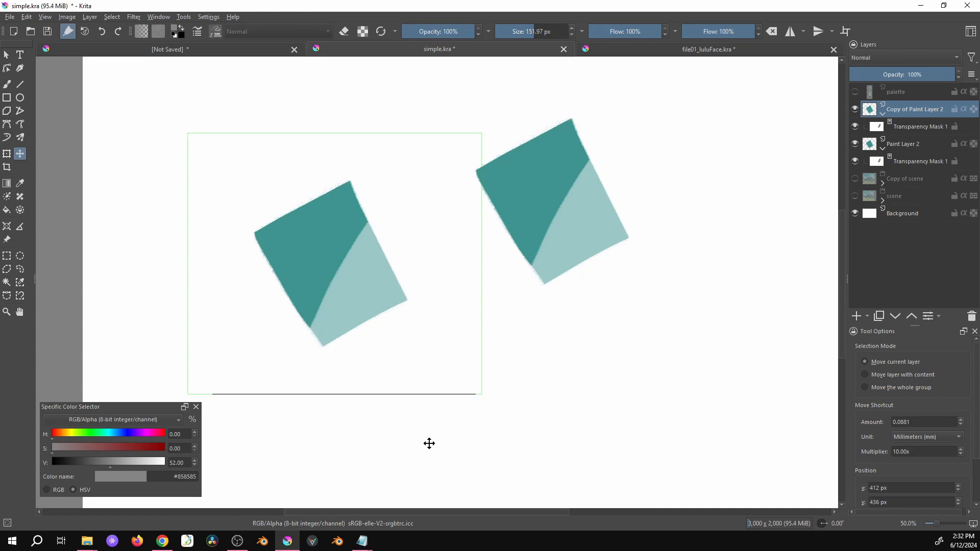
# Step: Colorize the copied square with an HSV/HSL Adjustment at hue 43 and saturation 66
pyautogui.click(855, 109)
pyautogui.click(856, 108)
pyautogui.click(900, 127)
pyautogui.click(901, 111)
pyautogui.hotkey('ctrl', 'u')
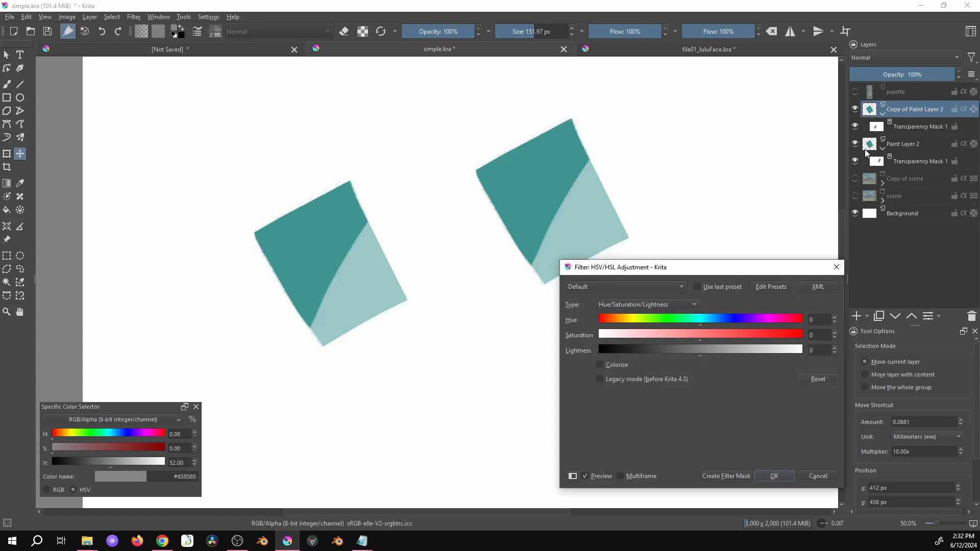
pyautogui.click(617, 365)
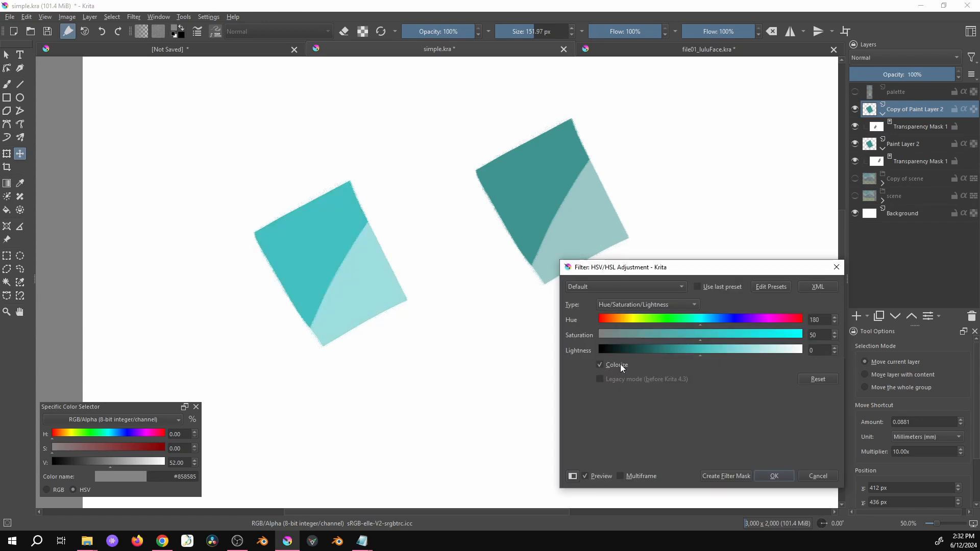
pyautogui.click(623, 321)
pyautogui.moveTo(697, 342); pyautogui.dragTo(734, 341)
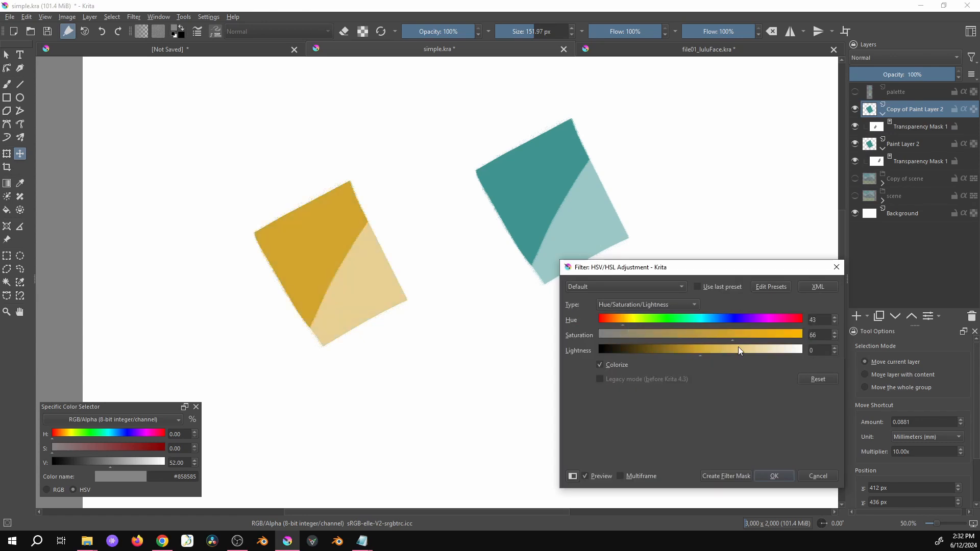
pyautogui.click(773, 477)
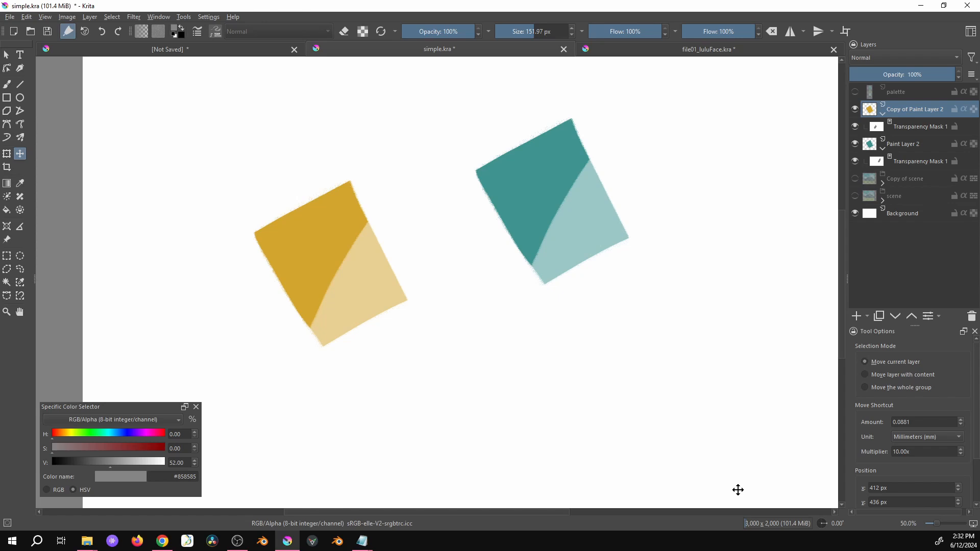
# Step: Reorder the yellow copy and its mask below Paint Layer 2 and move them so the square partly overlaps beneath the teal one
pyautogui.keyDown('shift'); pyautogui.click(922, 126); pyautogui.keyUp('shift')
pyautogui.moveTo(911, 109); pyautogui.dragTo(902, 176)
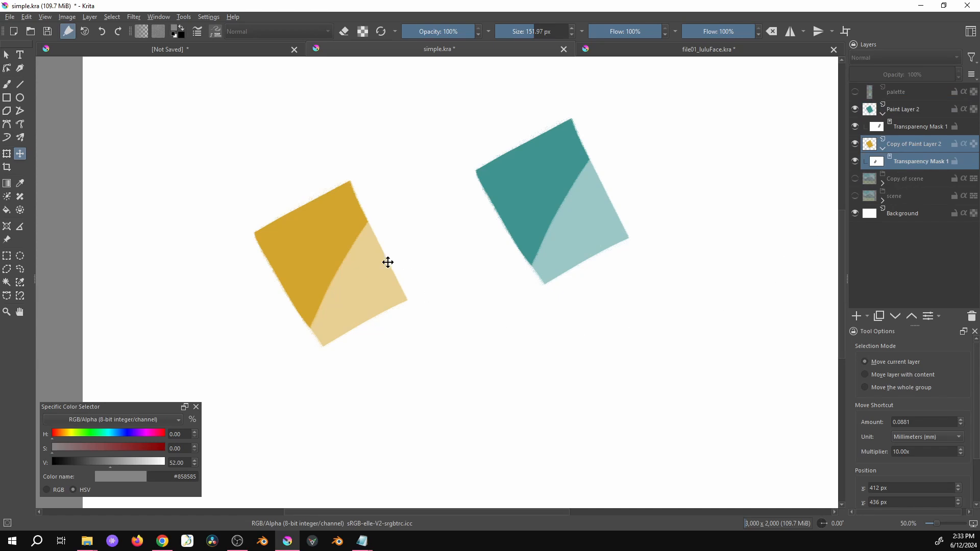
pyautogui.moveTo(363, 267)
pyautogui.mouseDown()
pyautogui.moveTo(495, 274)
pyautogui.moveTo(599, 242)
pyautogui.moveTo(577, 254)
pyautogui.mouseUp()
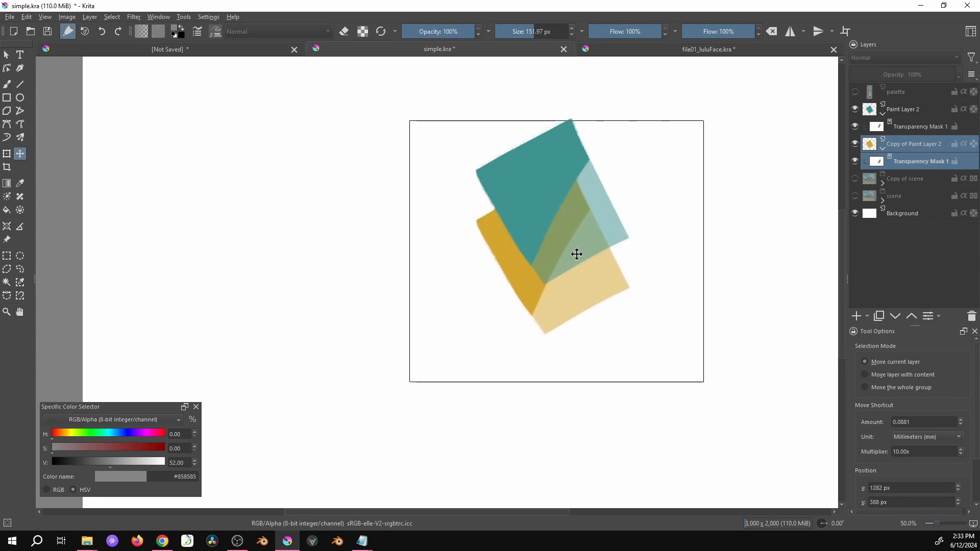
# Step: Paint the transparency mask of Paint Layer 2 white to restore the whole teal square to full opacity
pyautogui.click(916, 127)
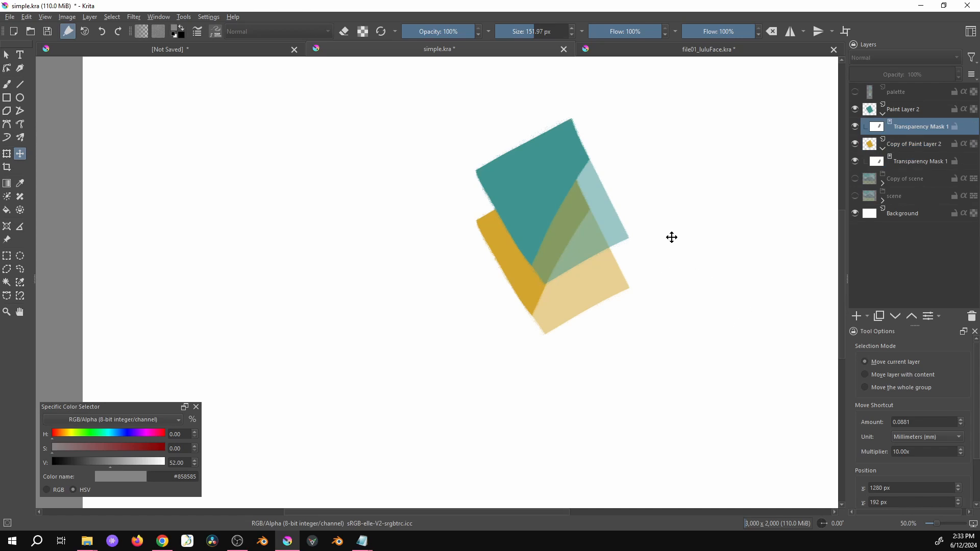
pyautogui.press('b')
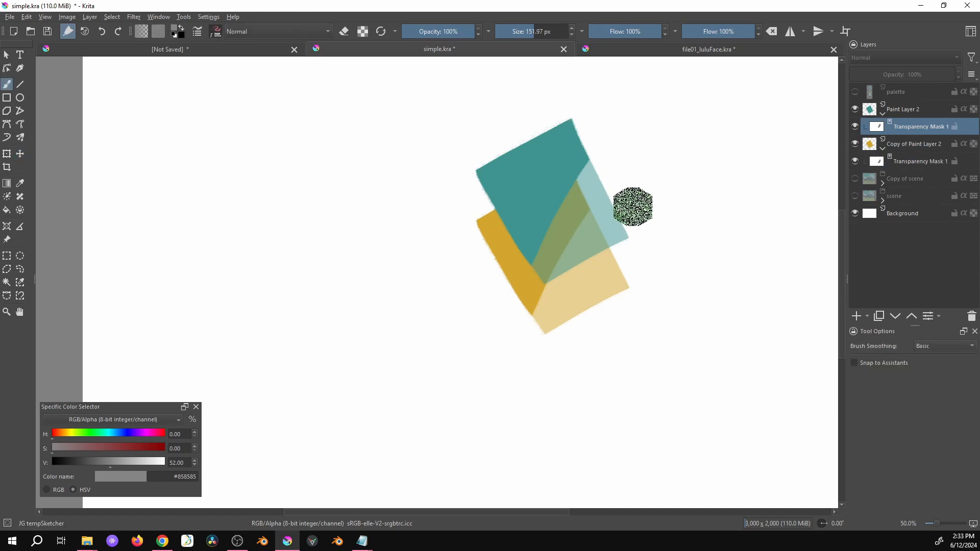
pyautogui.press('d')
pyautogui.moveTo(633, 229)
pyautogui.mouseDown()
pyautogui.moveTo(604, 267)
pyautogui.moveTo(582, 201)
pyautogui.moveTo(515, 225)
pyautogui.moveTo(502, 313)
pyautogui.moveTo(635, 253)
pyautogui.moveTo(628, 240)
pyautogui.mouseUp()
pyautogui.press('x')
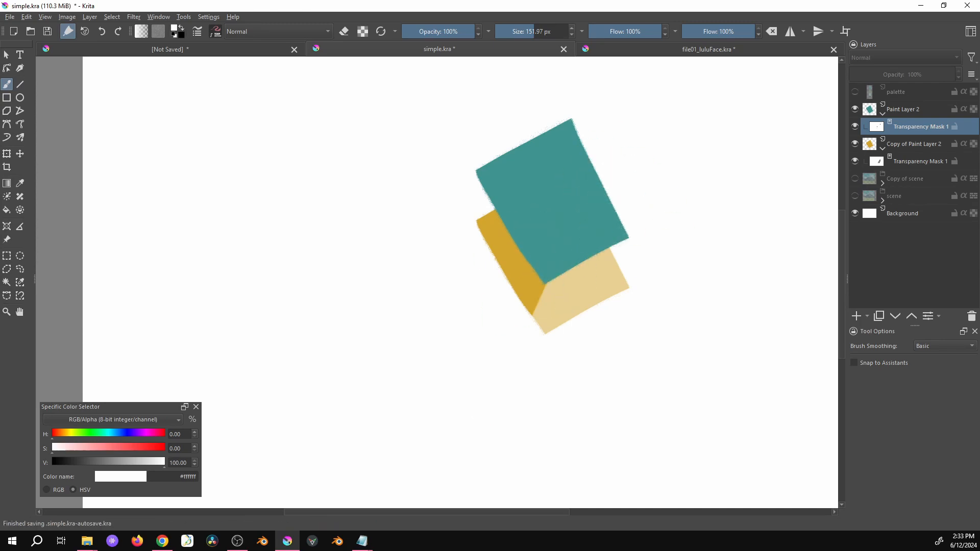
# Step: Try mid-grey and lighter grey #bfbfbf strokes on the teal square's transparency mask, undoing each one
pyautogui.click(112, 463)
pyautogui.moveTo(611, 271)
pyautogui.mouseDown()
pyautogui.moveTo(550, 300)
pyautogui.moveTo(526, 225)
pyautogui.mouseUp()
pyautogui.hotkey('ctrl', 'z')
pyautogui.click(136, 462)
pyautogui.moveTo(612, 247)
pyautogui.mouseDown()
pyautogui.moveTo(541, 278)
pyautogui.moveTo(520, 260)
pyautogui.moveTo(577, 311)
pyautogui.mouseUp()
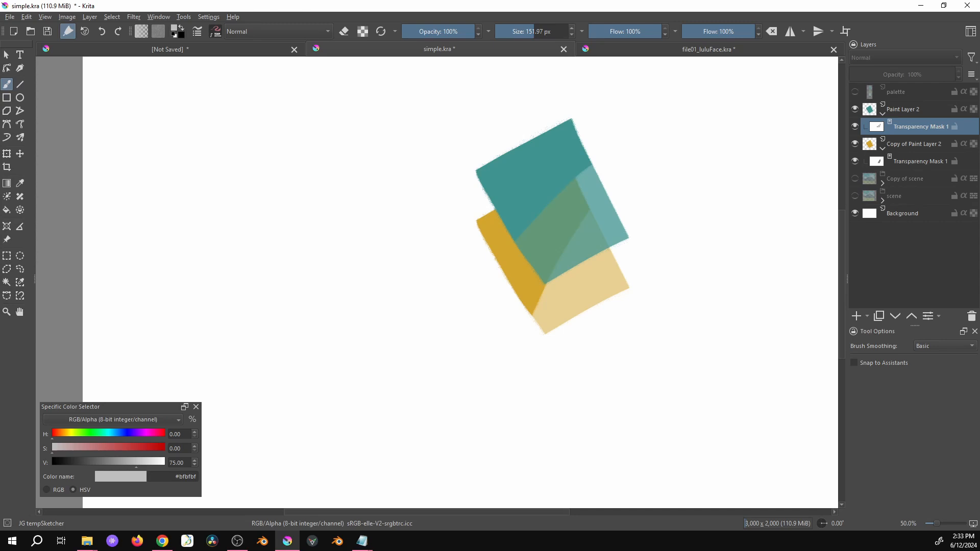
pyautogui.hotkey('ctrl', 'z')
# Step: Paint the teal square's lower-right part on its transparency mask with dark grey #424242 and save the document
pyautogui.click(82, 463)
pyautogui.moveTo(625, 227)
pyautogui.mouseDown()
pyautogui.moveTo(553, 291)
pyautogui.moveTo(551, 245)
pyautogui.moveTo(577, 189)
pyautogui.mouseUp()
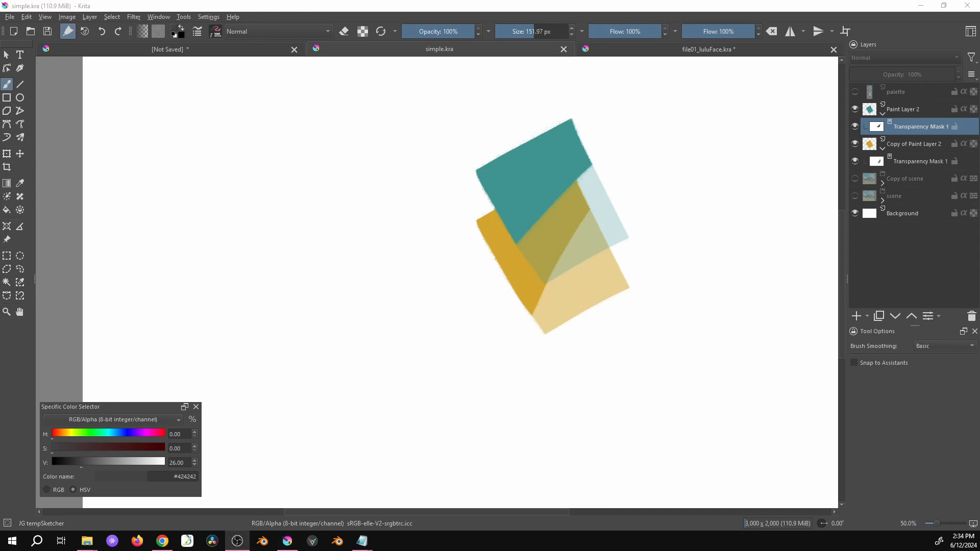
pyautogui.hotkey('ctrl', 's')
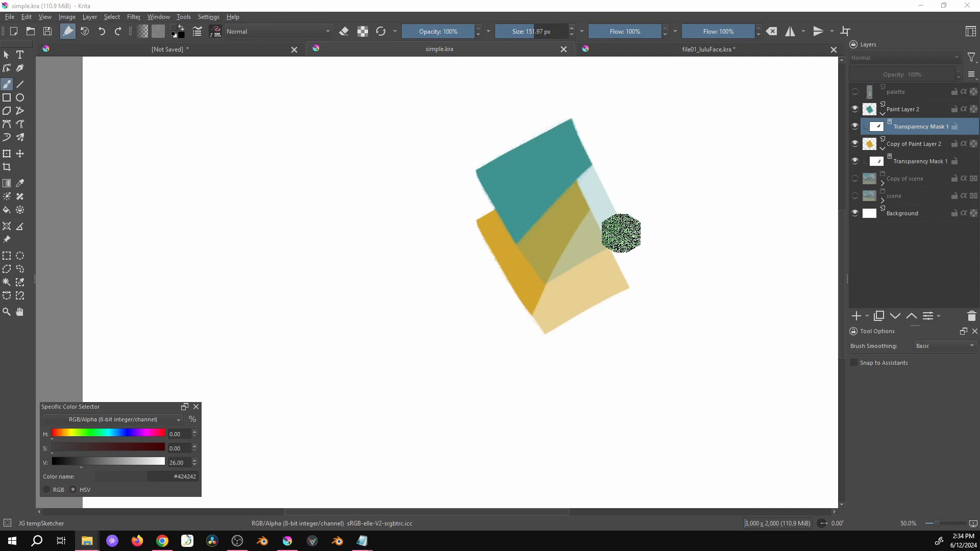
# Step: Collapse the masks under both square layers and place Paint Layer 2 in its own group
pyautogui.click(925, 116)
pyautogui.click(883, 114)
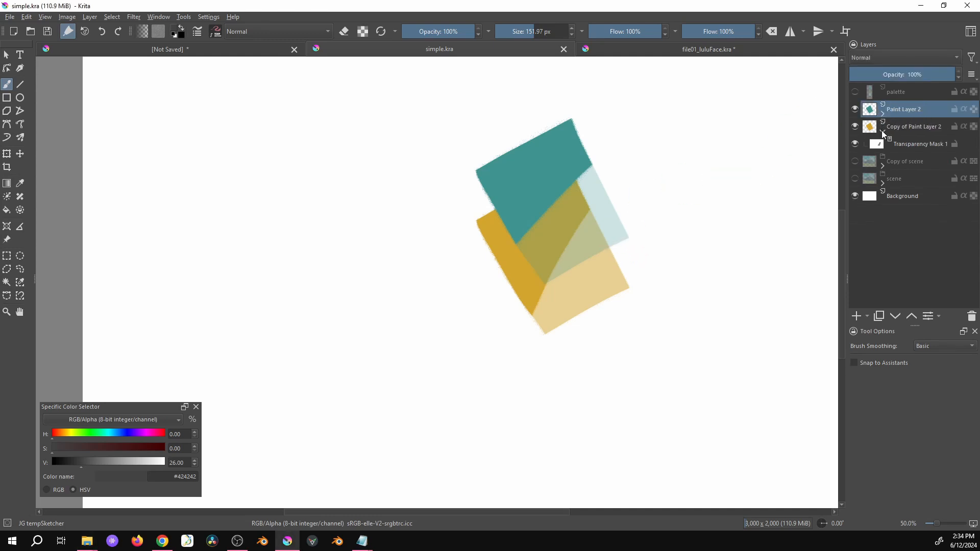
pyautogui.click(883, 131)
pyautogui.hotkey('ctrl', 'g')
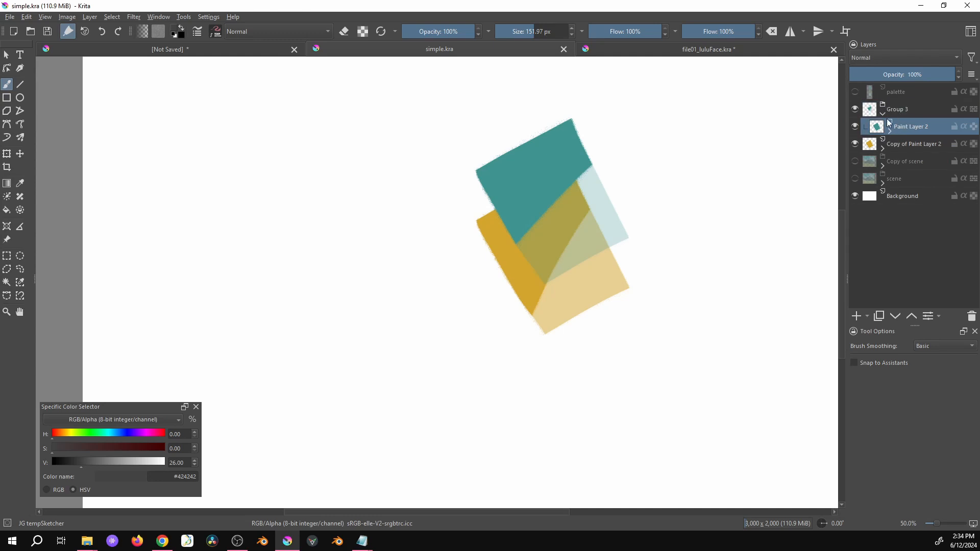
pyautogui.click(883, 115)
pyautogui.click(884, 114)
# Step: Add a paint layer named material above Paint Layer 2 inside the group and turn on its alpha inheritance
pyautogui.click(856, 318)
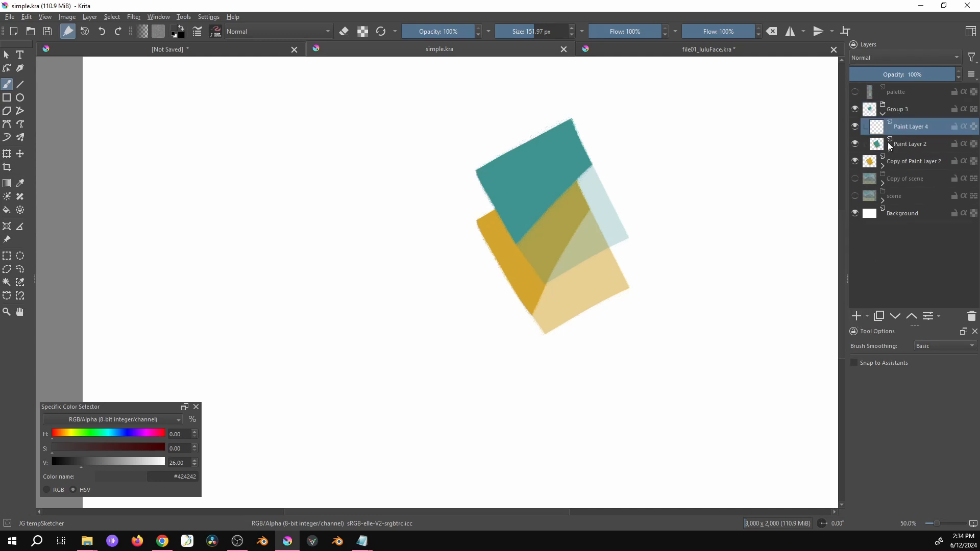
pyautogui.doubleClick(917, 132)
pyautogui.write('m')
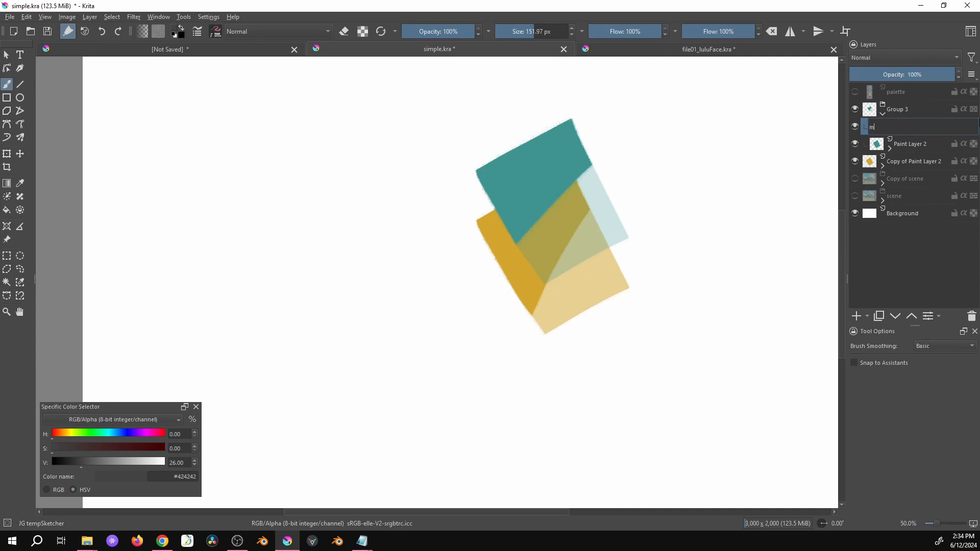
pyautogui.write('aterial')
pyautogui.press('Return')
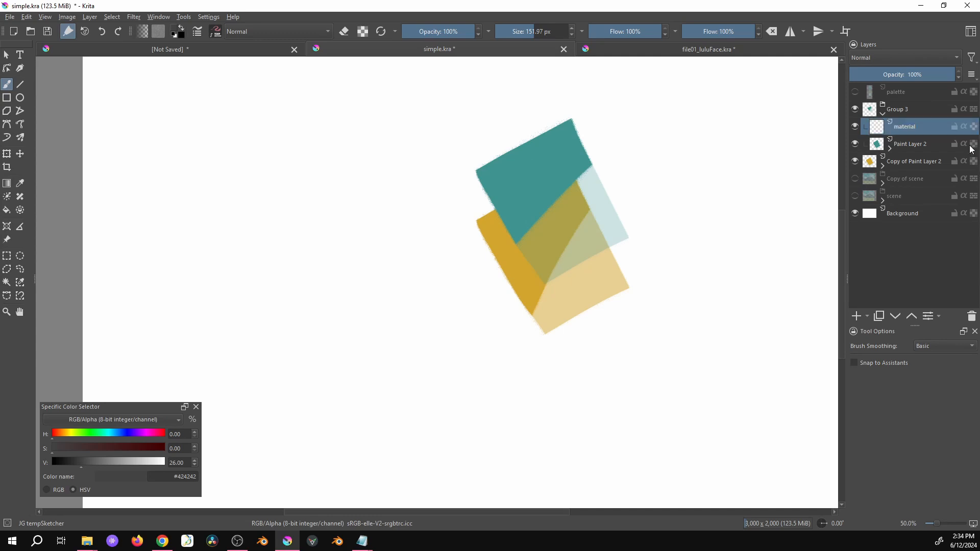
pyautogui.moveTo(947, 200)
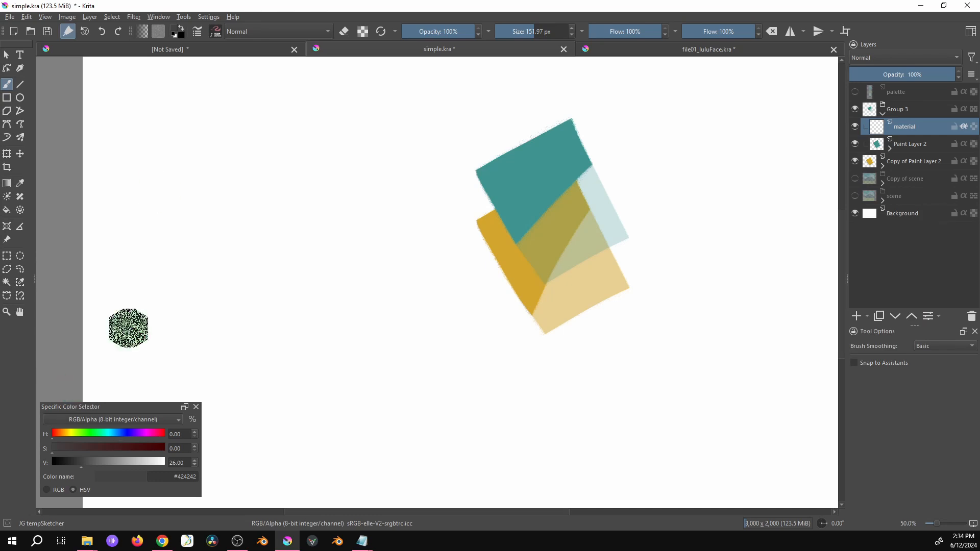
# Step: Paint crosshatched strokes in light teal #52b1bf across the teal square on the material layer
pyautogui.click(111, 433)
pyautogui.click(116, 448)
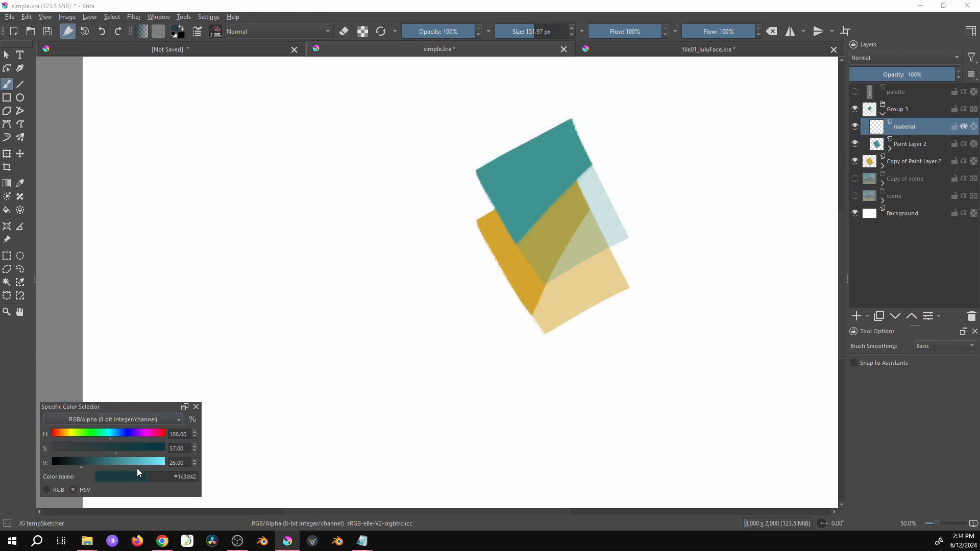
pyautogui.click(137, 462)
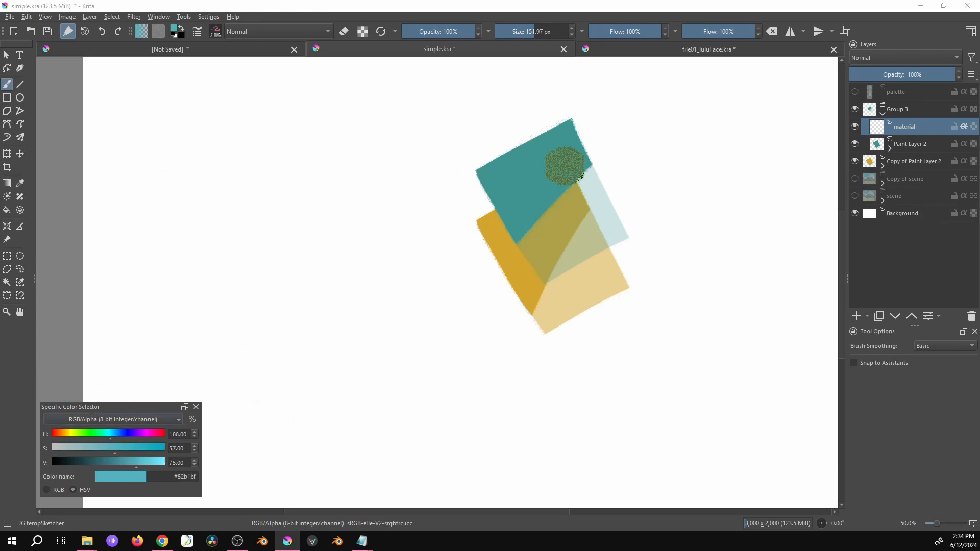
pyautogui.moveTo(513, 150)
pyautogui.mouseDown()
pyautogui.moveTo(536, 212)
pyautogui.moveTo(547, 209)
pyautogui.moveTo(586, 256)
pyautogui.mouseUp()
pyautogui.moveTo(551, 127); pyautogui.dragTo(611, 248)
pyautogui.moveTo(494, 163); pyautogui.dragTo(537, 260)
pyautogui.moveTo(487, 204); pyautogui.dragTo(592, 123)
pyautogui.moveTo(501, 242); pyautogui.dragTo(602, 140)
pyautogui.moveTo(521, 278); pyautogui.dragTo(620, 172)
pyautogui.moveTo(559, 265); pyautogui.dragTo(600, 235)
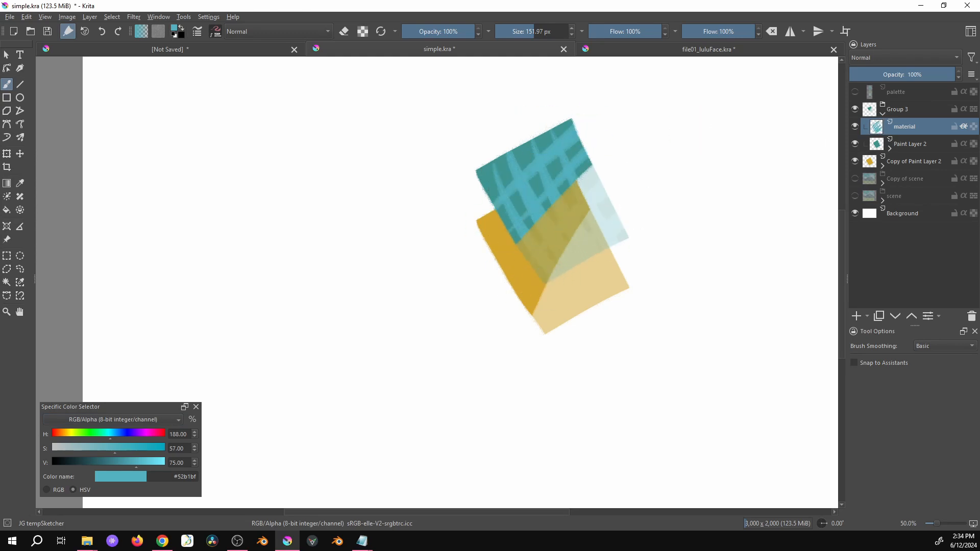
# Step: Expand Paint Layer 2 and compare the teal square with its transparency mask hidden and shown
pyautogui.click(890, 149)
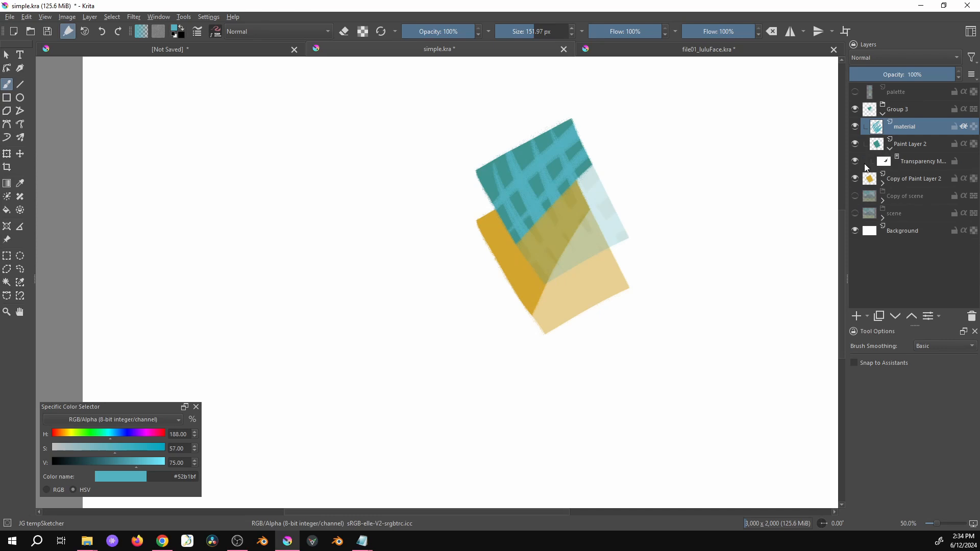
pyautogui.click(856, 162)
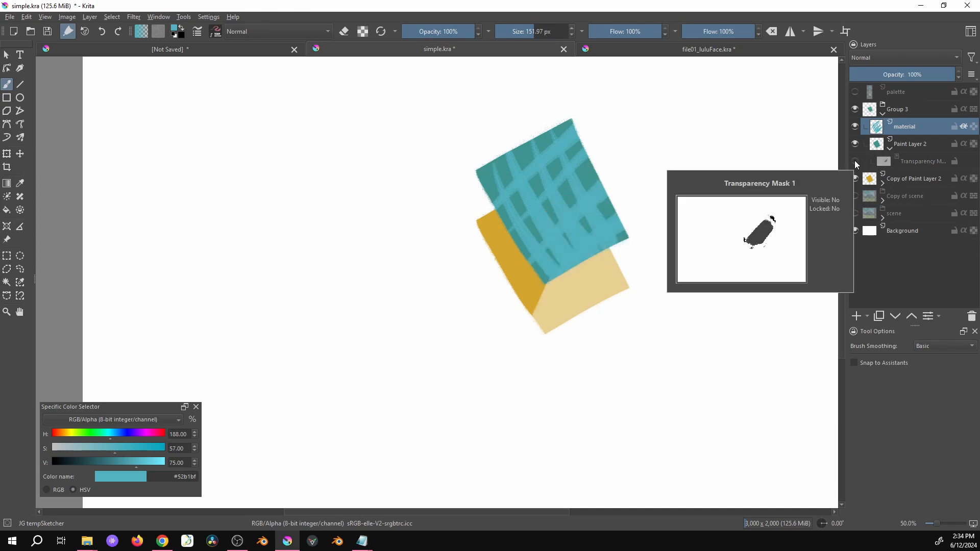
pyautogui.click(854, 160)
# Step: Rename the group that holds the teal square and material layer as teal
pyautogui.click(883, 113)
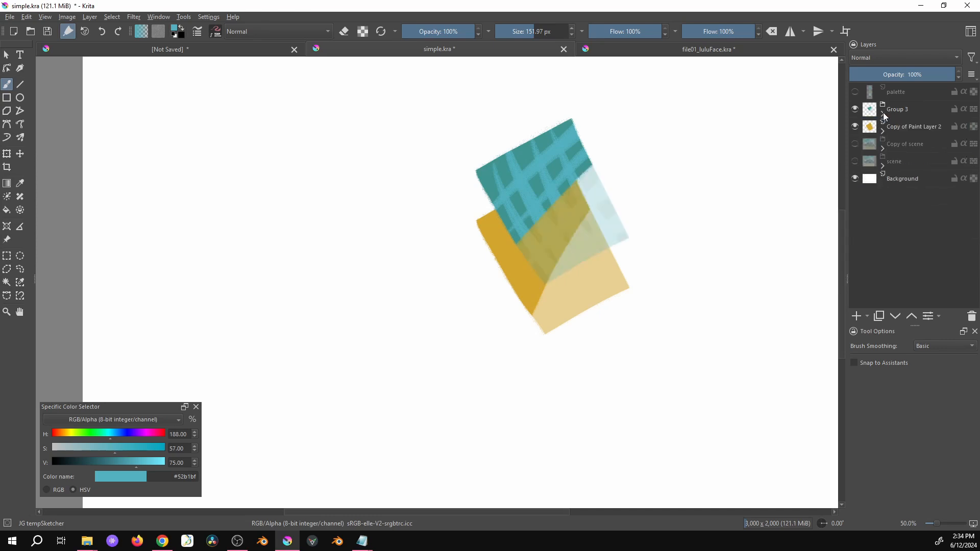
pyautogui.doubleClick(899, 108)
pyautogui.write('teal')
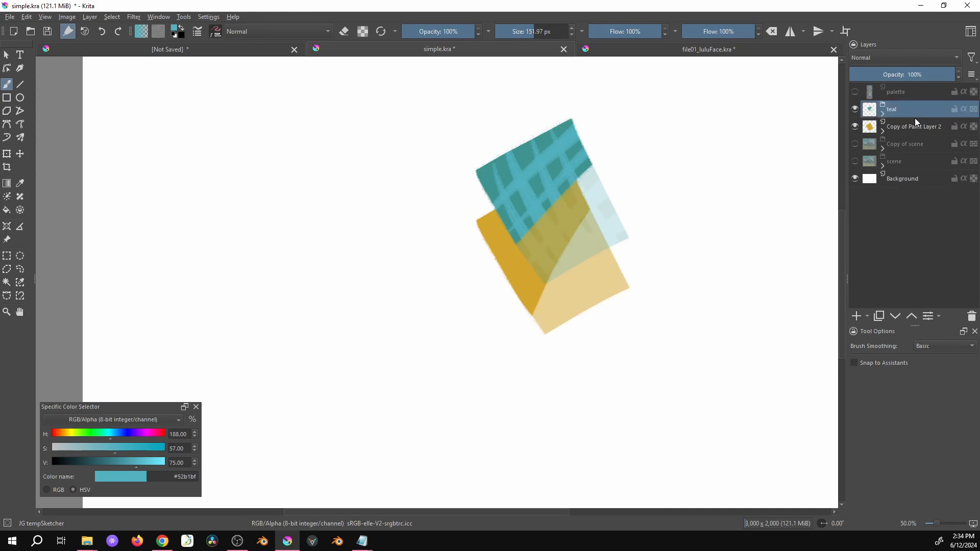
pyautogui.press('Return')
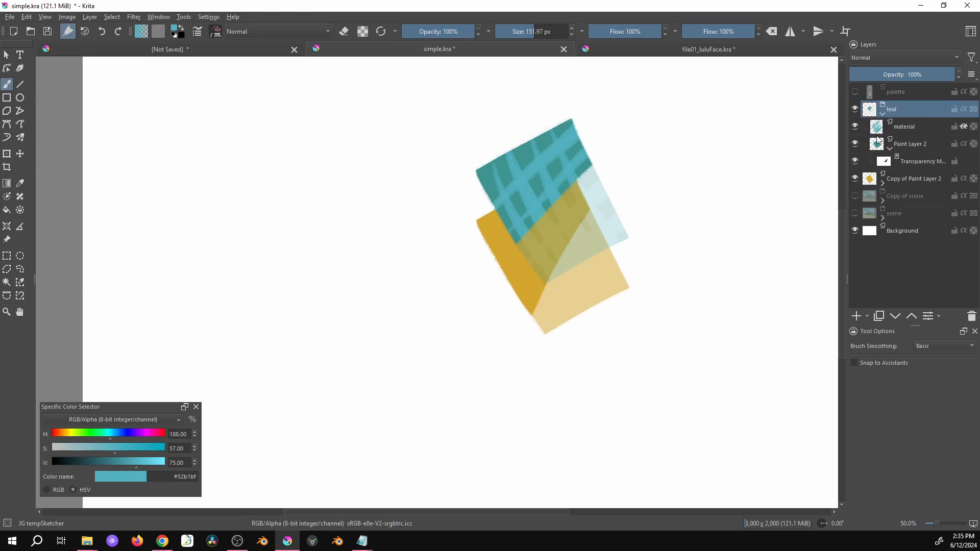
# Step: Examine the material layer's effect by hiding and showing it and by switching its alpha inheritance off and on
pyautogui.click(855, 127)
pyautogui.click(856, 127)
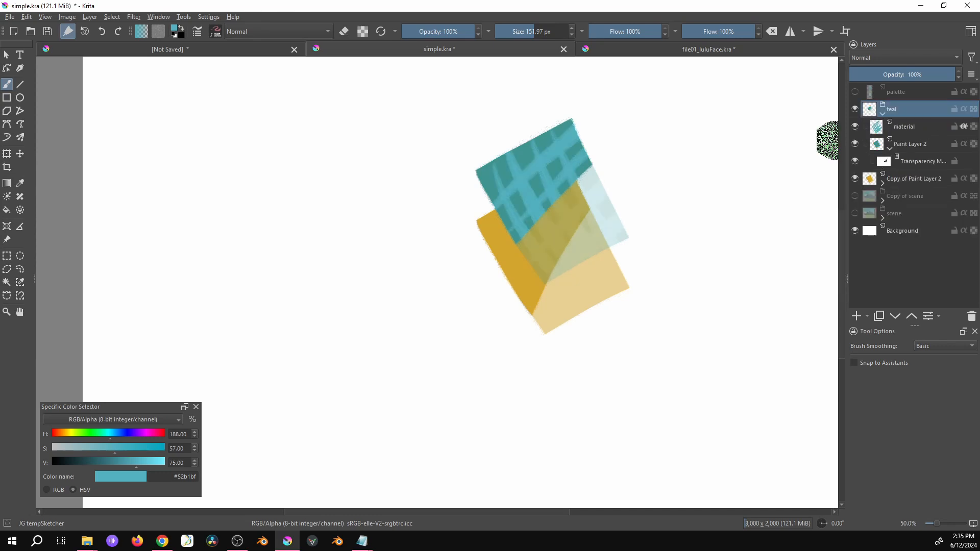
pyautogui.click(897, 145)
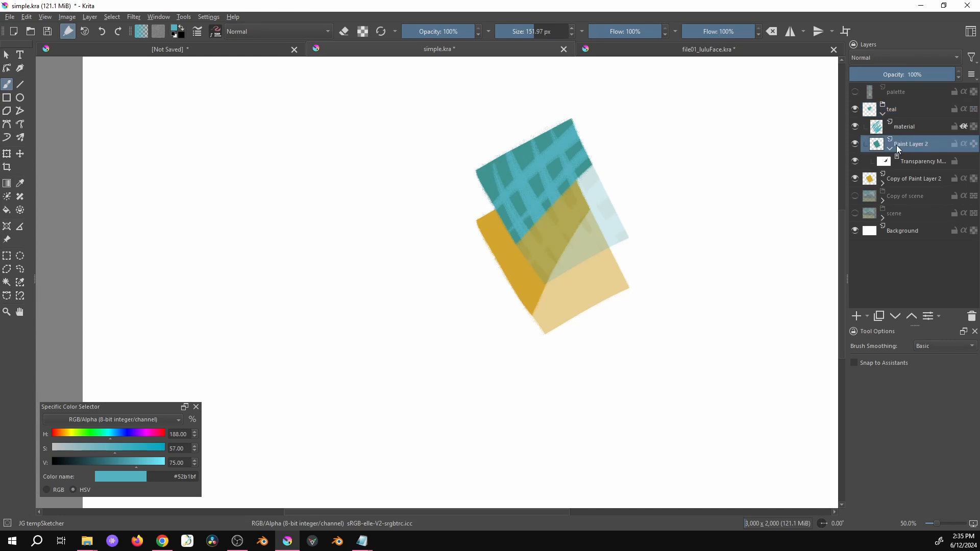
pyautogui.click(890, 148)
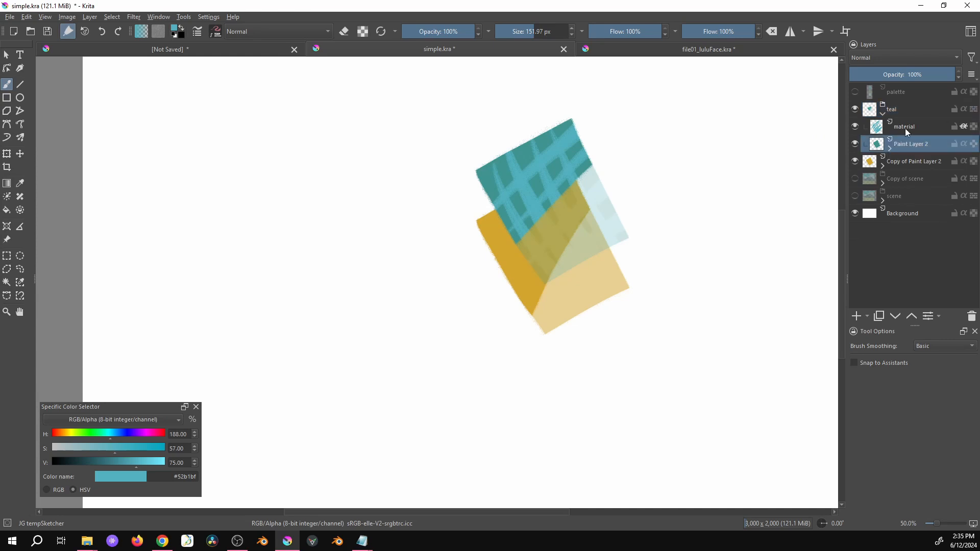
pyautogui.click(858, 127)
pyautogui.click(857, 127)
pyautogui.click(965, 127)
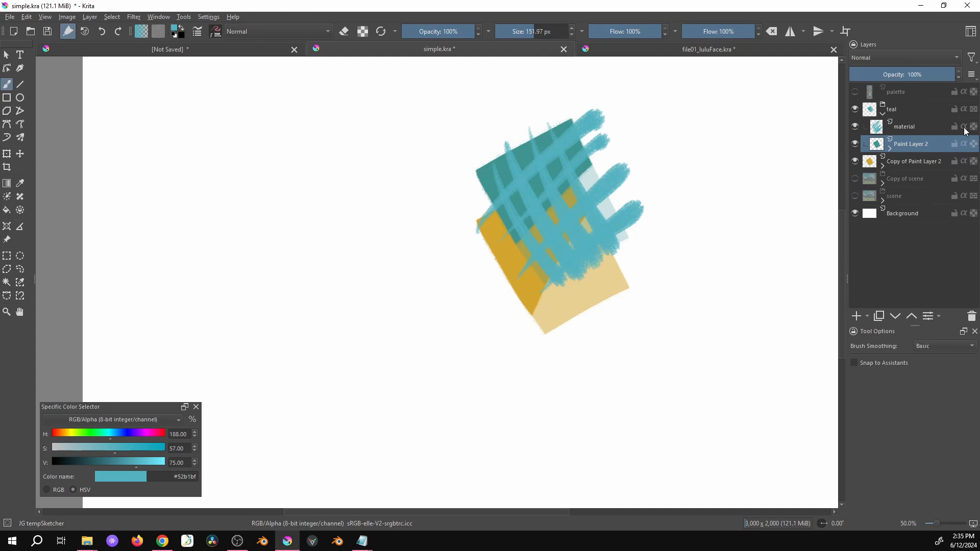
pyautogui.click(964, 128)
pyautogui.click(890, 148)
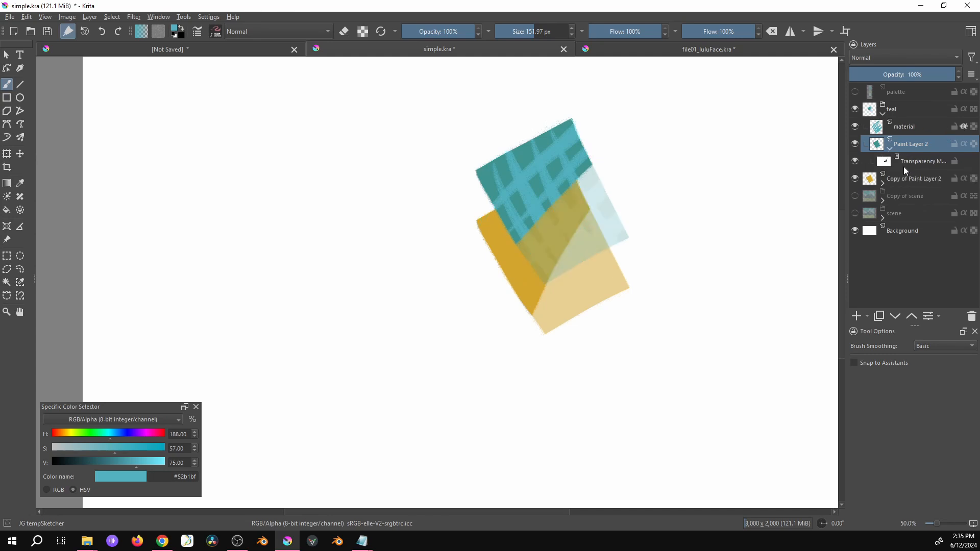
# Step: Compare the teal square with the material layer's alpha inheritance off and on, and with its transparency mask and material layer hidden and shown
pyautogui.click(916, 164)
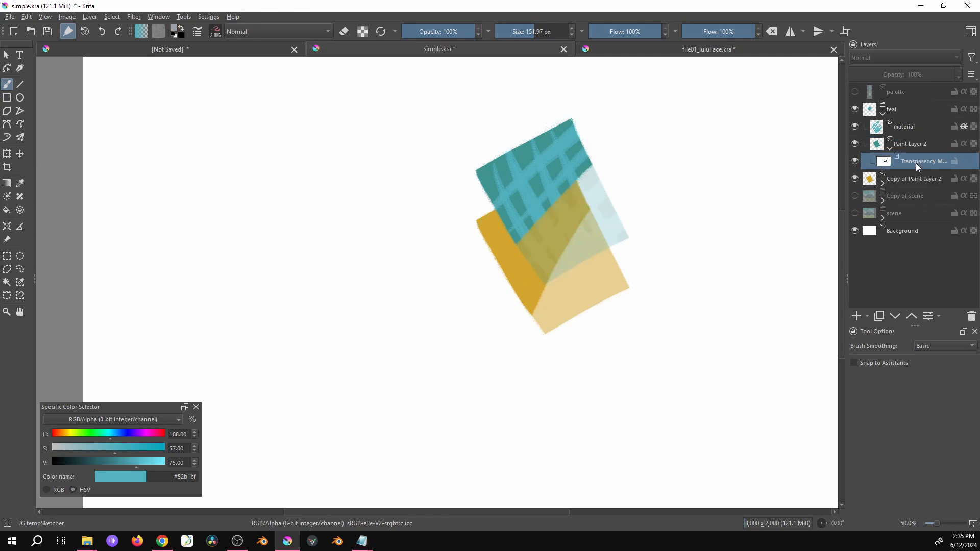
pyautogui.click(960, 128)
pyautogui.click(964, 127)
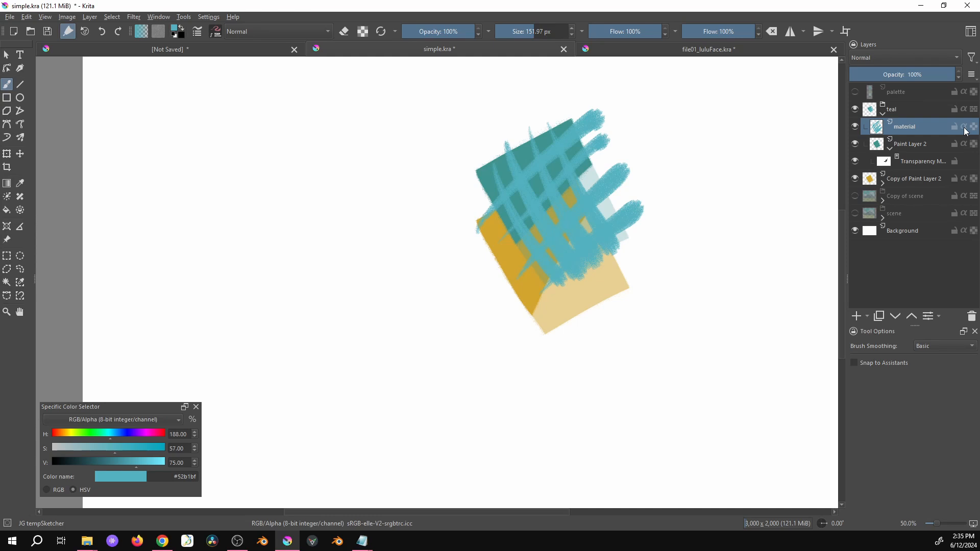
pyautogui.click(965, 127)
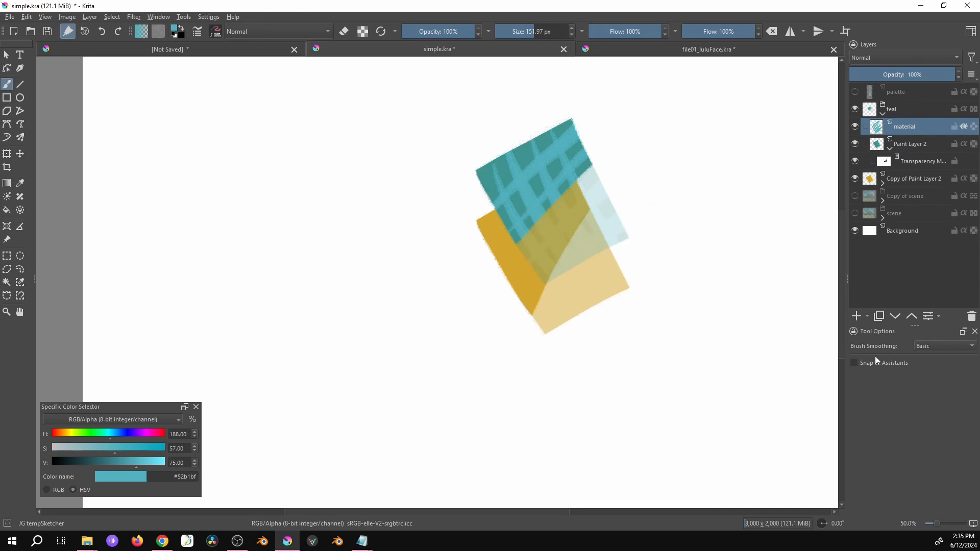
pyautogui.click(927, 145)
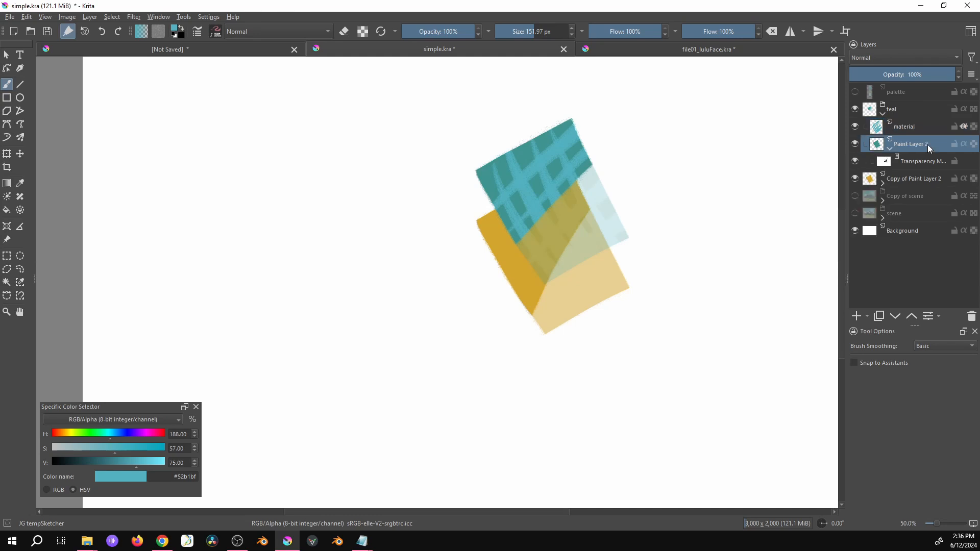
pyautogui.click(887, 164)
pyautogui.click(854, 161)
pyautogui.click(853, 161)
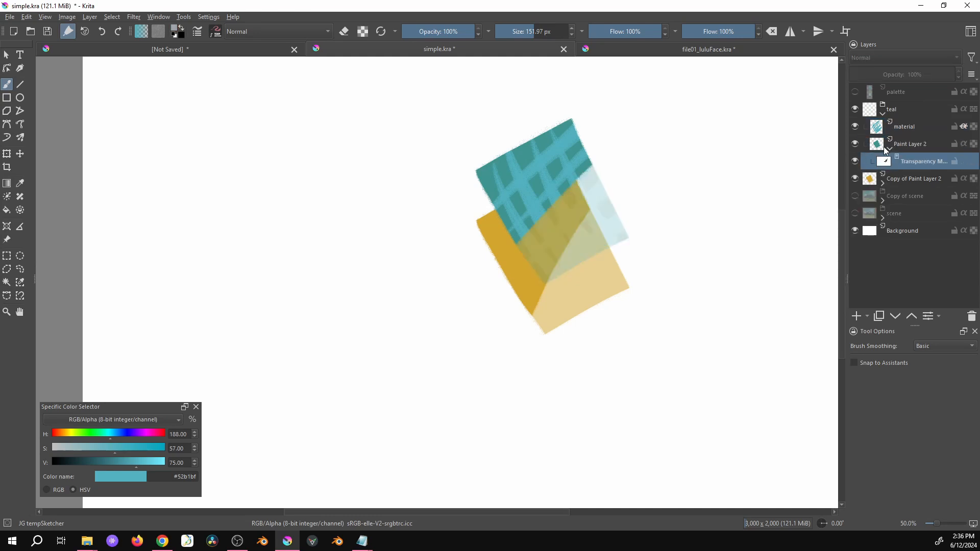
pyautogui.click(888, 149)
pyautogui.click(890, 128)
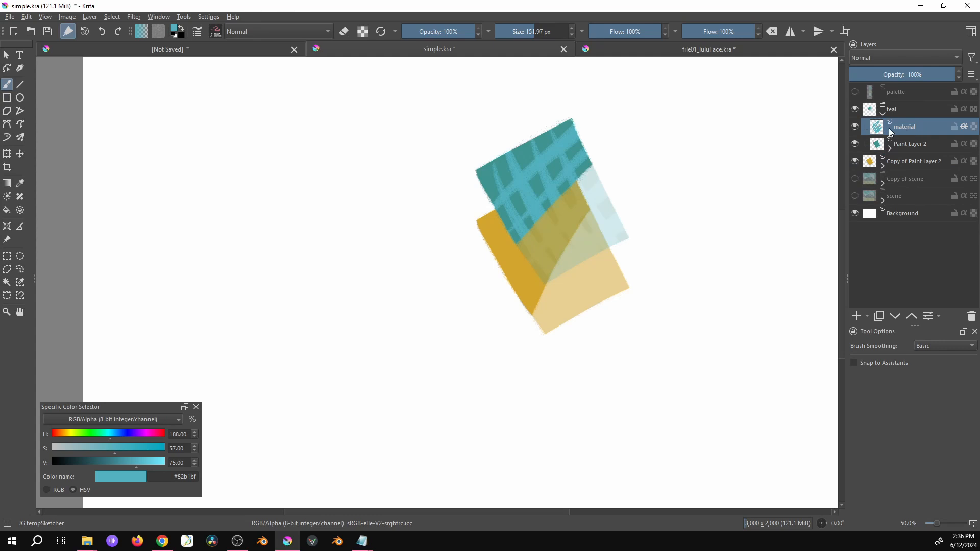
pyautogui.click(856, 126)
pyautogui.click(855, 126)
# Step: Collapse the teal group and add a transparency mask to the group as a whole
pyautogui.click(882, 114)
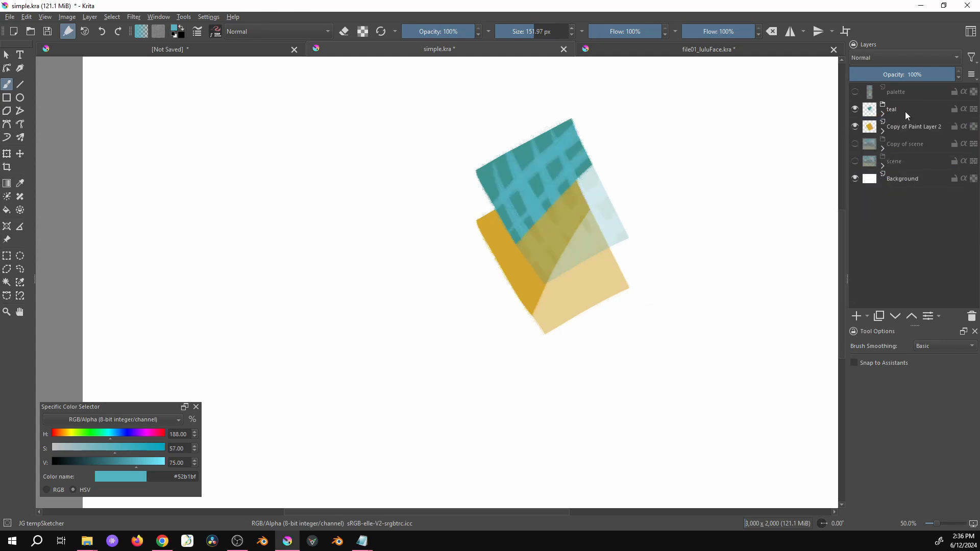
pyautogui.click(893, 113)
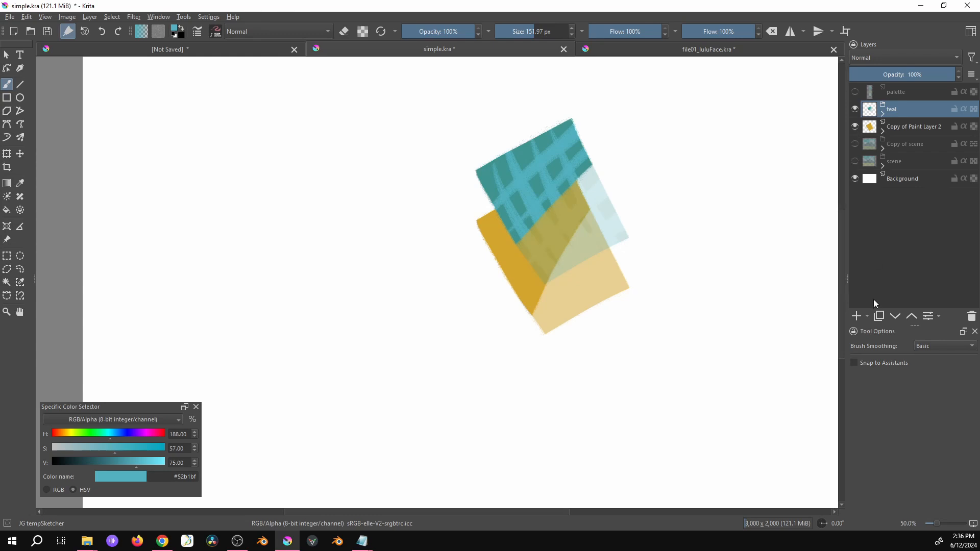
pyautogui.rightClick(903, 112)
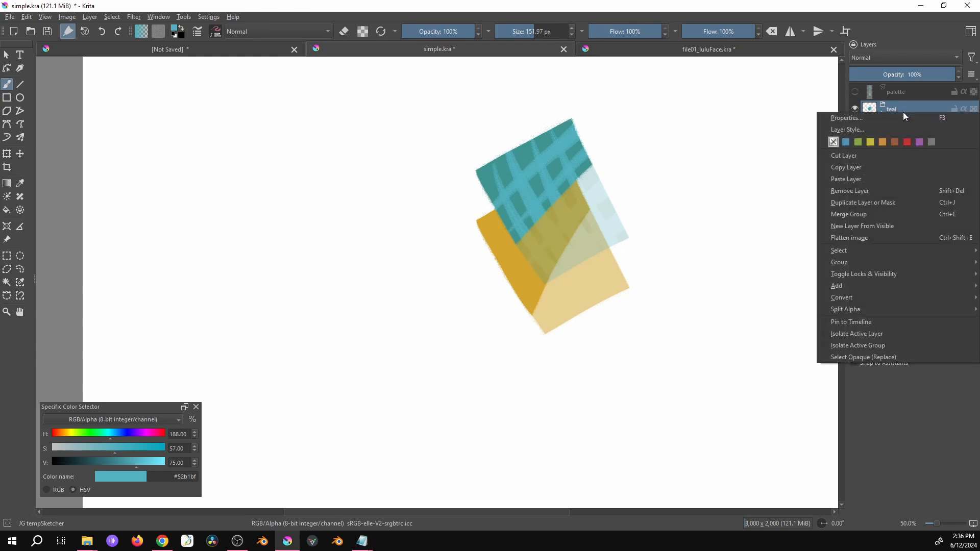
pyautogui.moveTo(873, 284)
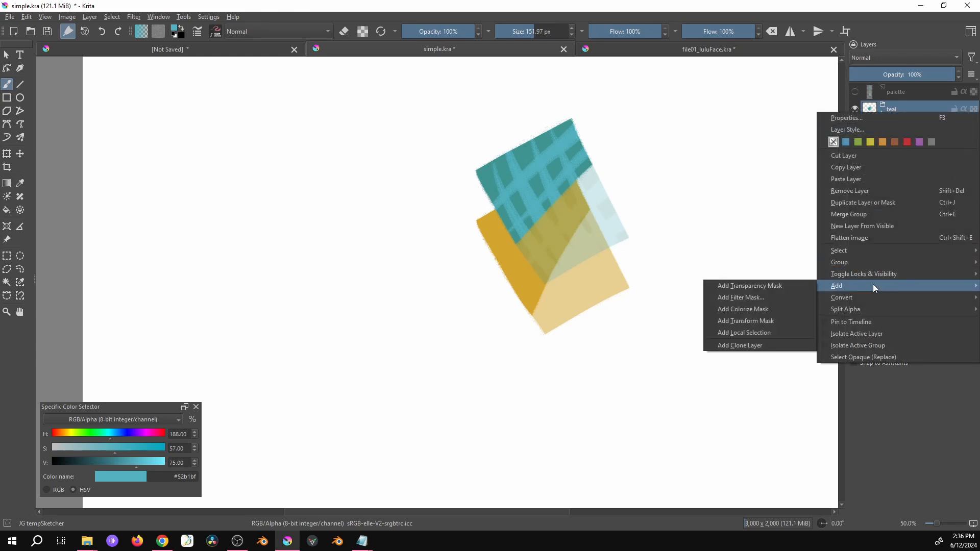
pyautogui.click(753, 287)
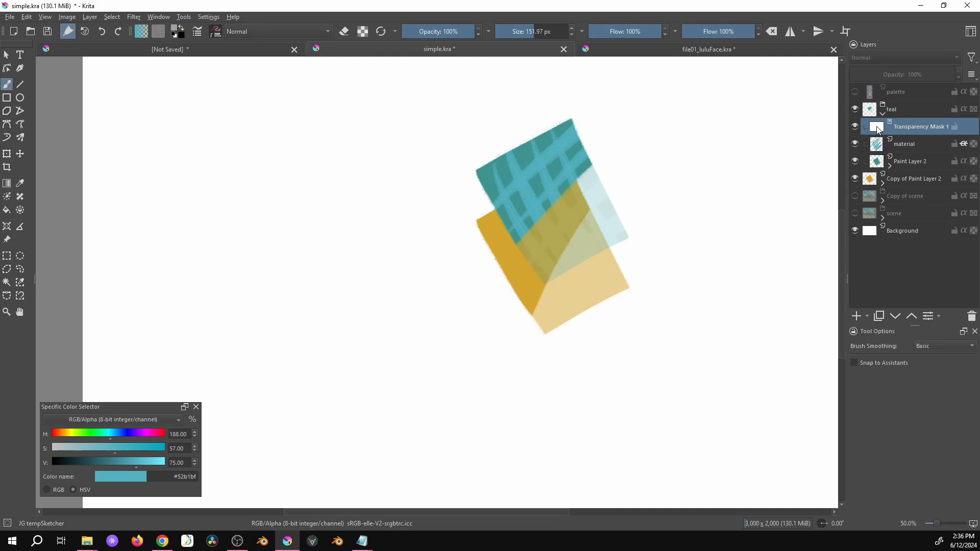
# Step: Examine how the teal group's own mask sits above its layers, with the Copy of scene group shown briefly for comparison
pyautogui.click(856, 196)
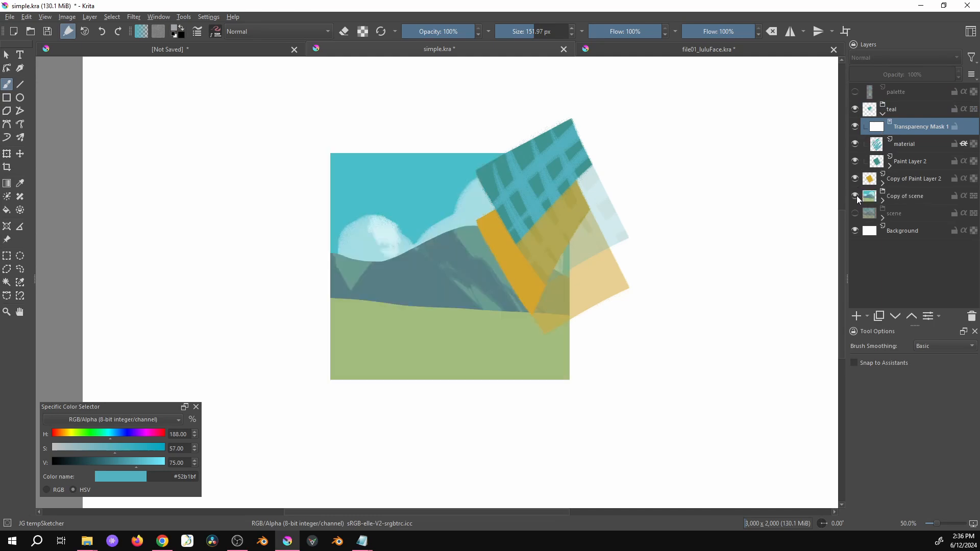
pyautogui.click(884, 201)
pyautogui.click(884, 201)
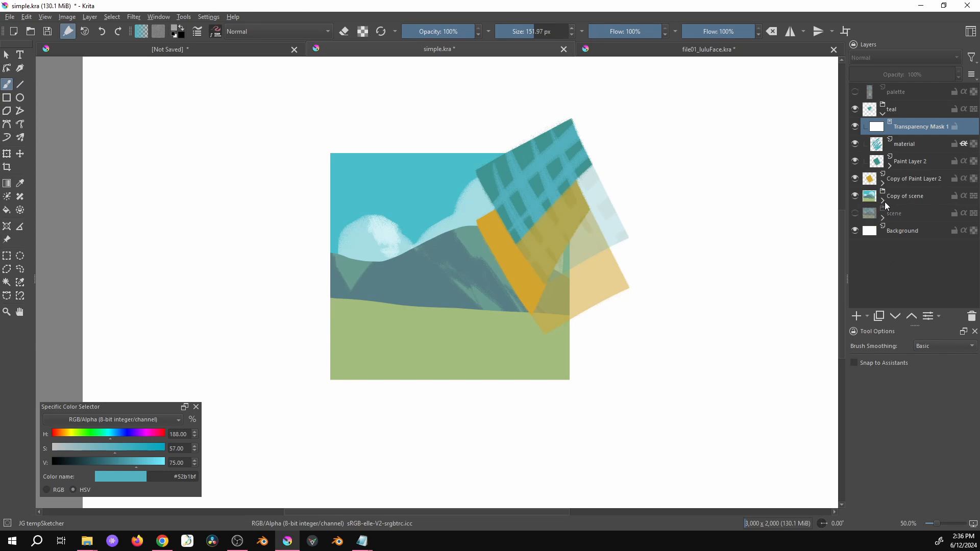
pyautogui.click(855, 196)
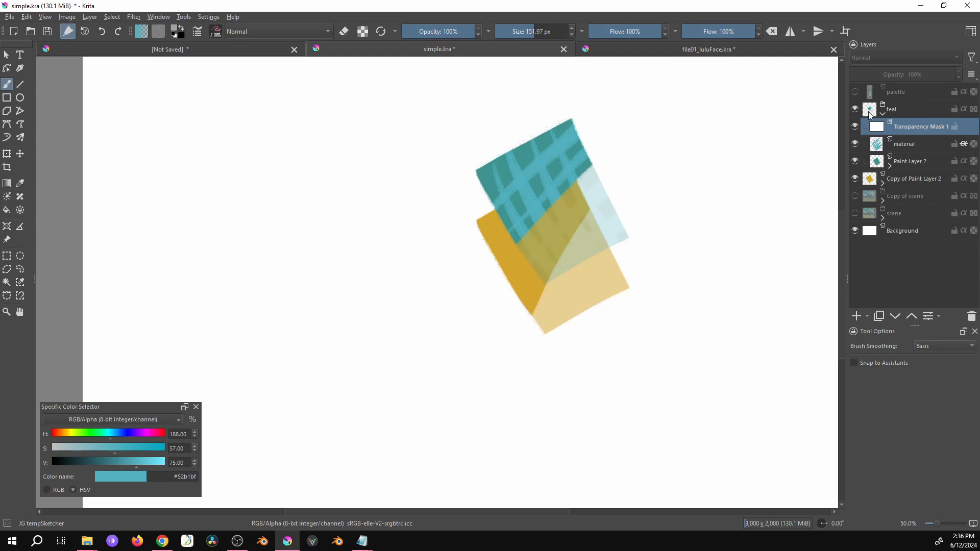
pyautogui.moveTo(900, 152)
pyautogui.click(893, 109)
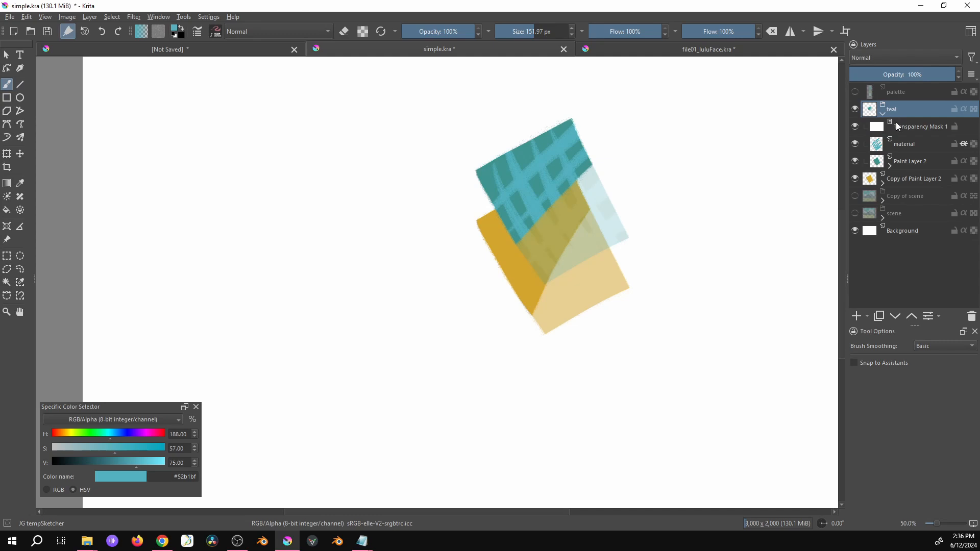
pyautogui.click(896, 121)
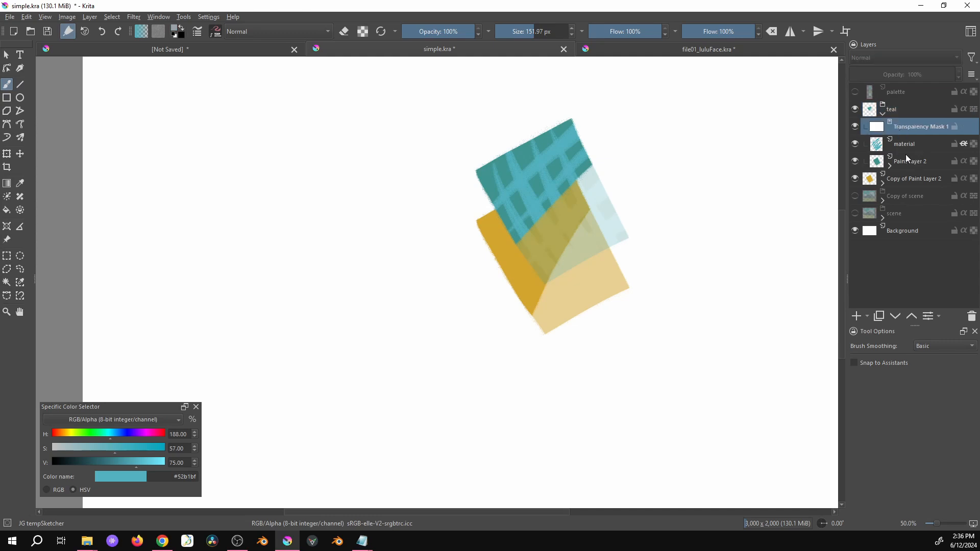
pyautogui.click(883, 112)
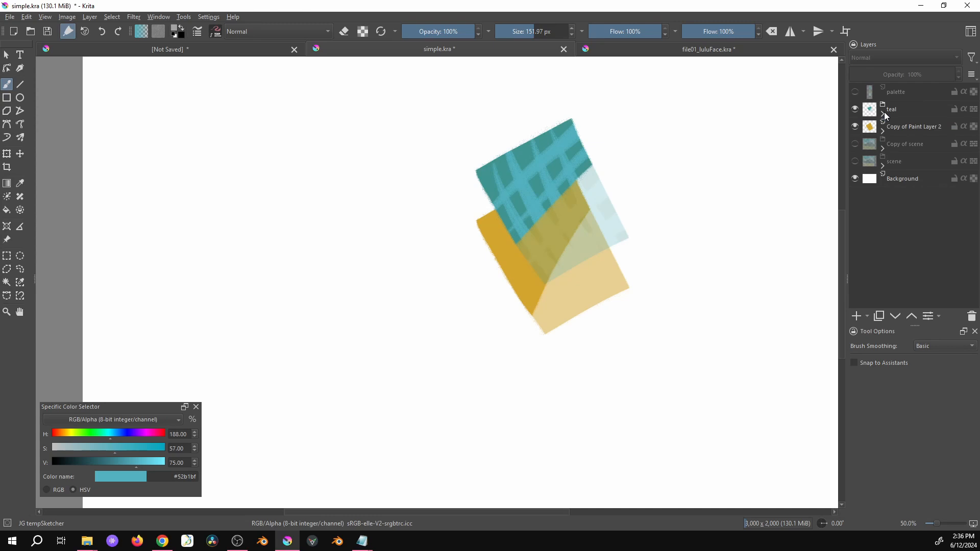
pyautogui.click(884, 113)
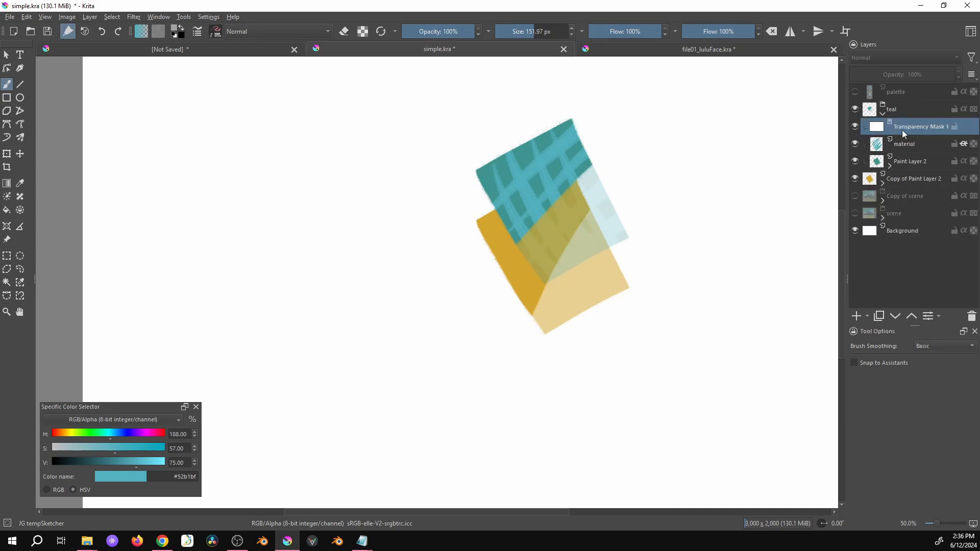
# Step: Paint the teal square's left and lower-right parts black on the group's transparency mask, and restore them by painting white
pyautogui.moveTo(475, 171)
pyautogui.mouseDown()
pyautogui.moveTo(477, 207)
pyautogui.moveTo(516, 125)
pyautogui.mouseUp()
pyautogui.moveTo(627, 223)
pyautogui.mouseDown()
pyautogui.moveTo(604, 273)
pyautogui.moveTo(581, 281)
pyautogui.moveTo(587, 258)
pyautogui.moveTo(592, 288)
pyautogui.mouseUp()
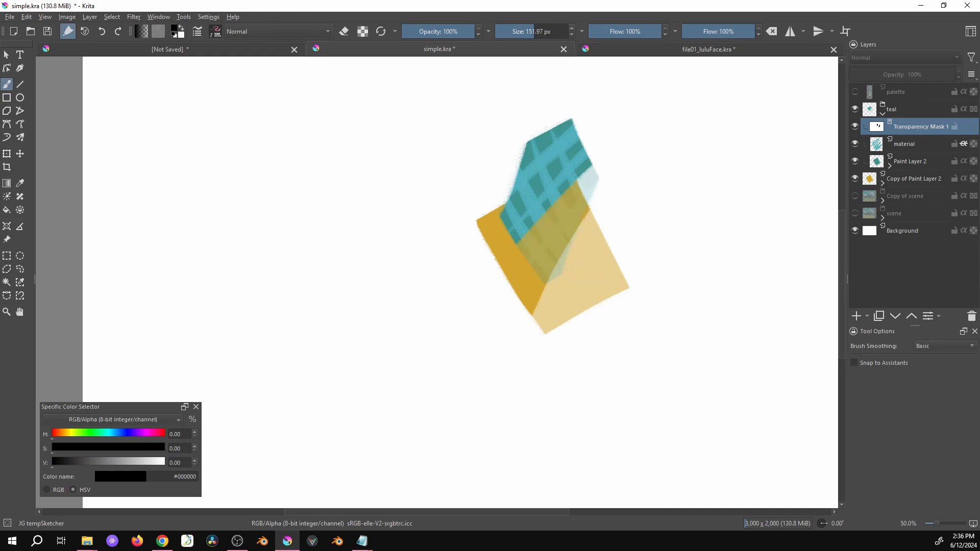
pyautogui.press('x')
pyautogui.moveTo(488, 214); pyautogui.dragTo(514, 139)
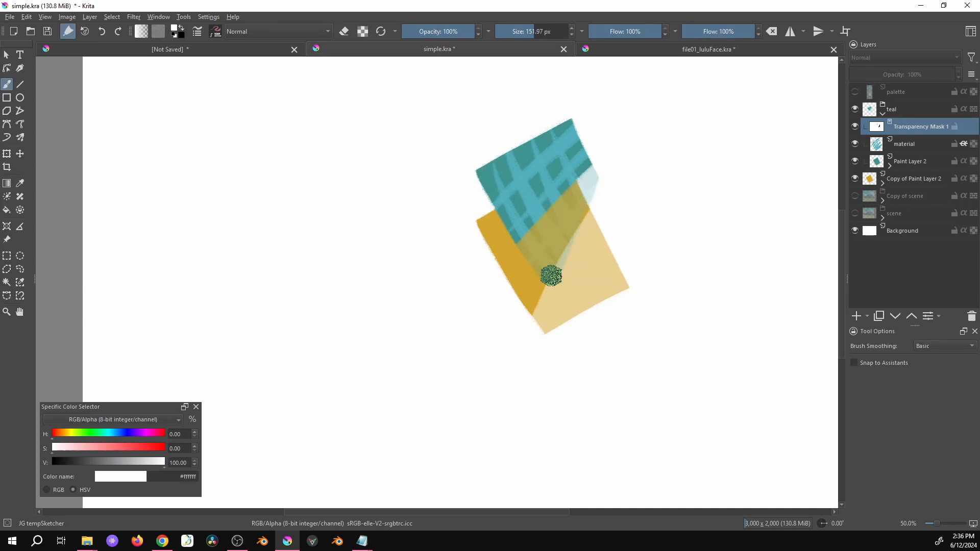
pyautogui.moveTo(552, 273); pyautogui.dragTo(649, 211)
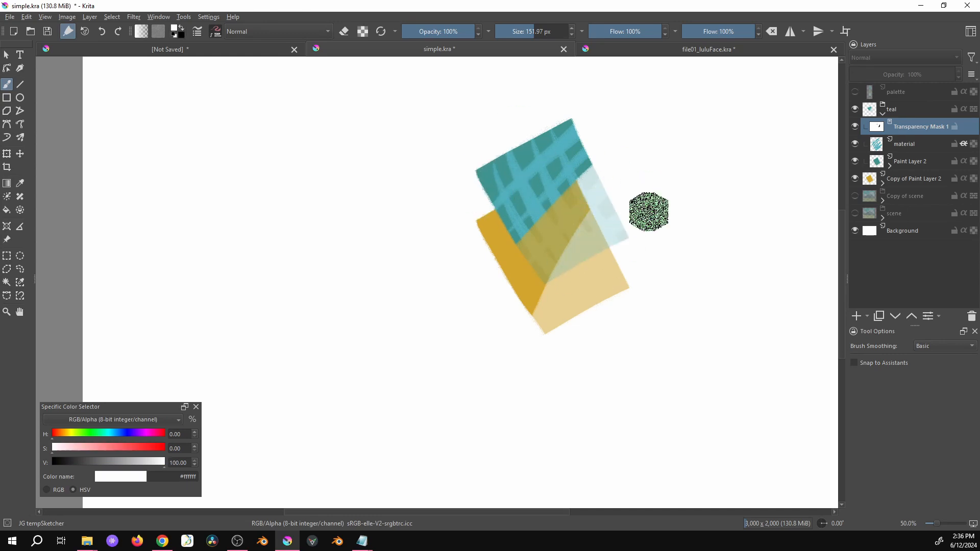
# Step: Examine the teal group's contents by hiding and showing the material layer and the transparency mask nested under Paint Layer 2
pyautogui.click(883, 113)
pyautogui.click(882, 112)
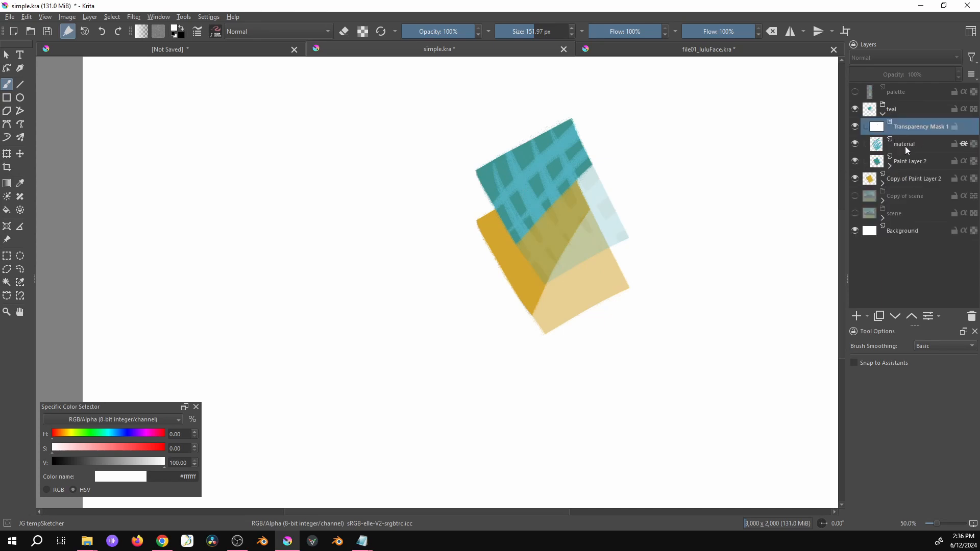
pyautogui.click(907, 148)
pyautogui.click(855, 144)
pyautogui.click(855, 143)
pyautogui.click(889, 162)
pyautogui.click(911, 164)
pyautogui.click(855, 178)
pyautogui.click(855, 178)
pyautogui.click(890, 164)
pyautogui.click(919, 126)
# Step: Hide the teal group and Copy of Paint Layer 2, and show the Copy of scene group
pyautogui.click(883, 114)
pyautogui.click(855, 108)
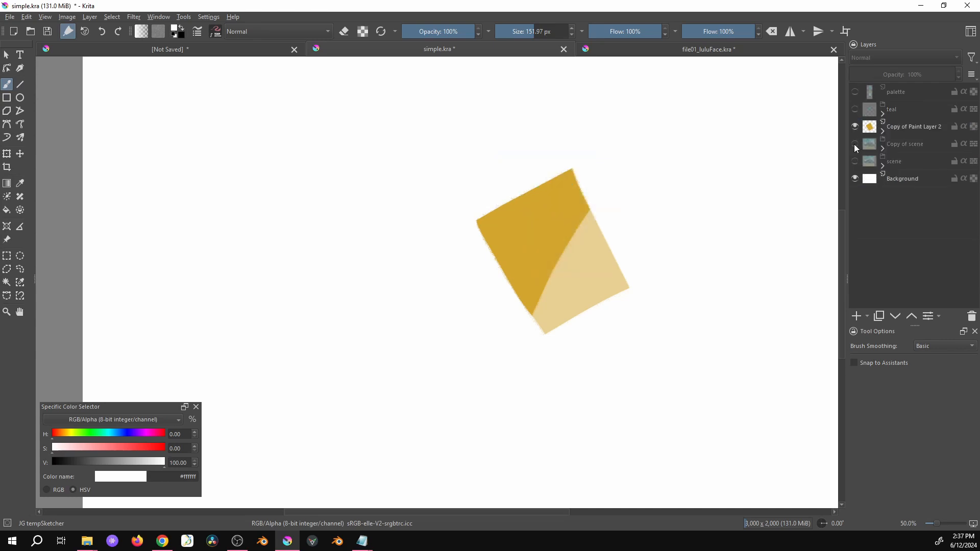
pyautogui.click(855, 143)
pyautogui.click(855, 126)
# Step: Review the layers inside the Copy of scene group and add a transparency mask to the whole group
pyautogui.click(882, 148)
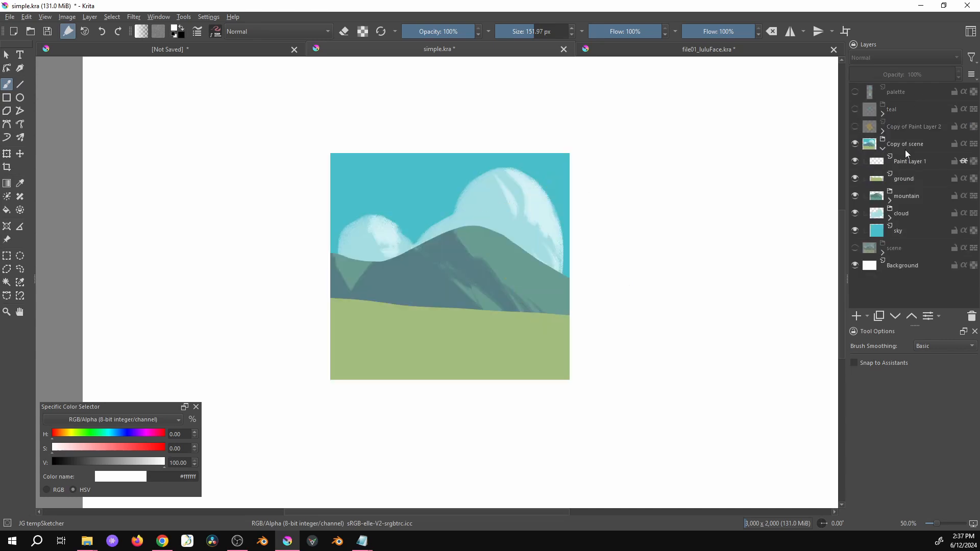
pyautogui.click(902, 145)
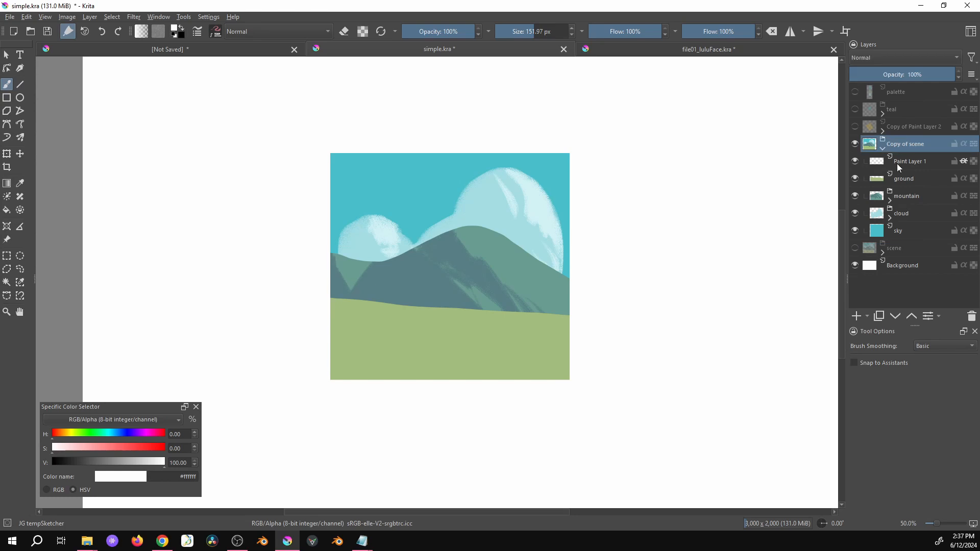
pyautogui.click(884, 149)
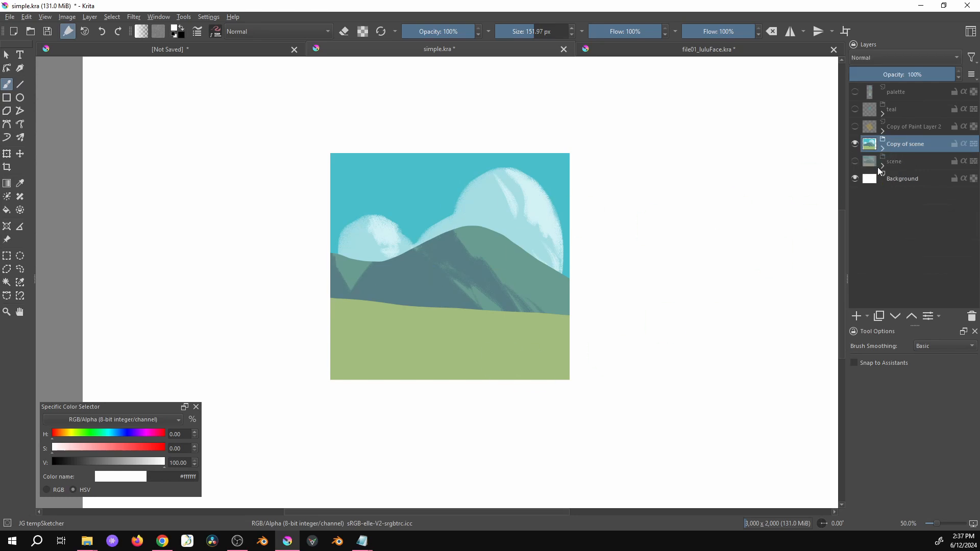
pyautogui.rightClick(906, 142)
pyautogui.moveTo(845, 318)
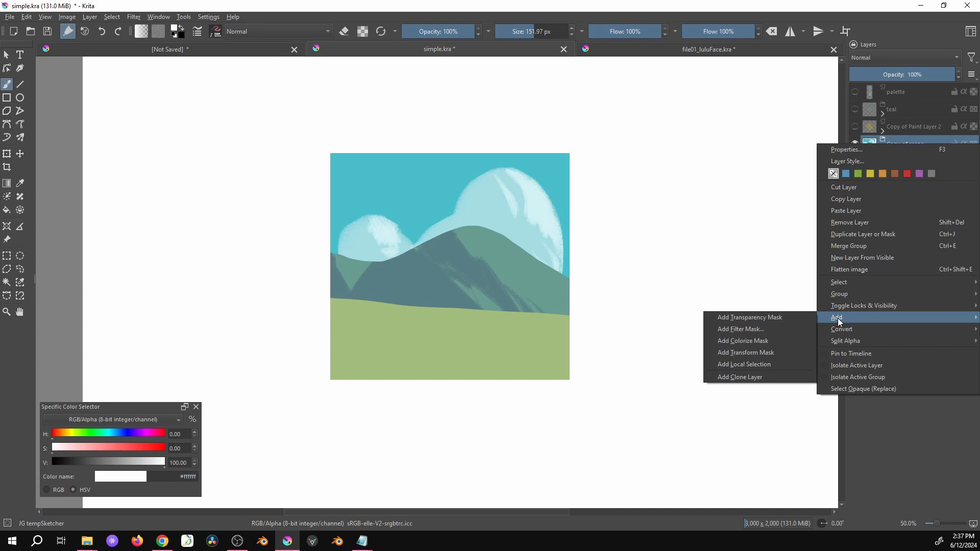
pyautogui.click(786, 317)
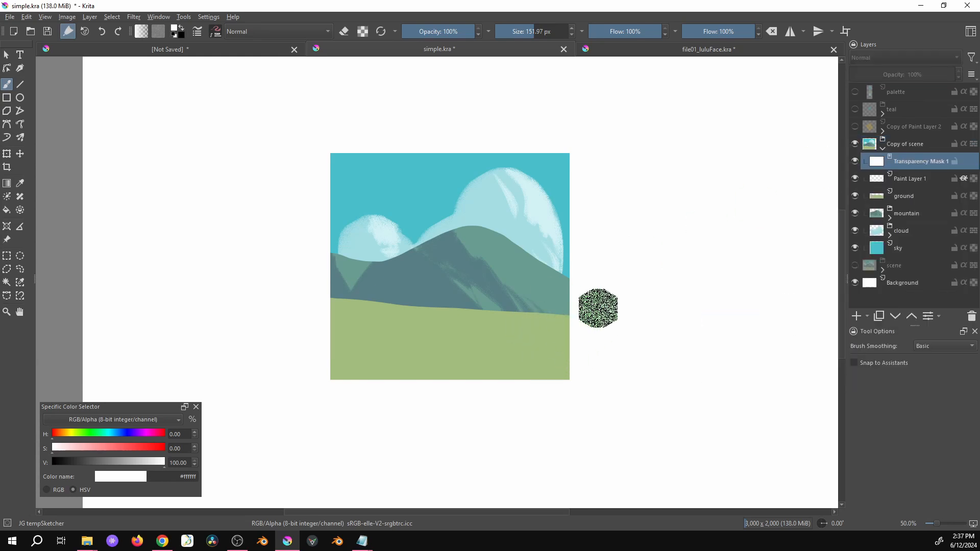
# Step: Paint black #000000 strokes across the right and lower parts of the landscape on the Copy of scene group's transparency mask
pyautogui.press('d')
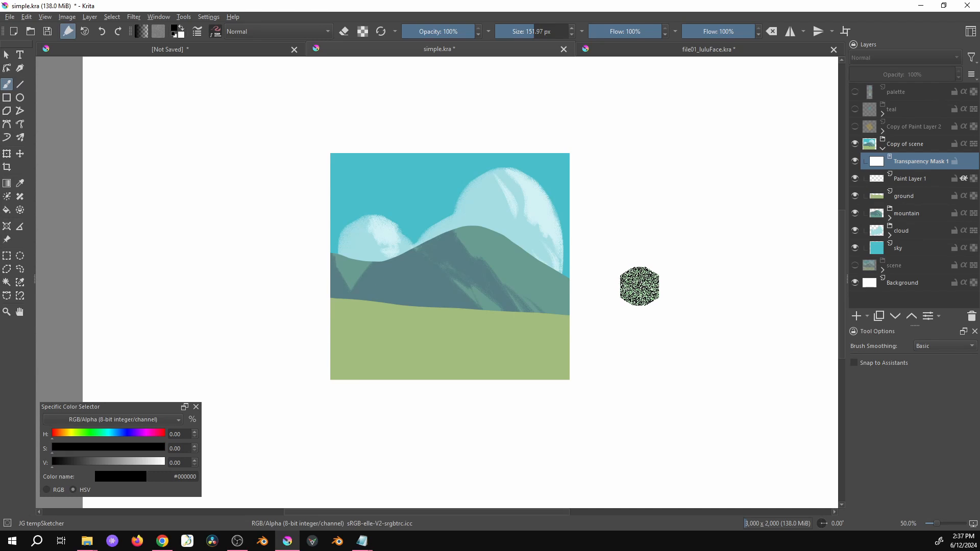
pyautogui.moveTo(541, 399); pyautogui.dragTo(627, 306)
pyautogui.moveTo(610, 243); pyautogui.dragTo(434, 403)
pyautogui.moveTo(573, 201)
pyautogui.mouseDown()
pyautogui.moveTo(384, 356)
pyautogui.moveTo(577, 180)
pyautogui.mouseUp()
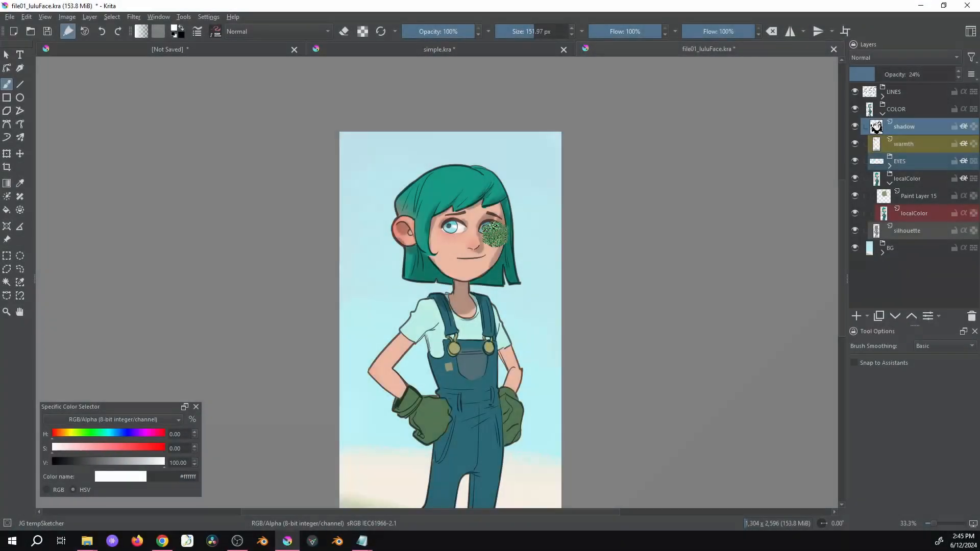
# Step: Set the shadow layer's opacity to 46% in file01_luluFace.kra while viewing the character's face at 100% zoom
pyautogui.scroll(3, 494, 233)
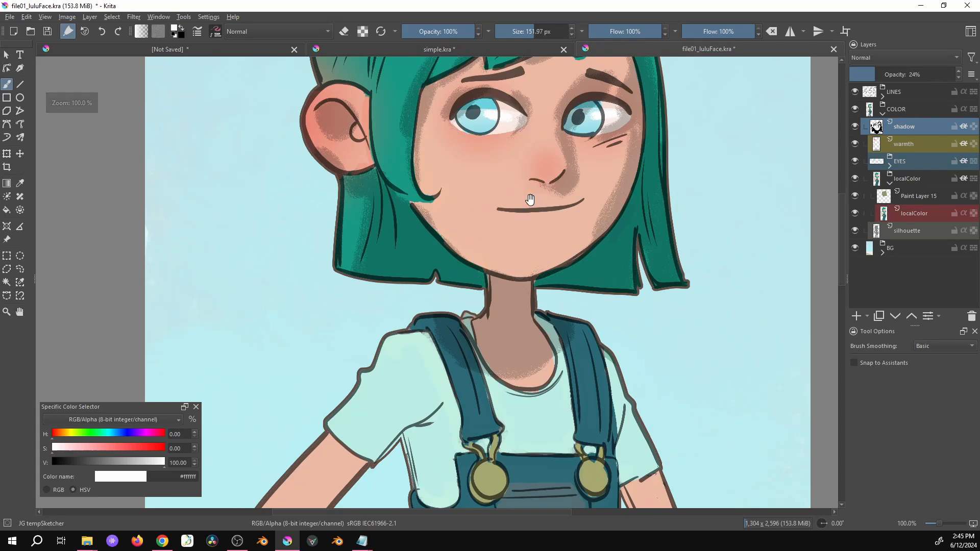
pyautogui.moveTo(530, 199)
pyautogui.mouseDown()
pyautogui.moveTo(596, 276)
pyautogui.moveTo(582, 311)
pyautogui.mouseUp()
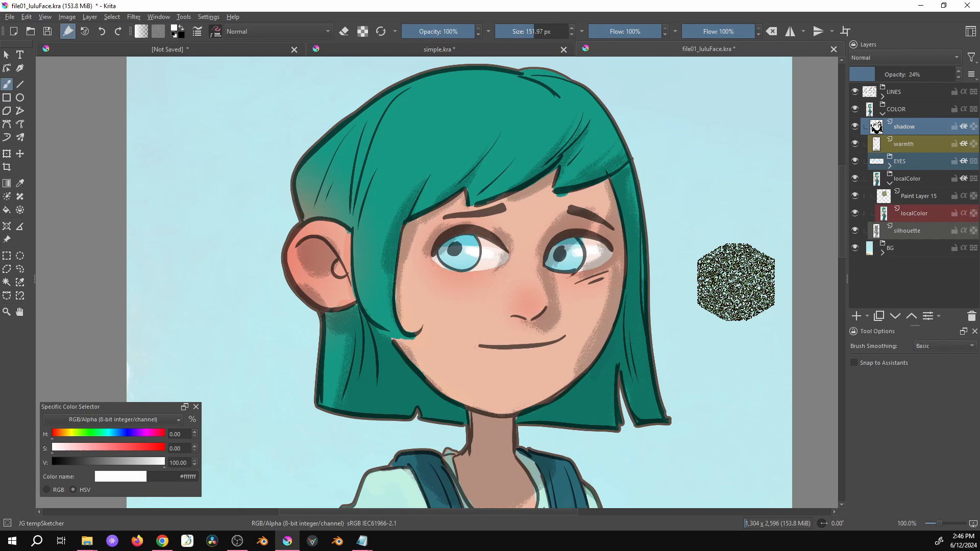
pyautogui.press('-')
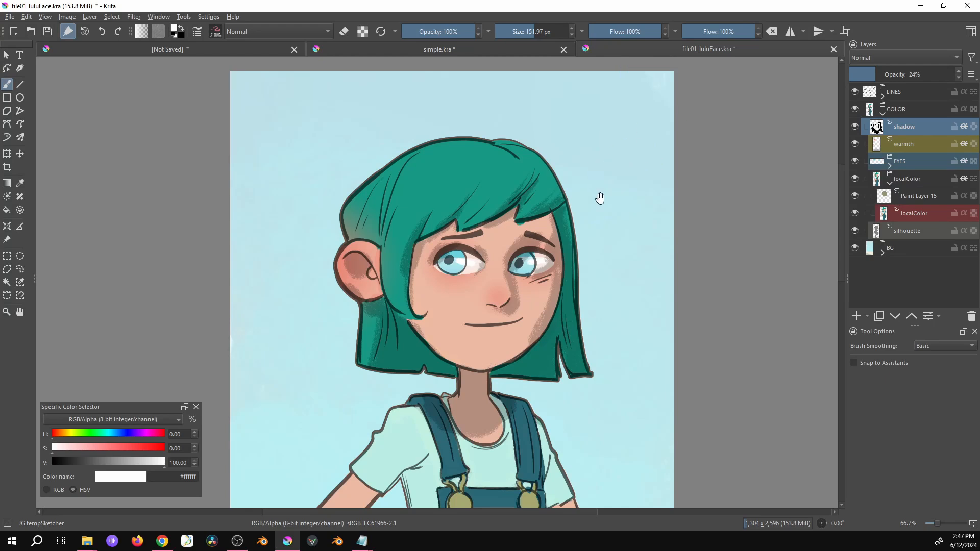
pyautogui.moveTo(601, 198); pyautogui.dragTo(628, 191)
pyautogui.hotkey('ctrl', '+')
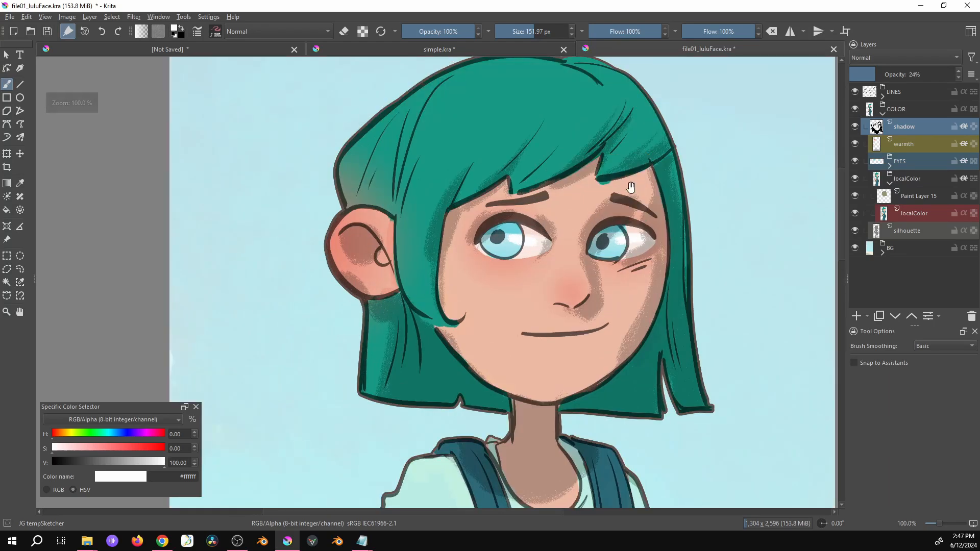
pyautogui.moveTo(876, 76); pyautogui.dragTo(897, 76)
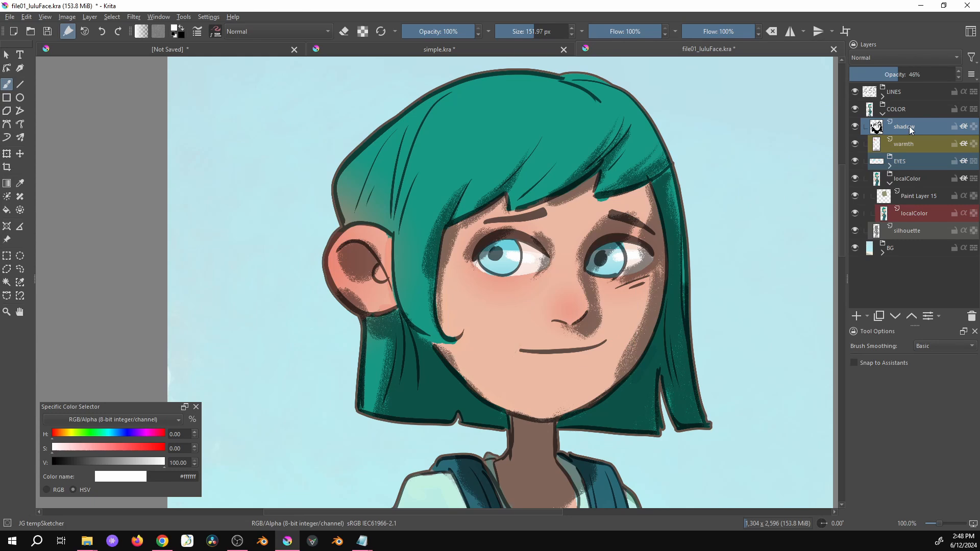
# Step: Compare the character with the shadow layer hidden and shown, leaving the layer visible
pyautogui.click(856, 126)
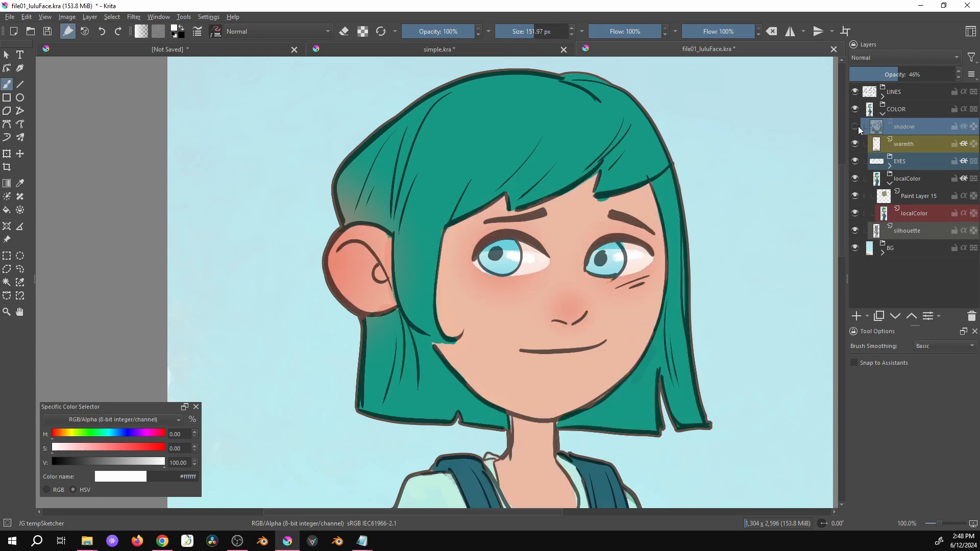
pyautogui.click(855, 126)
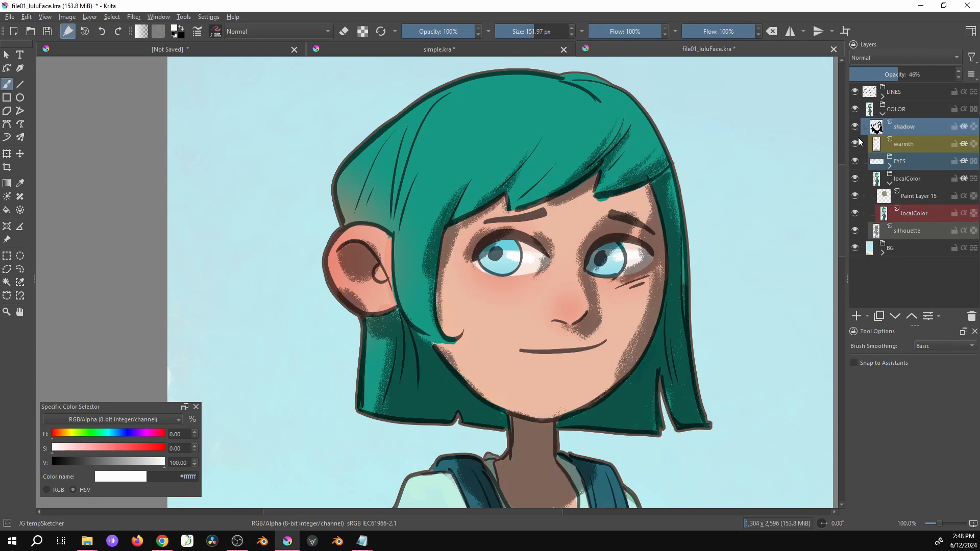
pyautogui.click(856, 127)
pyautogui.click(856, 128)
# Step: Start a new filter mask on the shadow layer and choose the Blur filter for it
pyautogui.rightClick(910, 127)
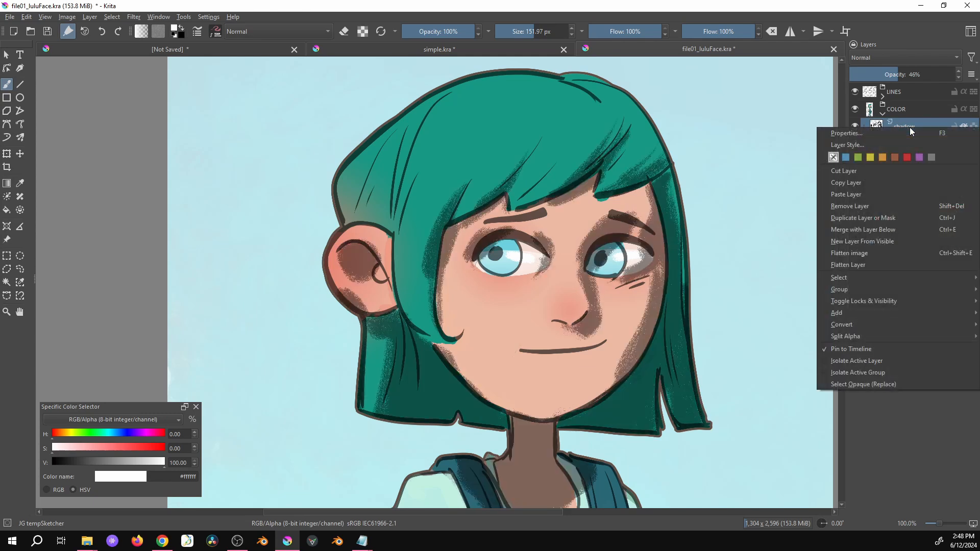
pyautogui.moveTo(856, 314)
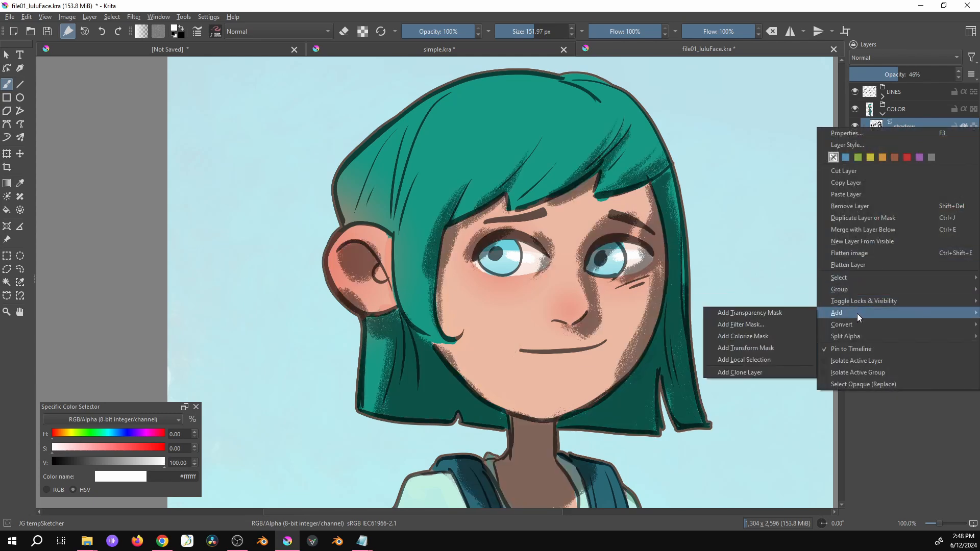
pyautogui.click(753, 326)
pyautogui.moveTo(394, 113); pyautogui.dragTo(191, 82)
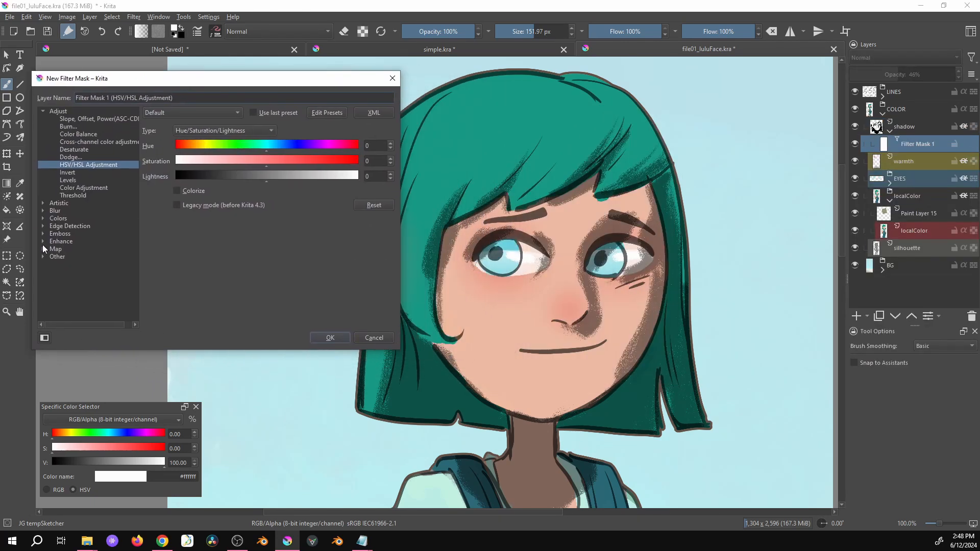
pyautogui.click(43, 211)
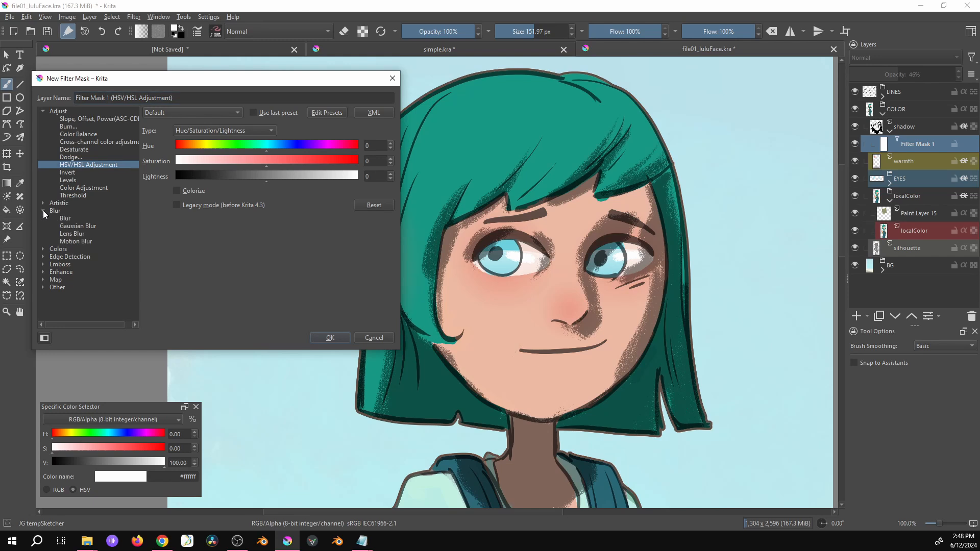
pyautogui.click(72, 218)
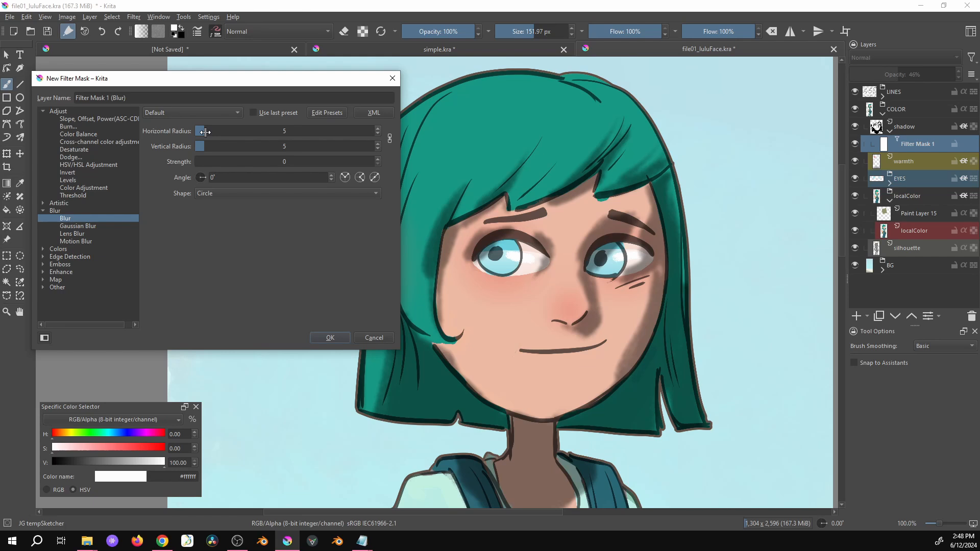
# Step: Set the blur strength to 26 and the linked horizontal and vertical radii to 22
pyautogui.moveTo(203, 161); pyautogui.dragTo(242, 162)
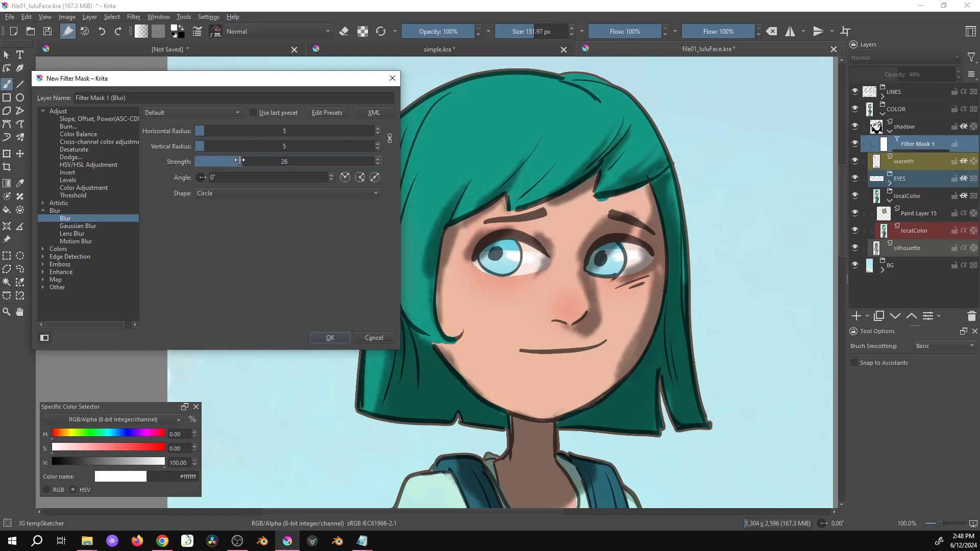
pyautogui.moveTo(206, 126); pyautogui.dragTo(237, 127)
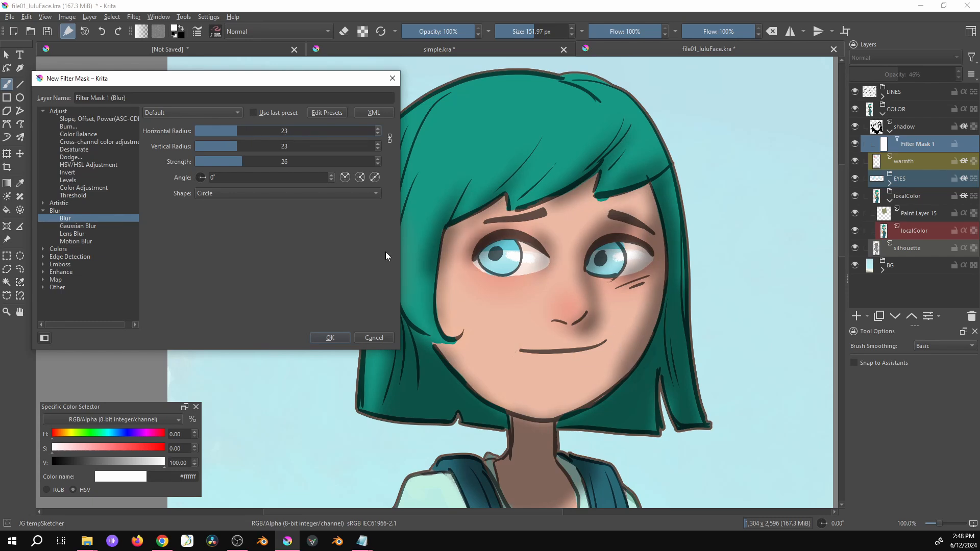
pyautogui.moveTo(258, 131); pyautogui.dragTo(234, 130)
# Step: Unlink the blur radii, set horizontal radius 16, vertical radius 37 and strength 22, and create the filter mask
pyautogui.click(390, 138)
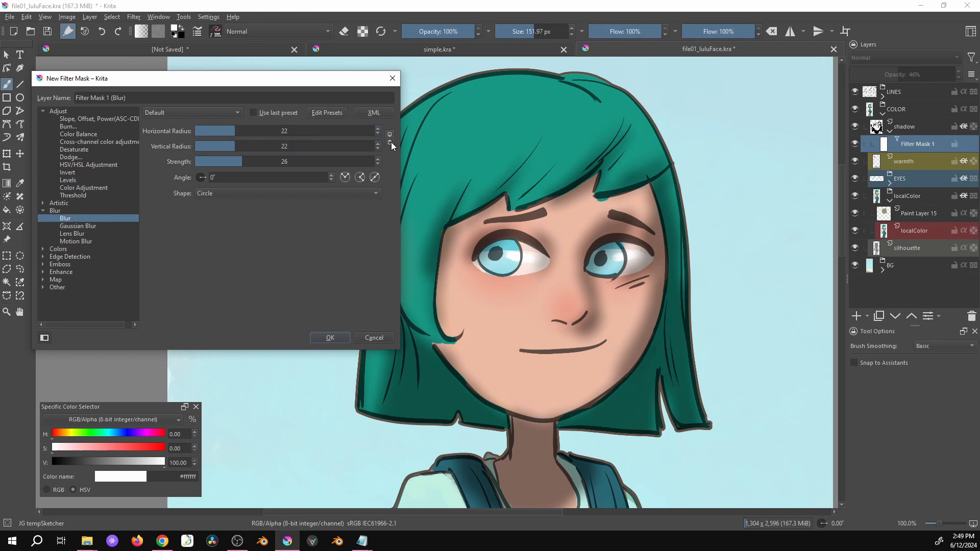
pyautogui.moveTo(234, 147); pyautogui.dragTo(198, 132)
pyautogui.moveTo(259, 148); pyautogui.dragTo(285, 148)
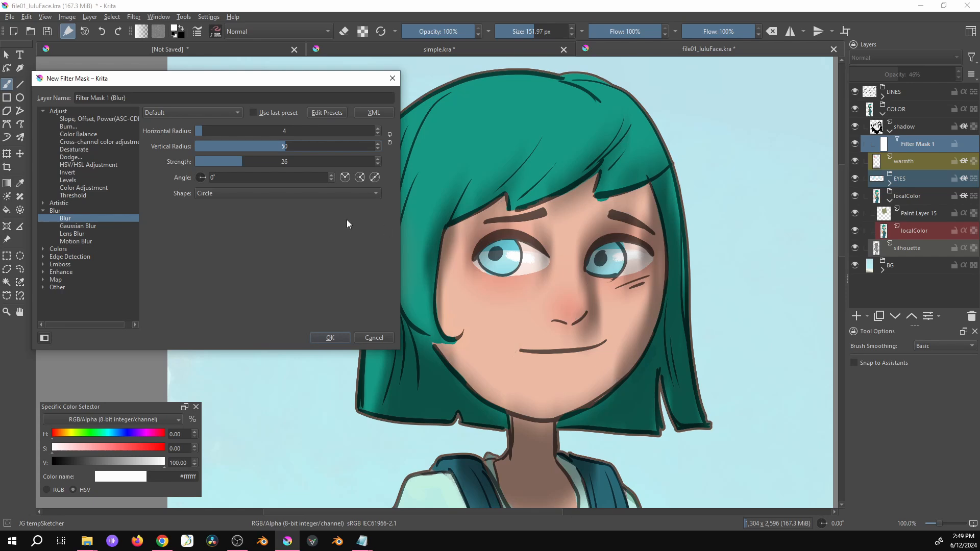
pyautogui.click(223, 130)
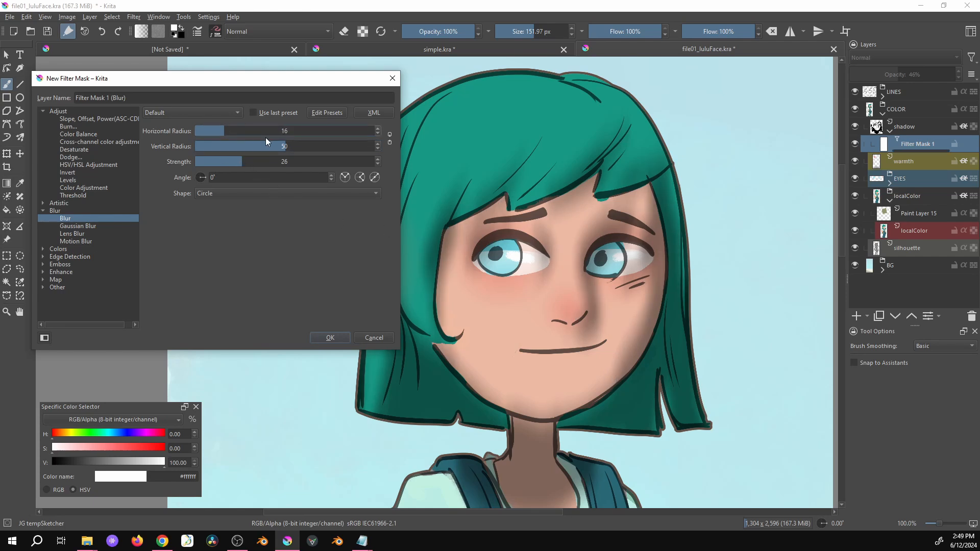
pyautogui.moveTo(283, 146); pyautogui.dragTo(235, 162)
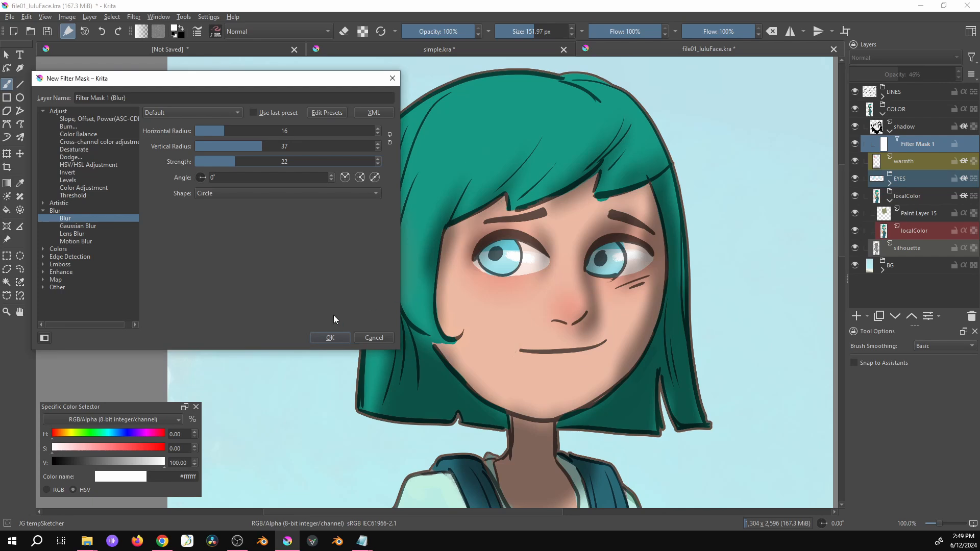
pyautogui.click(329, 338)
# Step: Paint black #000000 strokes on the shadow layer to extend the shadows over the cheek, jaw and front hair
pyautogui.click(903, 126)
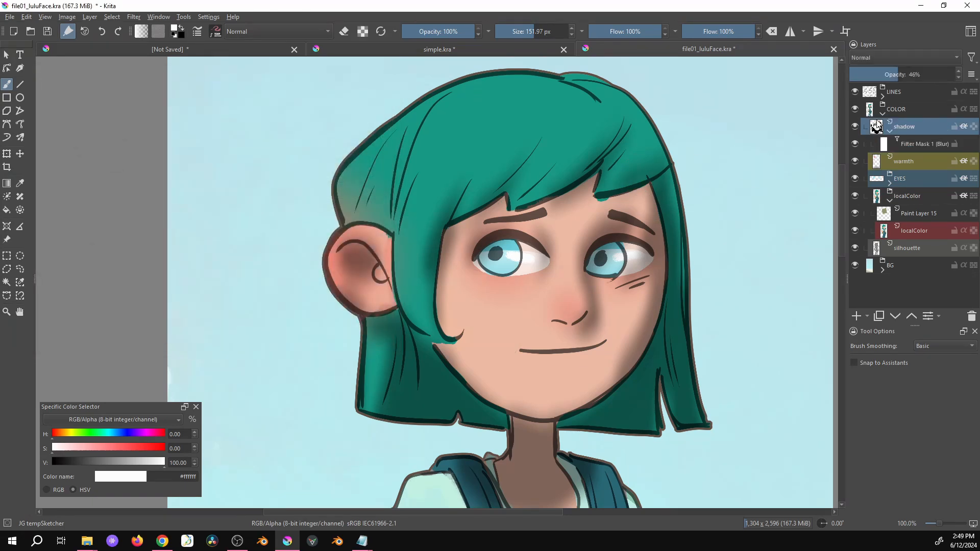
pyautogui.press('x')
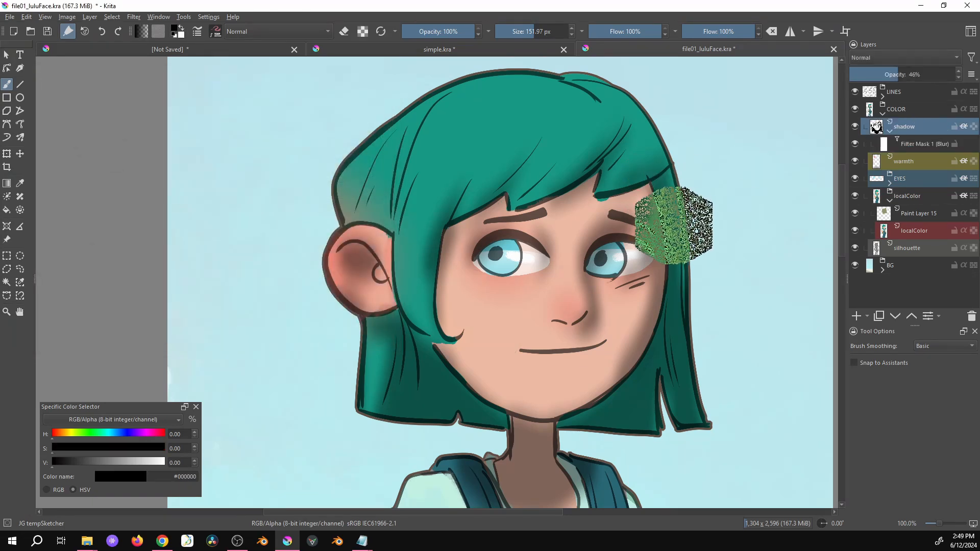
pyautogui.moveTo(675, 220)
pyautogui.mouseDown()
pyautogui.moveTo(666, 245)
pyautogui.moveTo(618, 248)
pyautogui.moveTo(614, 269)
pyautogui.mouseUp()
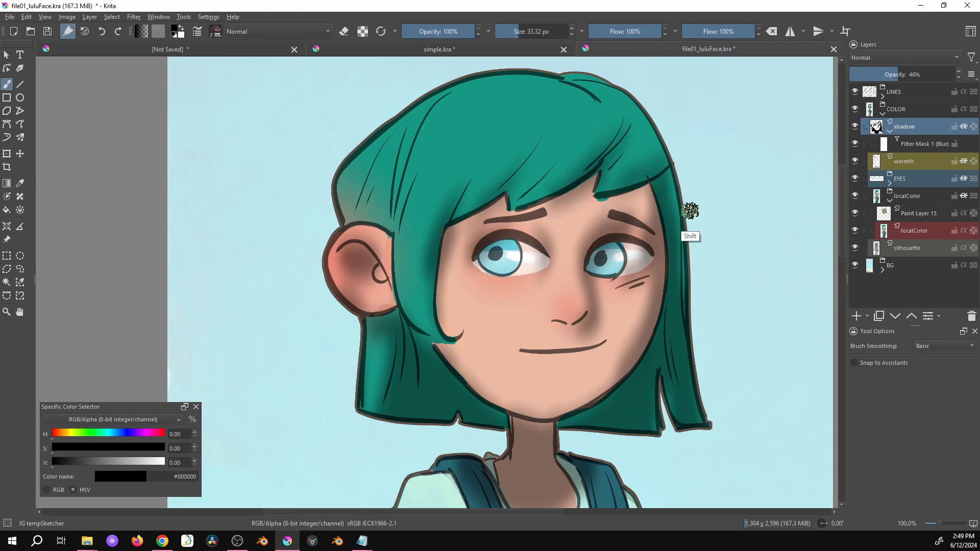
pyautogui.moveTo(644, 310); pyautogui.dragTo(674, 309)
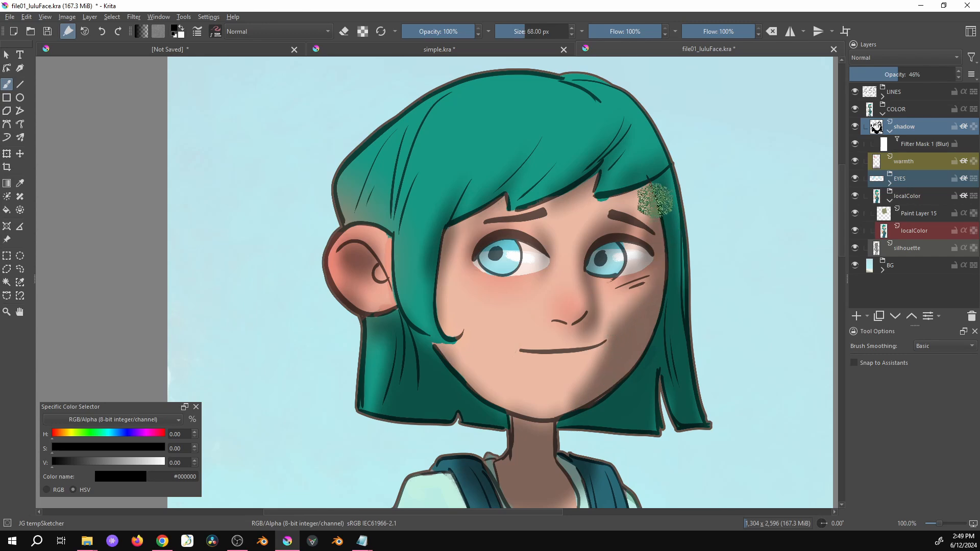
pyautogui.moveTo(647, 165)
pyautogui.mouseDown()
pyautogui.moveTo(659, 156)
pyautogui.moveTo(657, 132)
pyautogui.moveTo(650, 162)
pyautogui.moveTo(612, 149)
pyautogui.moveTo(562, 169)
pyautogui.moveTo(587, 104)
pyautogui.moveTo(531, 191)
pyautogui.moveTo(544, 153)
pyautogui.mouseUp()
pyautogui.keyDown('shift'); pyautogui.moveTo(650, 228); pyautogui.dragTo(686, 228); pyautogui.keyUp('shift')
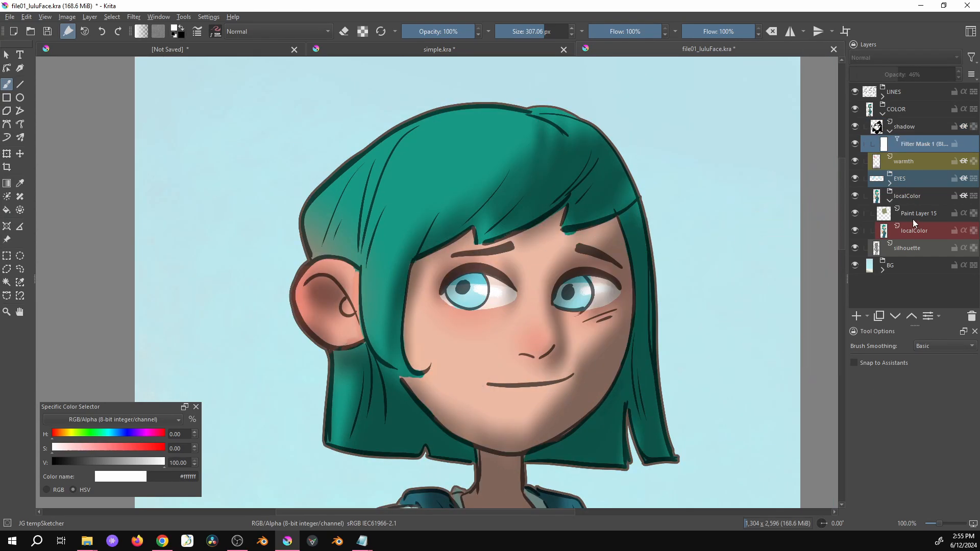
# Step: Paint black #000000 on the blur filter mask along the hair shadow from the crown to the lower hair, with a brush about 156 px wide
pyautogui.click(855, 144)
pyautogui.click(856, 145)
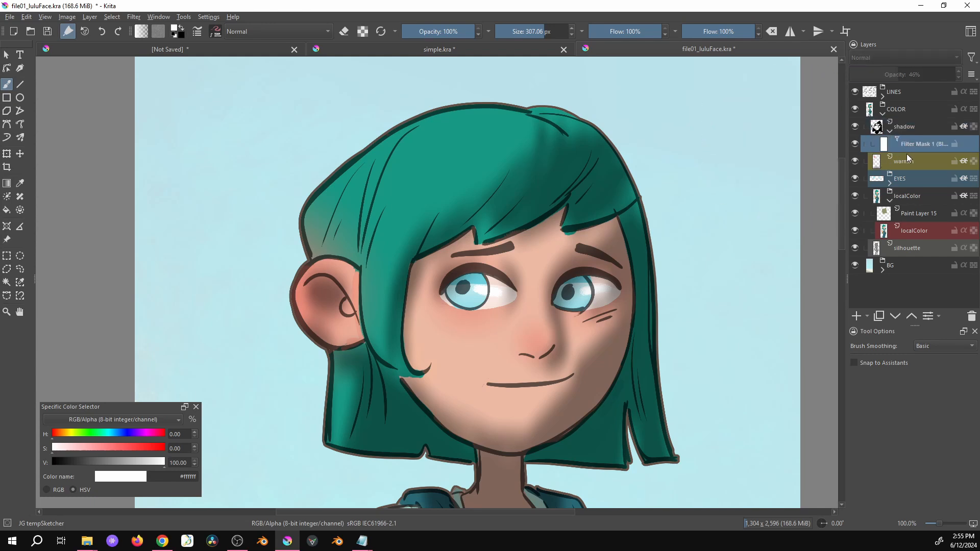
pyautogui.keyDown('shift'); pyautogui.moveTo(681, 250); pyautogui.dragTo(634, 251); pyautogui.keyUp('shift')
pyautogui.press('x')
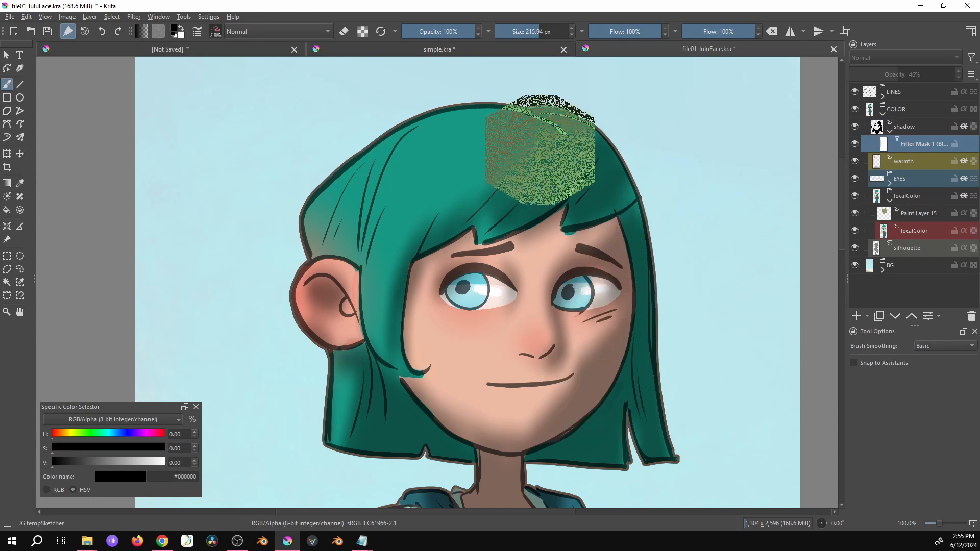
pyautogui.keyDown('shift'); pyautogui.moveTo(690, 262); pyautogui.dragTo(658, 263); pyautogui.keyUp('shift')
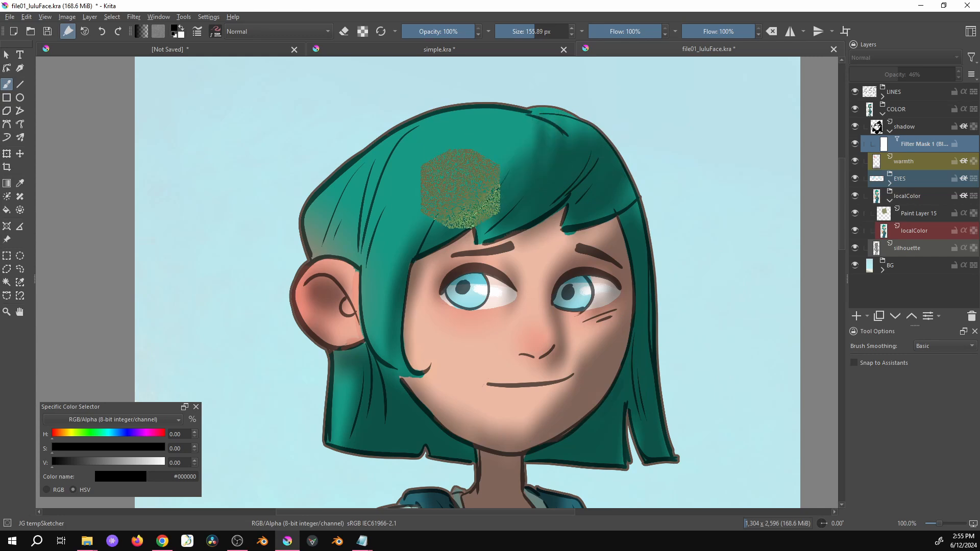
pyautogui.moveTo(447, 220)
pyautogui.mouseDown()
pyautogui.moveTo(520, 150)
pyautogui.moveTo(498, 196)
pyautogui.moveTo(553, 162)
pyautogui.moveTo(470, 185)
pyautogui.moveTo(391, 266)
pyautogui.moveTo(376, 422)
pyautogui.moveTo(344, 446)
pyautogui.moveTo(335, 416)
pyautogui.moveTo(350, 463)
pyautogui.mouseUp()
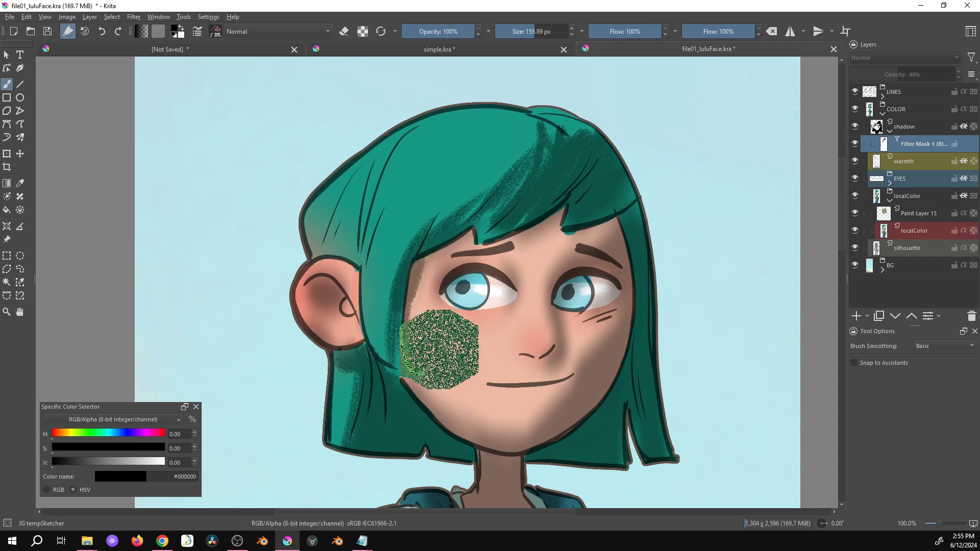
# Step: Paint white #ffffff on the blur filter mask over parts of the hair shadow with an 88.81 px brush, and compare the mask hidden and shown
pyautogui.moveTo(559, 289); pyautogui.dragTo(524, 292)
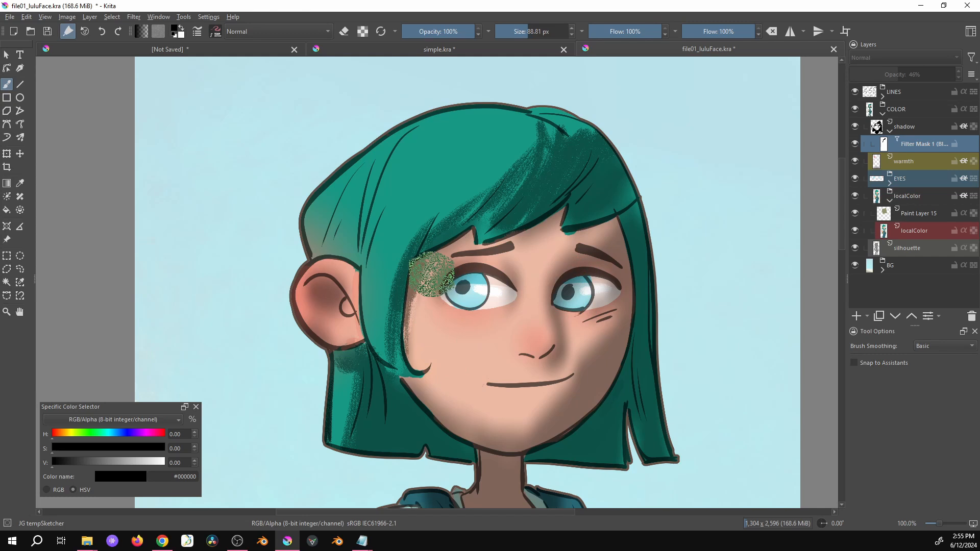
pyautogui.press('x')
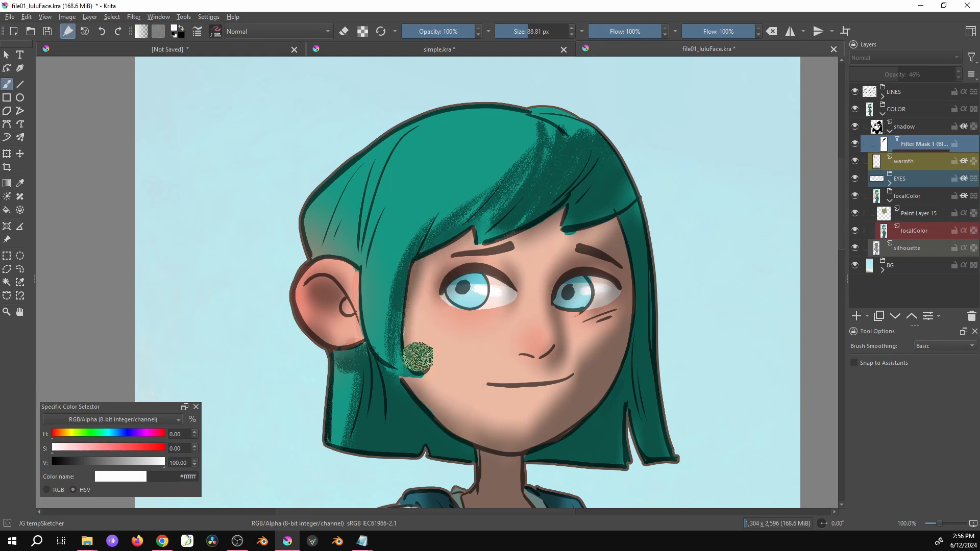
pyautogui.moveTo(545, 132)
pyautogui.mouseDown()
pyautogui.moveTo(602, 138)
pyautogui.moveTo(579, 167)
pyautogui.moveTo(393, 308)
pyautogui.moveTo(401, 375)
pyautogui.mouseUp()
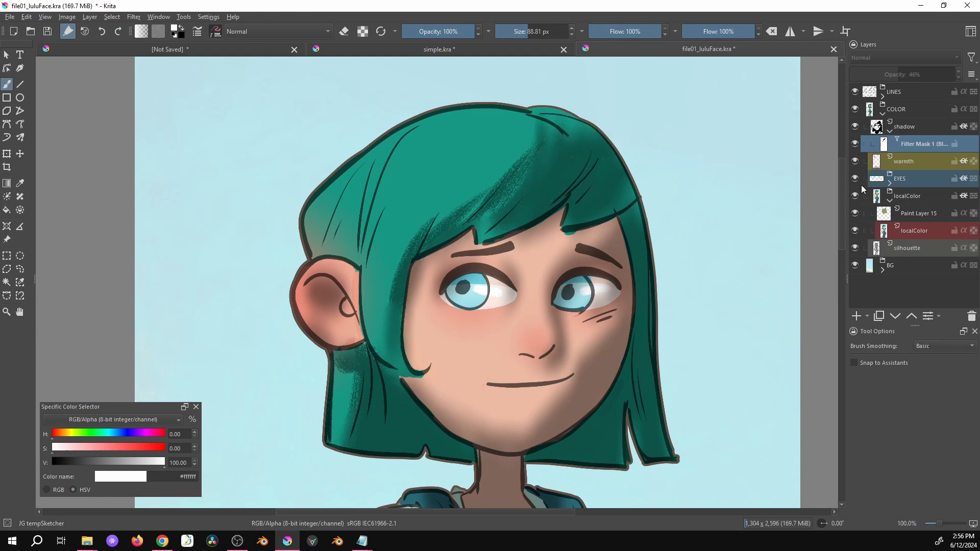
pyautogui.click(856, 145)
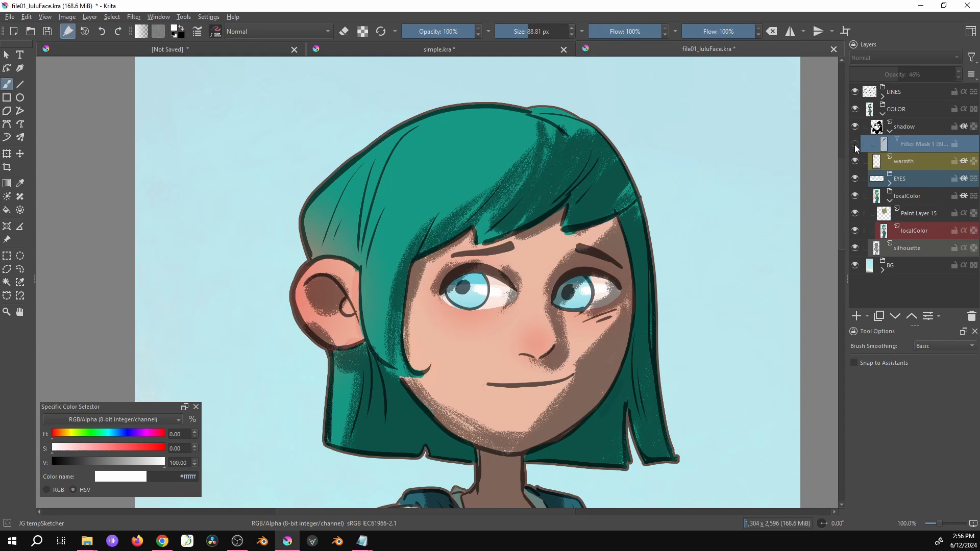
pyautogui.click(856, 146)
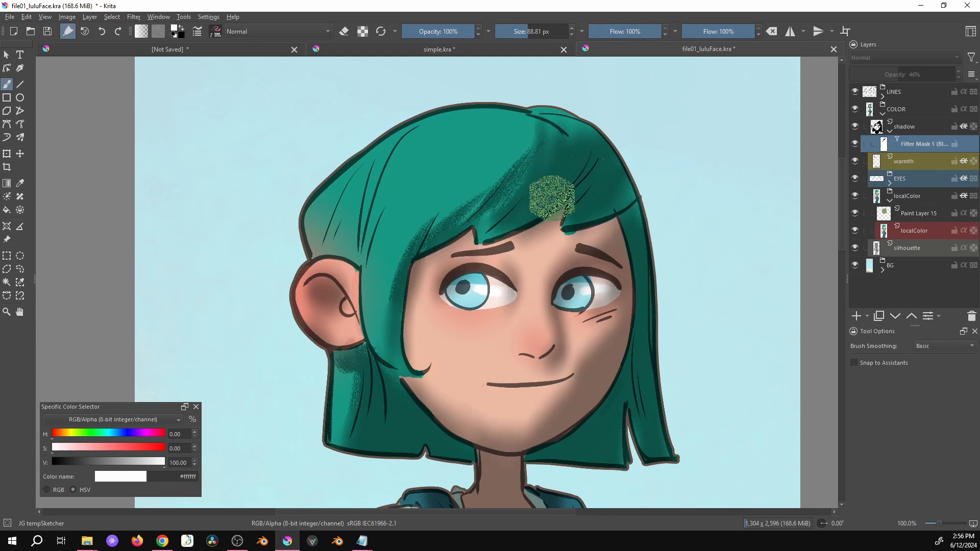
# Step: Try painting white over the remaining textured hair shadow on the blur filter mask with a brush about 233 px wide
pyautogui.press(']')
pyautogui.press(']')
pyautogui.press(']')
pyautogui.press(']')
pyautogui.press(']')
pyautogui.press(']')
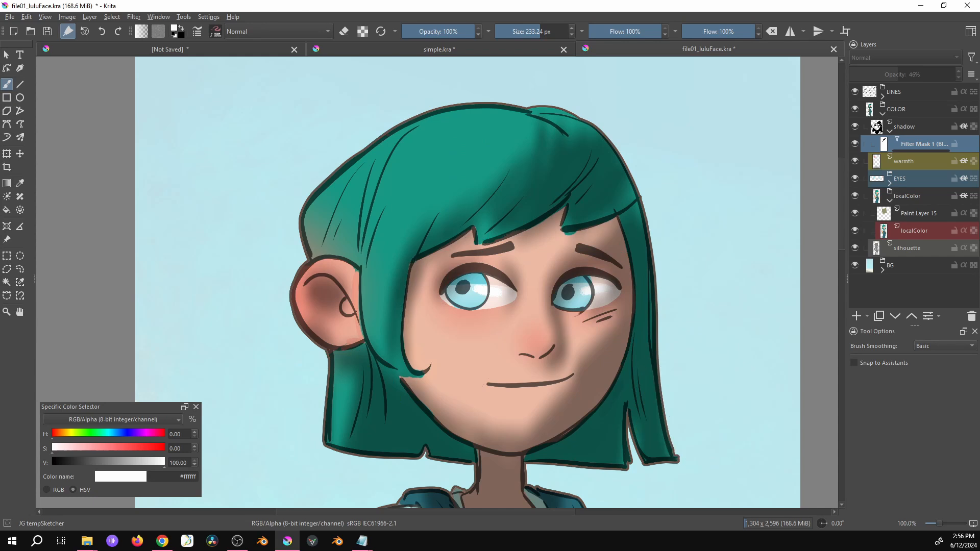
pyautogui.moveTo(526, 148); pyautogui.dragTo(352, 398)
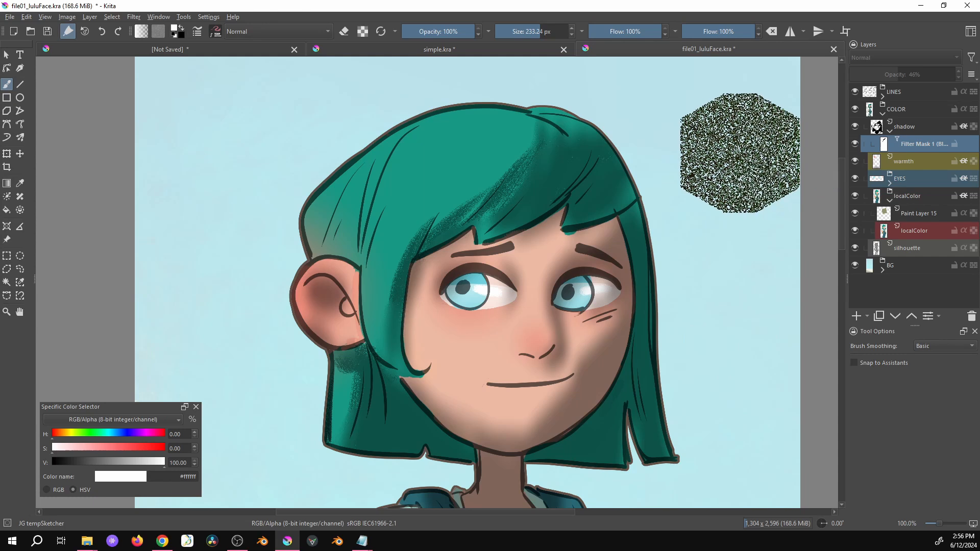
# Step: Hide the blur filter mask and start another new filter mask on the shadow layer
pyautogui.click(855, 144)
pyautogui.click(914, 128)
pyautogui.rightClick(918, 131)
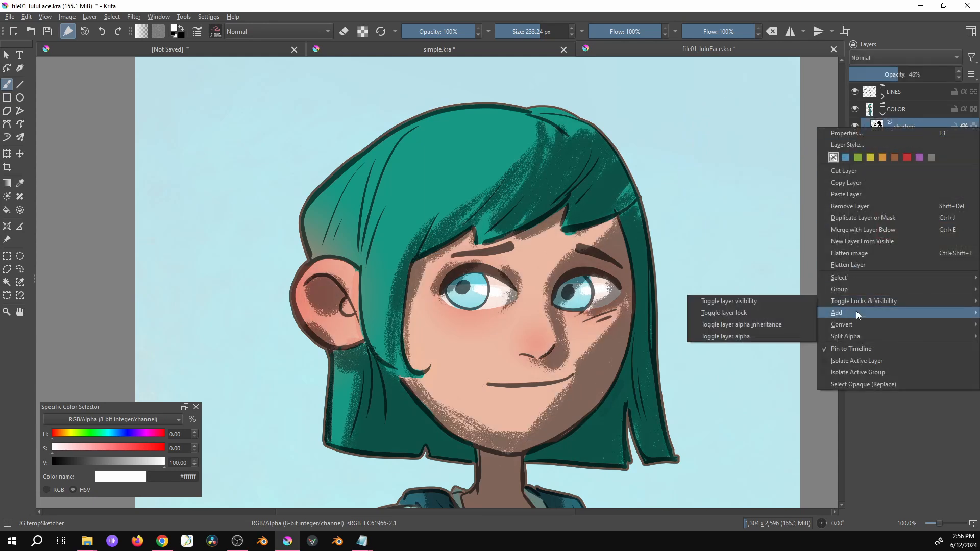
pyautogui.moveTo(842, 312)
pyautogui.click(778, 324)
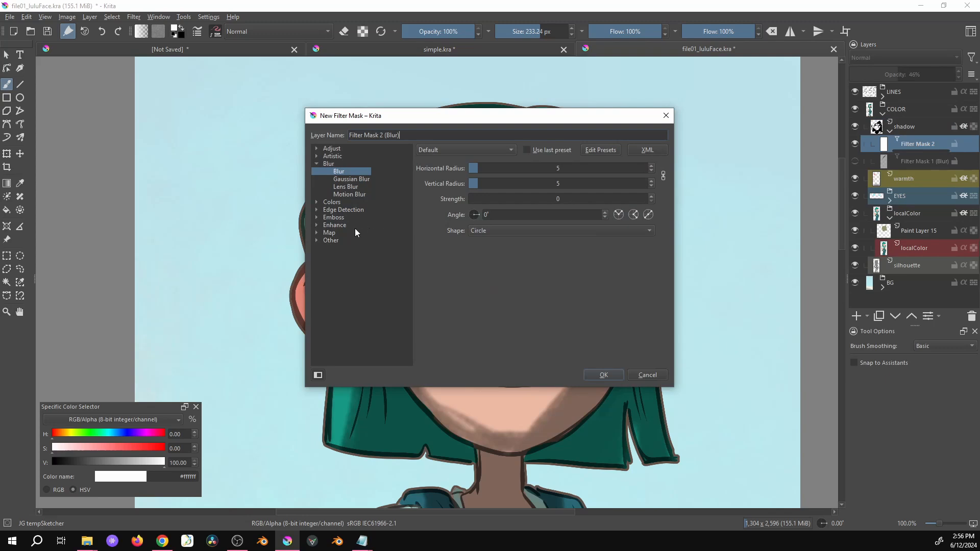
# Step: Look through the filters under Enhance, Emboss, Edge Detection, Colors, Artistic and Adjust for the new filter mask
pyautogui.click(317, 226)
pyautogui.click(316, 218)
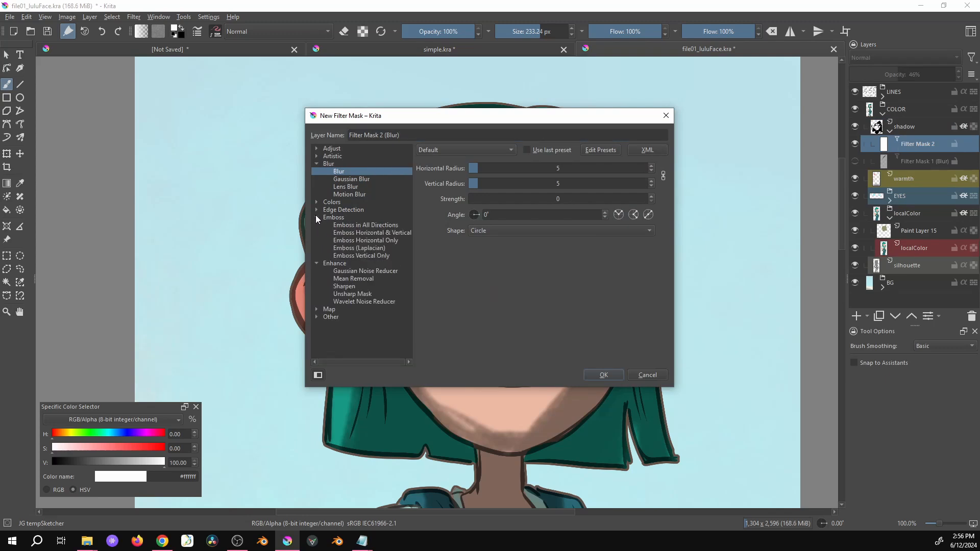
pyautogui.click(316, 209)
pyautogui.click(316, 203)
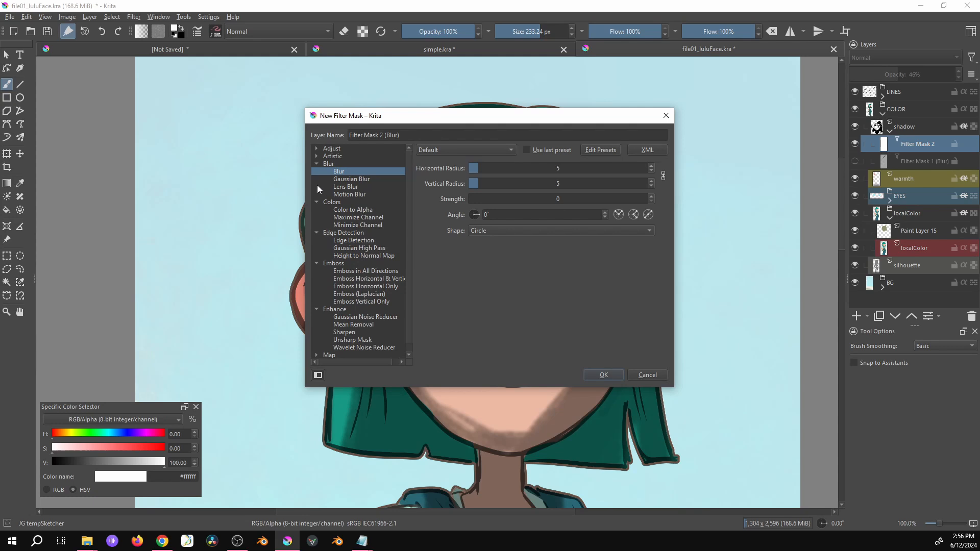
pyautogui.click(317, 155)
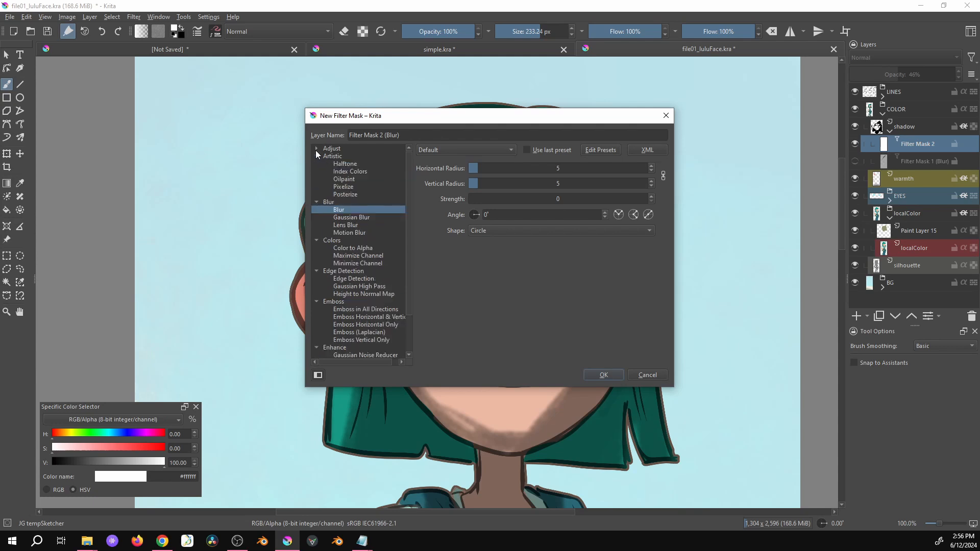
pyautogui.click(316, 149)
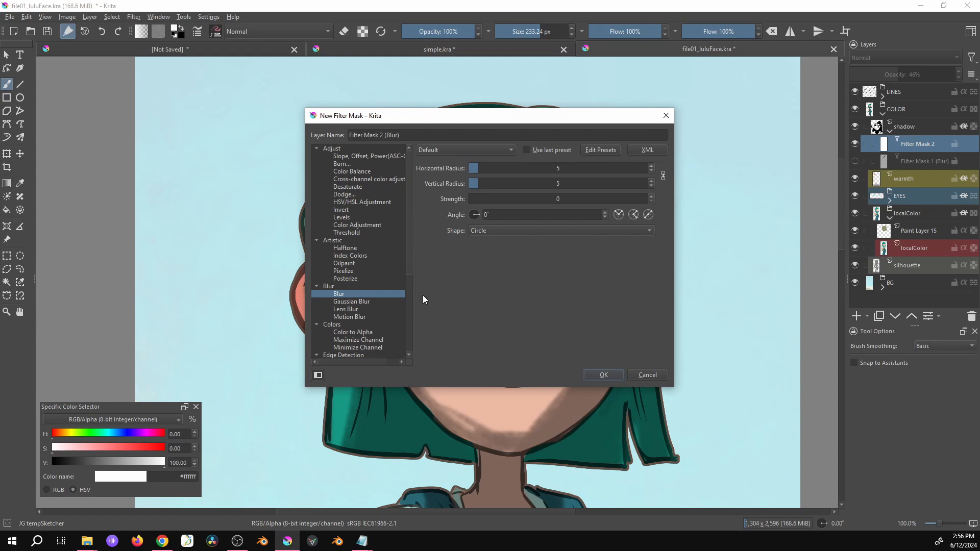
pyautogui.moveTo(406, 272); pyautogui.dragTo(428, 238)
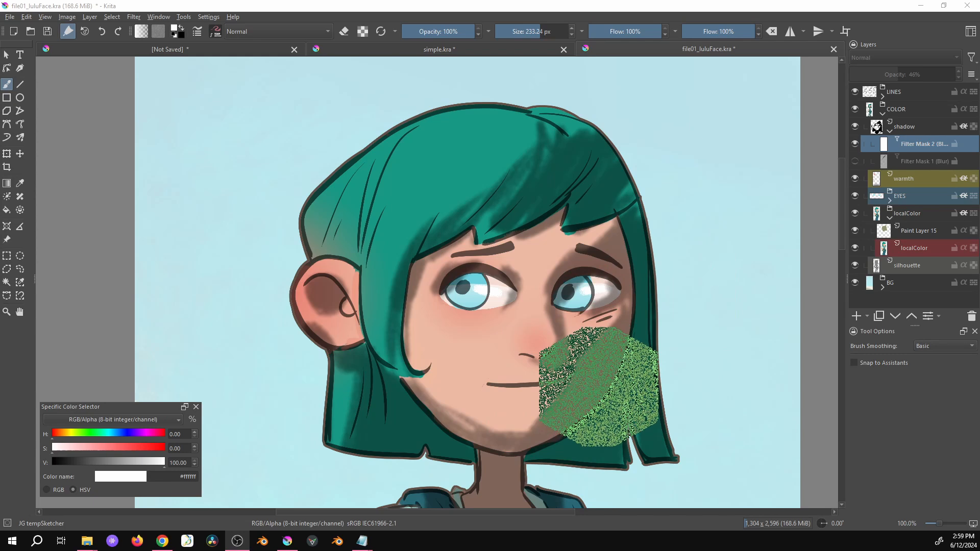
# Step: Paint additional black #000000 shadow over the bangs and lower hair on the shadow layer with a brush about 233 px wide
pyautogui.click(904, 128)
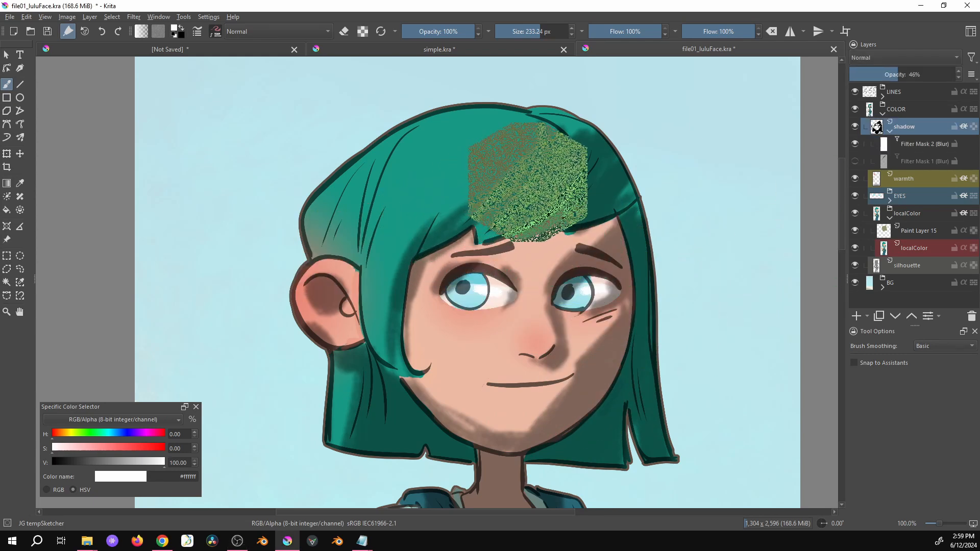
pyautogui.press('x')
pyautogui.moveTo(514, 205)
pyautogui.mouseDown()
pyautogui.moveTo(486, 230)
pyautogui.moveTo(476, 208)
pyautogui.moveTo(394, 258)
pyautogui.moveTo(389, 185)
pyautogui.moveTo(346, 240)
pyautogui.moveTo(363, 232)
pyautogui.moveTo(385, 304)
pyautogui.mouseUp()
pyautogui.moveTo(354, 381)
pyautogui.mouseDown()
pyautogui.moveTo(352, 422)
pyautogui.moveTo(343, 411)
pyautogui.mouseUp()
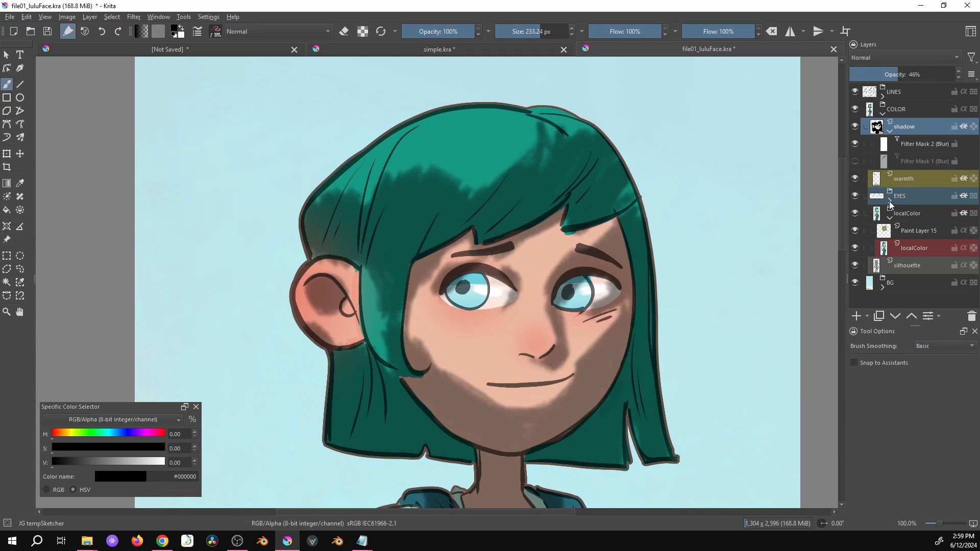
# Step: Open the properties of Filter Mask 2 (Blur) and adjust its horizontal radius
pyautogui.click(917, 152)
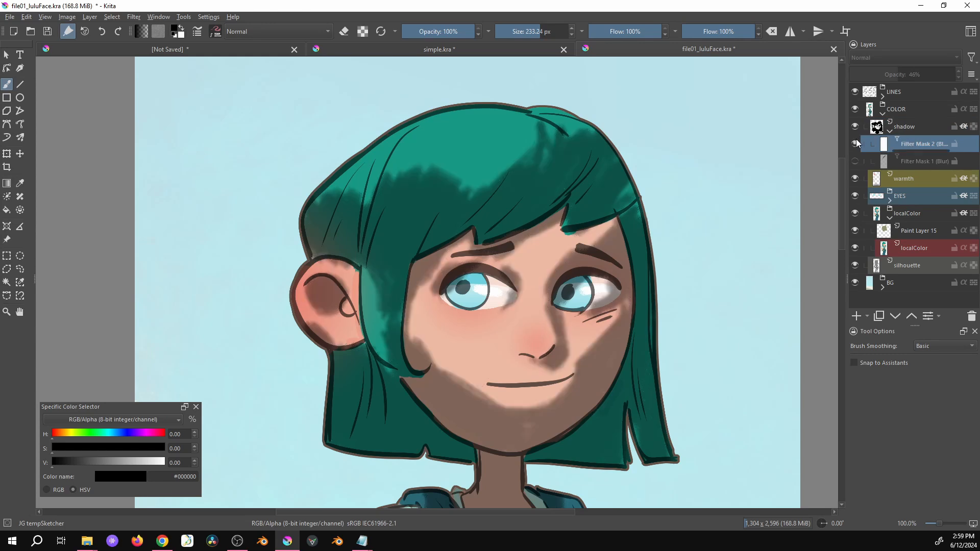
pyautogui.click(928, 316)
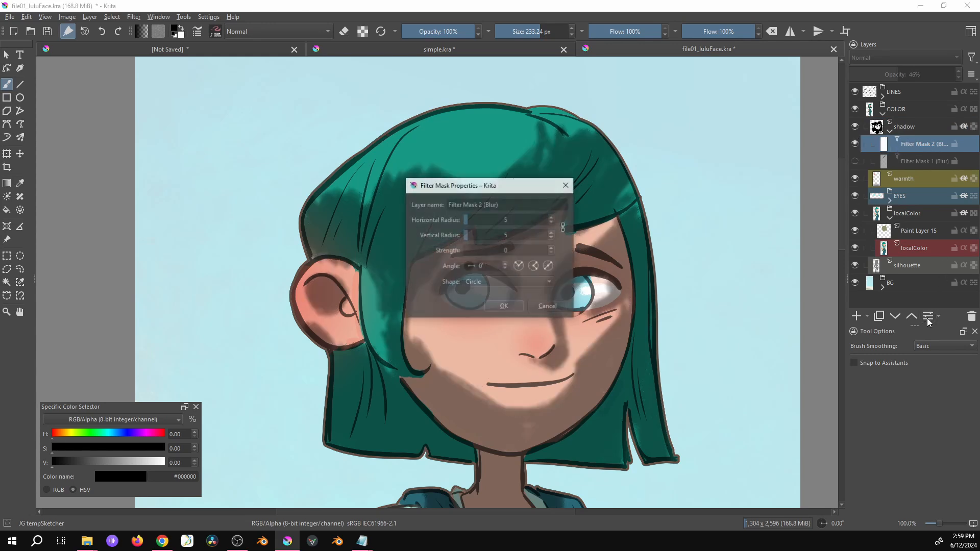
pyautogui.moveTo(478, 219)
pyautogui.mouseDown()
pyautogui.moveTo(578, 191)
pyautogui.moveTo(724, 127)
pyautogui.mouseUp()
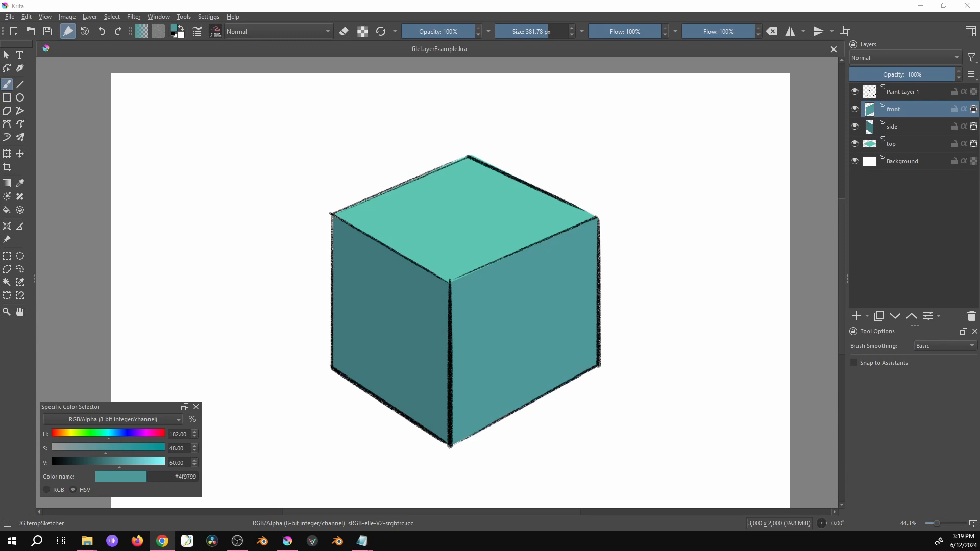
# Step: In fileLayerExample.kra, set the colour to #458285, try a broad stroke over the cube's front face, and undo the stroke
pyautogui.click(826, 11)
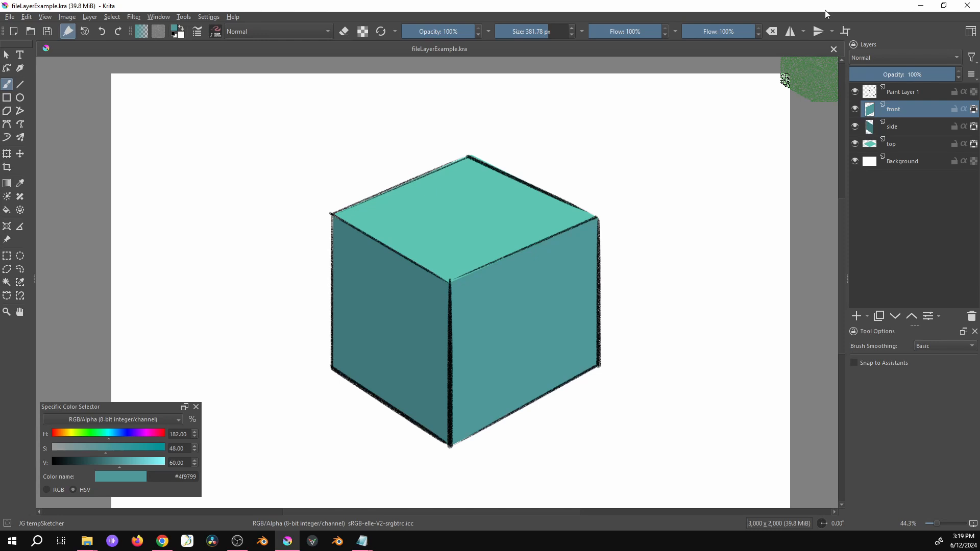
pyautogui.press('-')
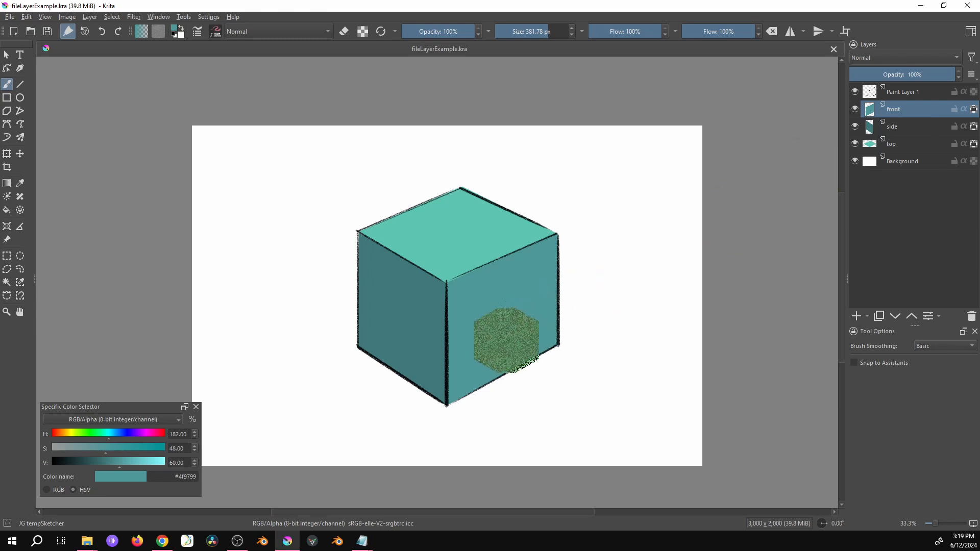
pyautogui.click(110, 464)
pyautogui.moveTo(554, 315)
pyautogui.mouseDown()
pyautogui.moveTo(563, 296)
pyautogui.moveTo(466, 355)
pyautogui.mouseUp()
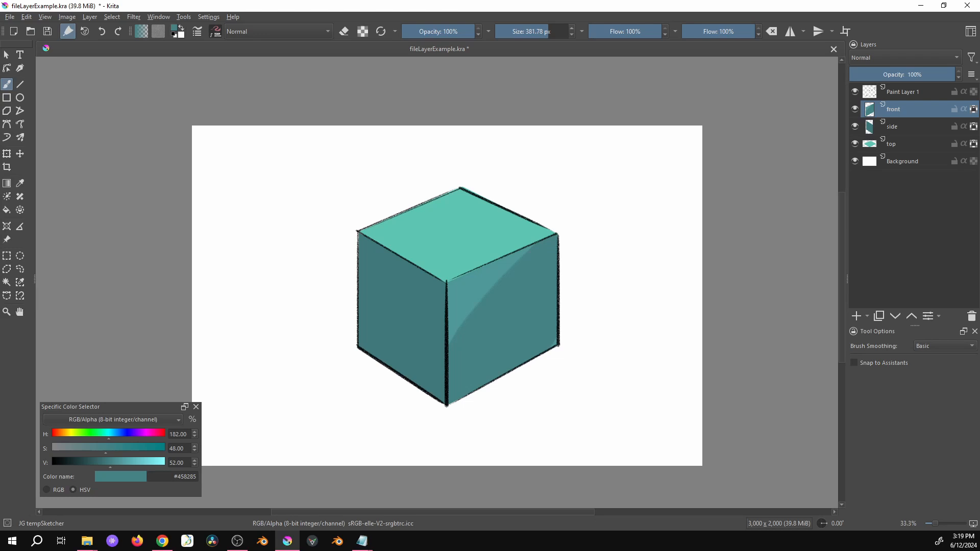
pyautogui.hotkey('ctrl', 'z')
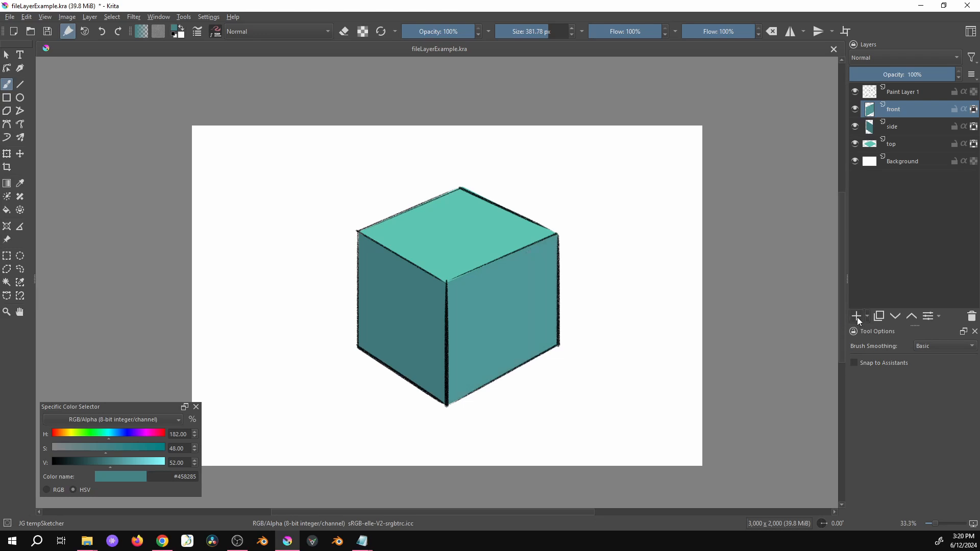
# Step: Add a paint layer above the front layer, group the two, and turn on inherit alpha for the new layer
pyautogui.click(857, 317)
pyautogui.keyDown('ctrl'); pyautogui.click(894, 128); pyautogui.keyUp('ctrl')
pyautogui.hotkey('ctrl', 'g')
pyautogui.click(904, 132)
pyautogui.click(964, 126)
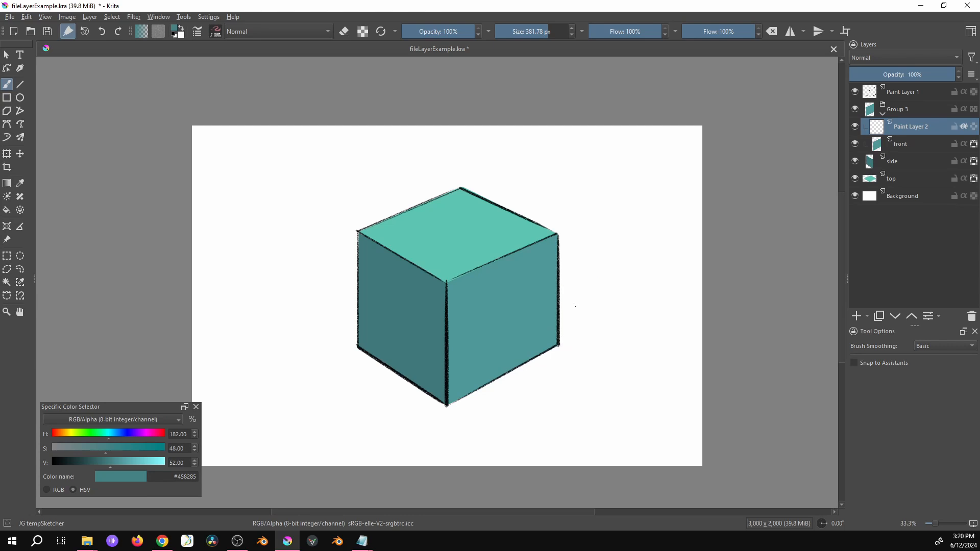
# Step: Paint a broad #458285 shadow across the cube's front face on Paint Layer 2, and move it to adjust its edge
pyautogui.moveTo(577, 305); pyautogui.dragTo(460, 393)
pyautogui.click(857, 127)
pyautogui.click(857, 127)
pyautogui.press('t')
pyautogui.moveTo(555, 353)
pyautogui.mouseDown()
pyautogui.moveTo(560, 332)
pyautogui.moveTo(532, 349)
pyautogui.mouseUp()
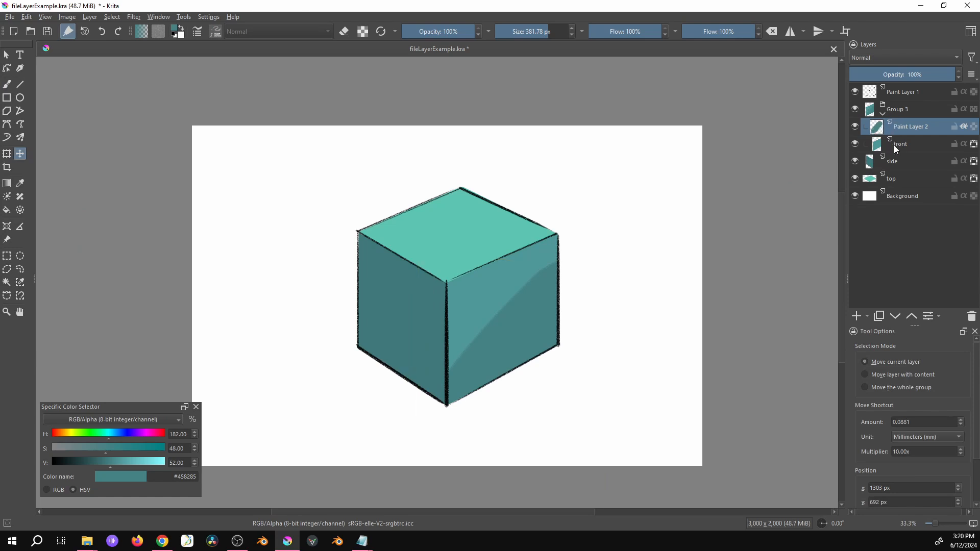
# Step: Collapse Group 3, compare it hidden and shown, and start converting the group to a file layer
pyautogui.click(883, 113)
pyautogui.click(895, 112)
pyautogui.click(854, 109)
pyautogui.click(855, 109)
pyautogui.rightClick(902, 110)
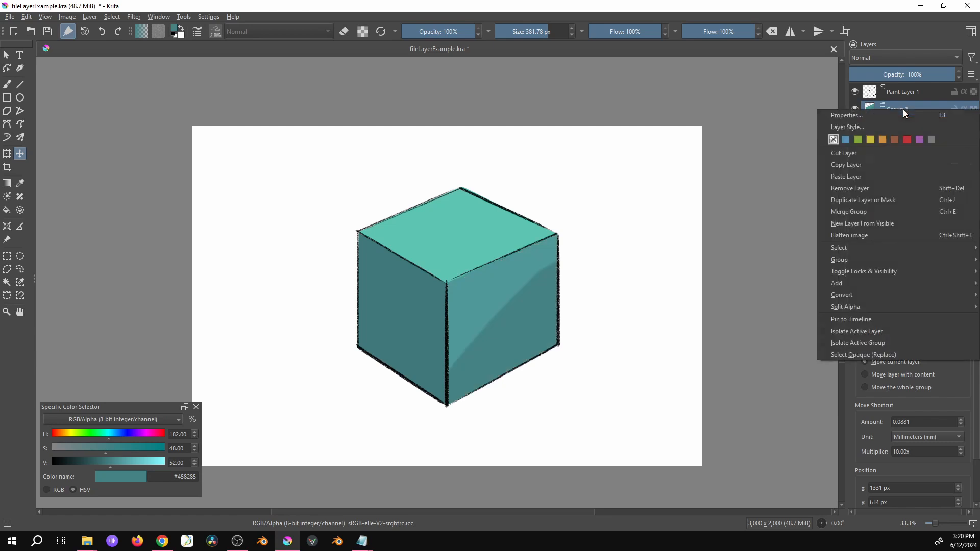
pyautogui.moveTo(845, 295)
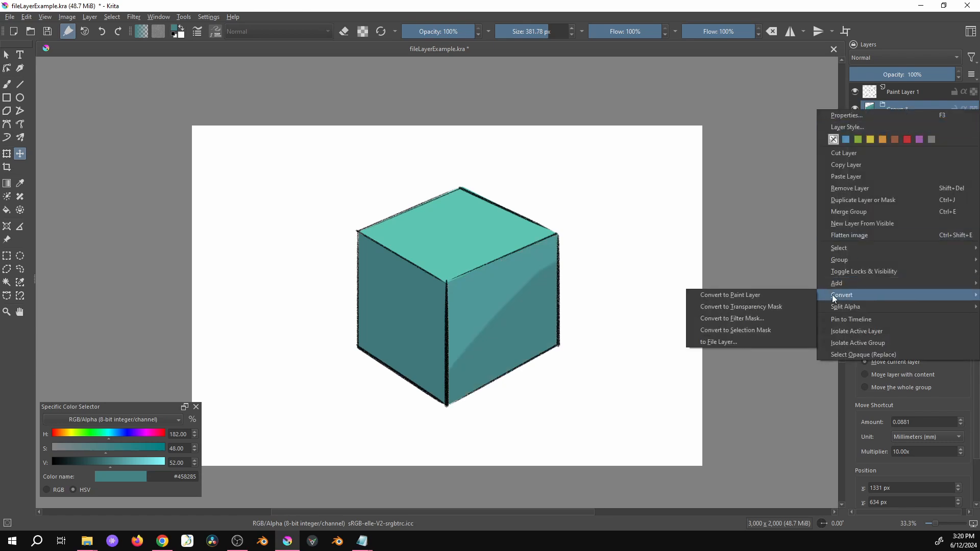
pyautogui.click(746, 342)
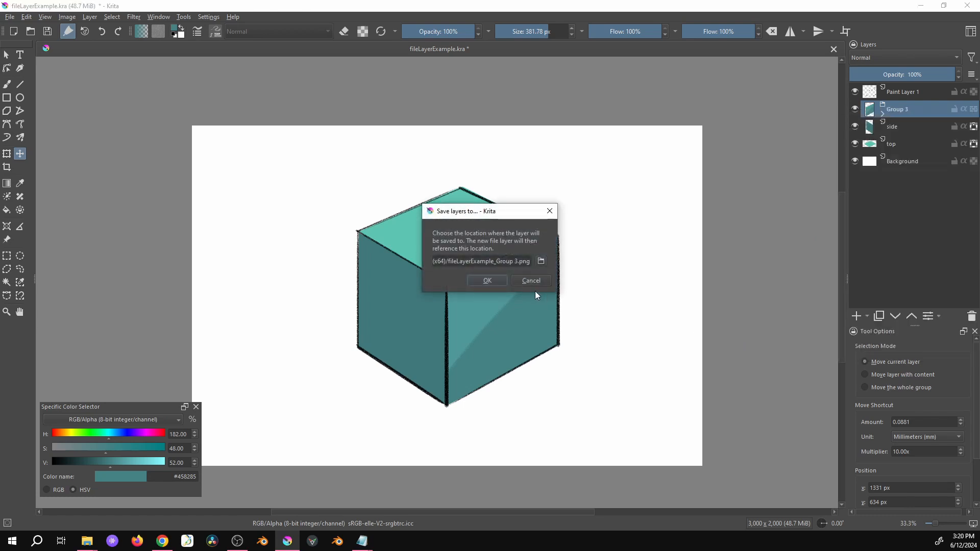
# Step: Save the converted group as a Krita document (*.kra) named materail_box_front in the layers - krita digital painting tutorial folder
pyautogui.click(542, 261)
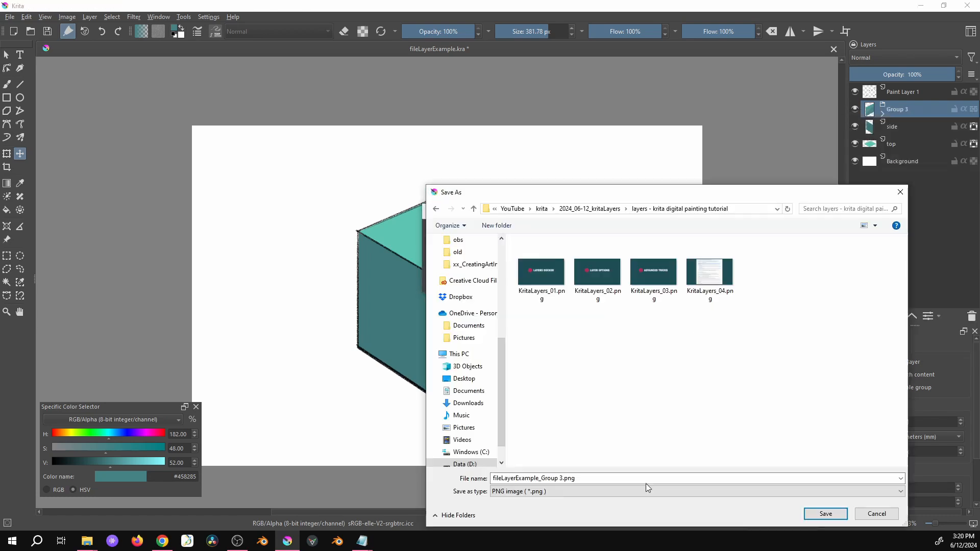
pyautogui.click(613, 494)
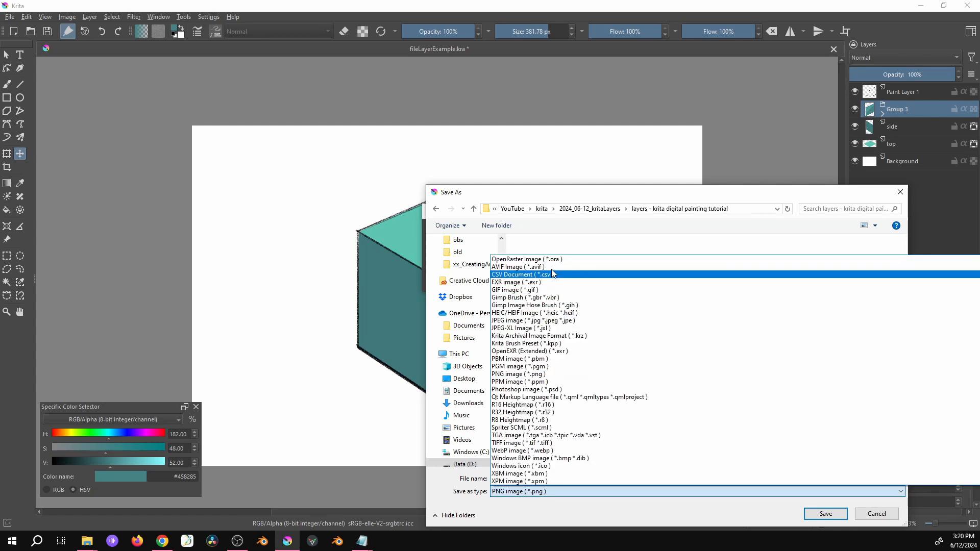
pyautogui.scroll(1, 539, 281)
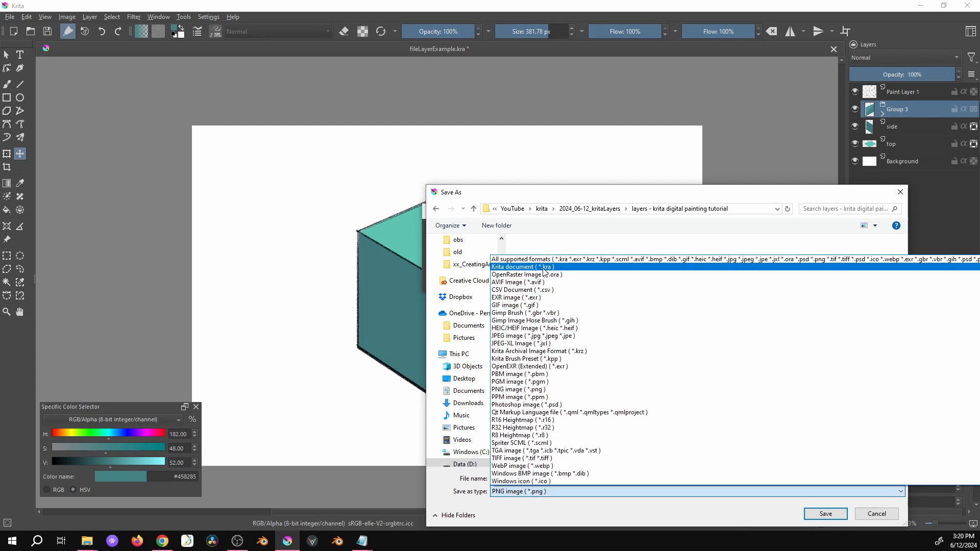
pyautogui.click(544, 267)
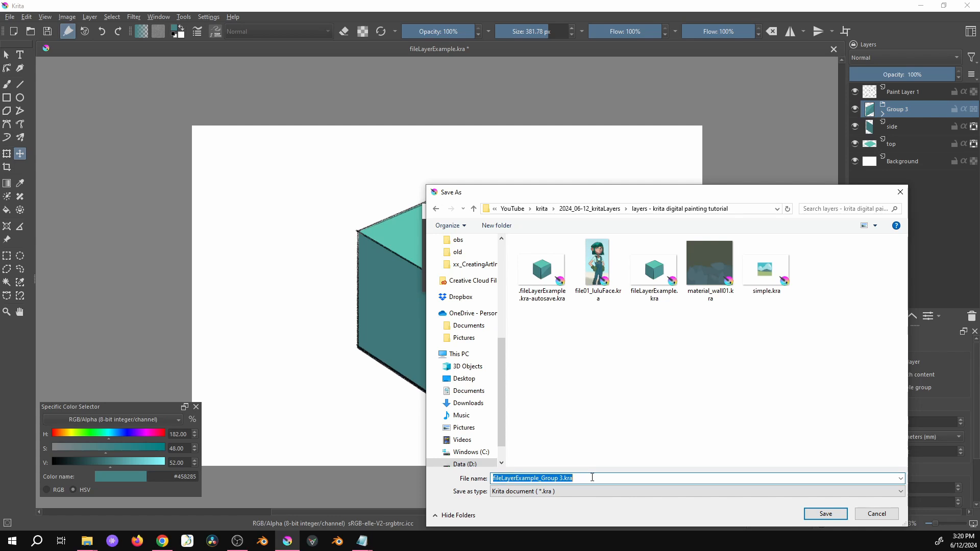
pyautogui.write('mater')
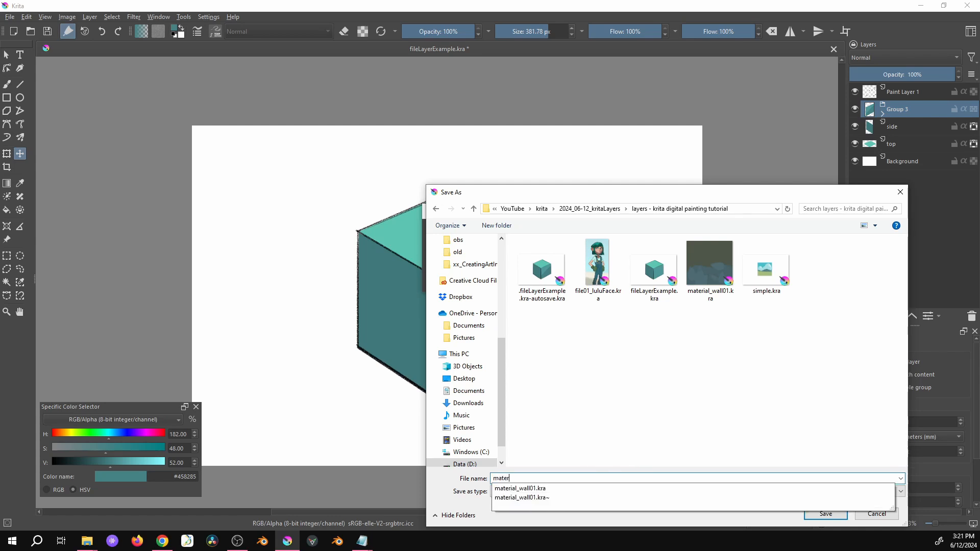
pyautogui.write('ail_box_front')
pyautogui.click(824, 515)
pyautogui.click(488, 281)
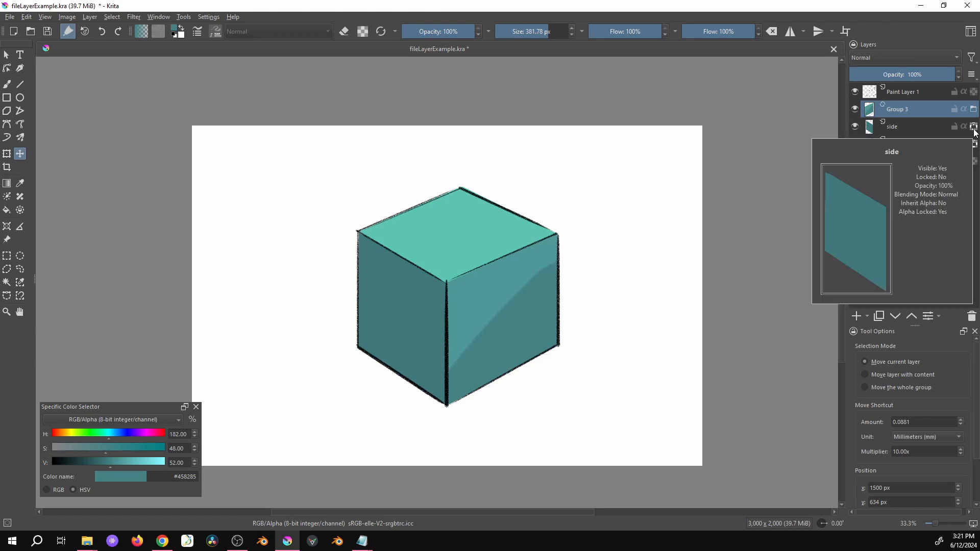
# Step: Open the source file of the Group 3 file layer, expand its group, and select Paint Layer 2
pyautogui.moveTo(975, 115)
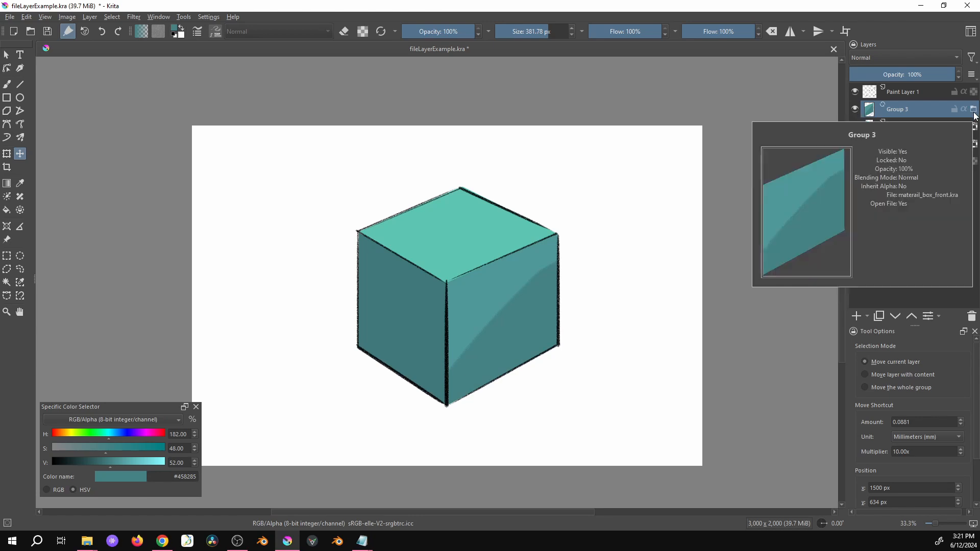
pyautogui.click(974, 111)
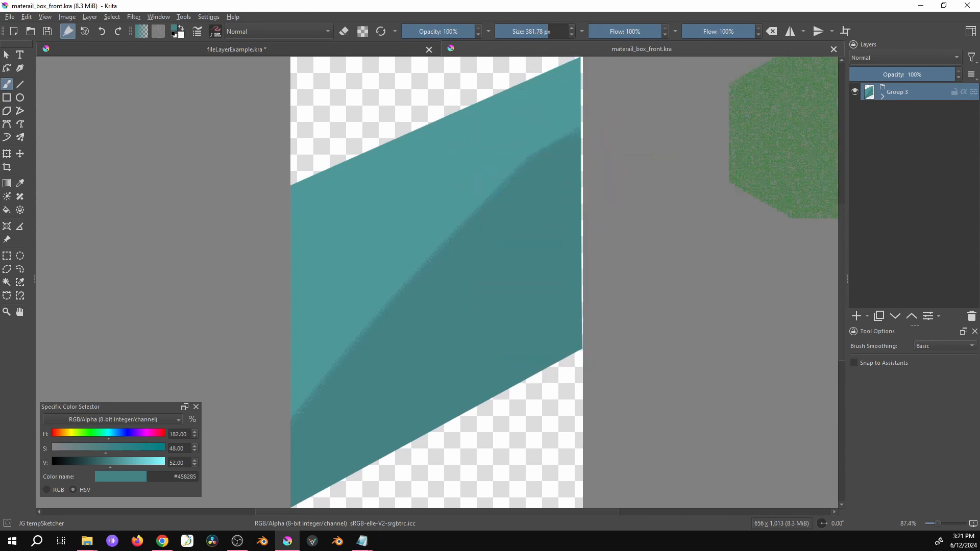
pyautogui.click(883, 95)
pyautogui.click(891, 106)
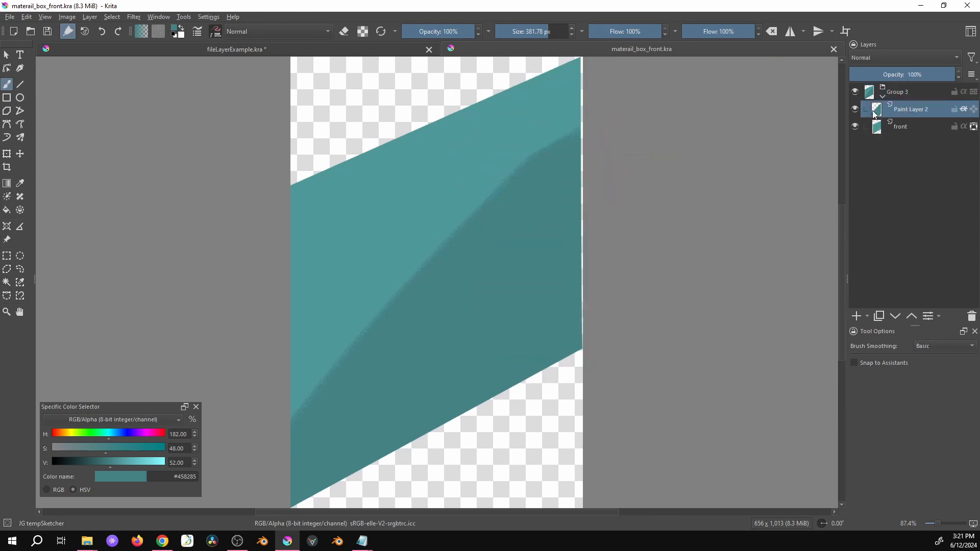
# Step: Hide Paint Layer 2 and save materail_box_front.kra, returning to fileLayerExample.kra to check the cube
pyautogui.click(858, 109)
pyautogui.click(858, 109)
pyautogui.click(858, 108)
pyautogui.hotkey('ctrl', 's')
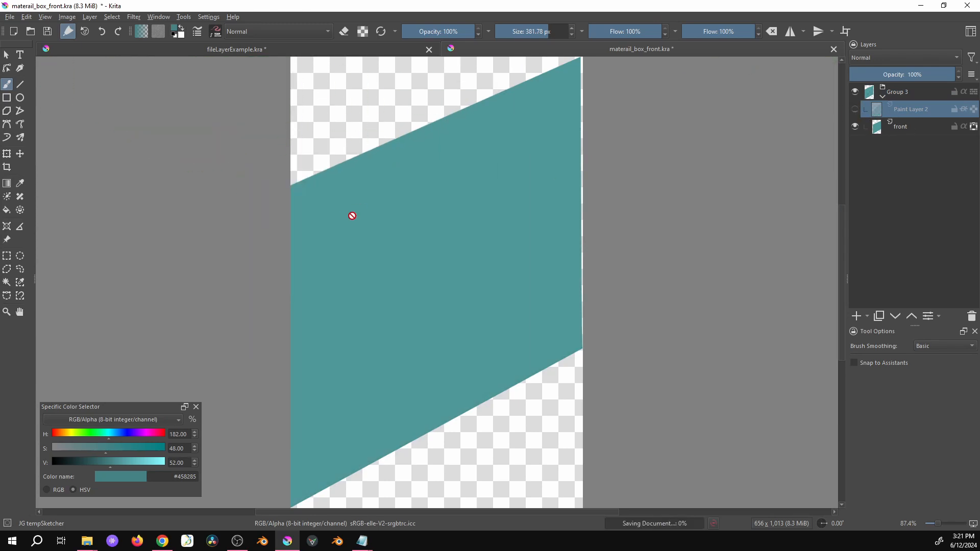
pyautogui.click(254, 50)
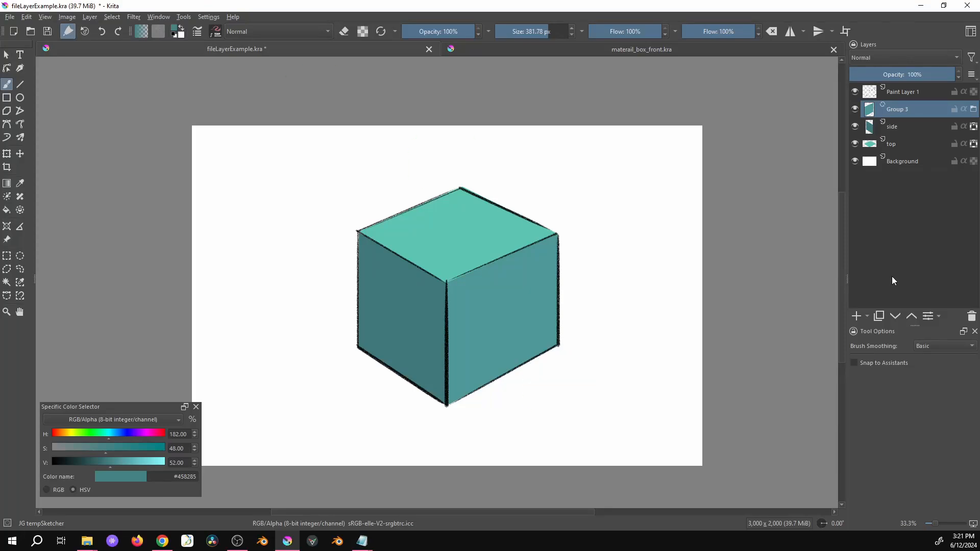
# Step: Colorize the front layer of materail_box_front.kra to a muted tan with HSV/HSL Adjustment, save it, and return to the cube document
pyautogui.hotkey('ctrl', 'Tab')
pyautogui.click(878, 127)
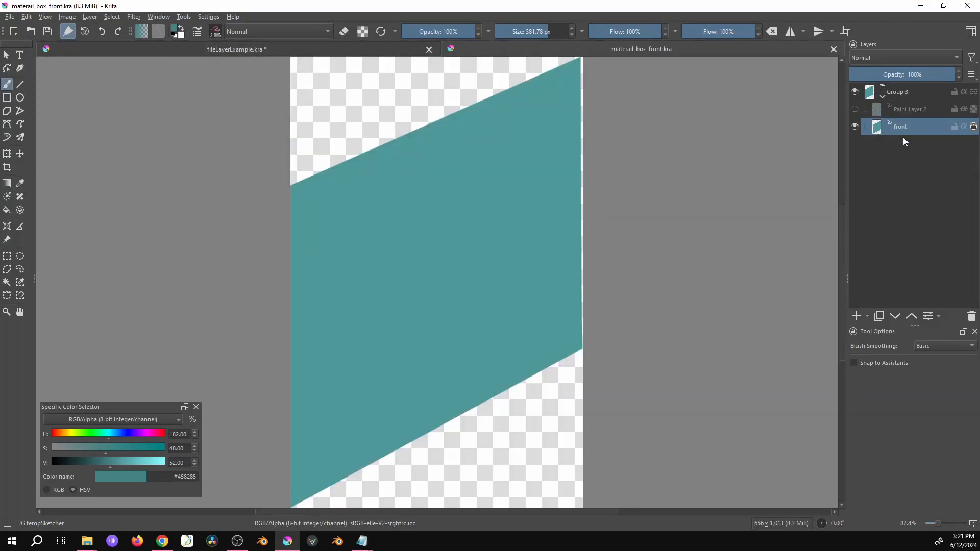
pyautogui.hotkey('ctrl', 'u')
pyautogui.click(621, 365)
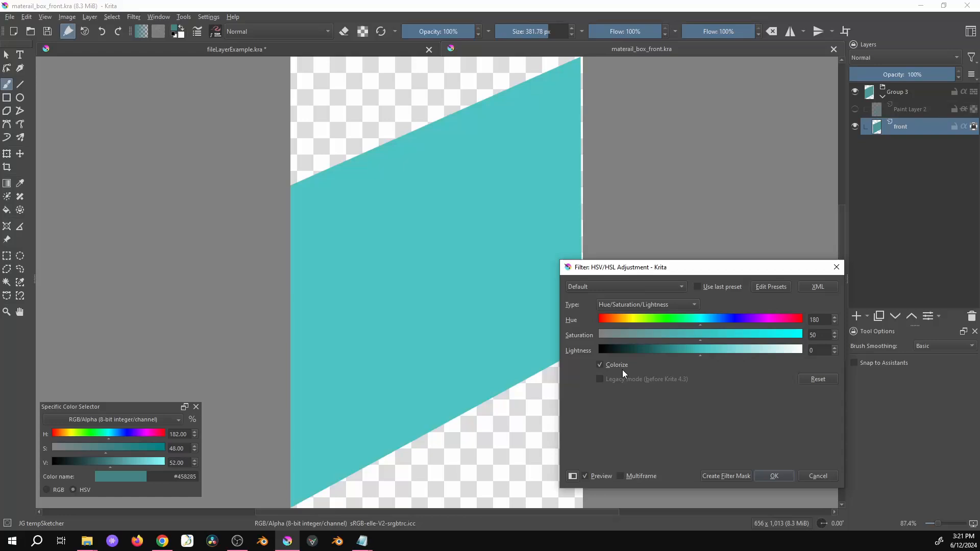
pyautogui.click(624, 320)
pyautogui.click(675, 335)
pyautogui.click(794, 474)
pyautogui.hotkey('ctrl', 's')
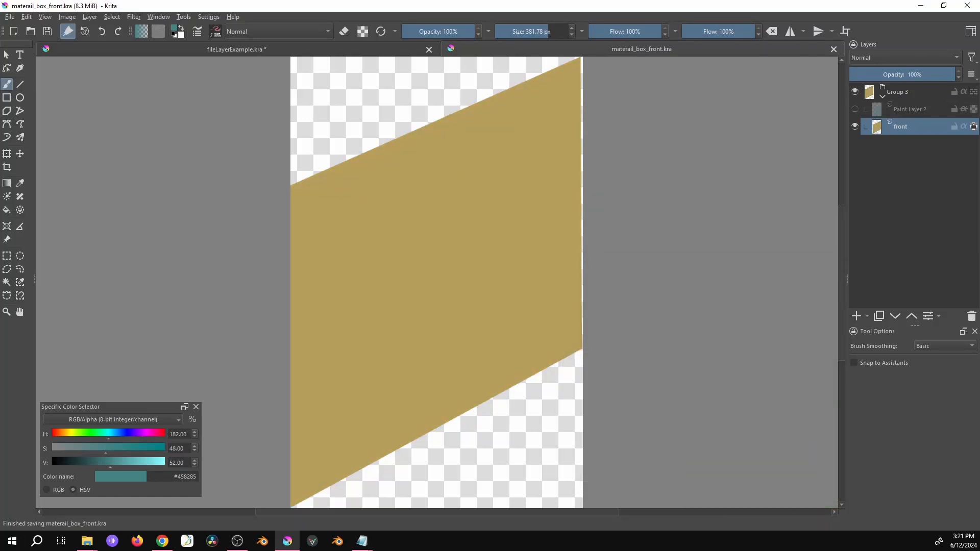
pyautogui.click(294, 49)
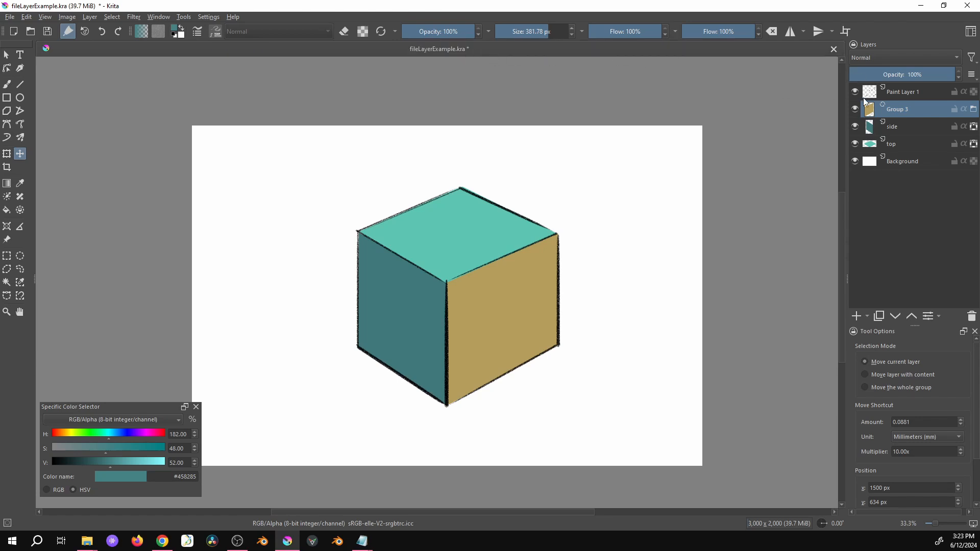
# Step: Compare the Group 3 file layer hidden and shown, and activate the brush tool on it
pyautogui.click(856, 109)
pyautogui.click(856, 109)
pyautogui.press('b')
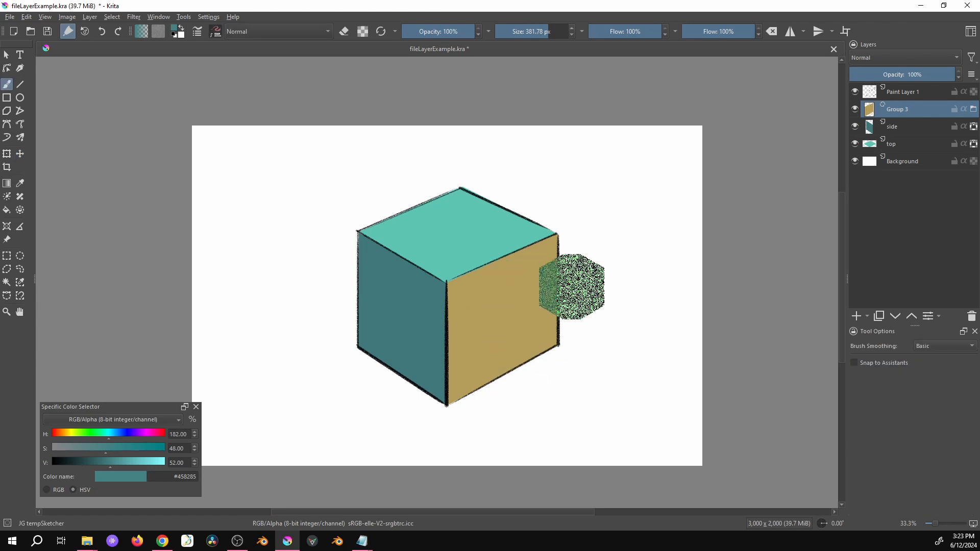
# Step: Add a paint layer to the Group 3 source file, paint a large black stroke on it, save, and return to the cube document
pyautogui.press('d')
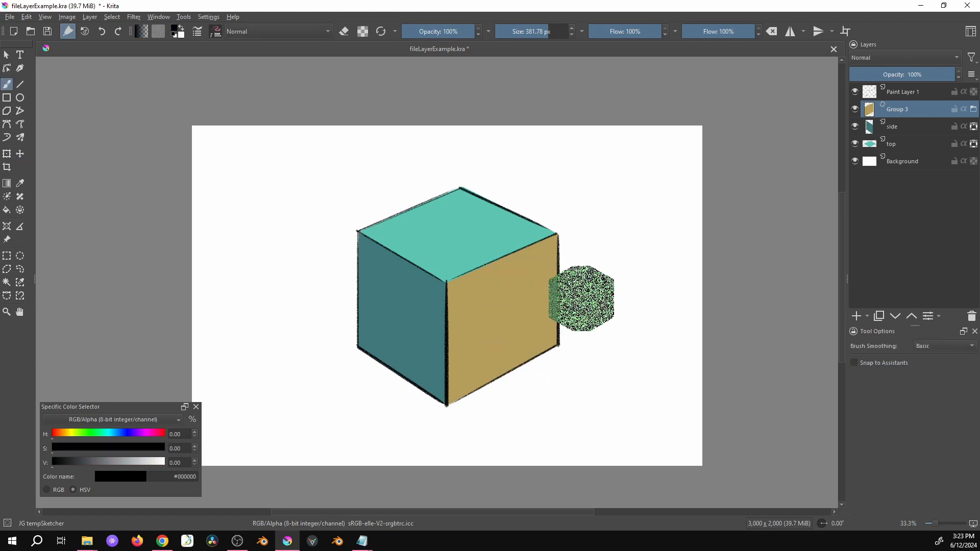
pyautogui.click(974, 109)
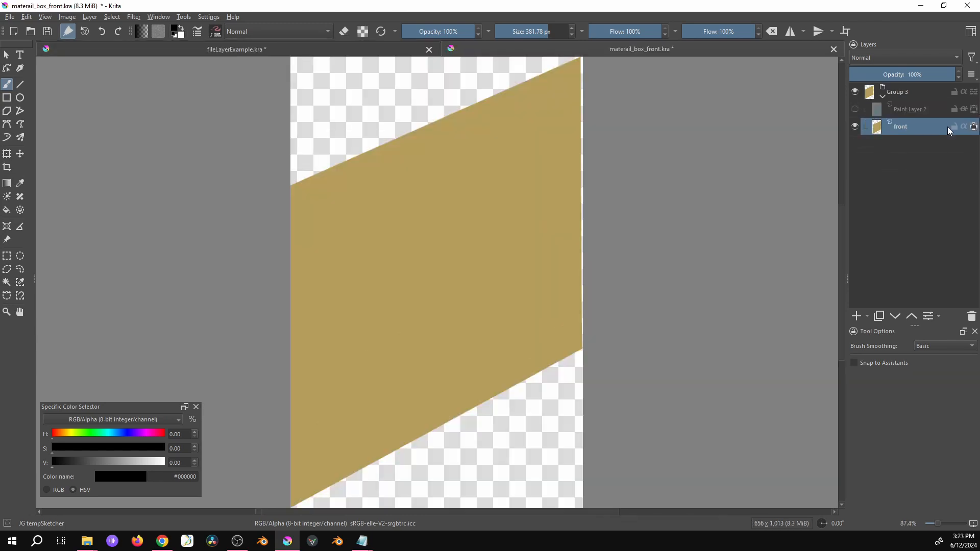
pyautogui.click(856, 316)
pyautogui.moveTo(556, 278)
pyautogui.mouseDown()
pyautogui.moveTo(481, 345)
pyautogui.moveTo(510, 358)
pyautogui.mouseUp()
pyautogui.hotkey('ctrl', 's')
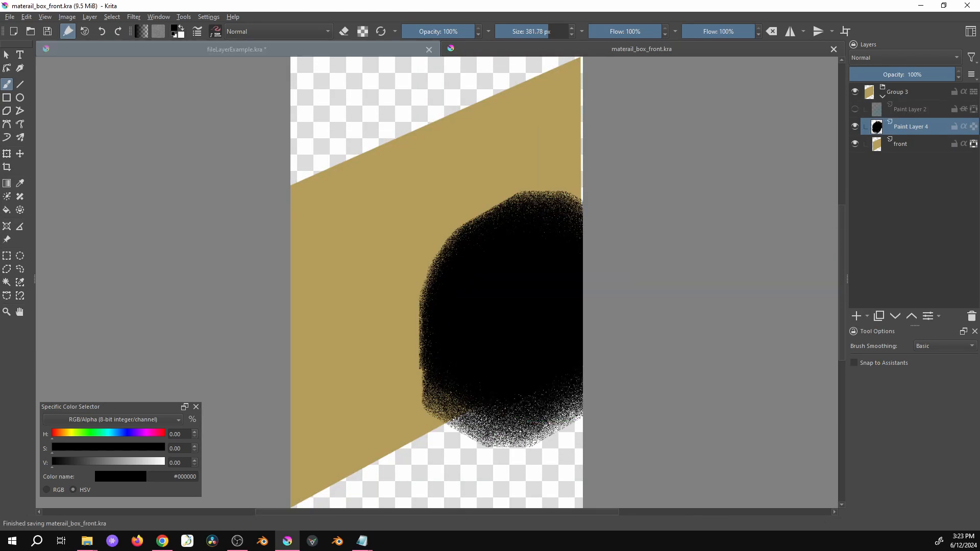
pyautogui.click(237, 49)
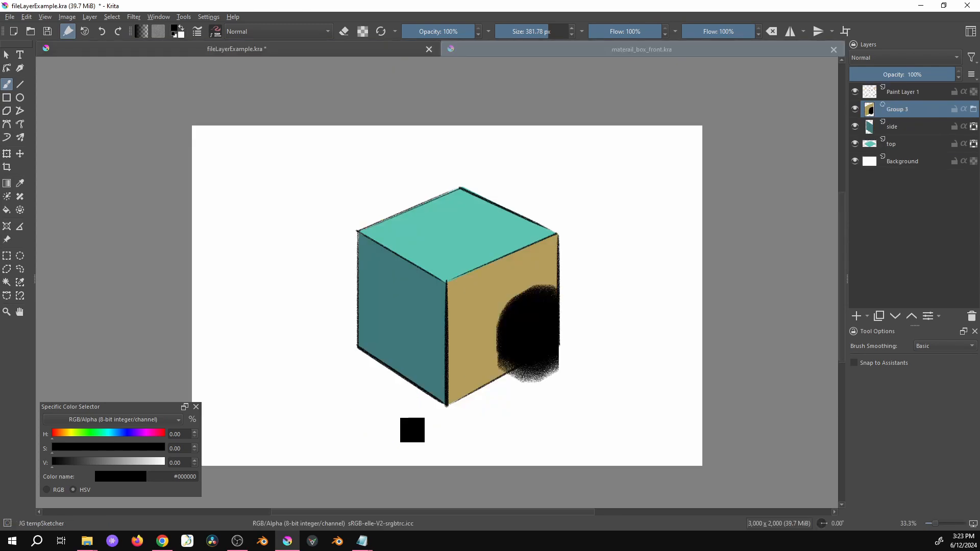
# Step: Delete the black-stroke layer from materail_box_front.kra, save the file, and close it
pyautogui.click(642, 50)
pyautogui.click(971, 317)
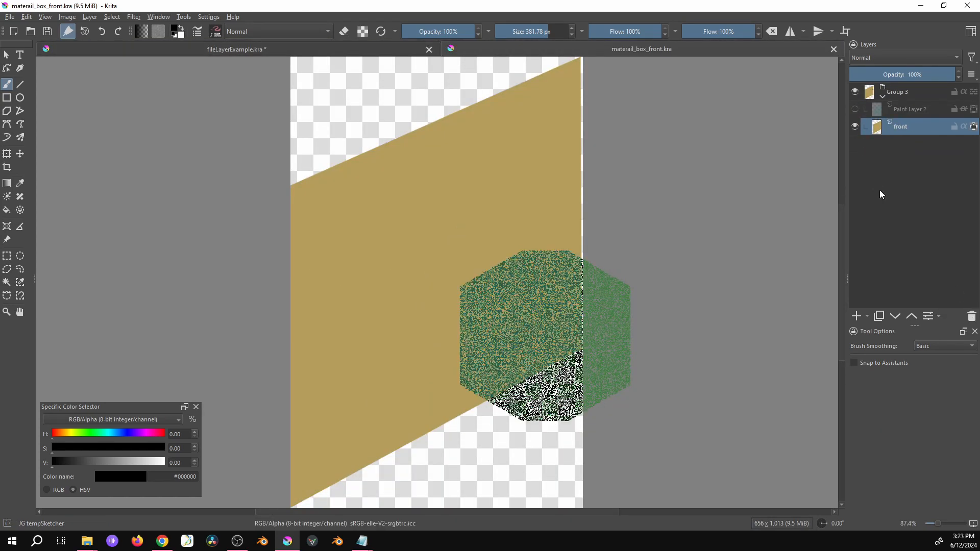
pyautogui.hotkey('ctrl', 's')
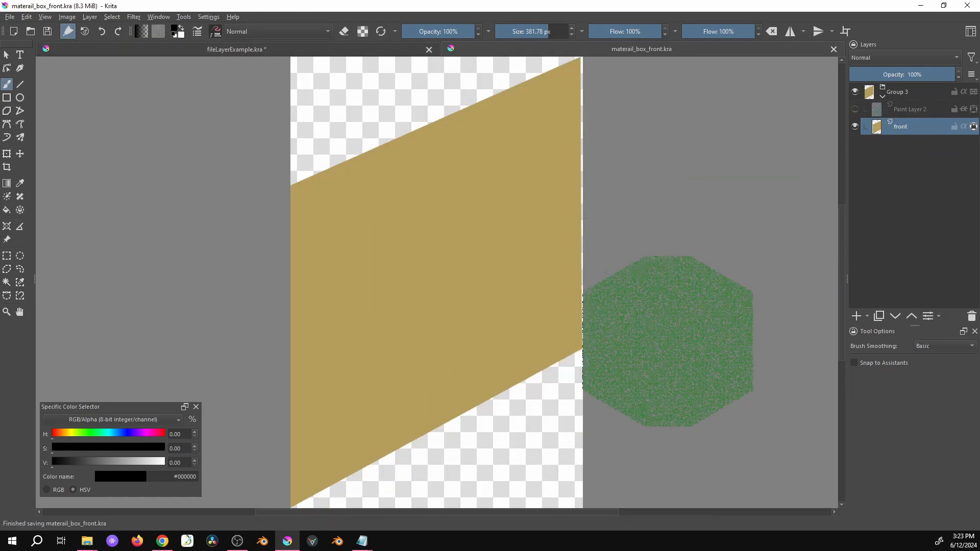
pyautogui.click(833, 49)
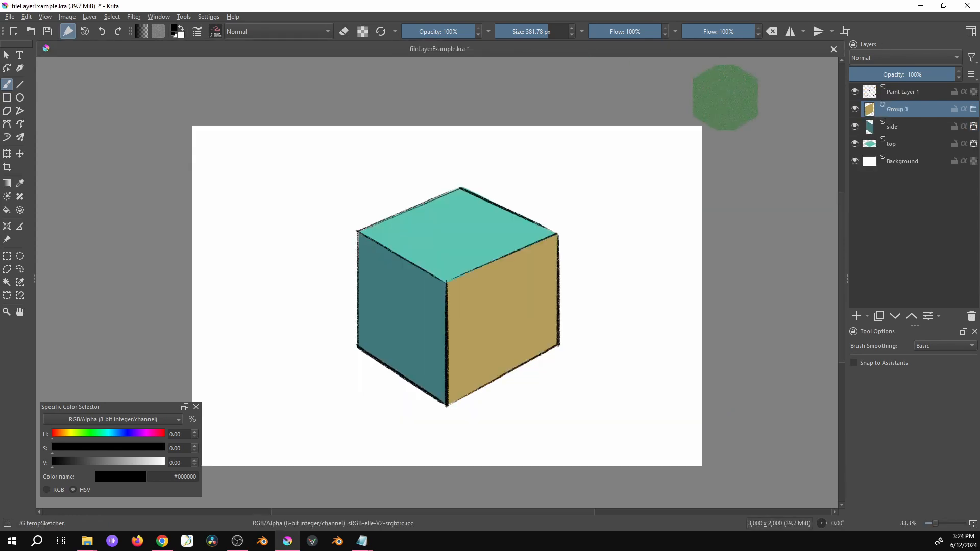
# Step: Add a transform mask to the Group 3 file layer and toggle the mask's visibility off and on
pyautogui.rightClick(872, 112)
pyautogui.moveTo(828, 298)
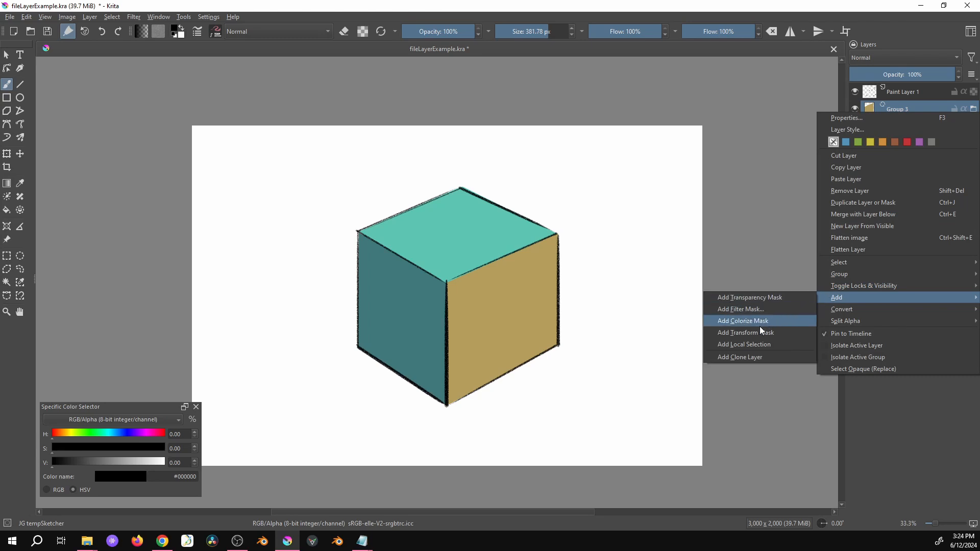
pyautogui.click(758, 333)
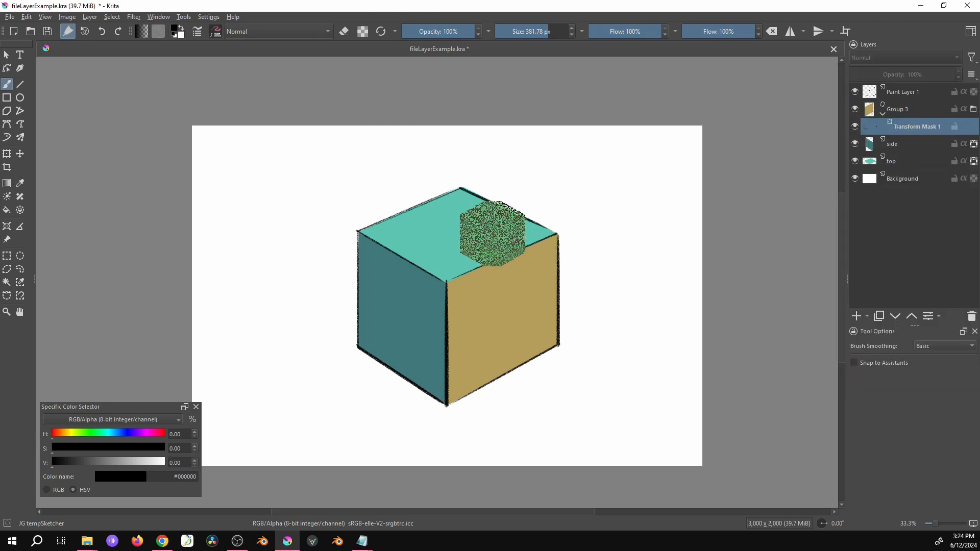
pyautogui.click(855, 126)
pyautogui.click(855, 126)
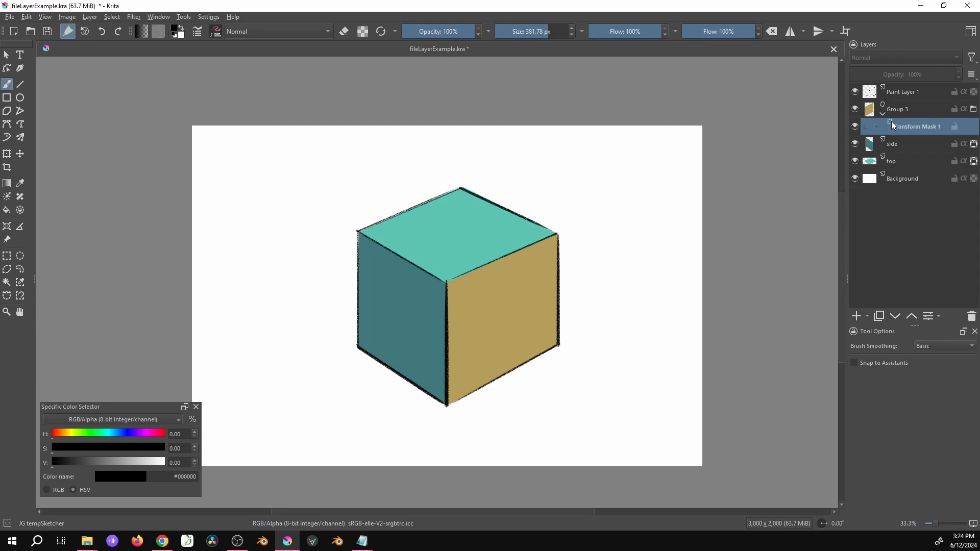
# Step: Stretch the front face taller and wider through Transform Mask 1, rotate it clockwise, and apply the transform
pyautogui.hotkey('ctrl', 't')
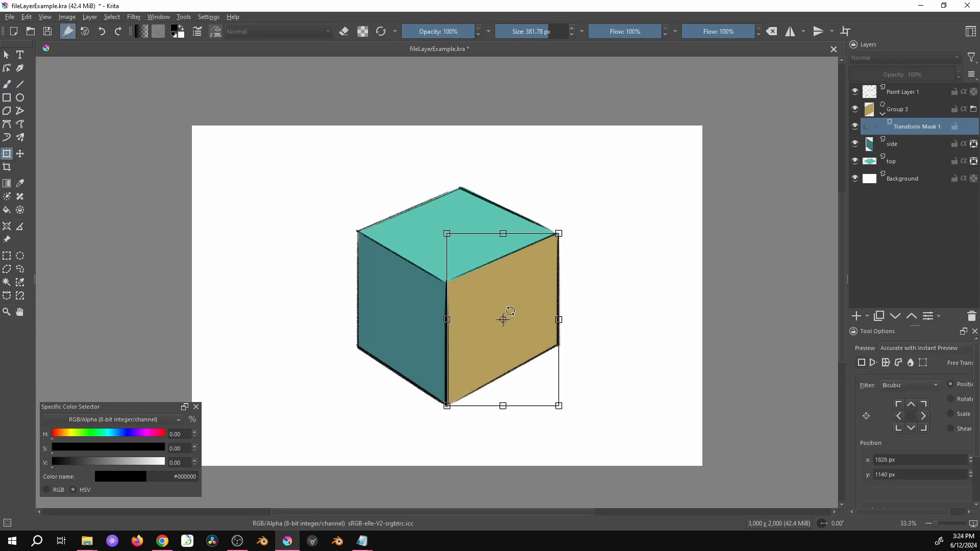
pyautogui.moveTo(504, 232); pyautogui.dragTo(505, 178)
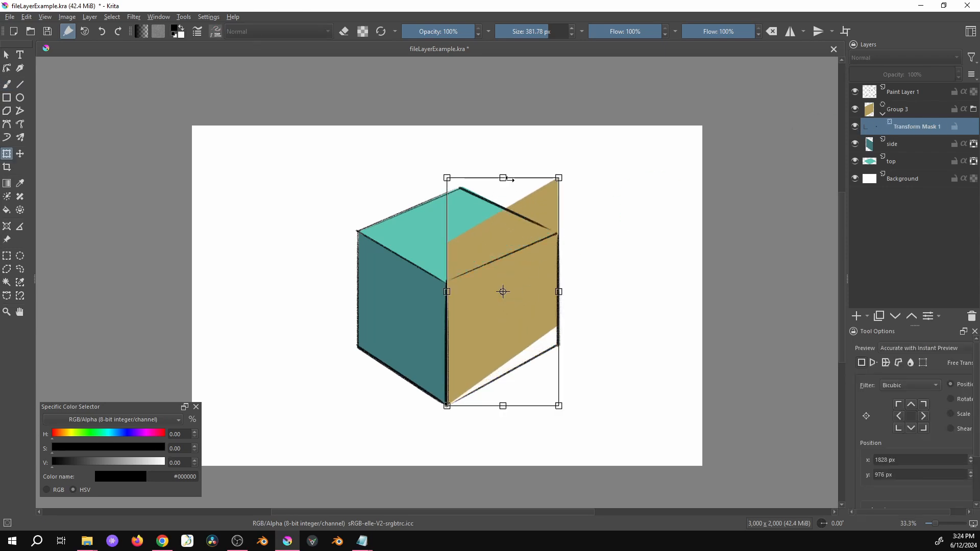
pyautogui.moveTo(560, 292); pyautogui.dragTo(659, 285)
pyautogui.moveTo(444, 412); pyautogui.dragTo(415, 327)
pyautogui.press('Return')
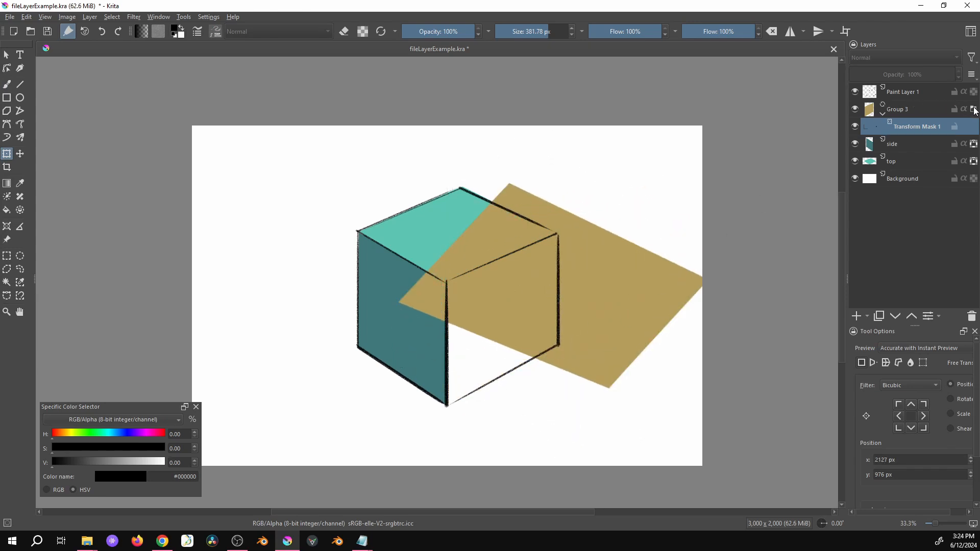
# Step: Open the Group 3 file layer's source, handwrite HOWDY in black across the upper front layer with a 41 px brush, and save
pyautogui.click(975, 110)
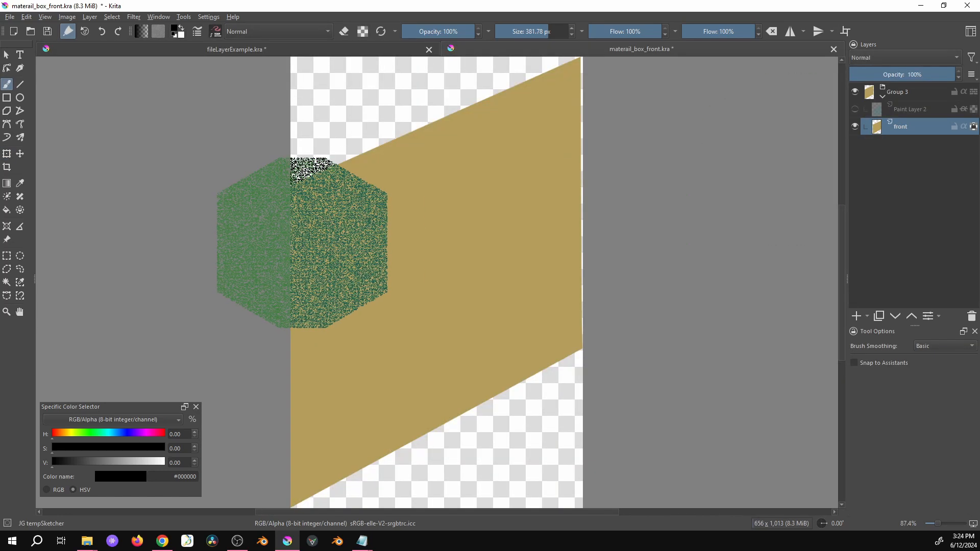
pyautogui.press('[')
pyautogui.press('[')
pyautogui.press('[')
pyautogui.press('[')
pyautogui.press('[')
pyautogui.press('[')
pyautogui.press('[')
pyautogui.press('[')
pyautogui.press('[')
pyautogui.press('[')
pyautogui.press('[')
pyautogui.press('[')
pyautogui.press('[')
pyautogui.press('[')
pyautogui.press('[')
pyautogui.press('[')
pyautogui.press('[')
pyautogui.press('[')
pyautogui.press('[')
pyautogui.press('[')
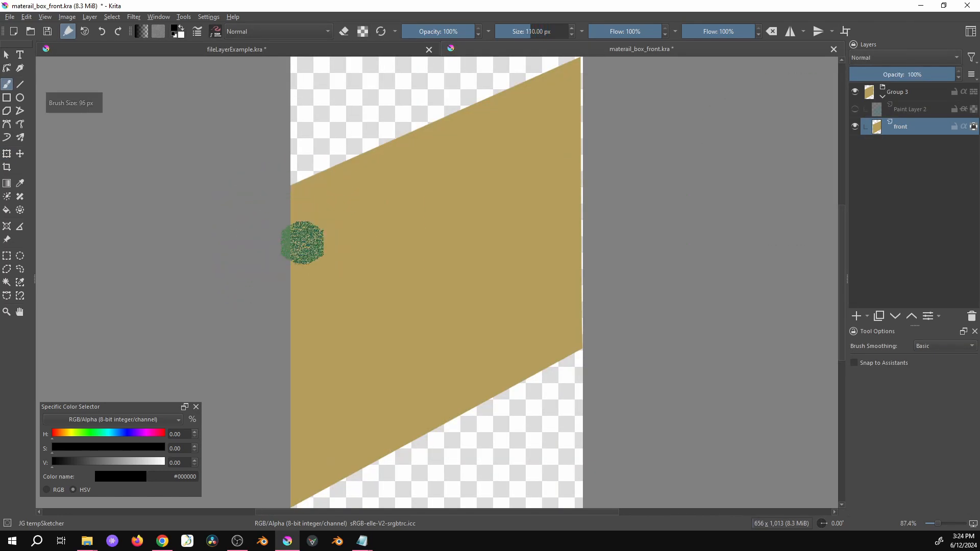
pyautogui.press('[')
pyautogui.press('[')
pyautogui.press('[')
pyautogui.press('[')
pyautogui.press('[')
pyautogui.press('[')
pyautogui.press('[')
pyautogui.press('[')
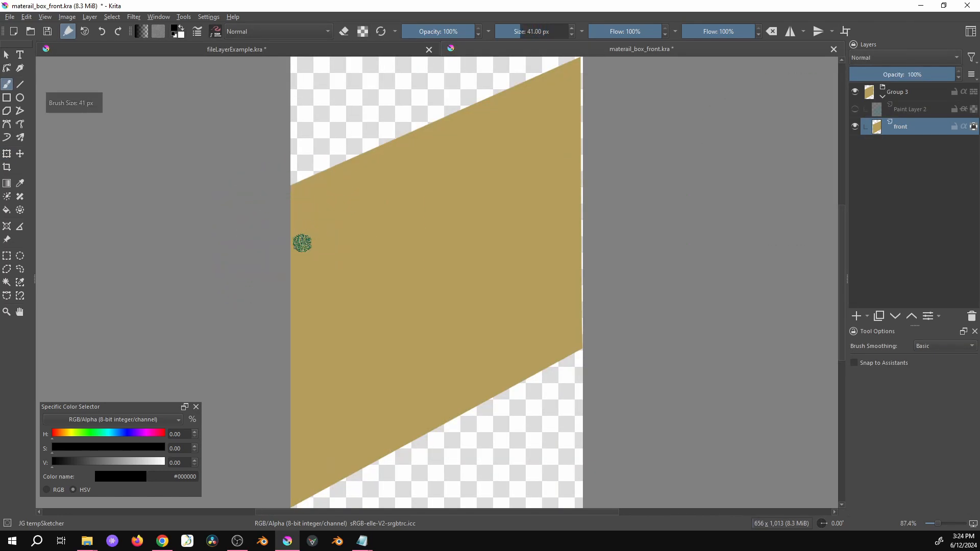
pyautogui.moveTo(327, 199); pyautogui.dragTo(325, 269)
pyautogui.moveTo(327, 231); pyautogui.dragTo(347, 228)
pyautogui.moveTo(350, 196)
pyautogui.mouseDown()
pyautogui.moveTo(347, 256)
pyautogui.moveTo(398, 184)
pyautogui.moveTo(428, 228)
pyautogui.mouseUp()
pyautogui.moveTo(429, 171); pyautogui.dragTo(431, 225)
pyautogui.moveTo(449, 159); pyautogui.dragTo(462, 176)
pyautogui.moveTo(476, 143); pyautogui.dragTo(471, 207)
pyautogui.hotkey('ctrl', 's')
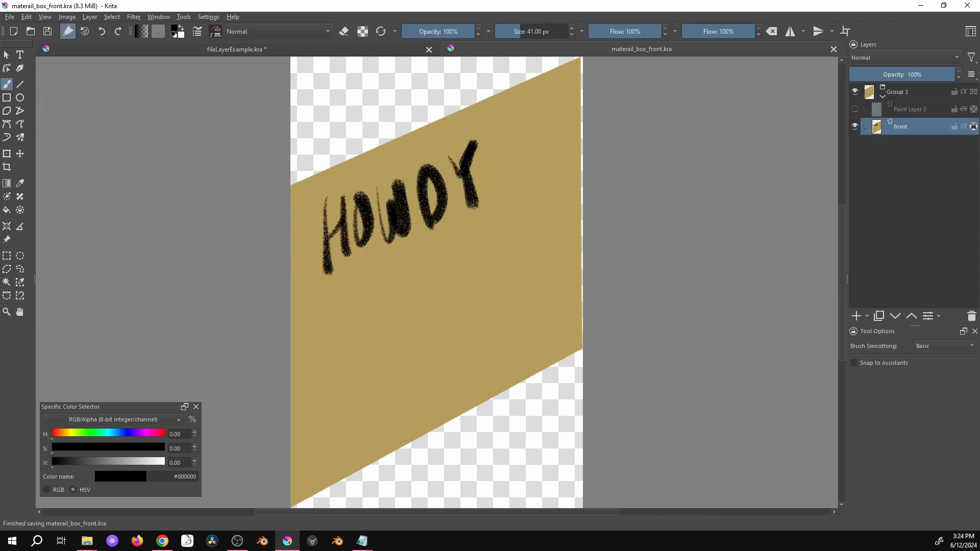
# Step: Check the lettering on the transformed face in fileLayerExample.kra and close materail_box_front.kra
pyautogui.click(359, 53)
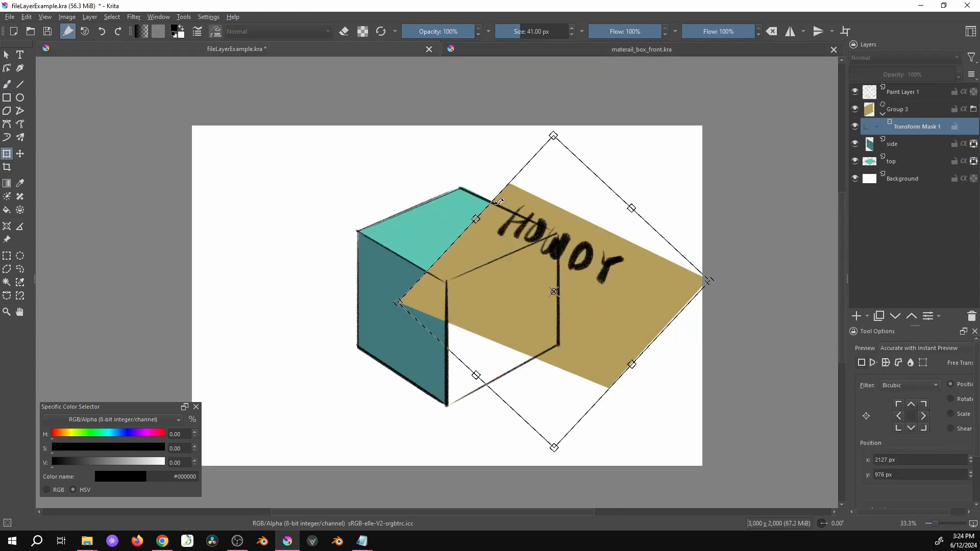
pyautogui.click(715, 53)
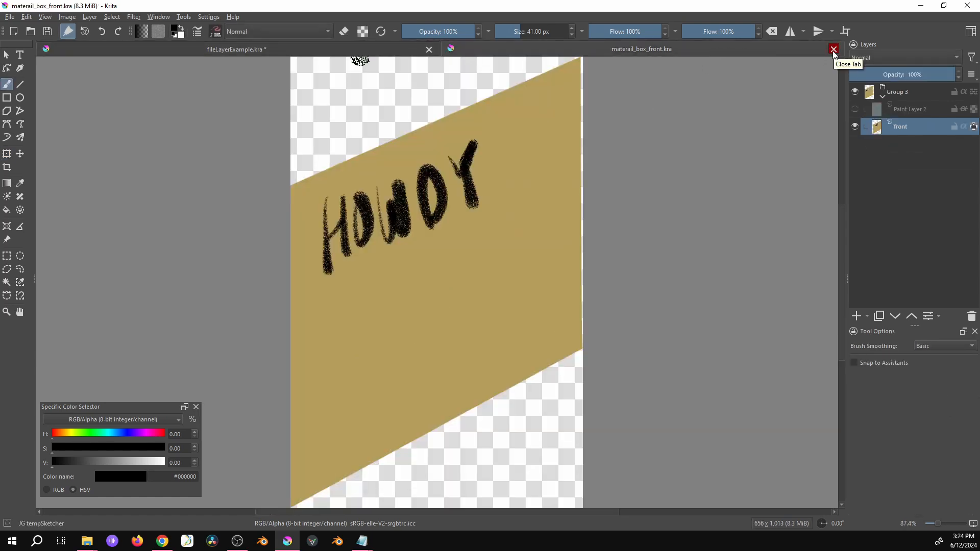
pyautogui.click(833, 50)
# Step: Undo the cube document's changes back to the ungrouped Paint Layer 2 and front layers, and compare front hidden and shown
pyautogui.hotkey('ctrl', 'z')
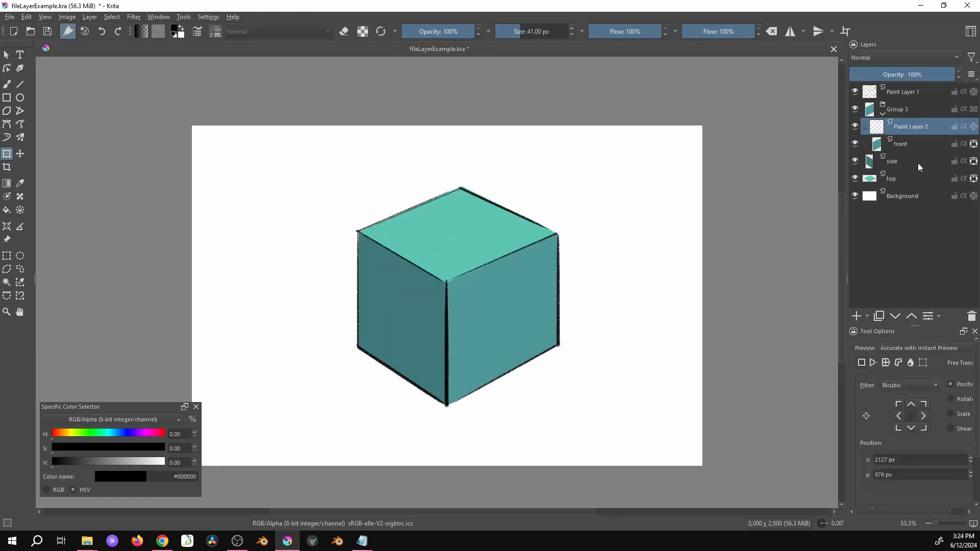
pyautogui.hotkey('ctrl', 'z')
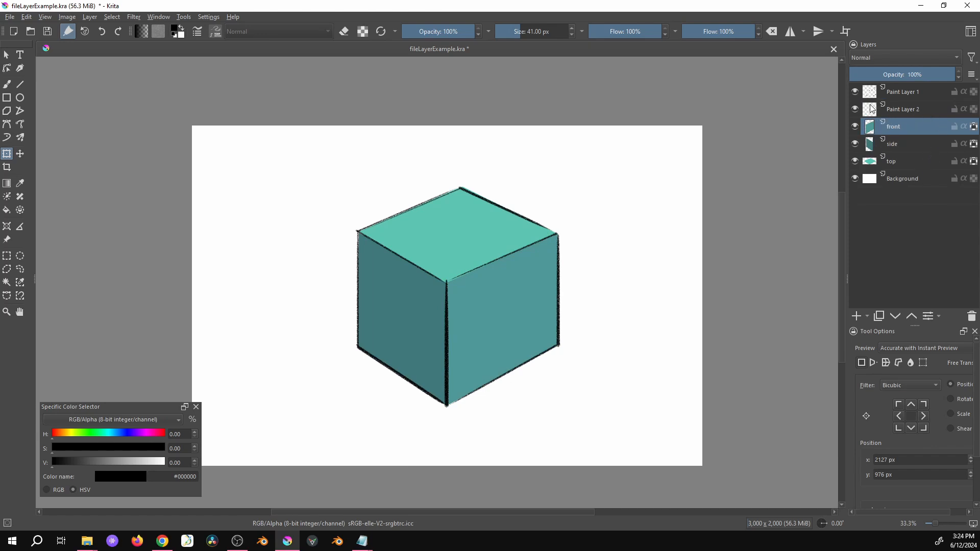
pyautogui.click(856, 127)
pyautogui.click(856, 127)
# Step: Group all cube layers from top through Paint Layer 1, and collapse and hide the new group
pyautogui.click(897, 159)
pyautogui.keyDown('shift'); pyautogui.click(901, 99); pyautogui.keyUp('shift')
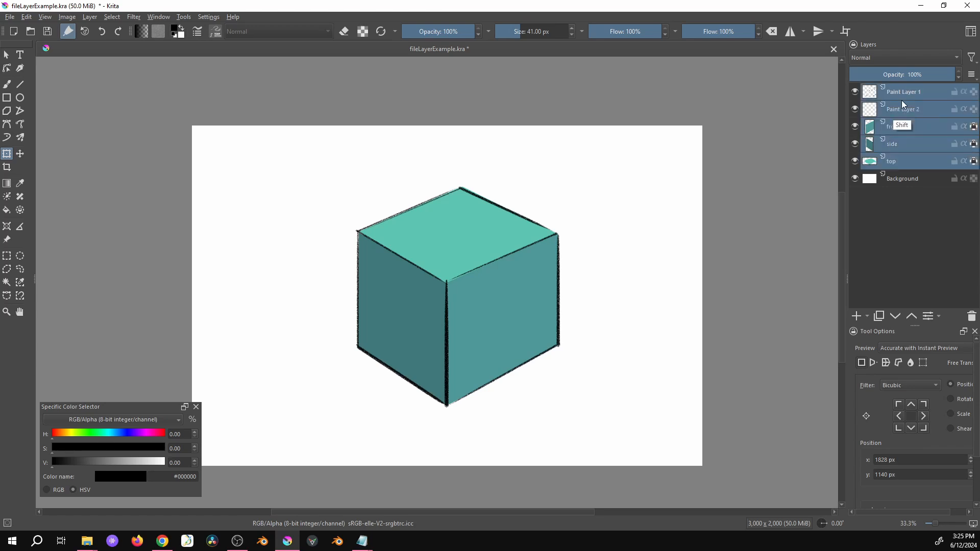
pyautogui.hotkey('ctrl', 'g')
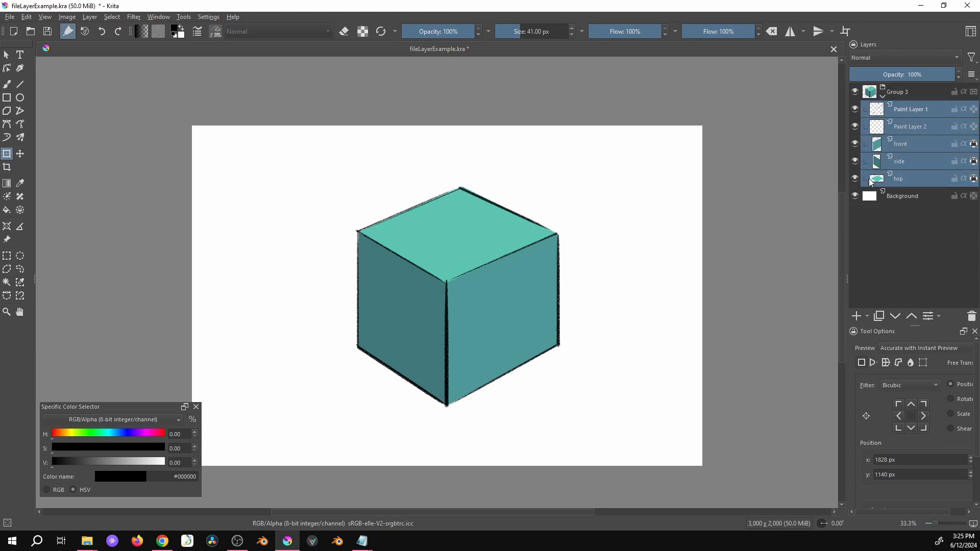
pyautogui.click(882, 96)
pyautogui.click(855, 92)
# Step: Add a paint layer above Background and make a rectangular selection about 1615 by 1373 px in the middle of the canvas
pyautogui.click(868, 108)
pyautogui.click(858, 317)
pyautogui.click(7, 256)
pyautogui.moveTo(320, 190)
pyautogui.mouseDown()
pyautogui.moveTo(545, 357)
pyautogui.moveTo(599, 413)
pyautogui.moveTo(594, 423)
pyautogui.mouseUp()
# Step: Paint the whole selection blue (#4385ae) with a brush of about 235 px, and deselect
pyautogui.press('b')
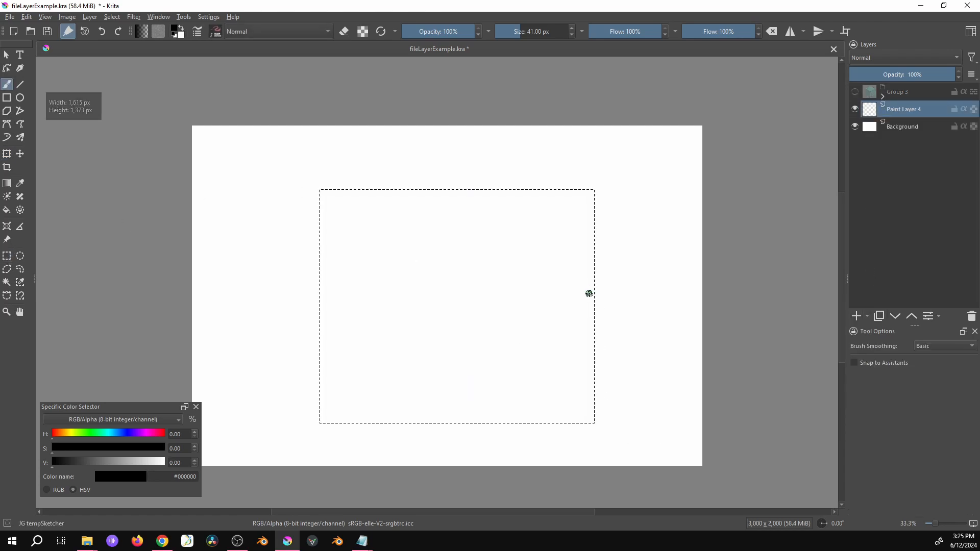
pyautogui.moveTo(582, 302)
pyautogui.mouseDown()
pyautogui.moveTo(616, 316)
pyautogui.moveTo(638, 304)
pyautogui.mouseUp()
pyautogui.click(115, 434)
pyautogui.click(123, 449)
pyautogui.click(129, 462)
pyautogui.moveTo(572, 403)
pyautogui.mouseDown()
pyautogui.moveTo(543, 453)
pyautogui.moveTo(489, 421)
pyautogui.moveTo(591, 230)
pyautogui.moveTo(560, 213)
pyautogui.moveTo(449, 245)
pyautogui.moveTo(296, 356)
pyautogui.moveTo(342, 170)
pyautogui.mouseUp()
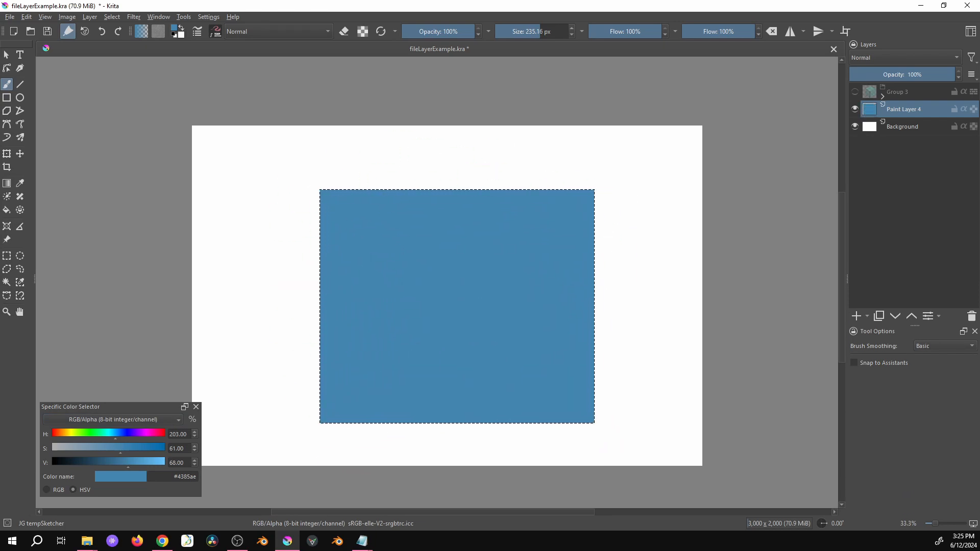
pyautogui.hotkey('ctrl', 'shift', 'a')
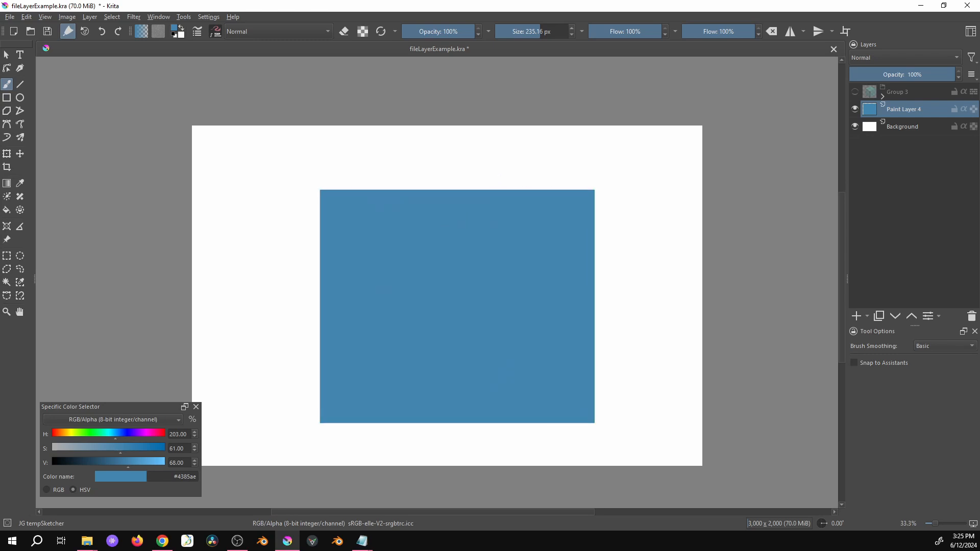
# Step: Add a paint layer above the blue rectangle, group the two layers, and enable Inherit Alpha on the new layer
pyautogui.click(857, 316)
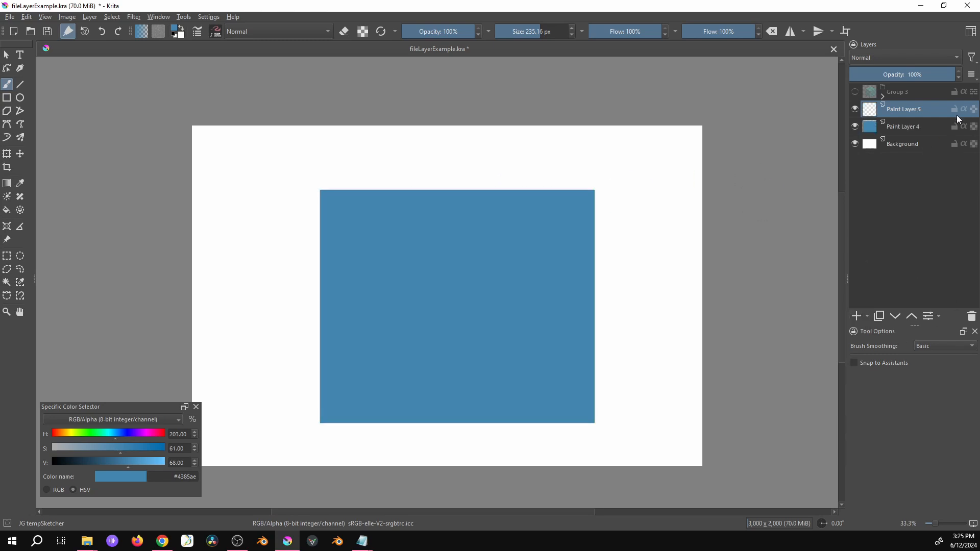
pyautogui.keyDown('shift'); pyautogui.click(930, 126); pyautogui.keyUp('shift')
pyautogui.hotkey('ctrl', 'g')
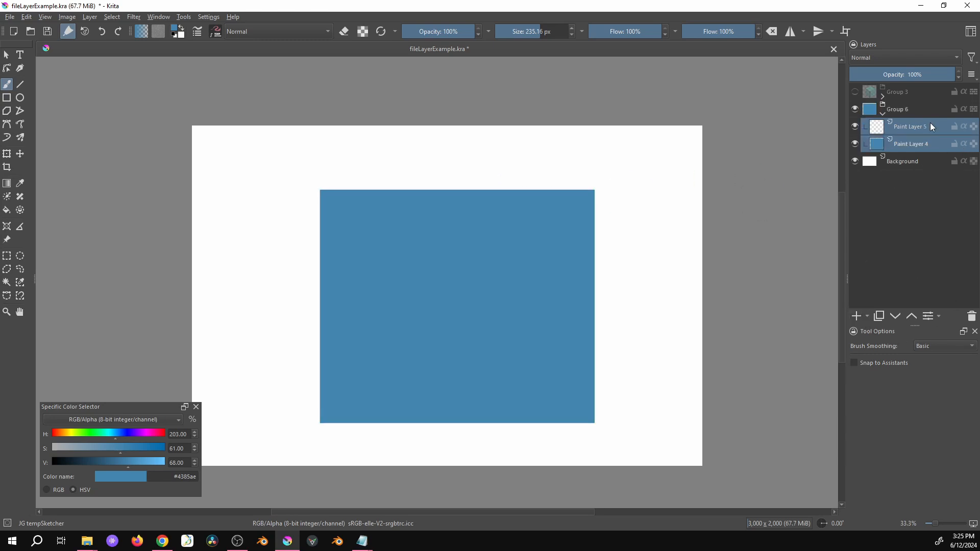
pyautogui.click(879, 131)
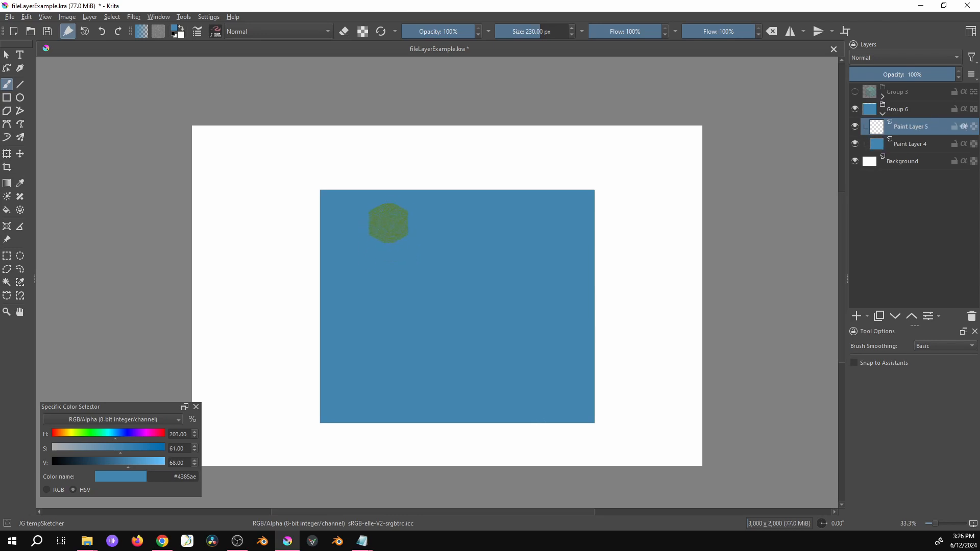
# Step: Draw two black horizontal lines across the blue rectangle on Paint Layer 5, one near its upper edge and one near its lower edge
pyautogui.keyDown('shift'); pyautogui.moveTo(390, 219); pyautogui.dragTo(371, 212); pyautogui.keyUp('shift')
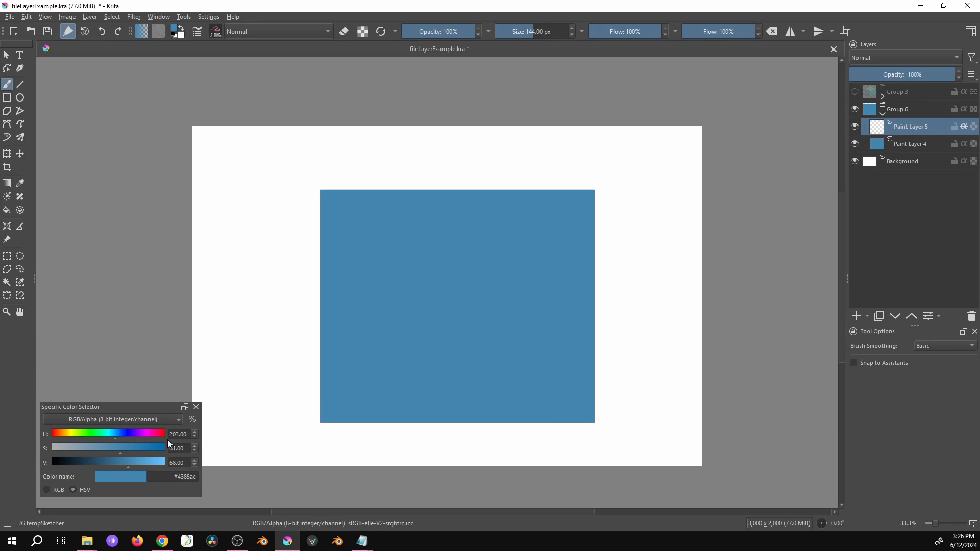
pyautogui.keyDown('shift'); pyautogui.moveTo(507, 296); pyautogui.dragTo(486, 297); pyautogui.keyUp('shift')
pyautogui.press('d')
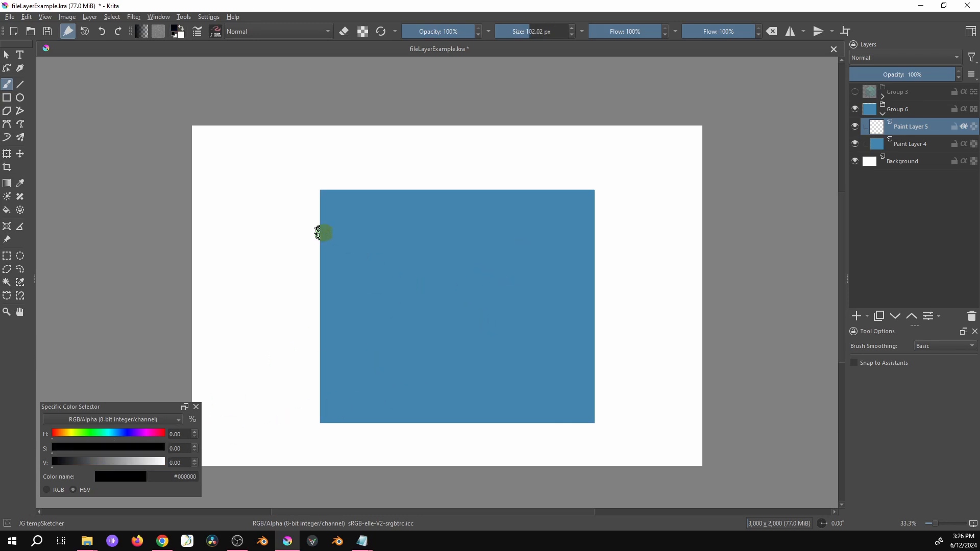
pyautogui.moveTo(321, 227)
pyautogui.keyDown('shift'); pyautogui.mouseDown()
pyautogui.moveTo(444, 235)
pyautogui.moveTo(413, 249)
pyautogui.moveTo(356, 248)
pyautogui.moveTo(437, 225)
pyautogui.moveTo(620, 241)
pyautogui.mouseUp(); pyautogui.keyUp('shift')
pyautogui.press('v')
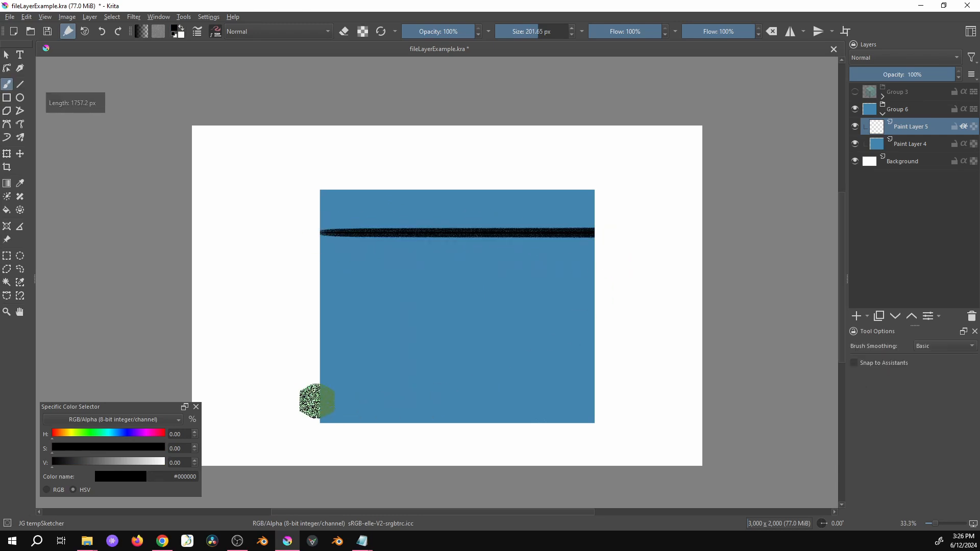
pyautogui.press('v')
pyautogui.moveTo(317, 396); pyautogui.dragTo(638, 392)
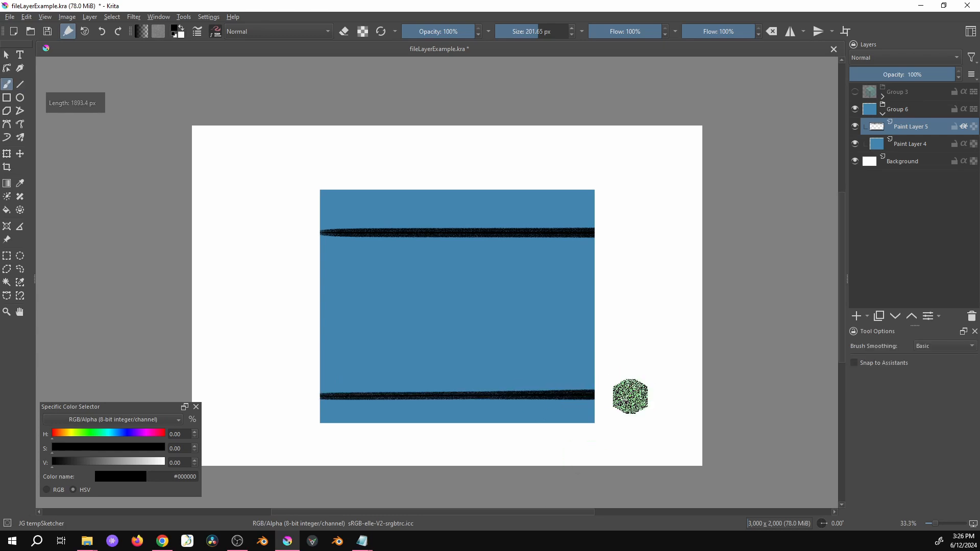
# Step: Paint three black vertical lines between the horizontal lines with a smaller brush of about 103 px, and switch to eraser mode
pyautogui.press('[')
pyautogui.press('[')
pyautogui.press('[')
pyautogui.press('[')
pyautogui.press('[')
pyautogui.press('[')
pyautogui.press('[')
pyautogui.press('[')
pyautogui.press('[')
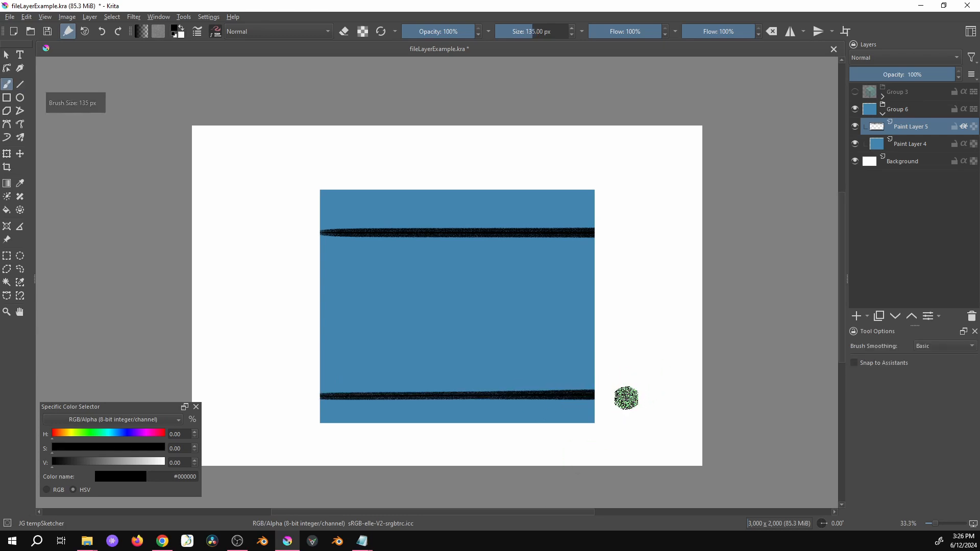
pyautogui.press('[')
pyautogui.moveTo(369, 393)
pyautogui.mouseDown()
pyautogui.moveTo(362, 233)
pyautogui.moveTo(370, 327)
pyautogui.mouseUp()
pyautogui.moveTo(436, 386)
pyautogui.mouseDown()
pyautogui.moveTo(436, 237)
pyautogui.moveTo(436, 401)
pyautogui.mouseUp()
pyautogui.moveTo(506, 249); pyautogui.dragTo(504, 406)
pyautogui.moveTo(506, 272); pyautogui.dragTo(506, 347)
pyautogui.press('e')
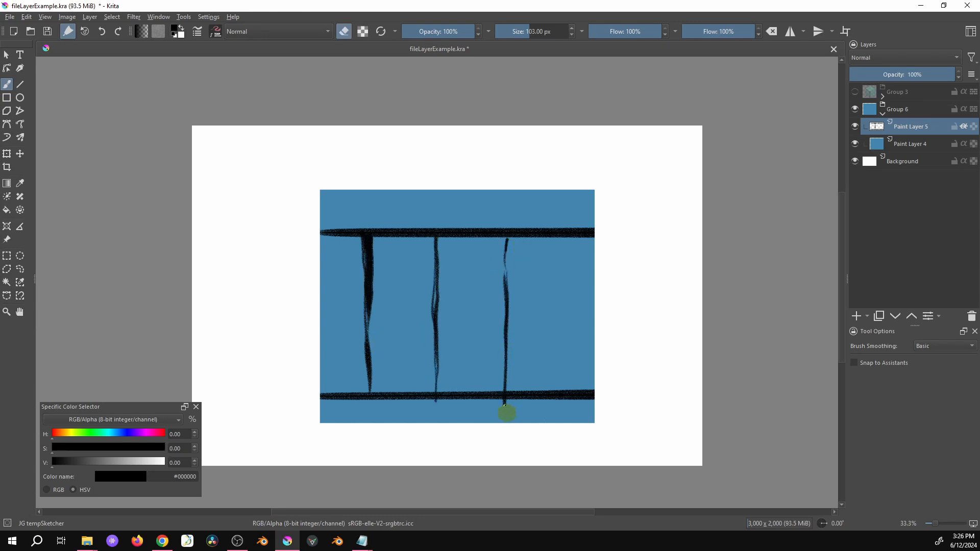
# Step: Erase the third vertical line's overshoot below the lower horizontal line, and paint a fourth vertical black line beside it
pyautogui.click(505, 405)
pyautogui.press('e')
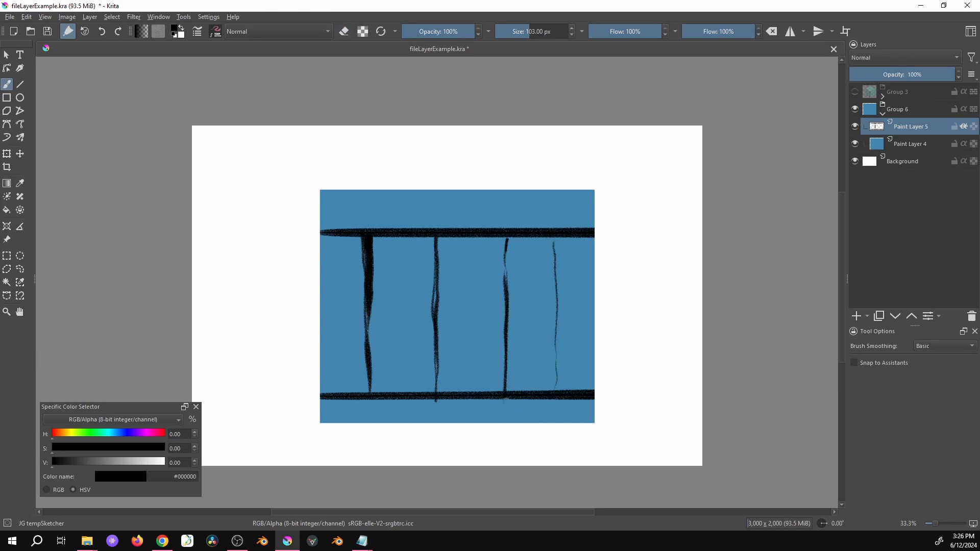
pyautogui.moveTo(556, 238); pyautogui.dragTo(556, 288)
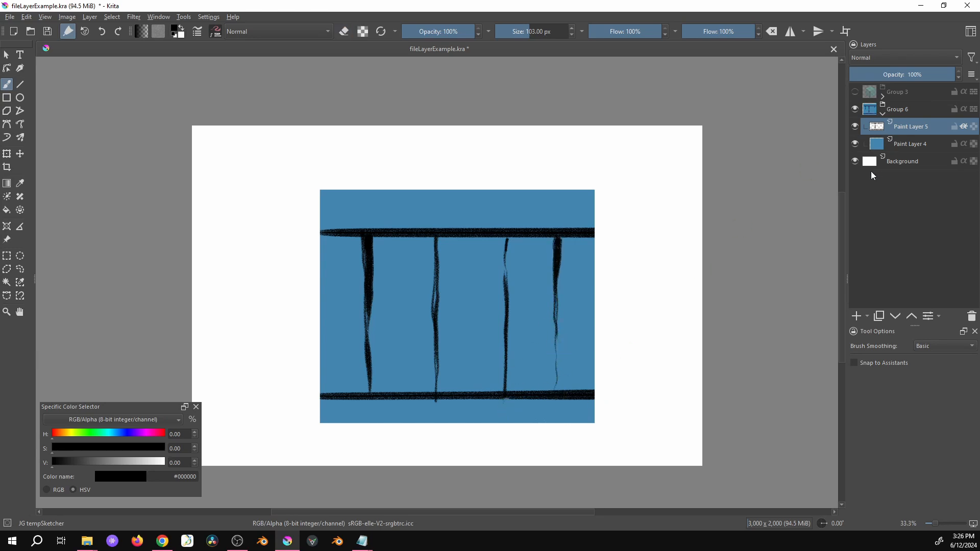
# Step: Colorize Paint Layer 4 yellow with an HSV/HSL adjustment, setting hue to 53 and saturation to 38
pyautogui.click(915, 146)
pyautogui.hotkey('ctrl', 'u')
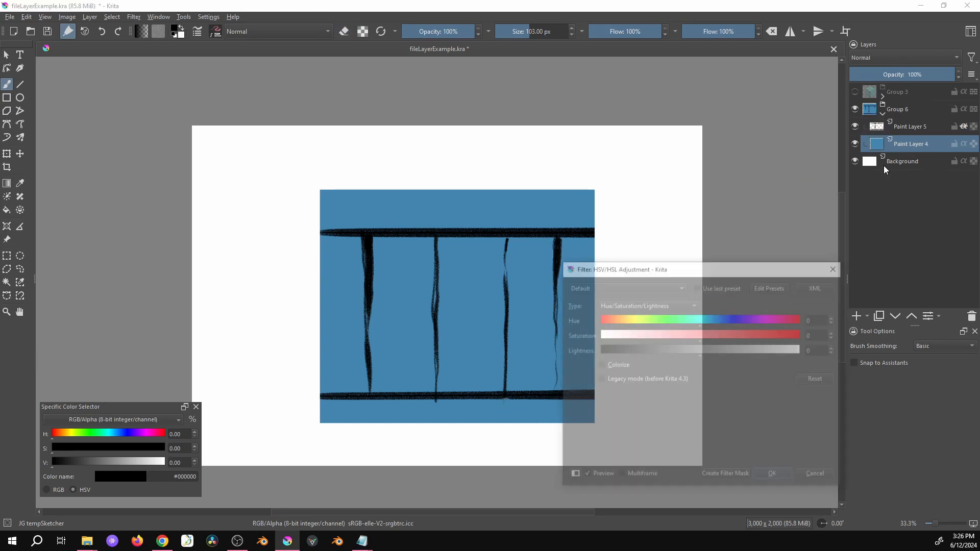
pyautogui.click(621, 368)
pyautogui.click(629, 319)
pyautogui.click(676, 335)
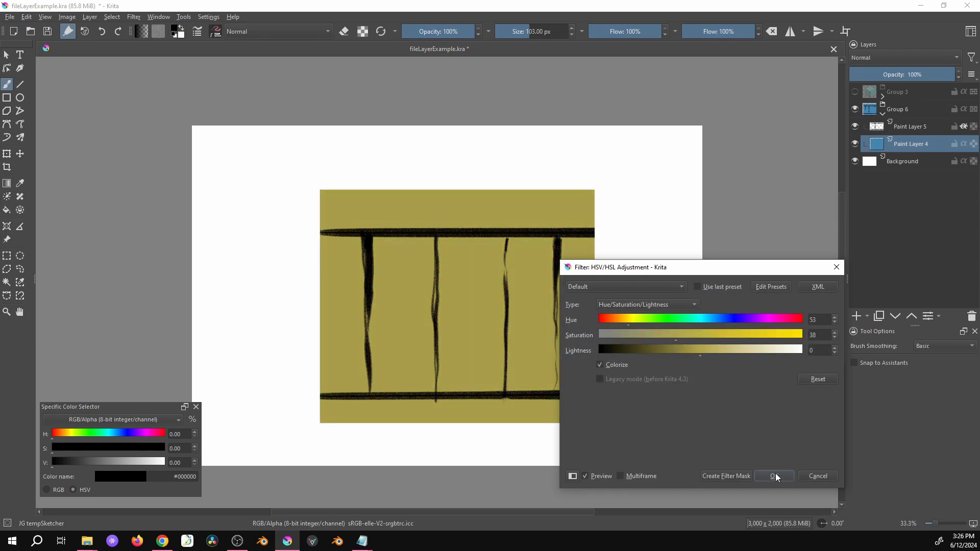
pyautogui.click(774, 477)
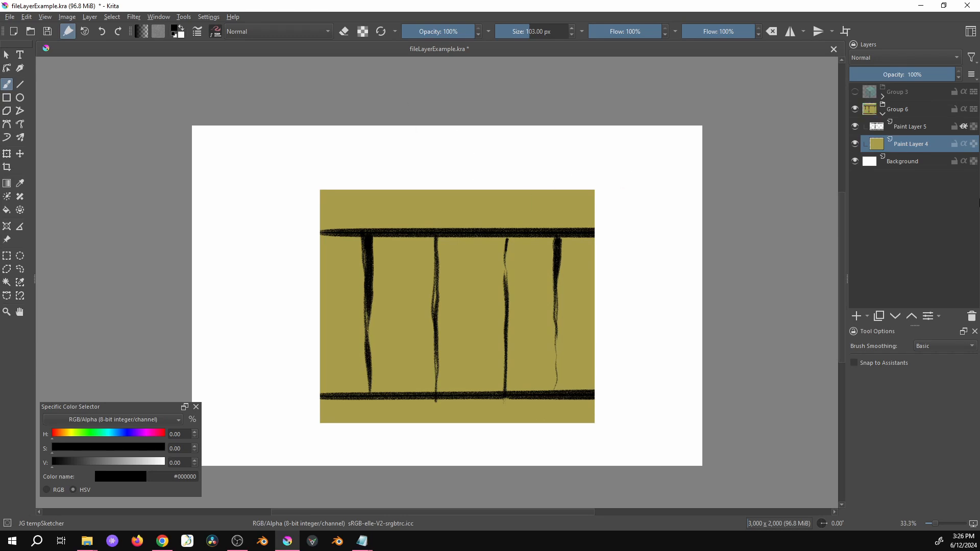
# Step: Collapse Group 6 and toggle its visibility off and on to check the whole group
pyautogui.click(883, 113)
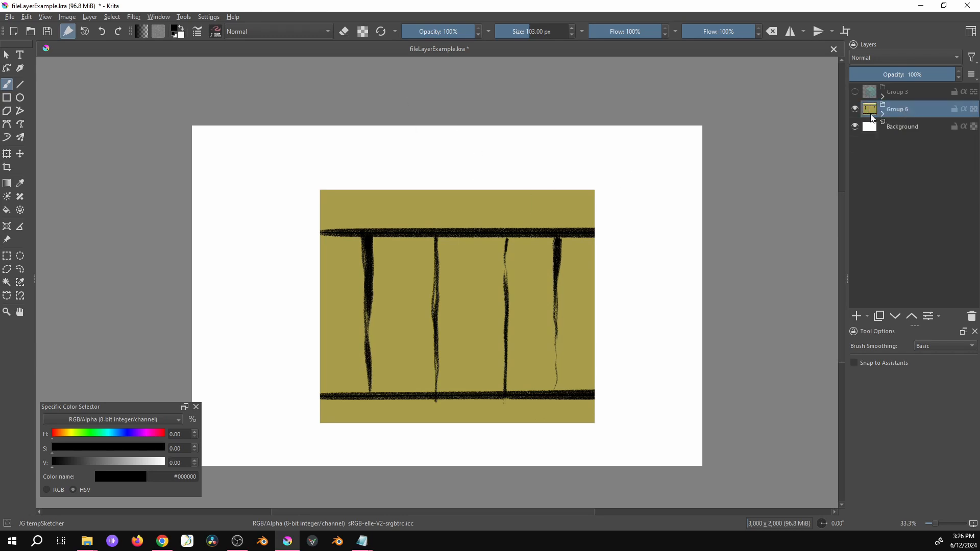
pyautogui.click(854, 110)
pyautogui.click(854, 109)
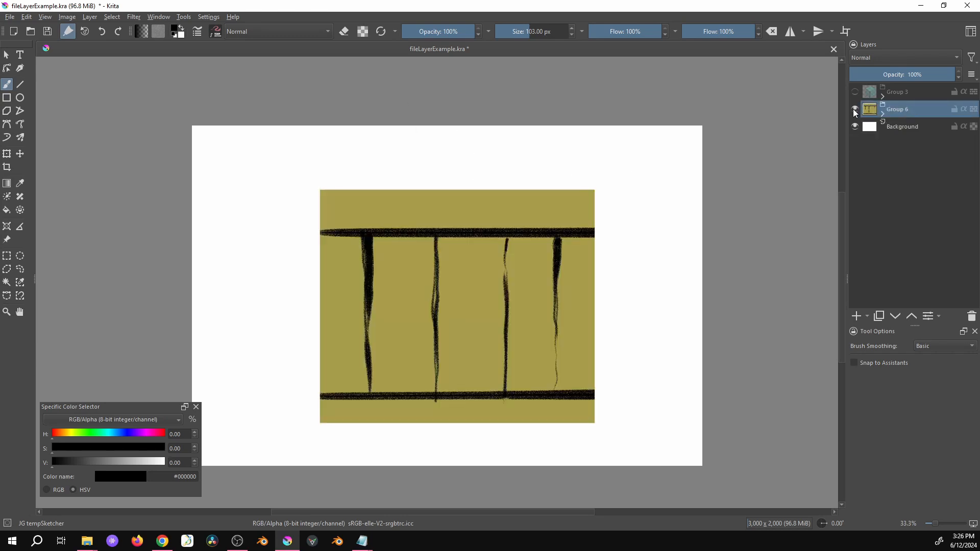
# Step: Convert Group 6 to a file layer saved as the Krita document material_woodBox.kra in the tutorial's layers folder
pyautogui.moveTo(910, 111)
pyautogui.rightClick(910, 111)
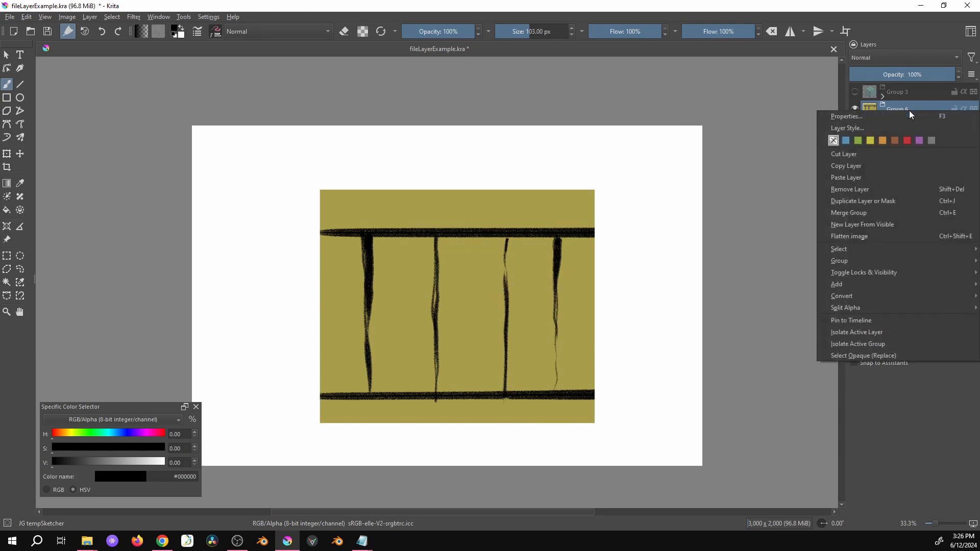
pyautogui.moveTo(874, 298)
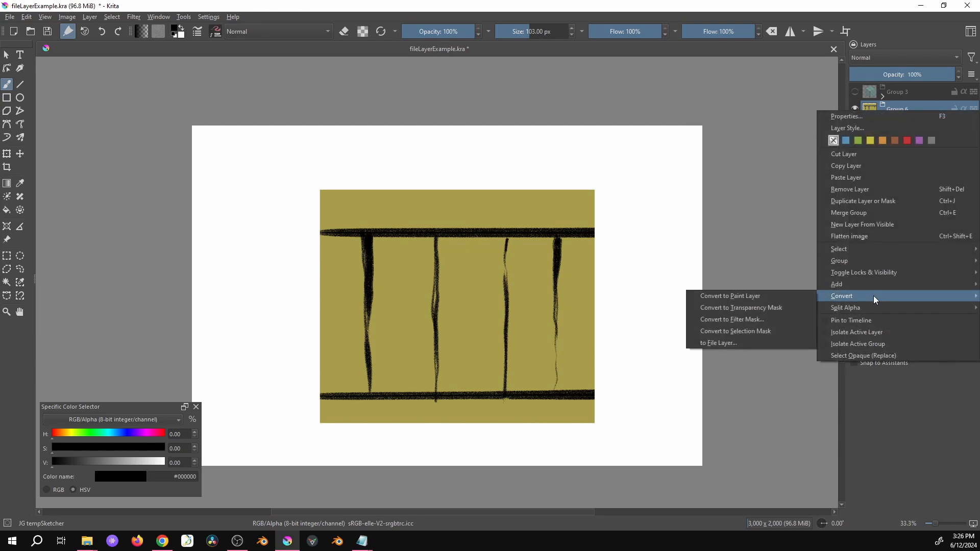
pyautogui.click(720, 343)
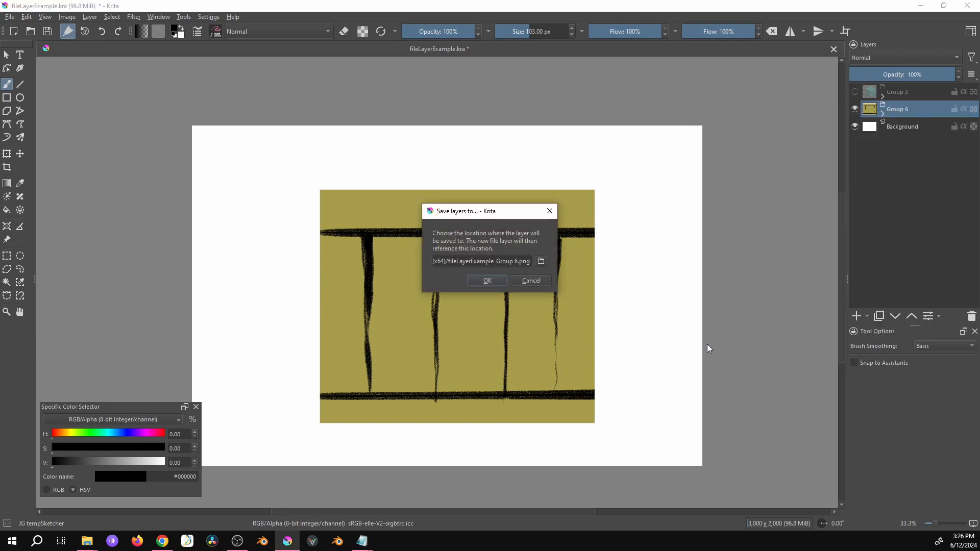
pyautogui.click(542, 262)
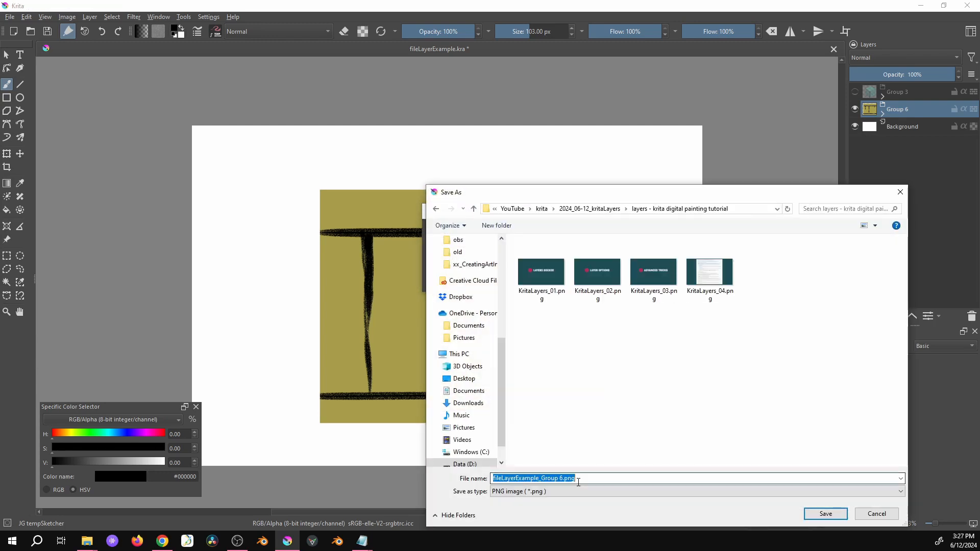
pyautogui.write('material_')
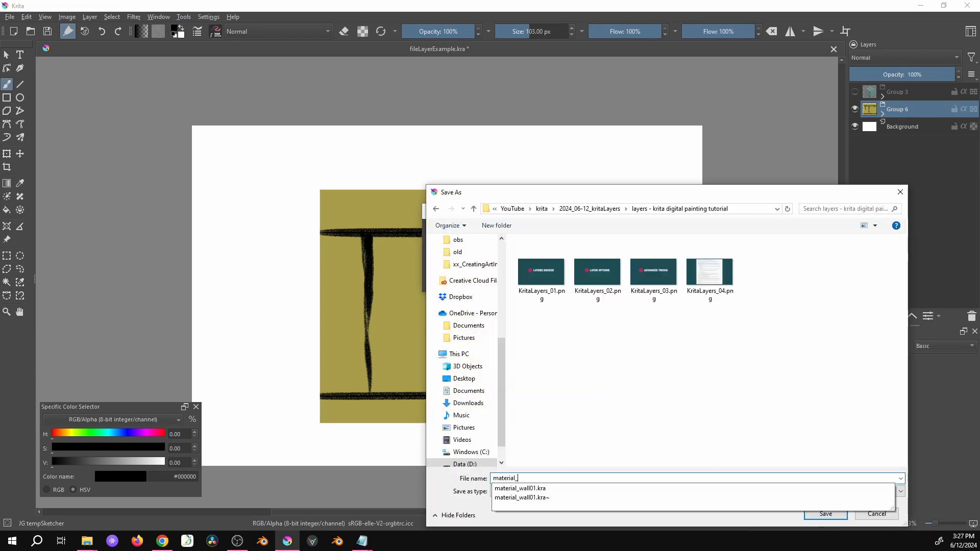
pyautogui.write('woodBox')
pyautogui.click(617, 495)
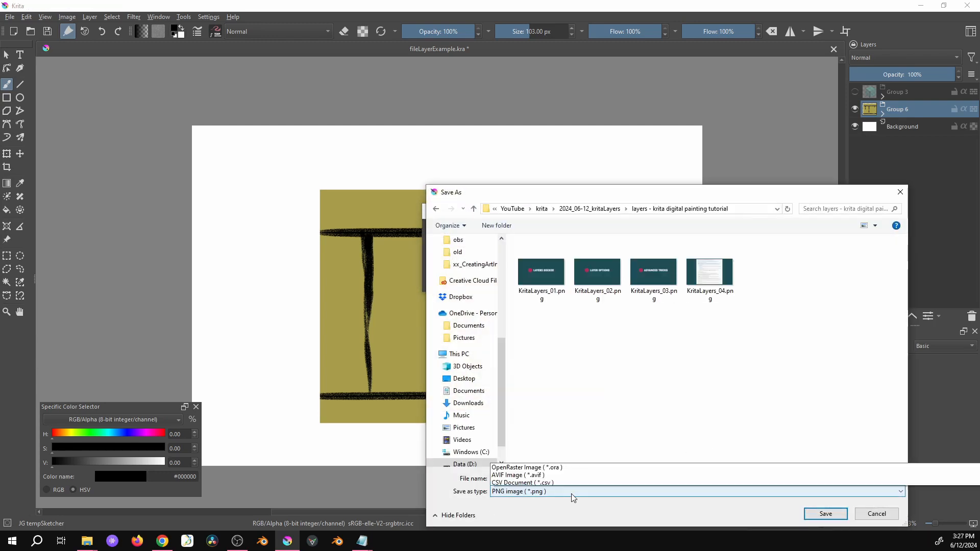
pyautogui.scroll(1, 534, 312)
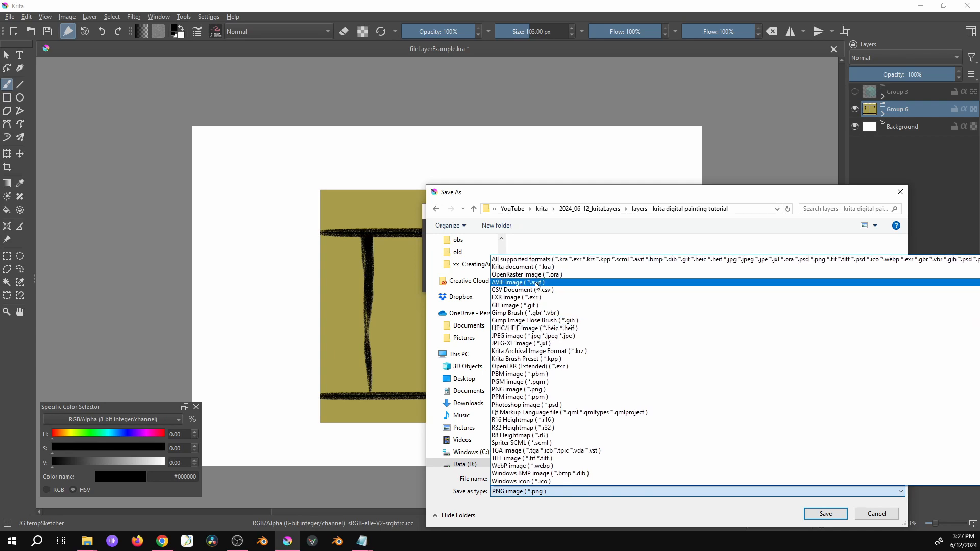
pyautogui.click(540, 266)
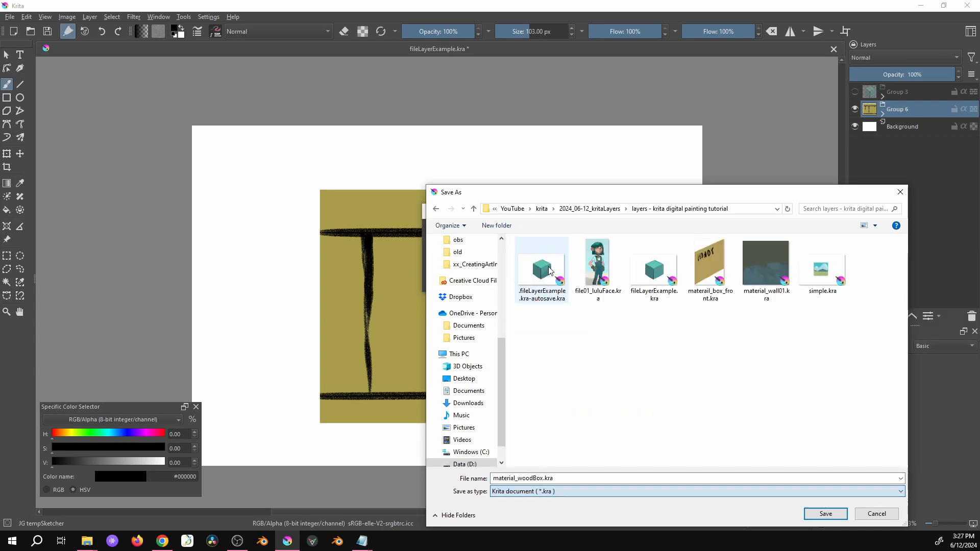
pyautogui.click(827, 515)
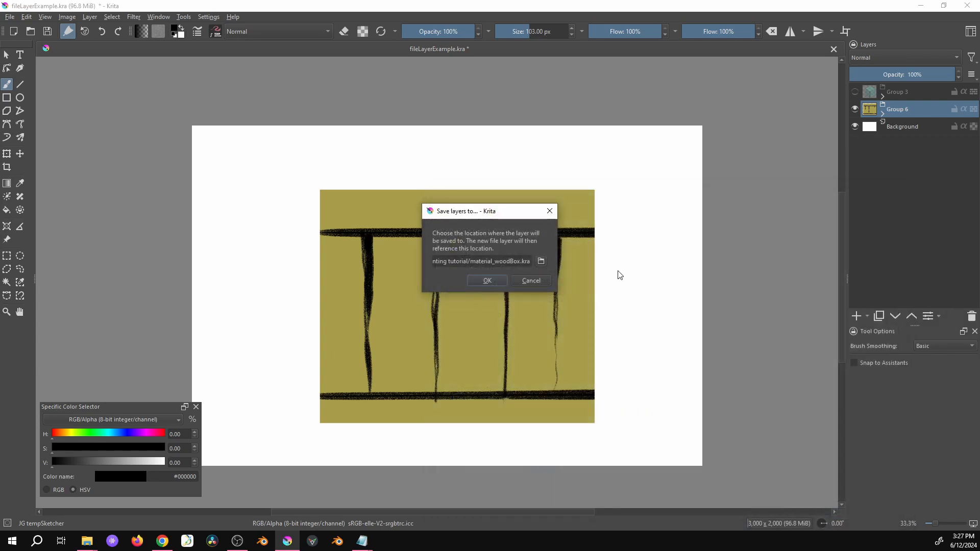
pyautogui.click(492, 286)
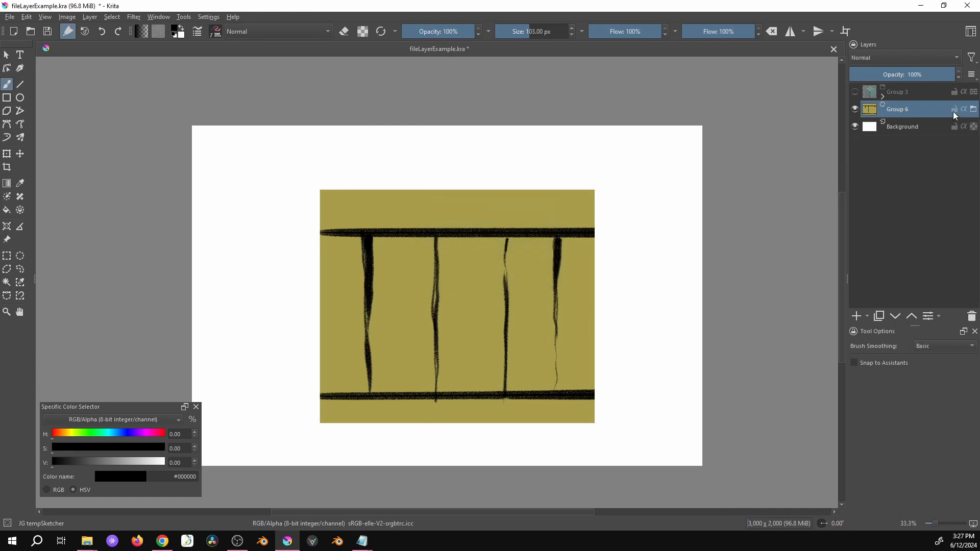
# Step: Show Group 3 with the cube, move it below Group 6, and leave both layers visible
pyautogui.click(855, 109)
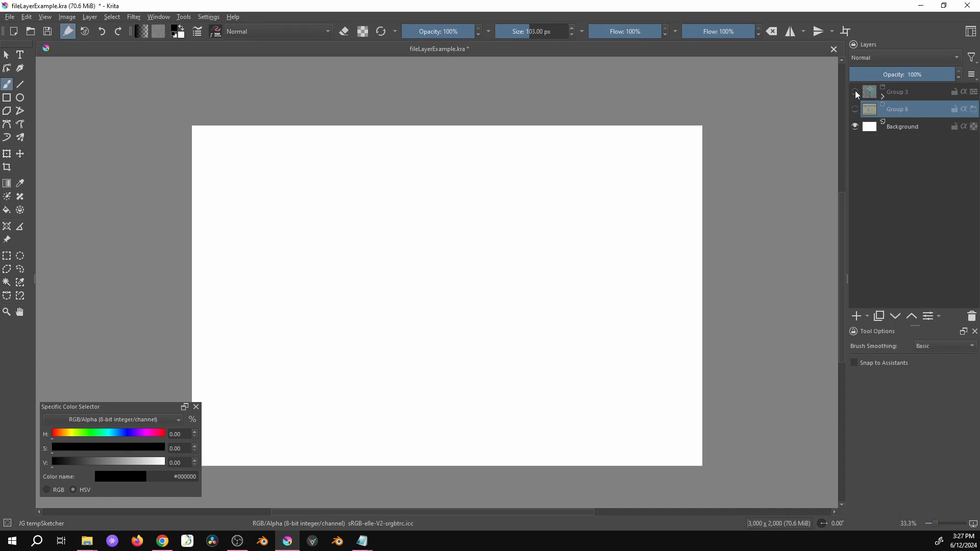
pyautogui.click(855, 93)
pyautogui.moveTo(918, 92); pyautogui.dragTo(890, 114)
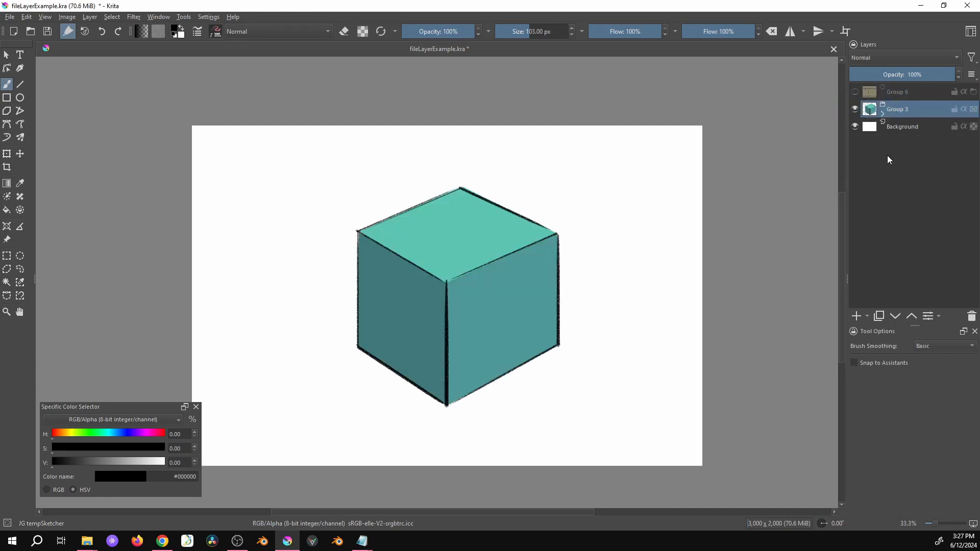
pyautogui.click(854, 92)
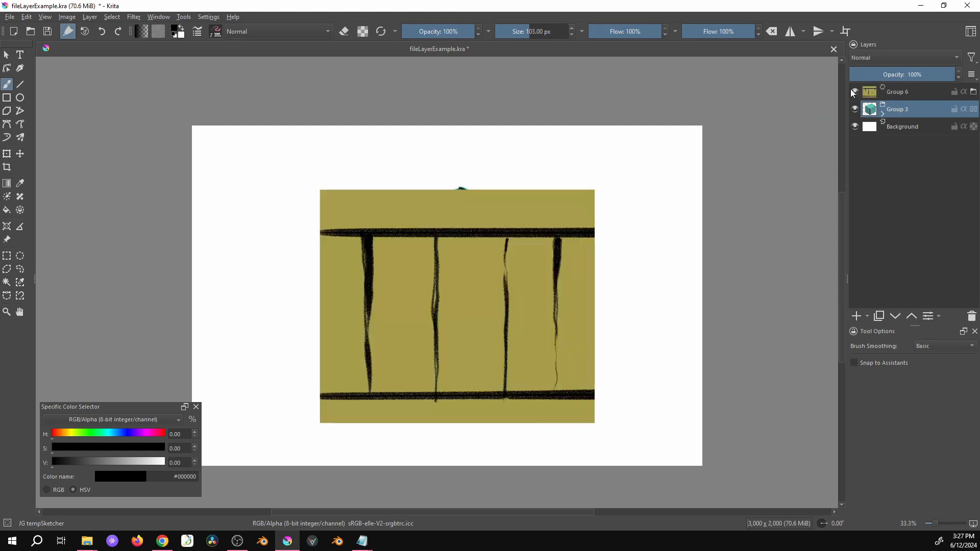
pyautogui.click(854, 92)
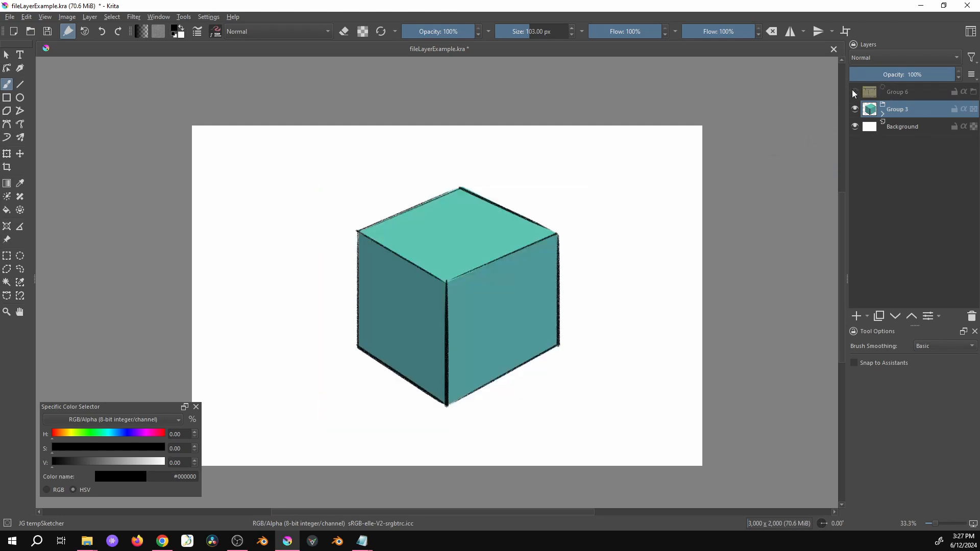
pyautogui.click(854, 91)
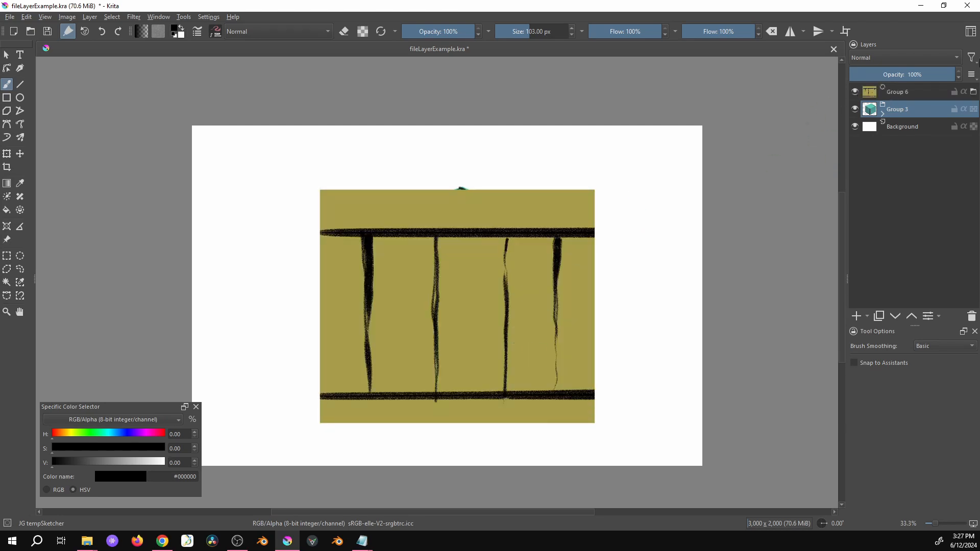
# Step: Add a transform mask to the Group 6 file layer
pyautogui.click(892, 91)
pyautogui.rightClick(894, 90)
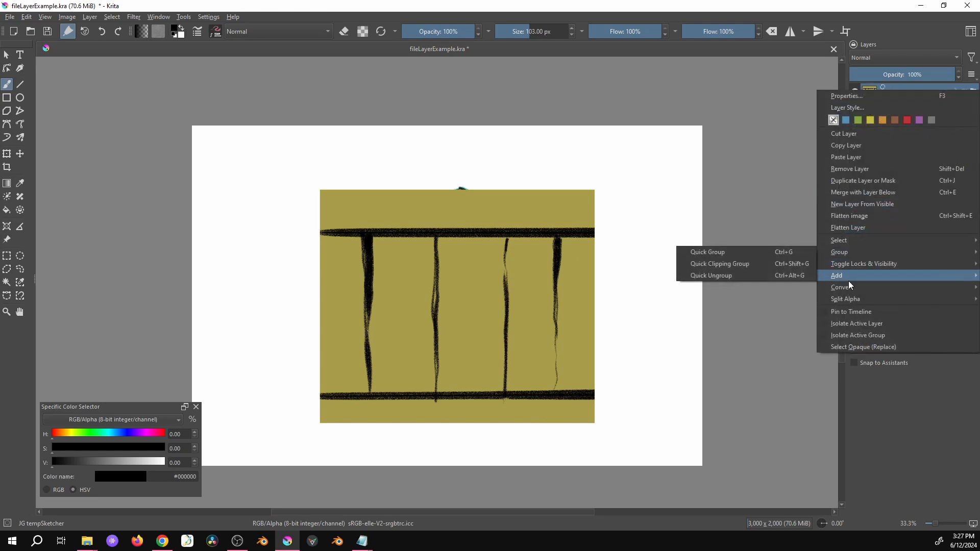
pyautogui.moveTo(849, 275)
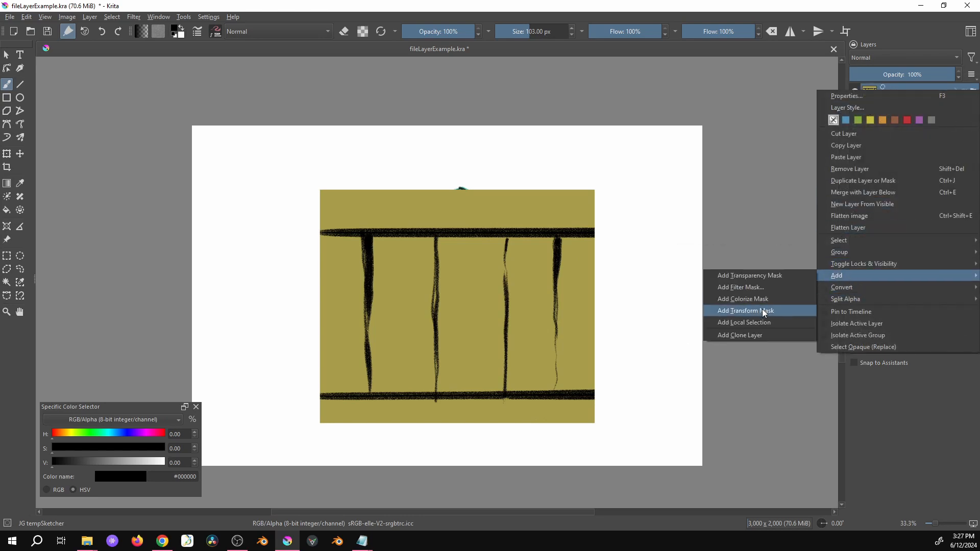
pyautogui.click(763, 310)
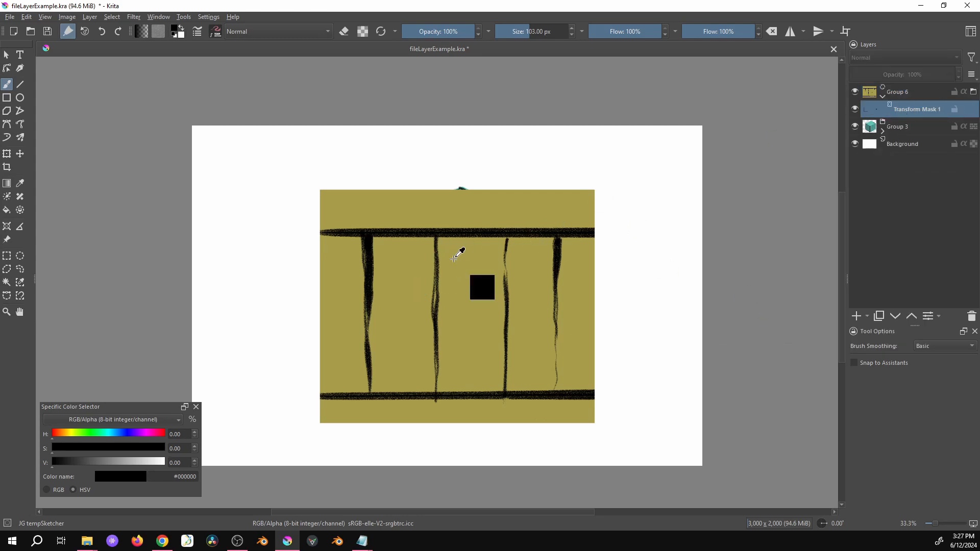
# Step: Apply a perspective transform on the mask, fitting the wood texture's four corners to the cube's front-right face
pyautogui.hotkey('ctrl', 't')
pyautogui.moveTo(446, 274); pyautogui.dragTo(503, 258)
pyautogui.rightClick(519, 264)
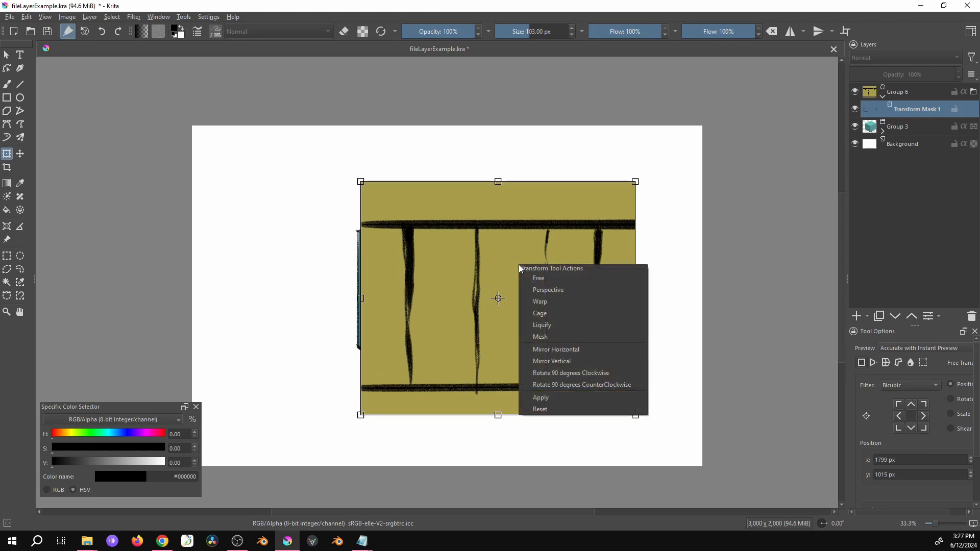
pyautogui.click(537, 289)
pyautogui.moveTo(427, 248); pyautogui.dragTo(489, 254)
pyautogui.moveTo(645, 425); pyautogui.dragTo(582, 383)
pyautogui.moveTo(645, 194); pyautogui.dragTo(558, 239)
pyautogui.moveTo(580, 378); pyautogui.dragTo(558, 350)
pyautogui.moveTo(369, 198); pyautogui.dragTo(449, 282)
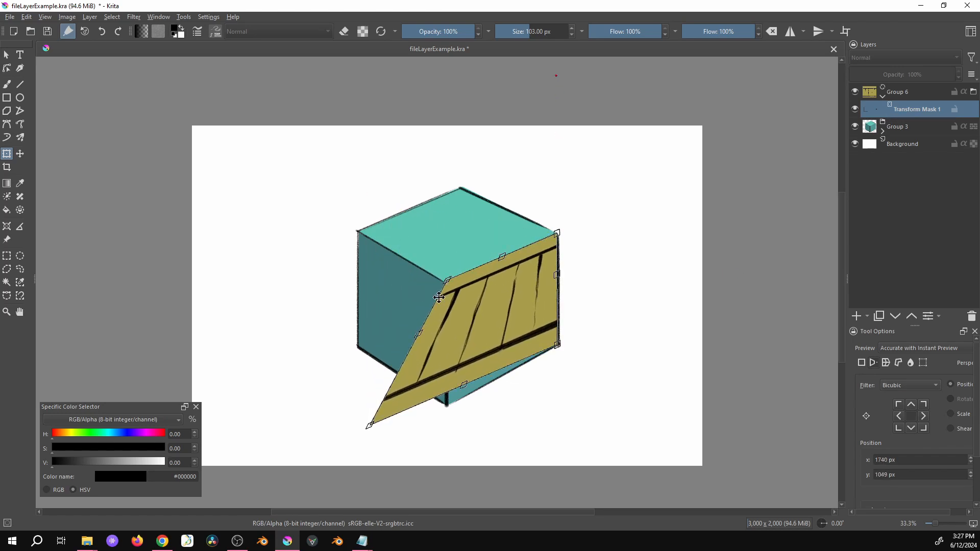
pyautogui.moveTo(368, 431); pyautogui.dragTo(447, 413)
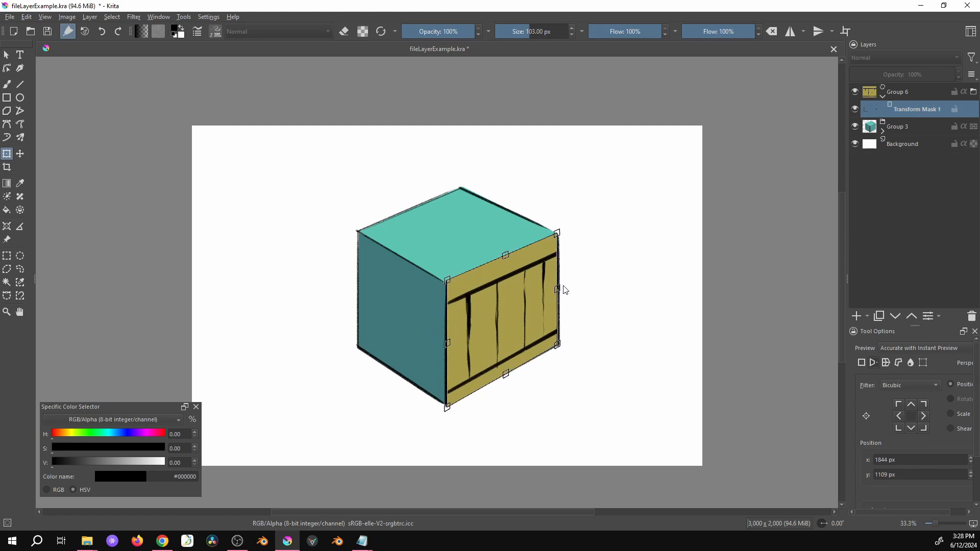
pyautogui.press('Return')
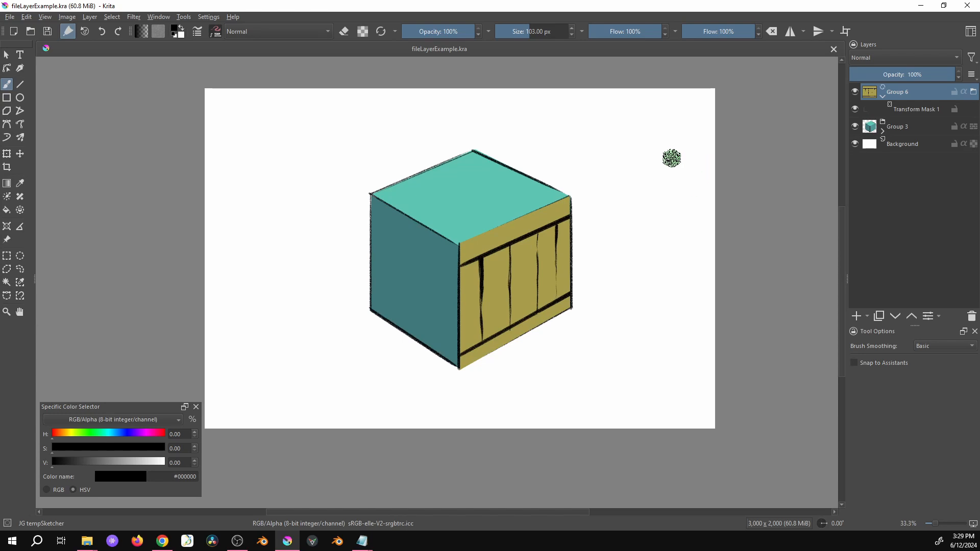
# Step: Open the file layer's source document material_woodBox.kra and expand Group 6 to show its layers
pyautogui.moveTo(975, 97)
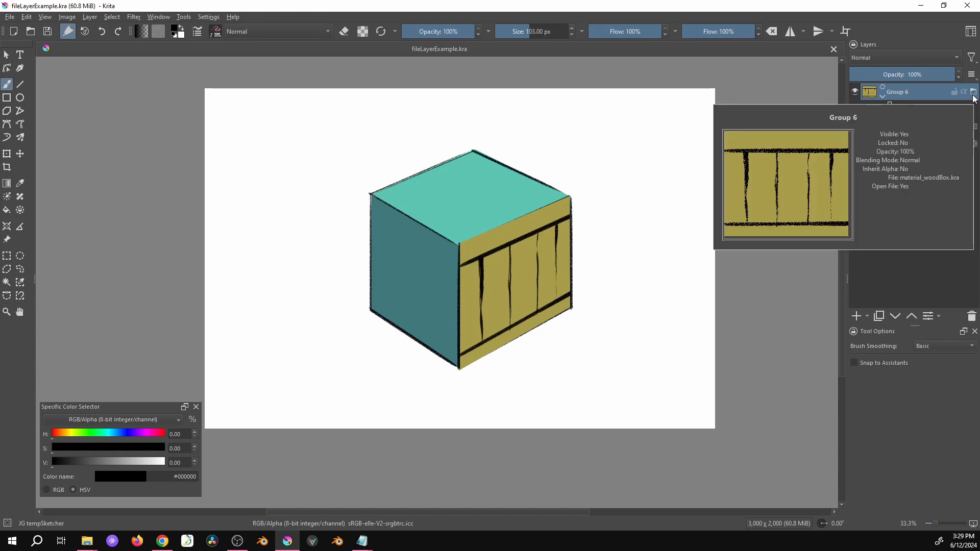
pyautogui.click(974, 92)
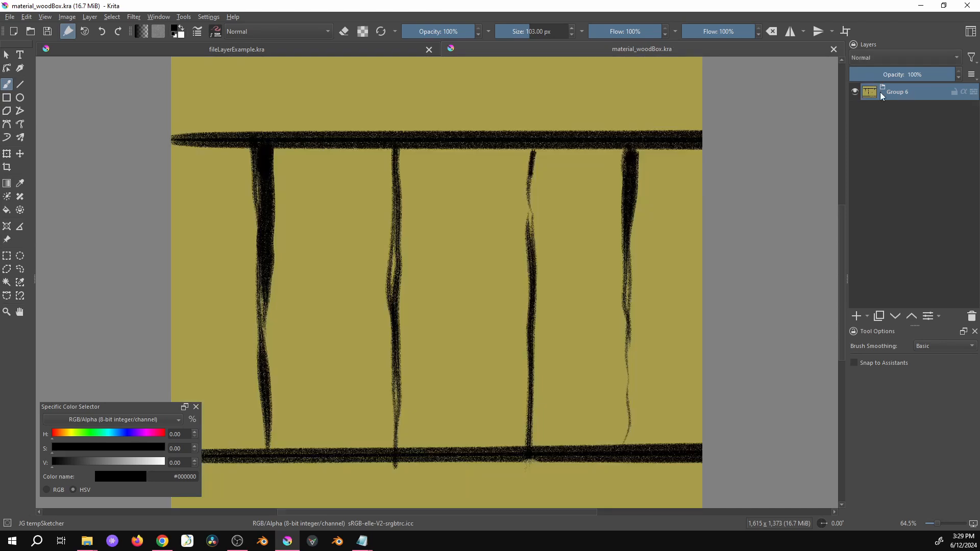
pyautogui.click(882, 94)
pyautogui.hotkey('ctrl', '-')
pyautogui.hotkey('ctrl', '-')
pyautogui.hotkey('ctrl', '-')
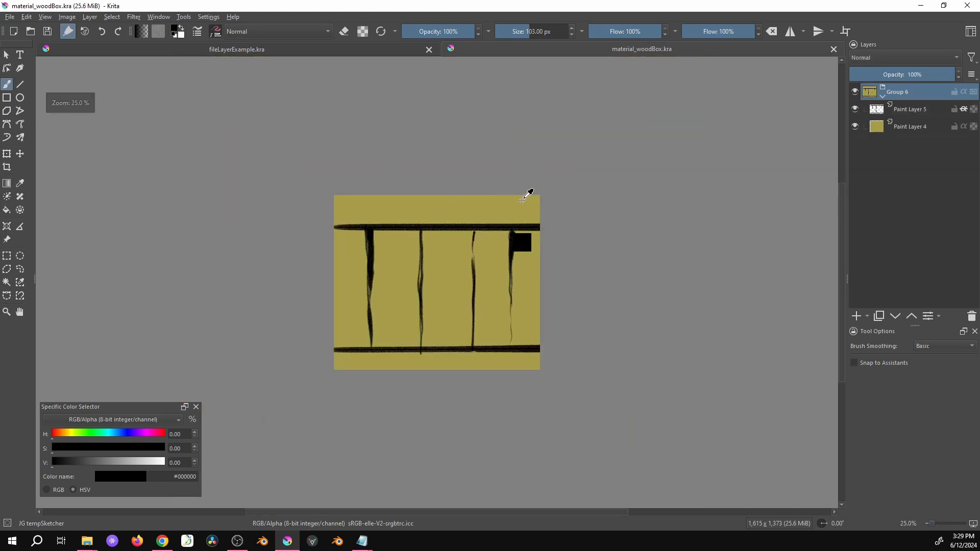
# Step: Add a paint layer above Paint Layer 4 and paint brown (#9c632e) wood-grain strokes across the planks with a brush of about 212 px
pyautogui.click(910, 127)
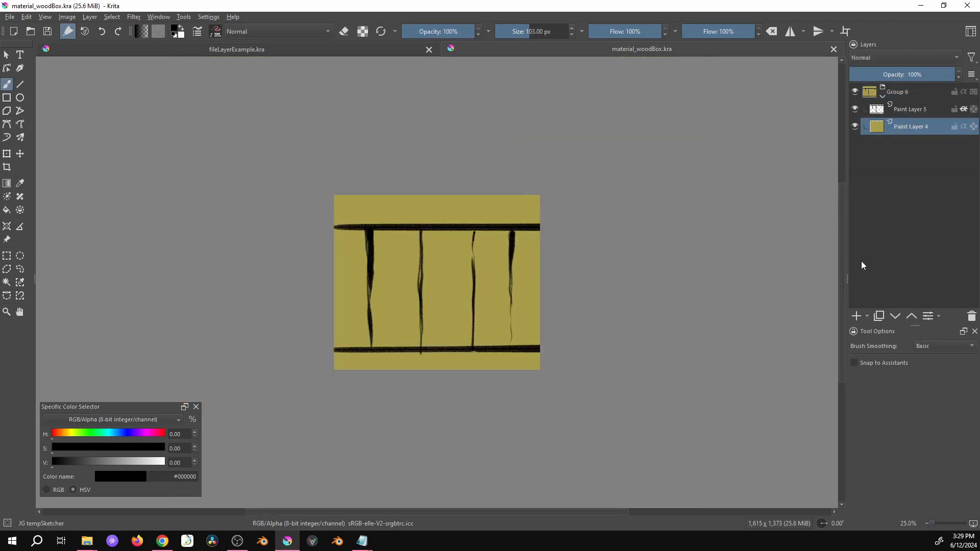
pyautogui.click(864, 317)
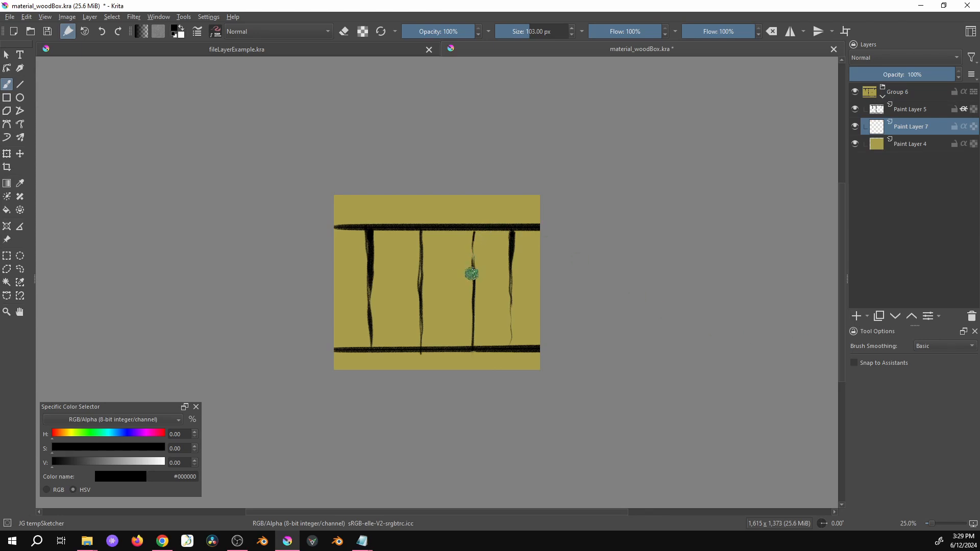
pyautogui.keyDown('ctrl'); pyautogui.click(386, 342); pyautogui.keyUp('ctrl')
pyautogui.click(60, 433)
pyautogui.click(131, 448)
pyautogui.click(120, 462)
pyautogui.keyDown('shift'); pyautogui.moveTo(341, 247); pyautogui.dragTo(355, 247); pyautogui.keyUp('shift')
pyautogui.moveTo(341, 235)
pyautogui.mouseDown()
pyautogui.moveTo(384, 284)
pyautogui.moveTo(452, 237)
pyautogui.moveTo(496, 286)
pyautogui.moveTo(372, 343)
pyautogui.moveTo(434, 202)
pyautogui.moveTo(412, 342)
pyautogui.mouseUp()
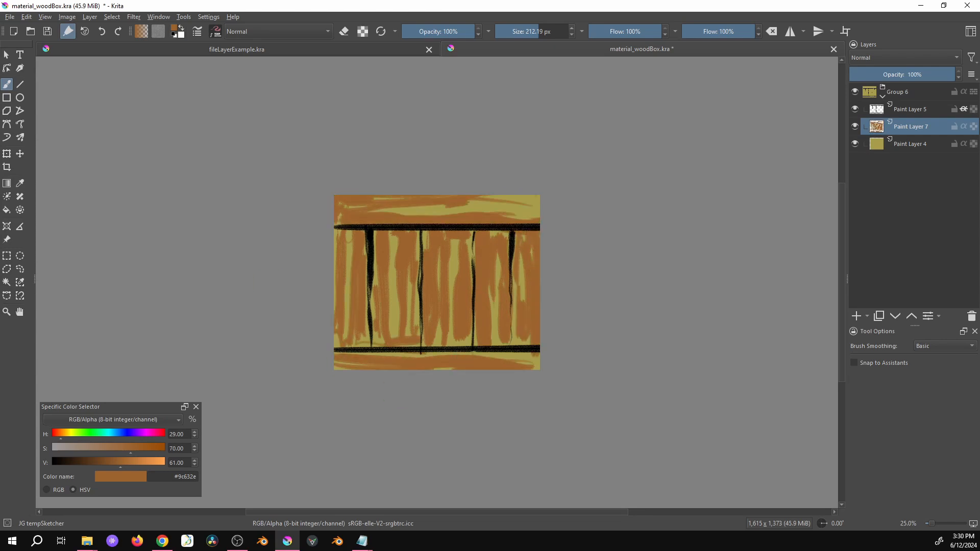
# Step: Sample the plank yellow, set the brush colour to #8c752f, and paint wood-grain strokes on the planks and upper beam
pyautogui.keyDown('ctrl'); pyautogui.click(396, 332); pyautogui.keyUp('ctrl')
pyautogui.click(121, 462)
pyautogui.click(114, 462)
pyautogui.moveTo(394, 245); pyautogui.dragTo(396, 327)
pyautogui.moveTo(454, 245); pyautogui.dragTo(451, 312)
pyautogui.moveTo(498, 244); pyautogui.dragTo(495, 296)
pyautogui.moveTo(525, 216); pyautogui.dragTo(398, 211)
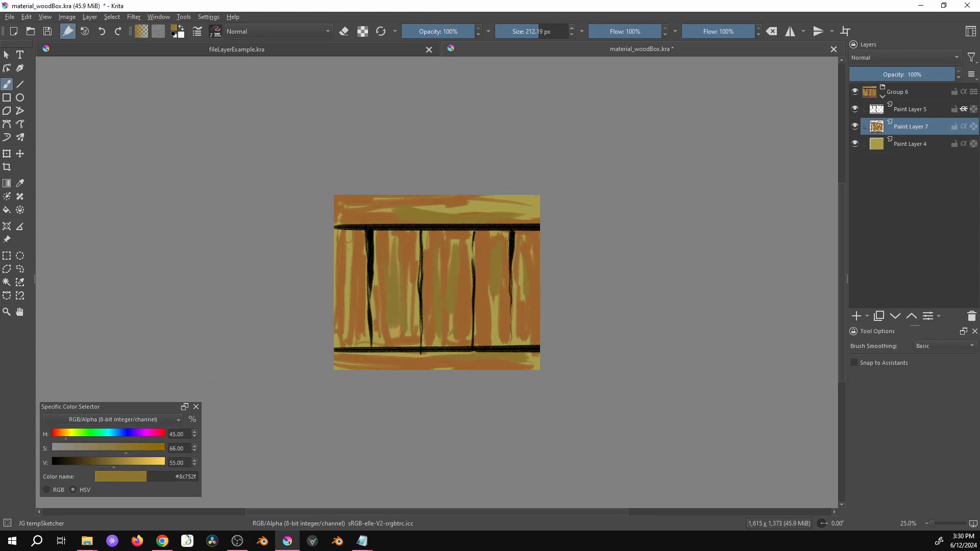
# Step: Paint lighter ochre vertical grain strokes down the planks
pyautogui.click(125, 462)
pyautogui.moveTo(351, 241); pyautogui.dragTo(350, 337)
pyautogui.moveTo(394, 250); pyautogui.dragTo(394, 326)
pyautogui.moveTo(433, 235); pyautogui.dragTo(434, 335)
pyautogui.moveTo(525, 251); pyautogui.dragTo(527, 339)
# Step: Darken the ochre and paint grain along the lower beam, the upper beam and the third plank
pyautogui.click(109, 462)
pyautogui.moveTo(446, 247); pyautogui.dragTo(453, 273)
pyautogui.moveTo(340, 365); pyautogui.dragTo(533, 361)
pyautogui.moveTo(341, 208); pyautogui.dragTo(526, 212)
# Step: Paint deeper brown grain beside the plank gaps and a shadow strip under the upper beam
pyautogui.click(94, 462)
pyautogui.moveTo(403, 234); pyautogui.dragTo(404, 288)
pyautogui.moveTo(438, 247)
pyautogui.mouseDown()
pyautogui.moveTo(438, 319)
pyautogui.moveTo(452, 291)
pyautogui.mouseUp()
pyautogui.moveTo(478, 243)
pyautogui.mouseDown()
pyautogui.moveTo(482, 338)
pyautogui.moveTo(468, 344)
pyautogui.mouseUp()
pyautogui.moveTo(369, 247); pyautogui.dragTo(371, 331)
pyautogui.moveTo(338, 234); pyautogui.dragTo(537, 235)
pyautogui.moveTo(424, 235); pyautogui.dragTo(446, 247)
# Step: Set the brush colour to dark brown #423716 and paint the under-beam shadow and fine grain lines on the planks and beams
pyautogui.click(81, 462)
pyautogui.moveTo(378, 237); pyautogui.dragTo(508, 234)
pyautogui.moveTo(514, 245); pyautogui.dragTo(514, 346)
pyautogui.moveTo(424, 317); pyautogui.dragTo(422, 351)
pyautogui.moveTo(372, 300); pyautogui.dragTo(375, 347)
pyautogui.moveTo(389, 255); pyautogui.dragTo(401, 327)
pyautogui.moveTo(345, 214); pyautogui.dragTo(431, 224)
pyautogui.moveTo(484, 211); pyautogui.dragTo(531, 218)
pyautogui.moveTo(382, 210); pyautogui.dragTo(469, 207)
pyautogui.moveTo(410, 369); pyautogui.dragTo(513, 365)
pyautogui.moveTo(362, 363); pyautogui.dragTo(473, 362)
# Step: Paint a knot and last dark grain marks around the third plank and lower beam, and save material_woodBox.kra
pyautogui.moveTo(456, 304); pyautogui.dragTo(455, 312)
pyautogui.moveTo(453, 290); pyautogui.dragTo(454, 320)
pyautogui.moveTo(456, 258); pyautogui.dragTo(461, 312)
pyautogui.moveTo(455, 327); pyautogui.dragTo(458, 352)
pyautogui.moveTo(410, 240); pyautogui.dragTo(416, 292)
pyautogui.moveTo(513, 352); pyautogui.dragTo(535, 356)
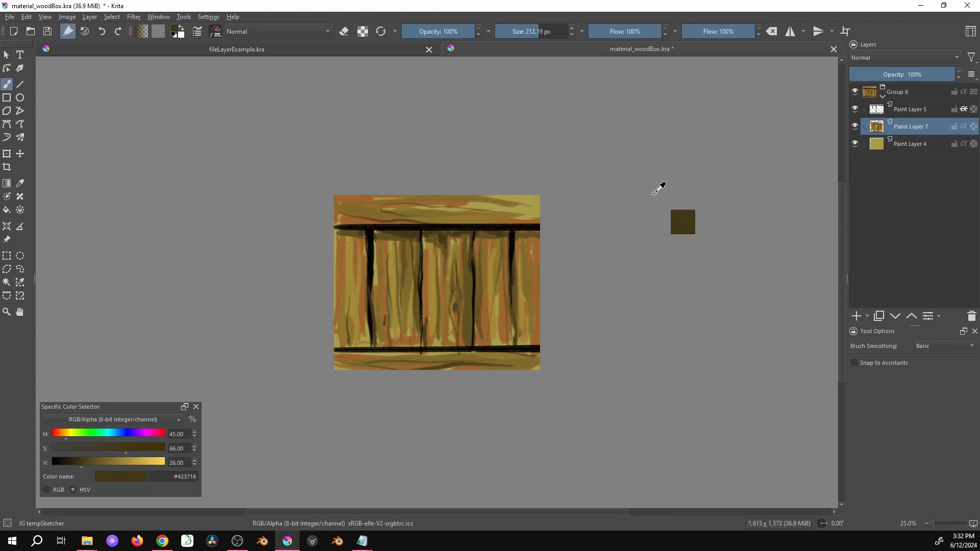
pyautogui.hotkey('ctrl', 's')
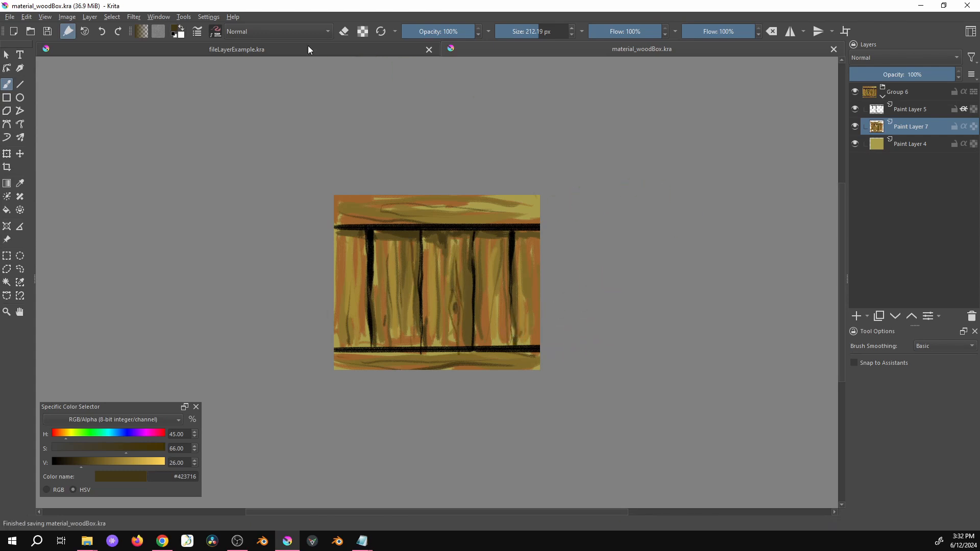
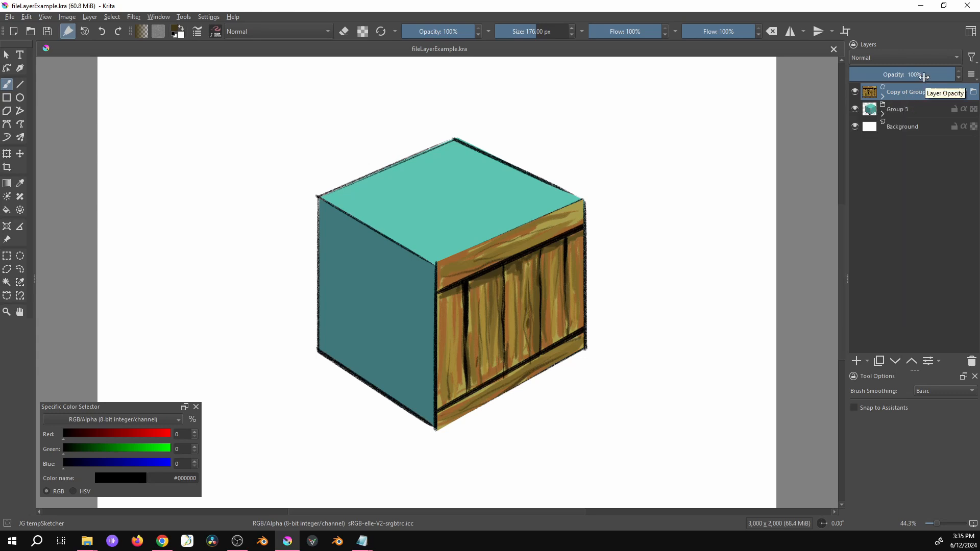
# Step: Duplicate the Copy of Group 6 file layer in fileLayerExample.kra and move the duplicate over the cube's front-left face
pyautogui.moveTo(926, 96)
pyautogui.hotkey('ctrl', 'j')
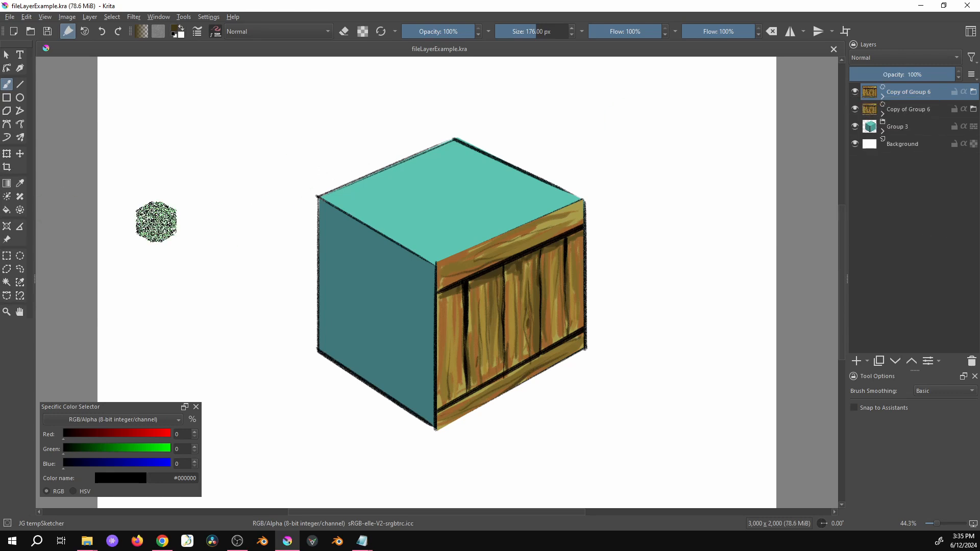
pyautogui.click(20, 153)
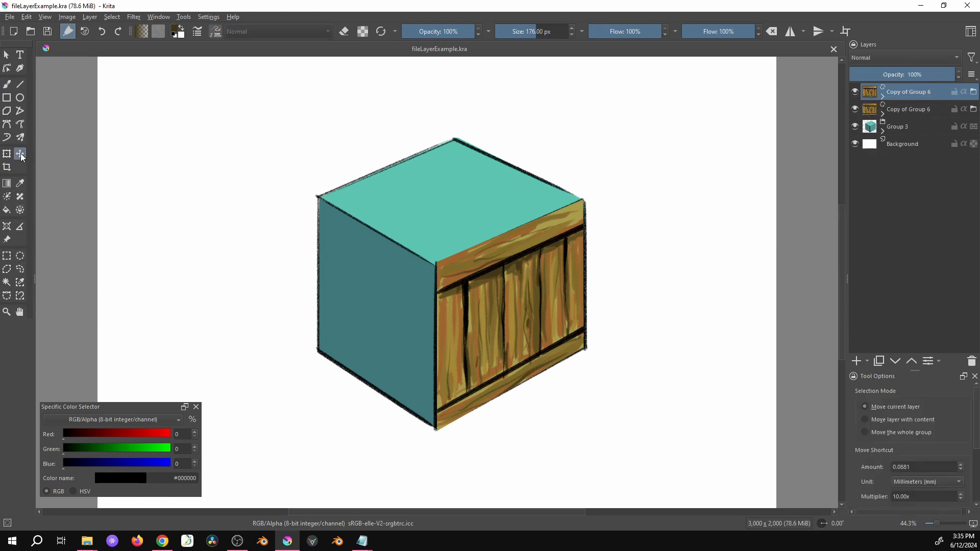
pyautogui.moveTo(549, 279)
pyautogui.mouseDown()
pyautogui.moveTo(396, 349)
pyautogui.moveTo(335, 333)
pyautogui.moveTo(297, 309)
pyautogui.mouseUp()
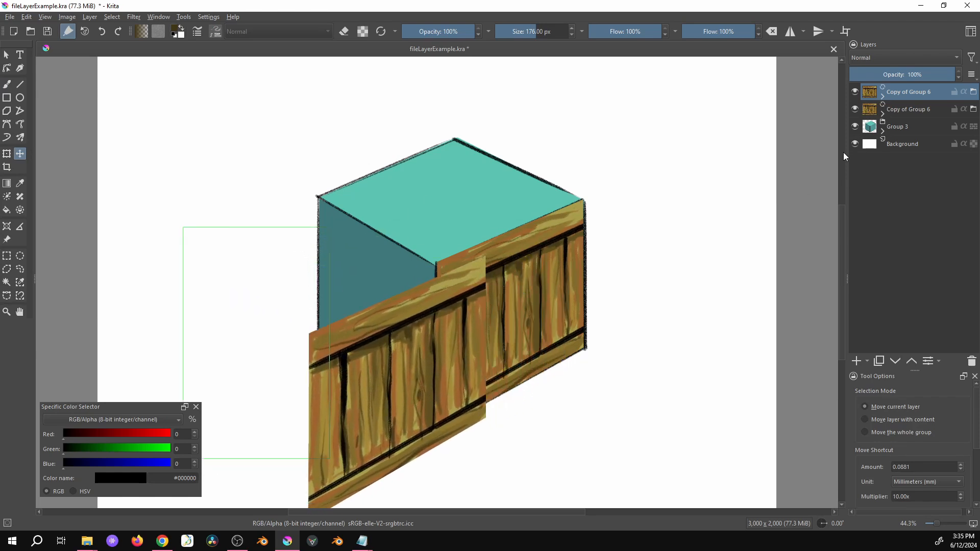
# Step: Apply a perspective transform on the duplicate's Transform Mask 1, fitting the wood texture's corners to the cube's front-left face
pyautogui.click(883, 96)
pyautogui.click(898, 108)
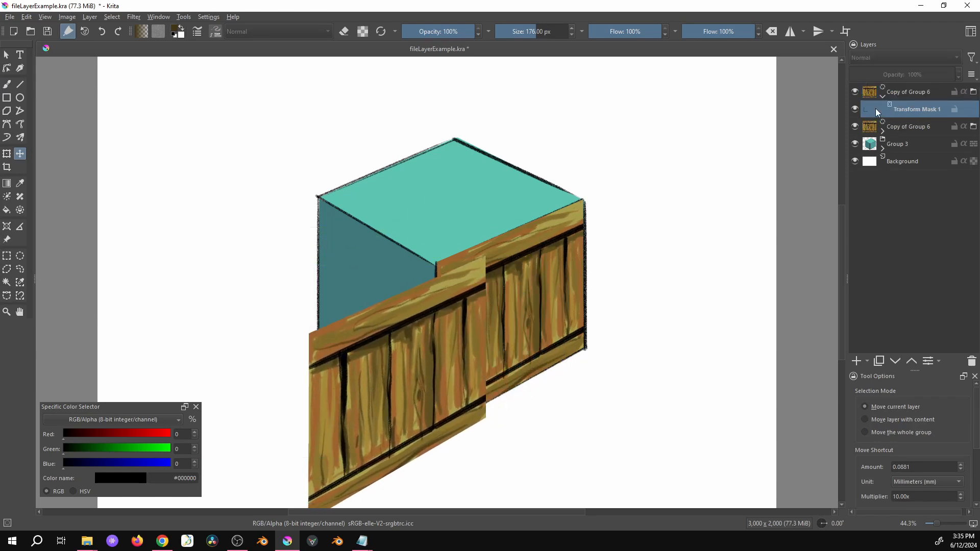
pyautogui.hotkey('ctrl', 't')
pyautogui.rightClick(431, 351)
pyautogui.click(441, 377)
pyautogui.moveTo(309, 428); pyautogui.dragTo(315, 289)
pyautogui.moveTo(487, 346); pyautogui.dragTo(436, 349)
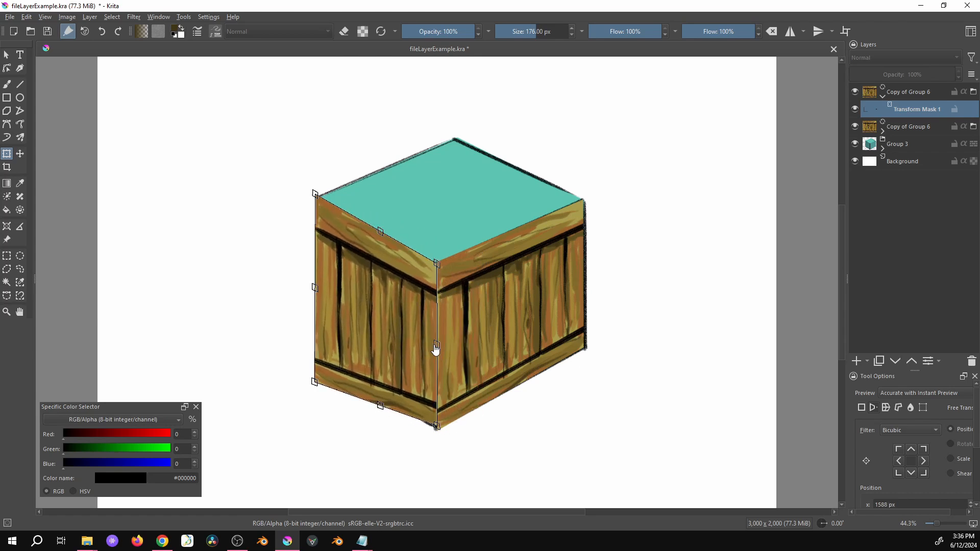
pyautogui.moveTo(313, 387); pyautogui.dragTo(319, 354)
pyautogui.moveTo(437, 429); pyautogui.dragTo(434, 431)
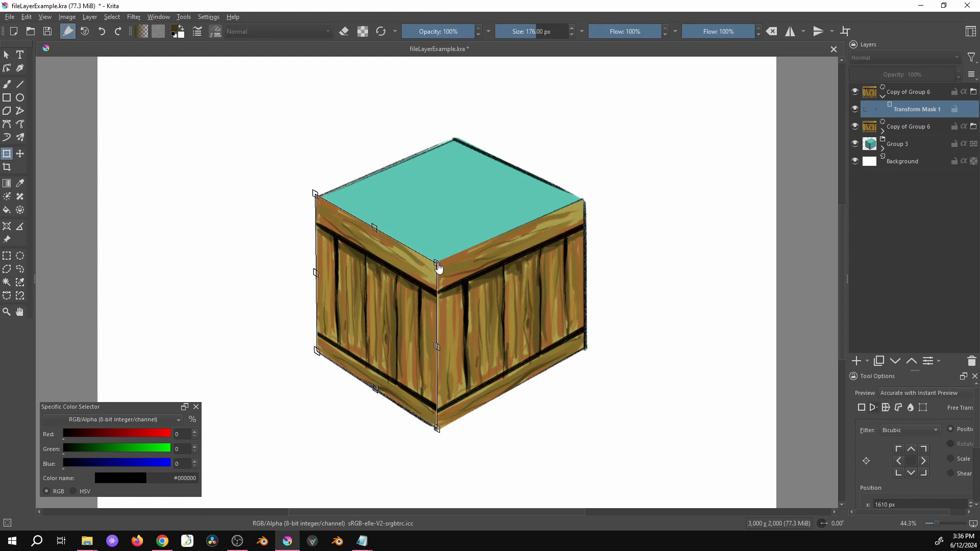
pyautogui.press('Return')
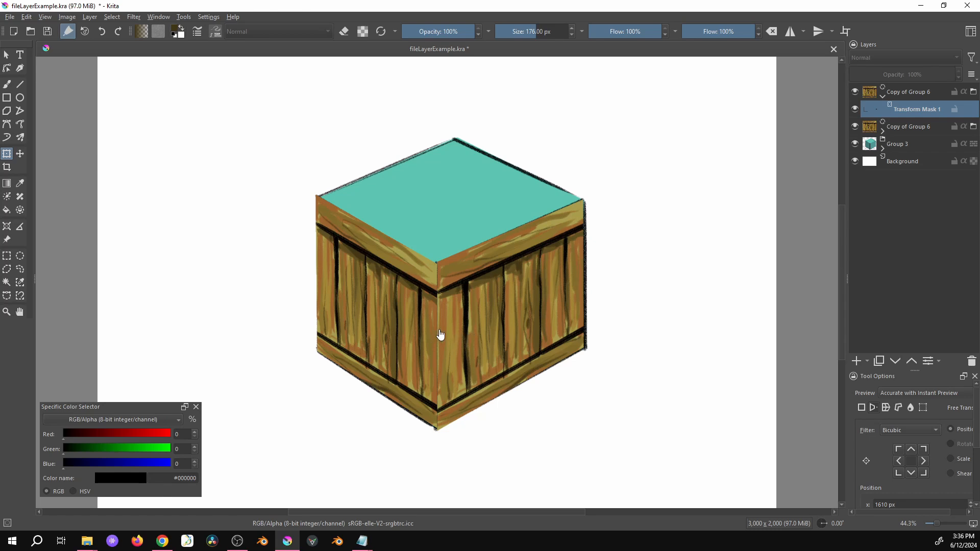
# Step: Collapse the duplicated file layer, refresh the canvas display, and save fileLayerExample.kra
pyautogui.click(882, 97)
pyautogui.click(856, 90)
pyautogui.click(856, 90)
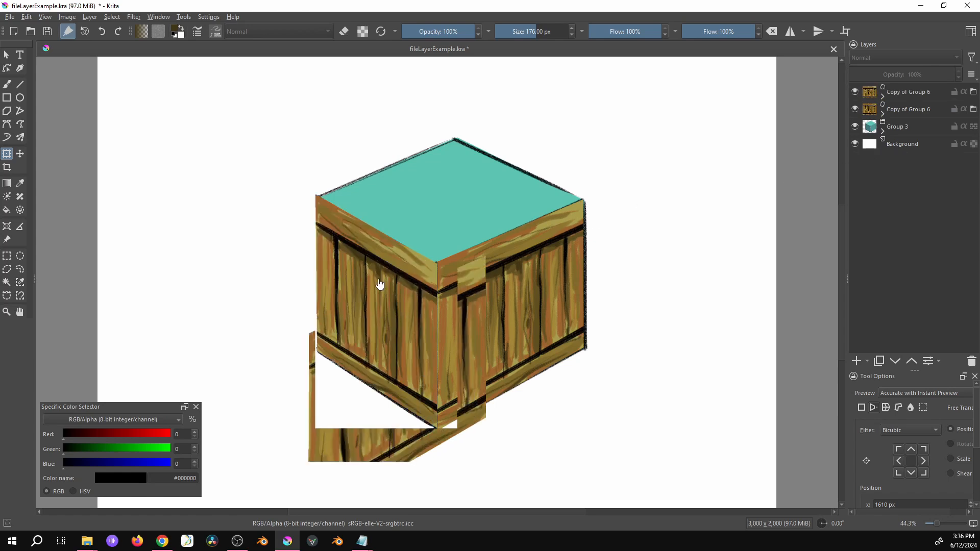
pyautogui.press('Tab')
pyautogui.press('Tab')
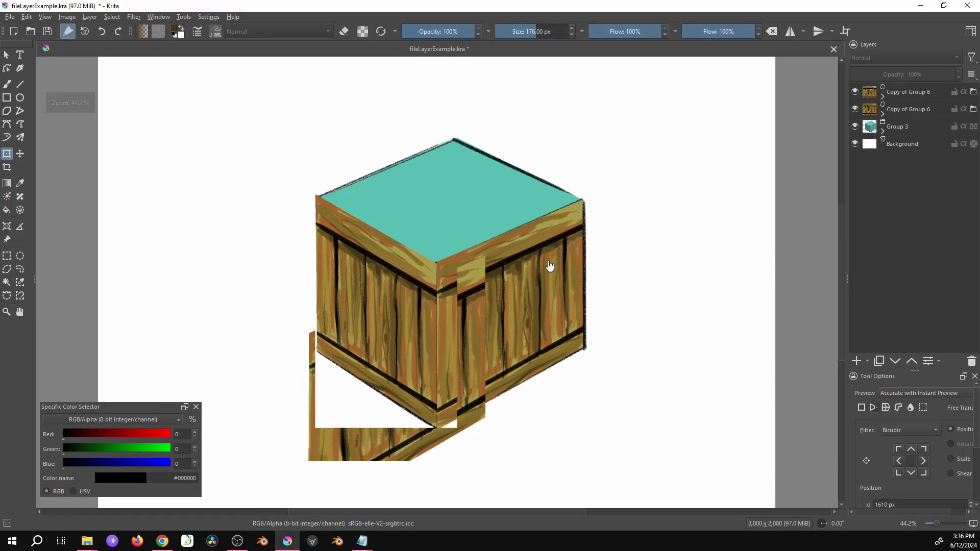
pyautogui.hotkey('ctrl', 's')
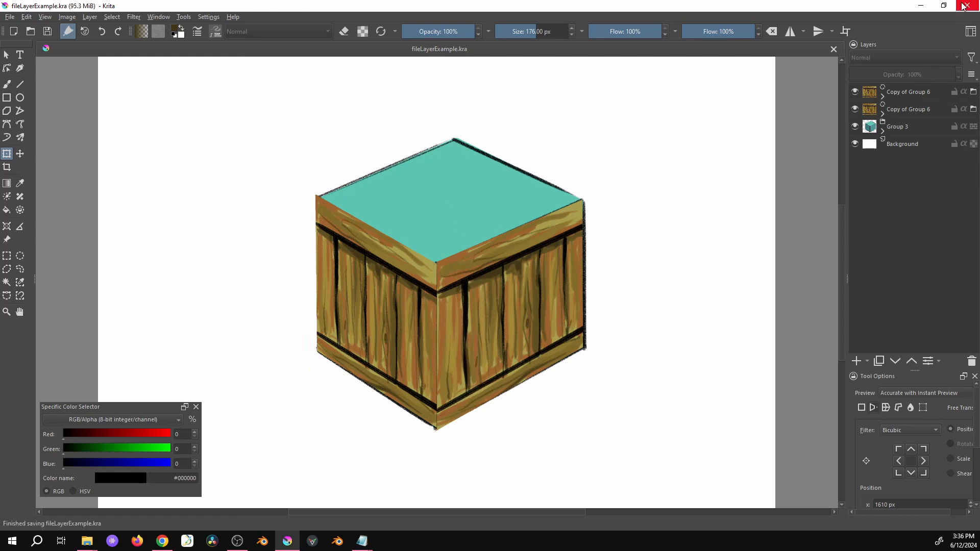
# Step: Add a paint layer with Inherit Alpha above the front-left face's file layer and group the two layers
pyautogui.click(909, 94)
pyautogui.click(856, 91)
pyautogui.click(856, 91)
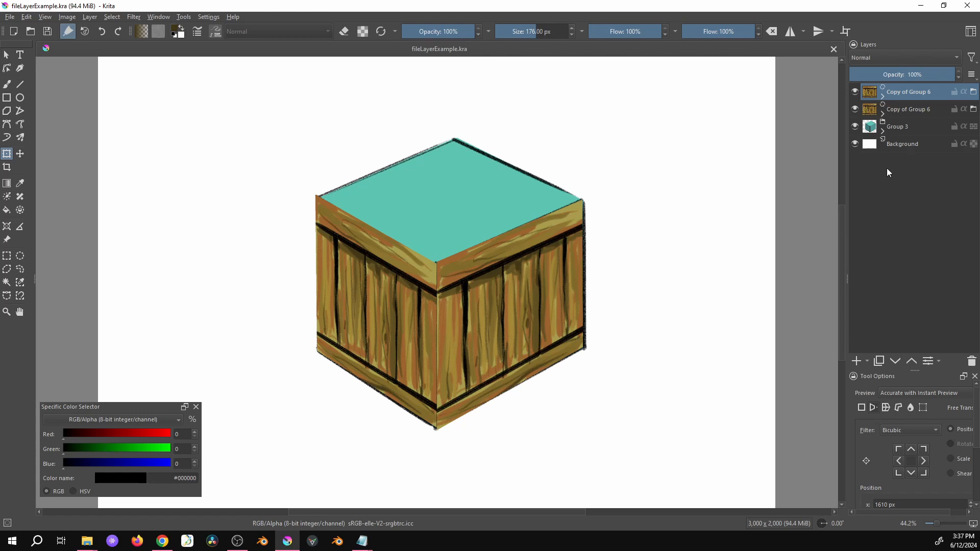
pyautogui.click(857, 362)
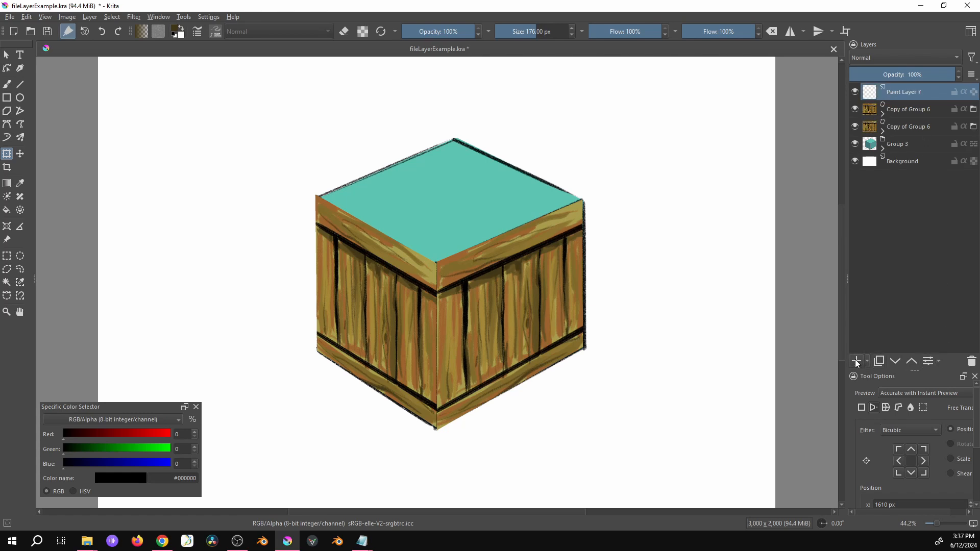
pyautogui.click(963, 93)
pyautogui.keyDown('ctrl'); pyautogui.click(893, 111); pyautogui.keyUp('ctrl')
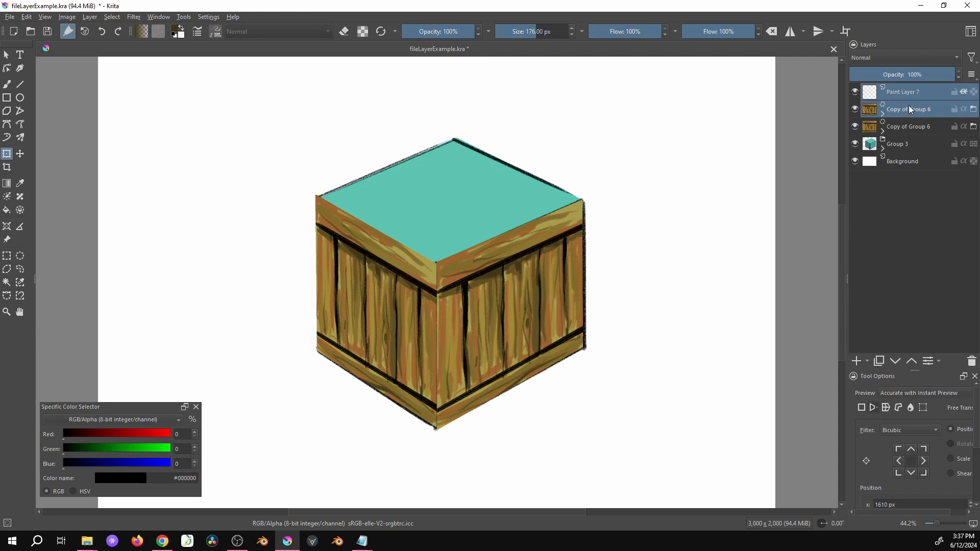
pyautogui.hotkey('ctrl', 'g')
# Step: Paint the cube's front-left face with blue-grey #3d5566 on Paint Layer 7
pyautogui.click(910, 108)
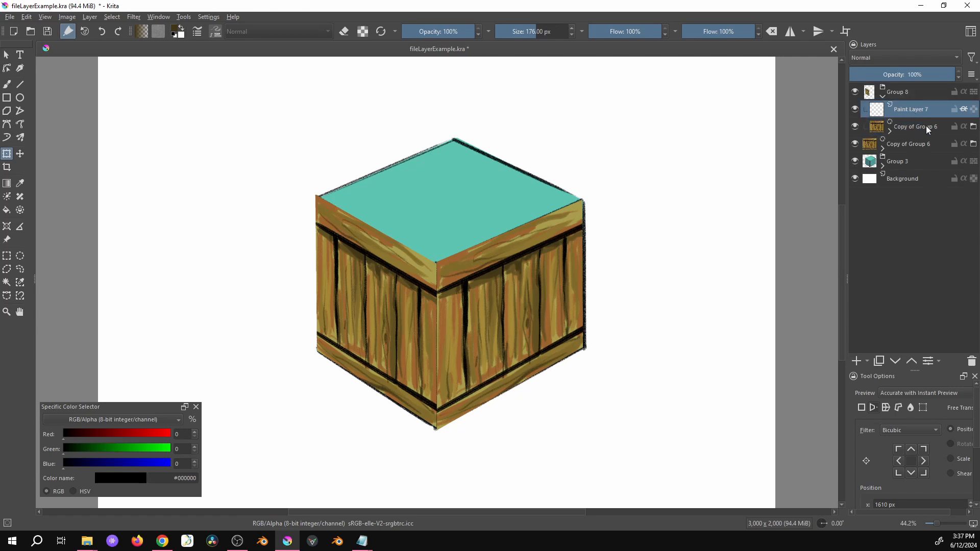
pyautogui.press('b')
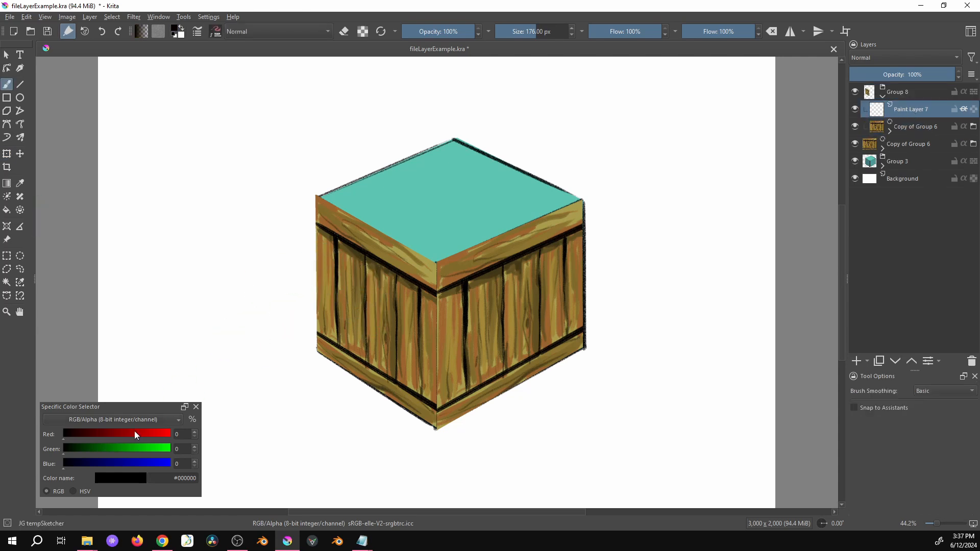
pyautogui.click(89, 449)
pyautogui.click(106, 463)
pyautogui.click(73, 491)
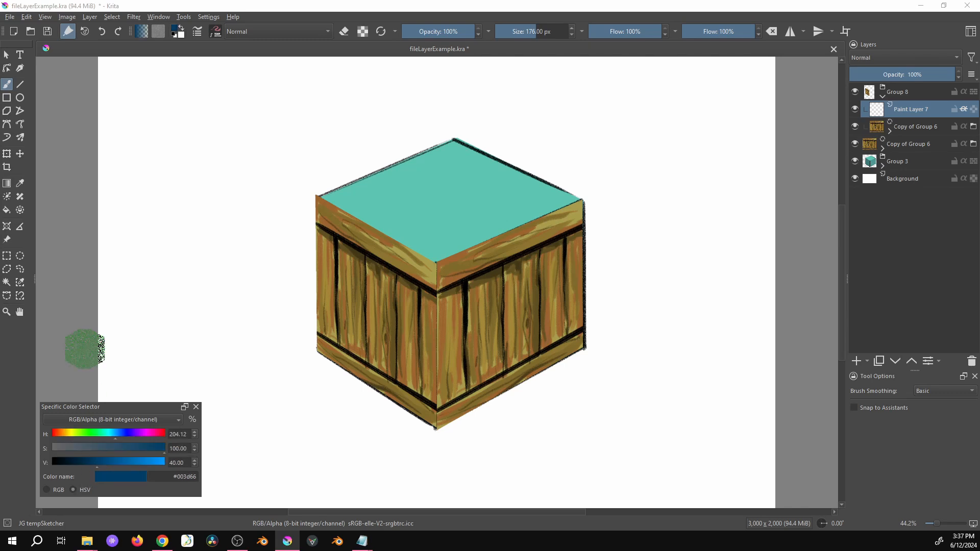
pyautogui.click(112, 451)
pyautogui.moveTo(310, 194)
pyautogui.mouseDown()
pyautogui.moveTo(325, 197)
pyautogui.moveTo(342, 360)
pyautogui.moveTo(383, 225)
pyautogui.moveTo(394, 344)
pyautogui.moveTo(432, 327)
pyautogui.mouseUp()
pyautogui.moveTo(374, 299); pyautogui.dragTo(369, 190)
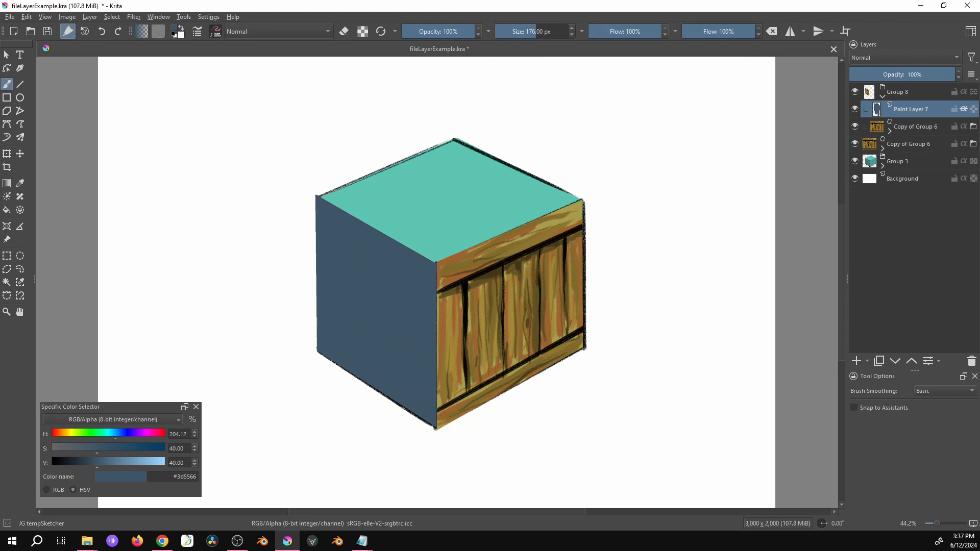
# Step: Lower Paint Layer 7's opacity to 63% and repaint the front-left face's shadow with dark blue #1b262e
pyautogui.moveTo(950, 74); pyautogui.dragTo(909, 73)
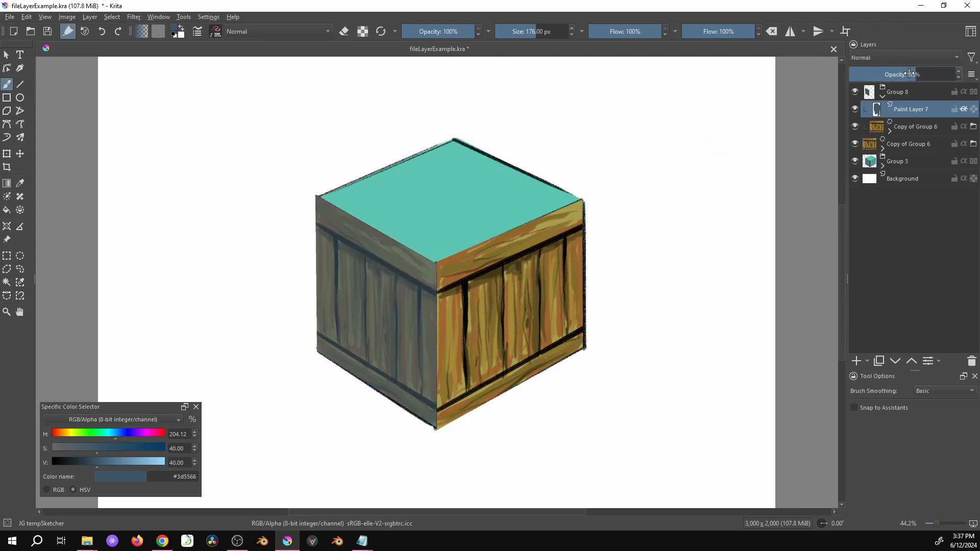
pyautogui.click(73, 463)
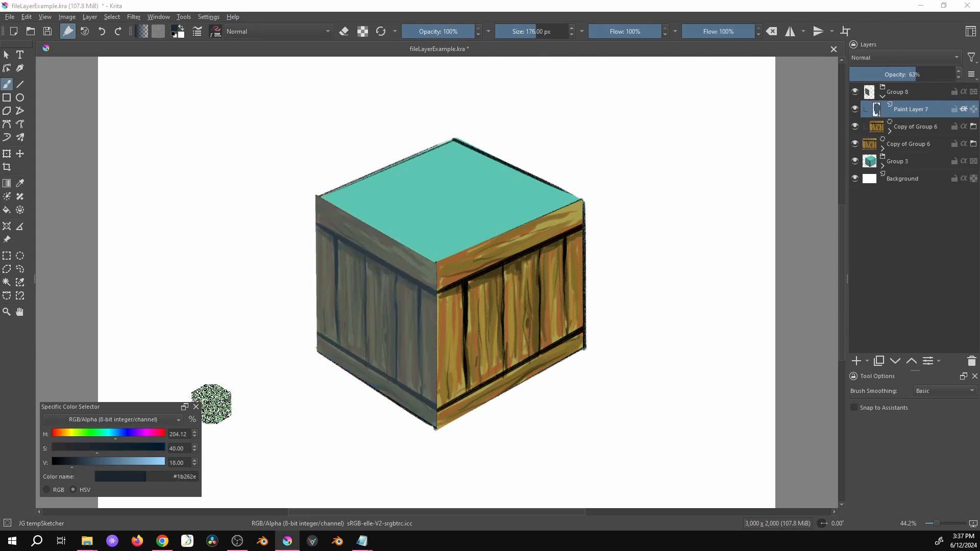
pyautogui.moveTo(424, 245)
pyautogui.mouseDown()
pyautogui.moveTo(433, 405)
pyautogui.moveTo(423, 268)
pyautogui.moveTo(369, 364)
pyautogui.moveTo(335, 354)
pyautogui.moveTo(332, 215)
pyautogui.mouseUp()
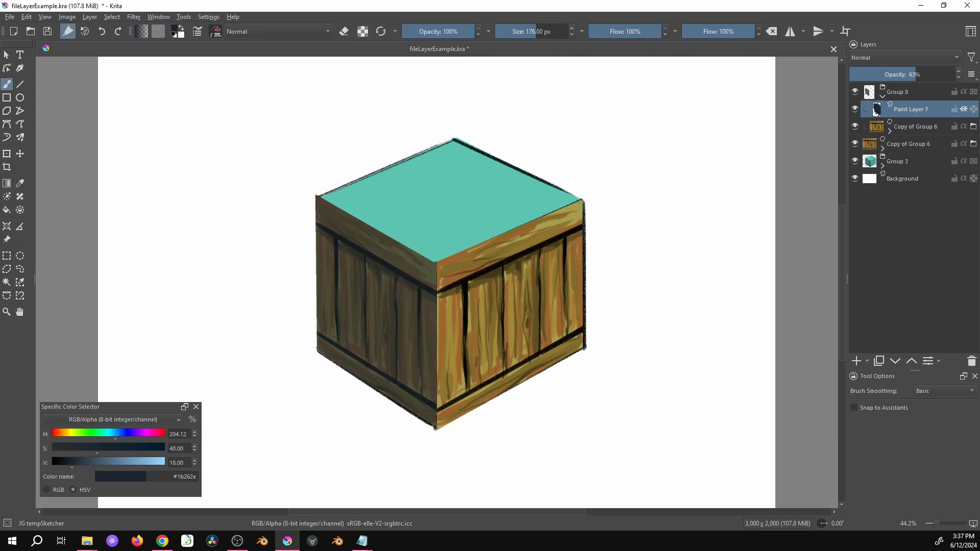
# Step: Open the source document material_woodBox.kra from the Copy of Group 6 file layer below Group 8
pyautogui.click(932, 125)
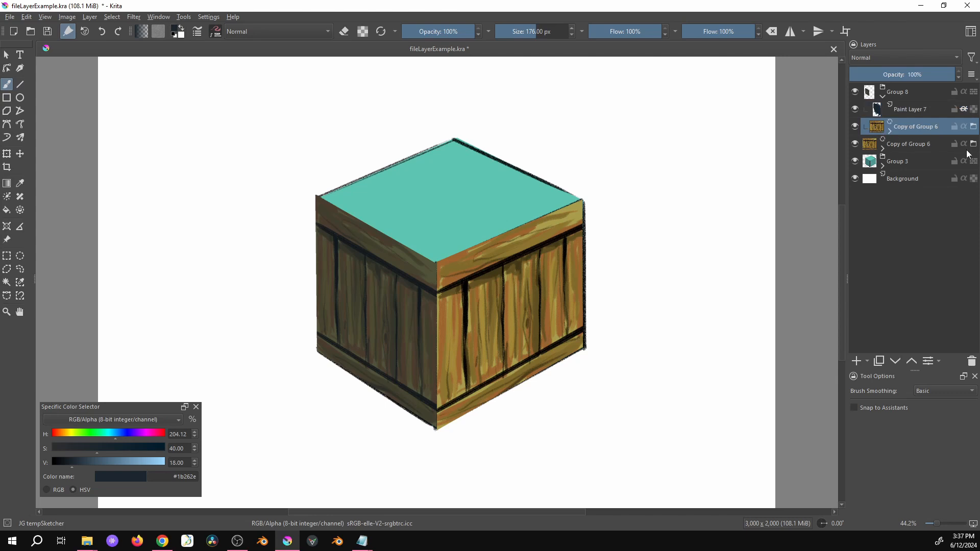
pyautogui.moveTo(975, 150)
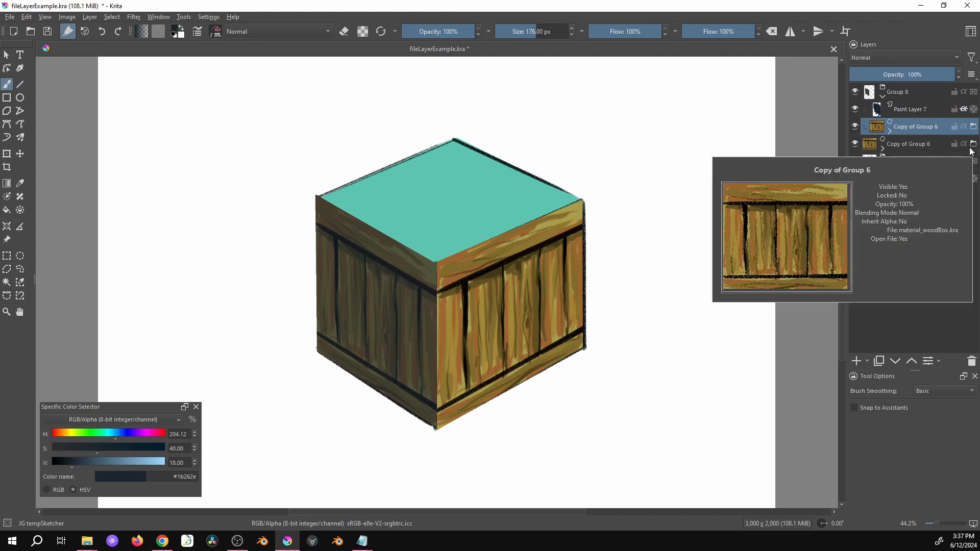
pyautogui.click(974, 145)
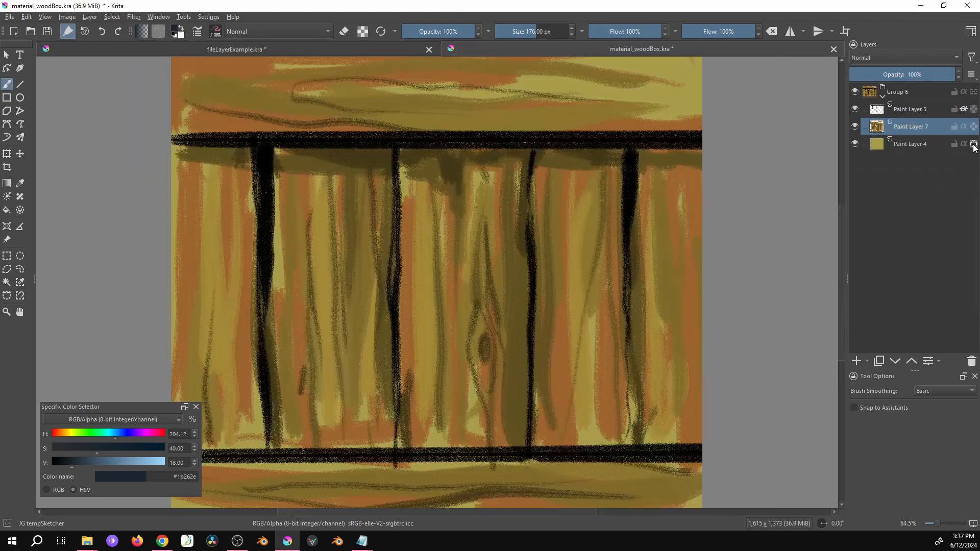
# Step: Collapse Group 6 and rename it "wood"
pyautogui.click(883, 97)
pyautogui.click(900, 90)
pyautogui.doubleClick(900, 90)
pyautogui.write('wood')
pyautogui.press('Return')
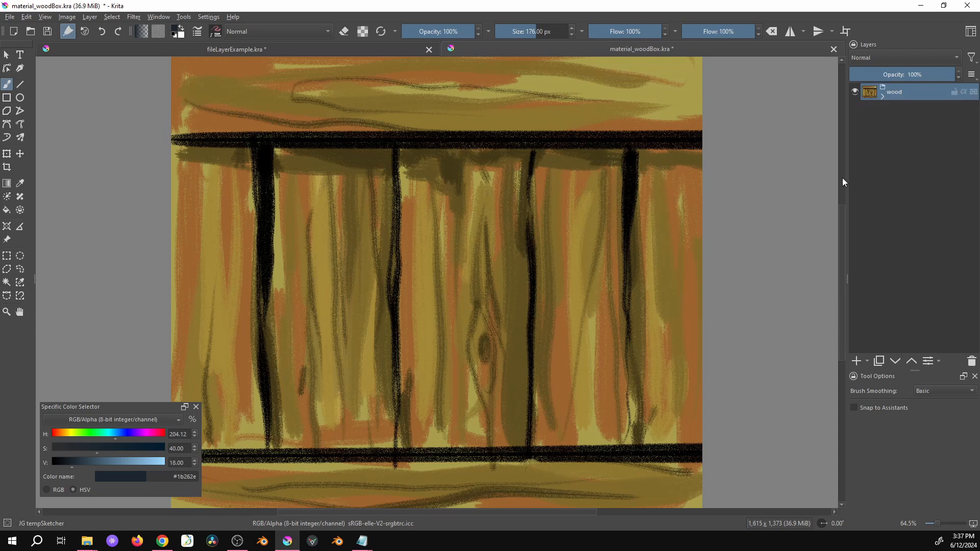
# Step: Hide the wood group and create a new group above it containing two paint layers
pyautogui.click(854, 92)
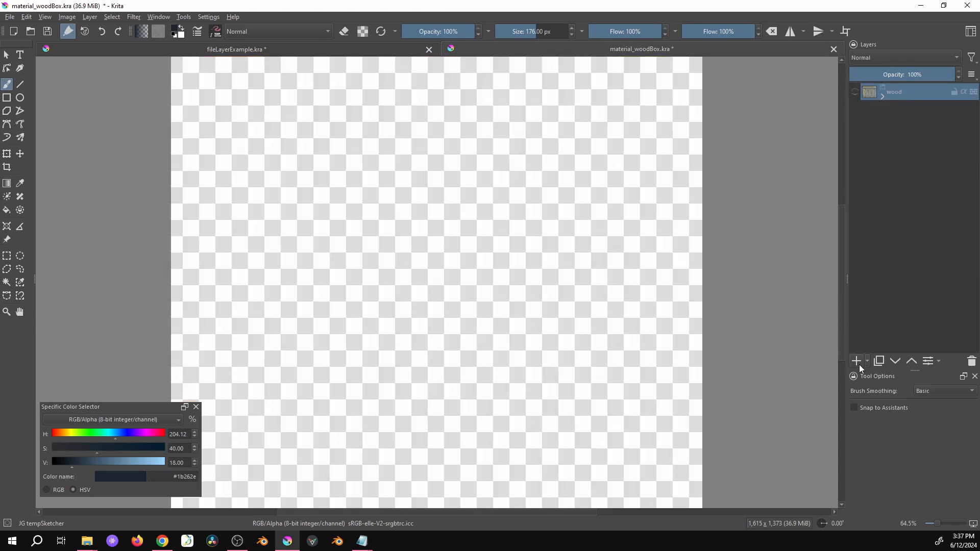
pyautogui.click(857, 362)
pyautogui.hotkey('ctrl', 'g')
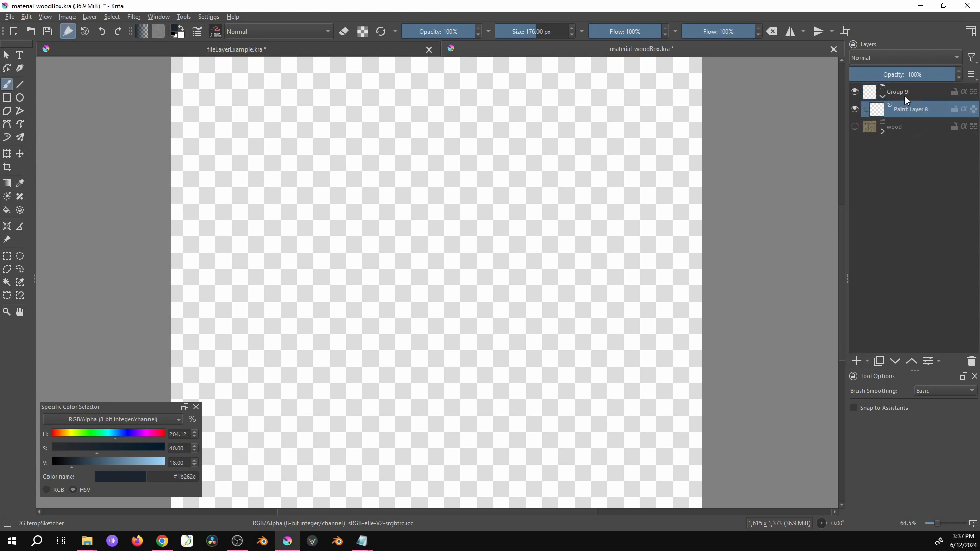
pyautogui.click(862, 362)
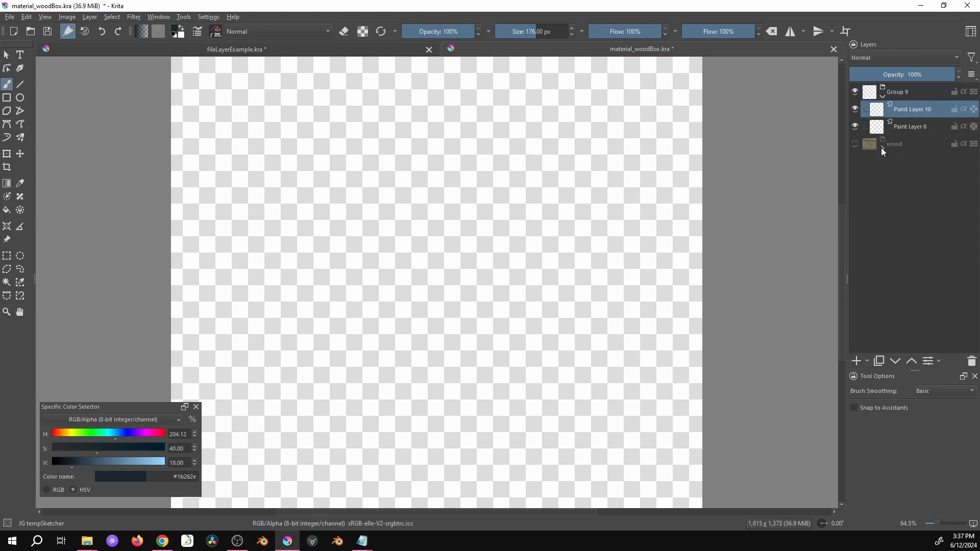
# Step: Load a selection from Paint Layer 4's opaque area inside the wood group, keeping the group collapsed and hidden
pyautogui.click(856, 145)
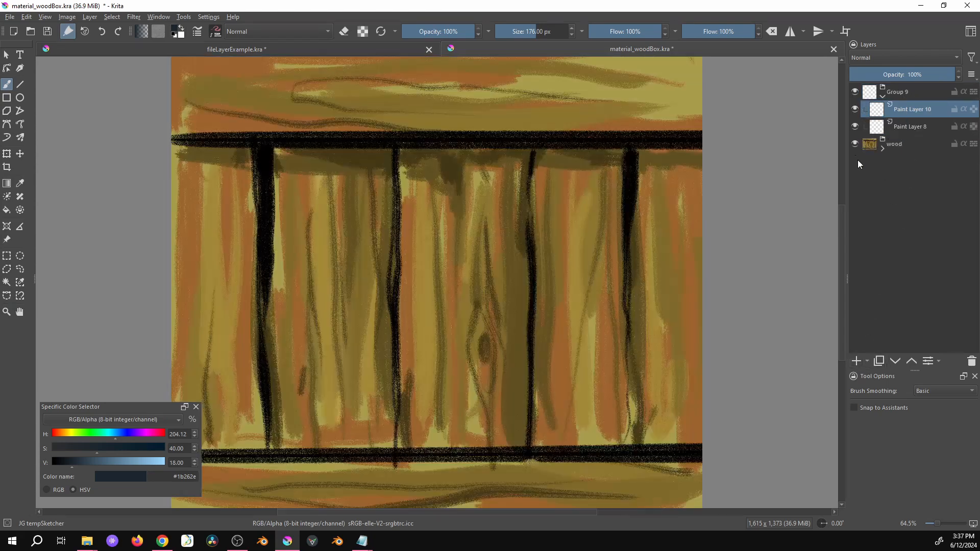
pyautogui.click(883, 148)
pyautogui.keyDown('ctrl'); pyautogui.click(876, 196); pyautogui.keyUp('ctrl')
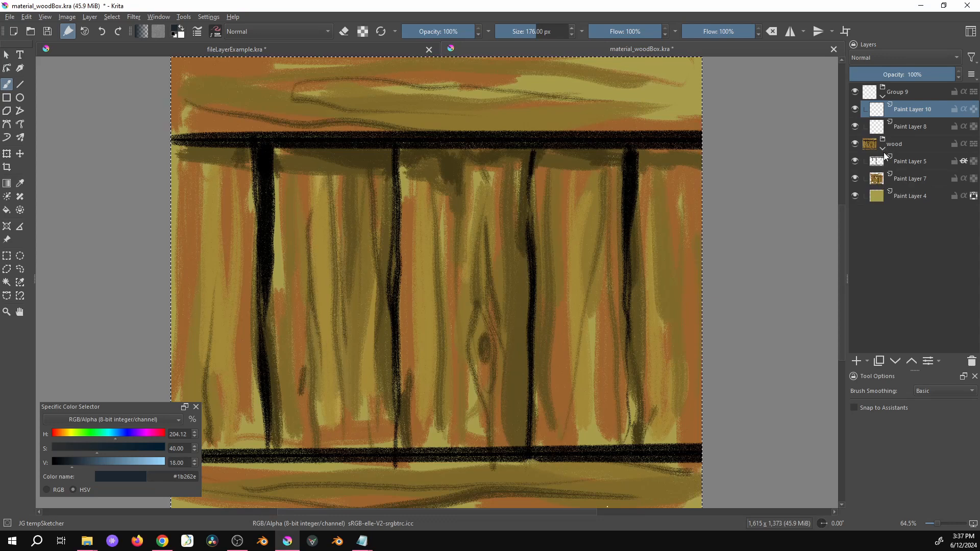
pyautogui.click(883, 149)
pyautogui.click(855, 144)
# Step: Cover the selected area of Paint Layer 8 with dark brown (#51351e), using a brush enlarged to about 288 px
pyautogui.click(901, 122)
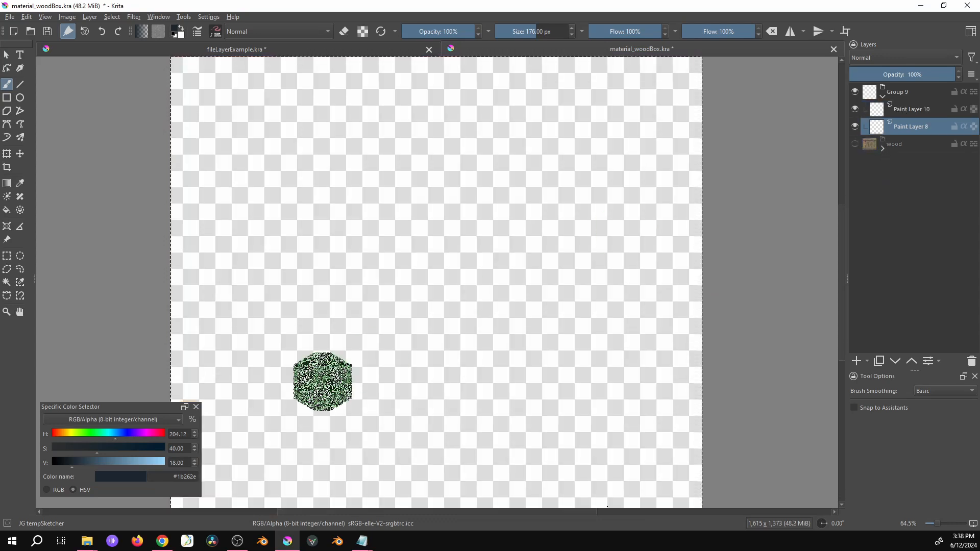
pyautogui.click(61, 434)
pyautogui.click(122, 449)
pyautogui.click(99, 462)
pyautogui.click(88, 463)
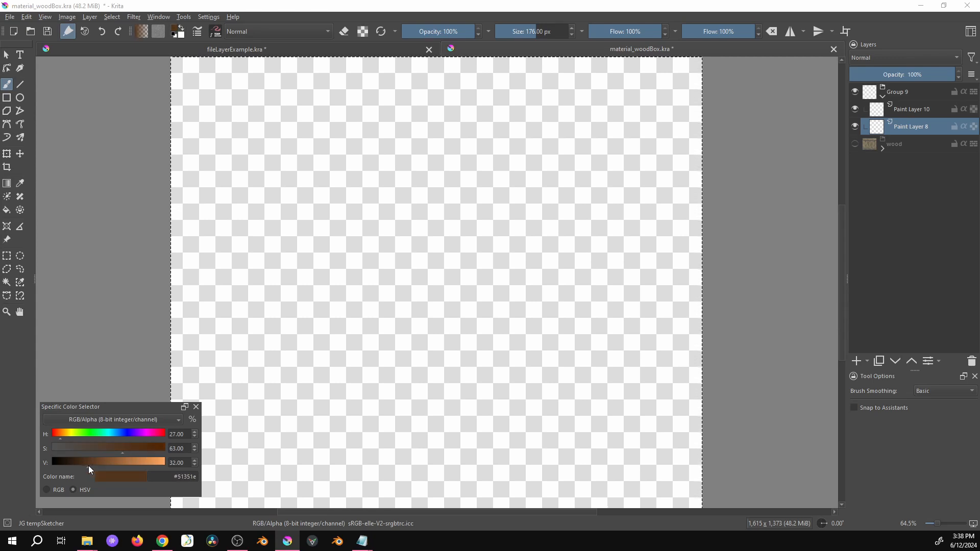
pyautogui.click(28, 16)
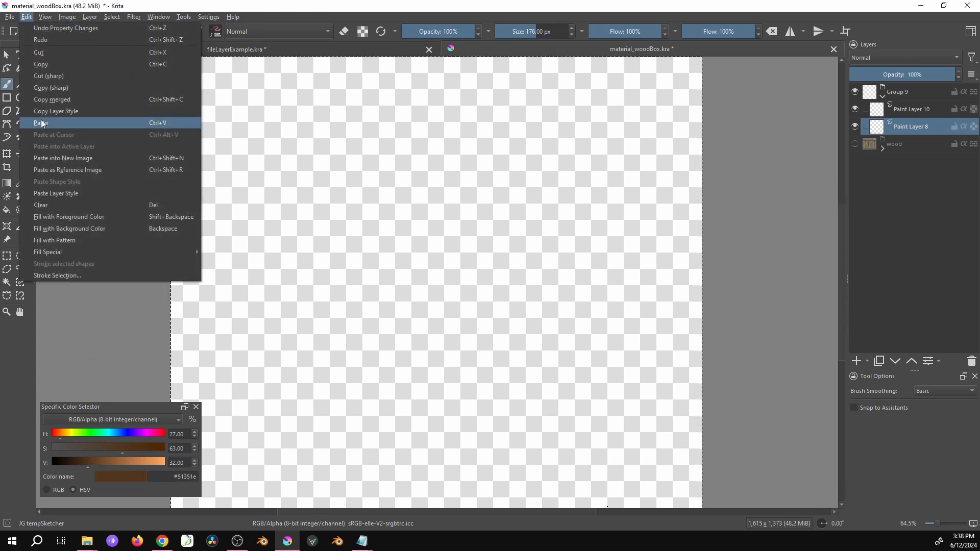
pyautogui.click(97, 88)
pyautogui.hotkey('ctrl', '-')
pyautogui.hotkey('ctrl', '-')
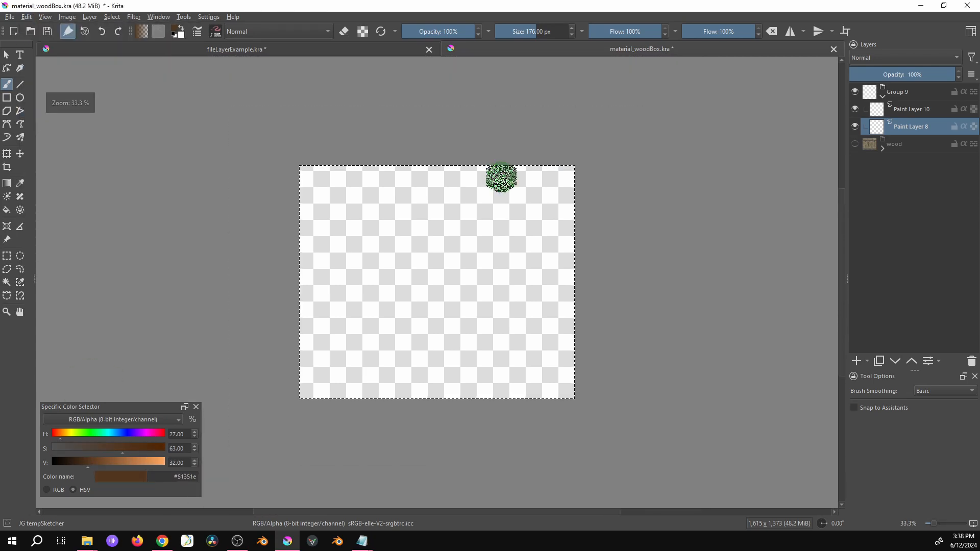
pyautogui.moveTo(607, 250); pyautogui.dragTo(657, 250)
pyautogui.moveTo(564, 184)
pyautogui.mouseDown()
pyautogui.moveTo(559, 412)
pyautogui.moveTo(578, 147)
pyautogui.moveTo(503, 139)
pyautogui.moveTo(456, 208)
pyautogui.moveTo(418, 230)
pyautogui.moveTo(325, 407)
pyautogui.moveTo(308, 318)
pyautogui.moveTo(360, 157)
pyautogui.moveTo(327, 149)
pyautogui.mouseUp()
# Step: Clear the selection and paint brick mortar lines in grey-brown (#917a67) with lighter accents on Paint Layer 10, using a 78 px brush
pyautogui.click(891, 113)
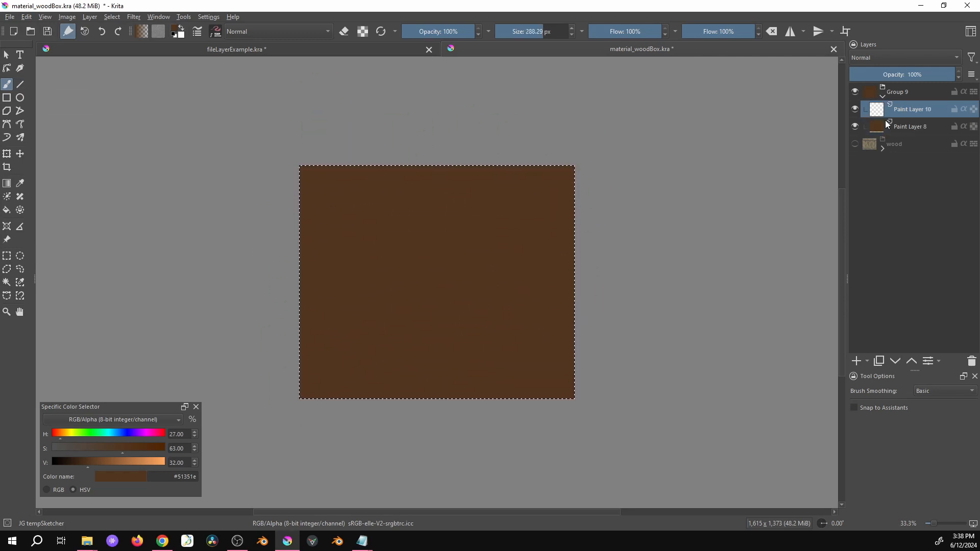
pyautogui.hotkey('ctrl', 'shift', 'a')
pyautogui.press('[')
pyautogui.press('[')
pyautogui.press('[')
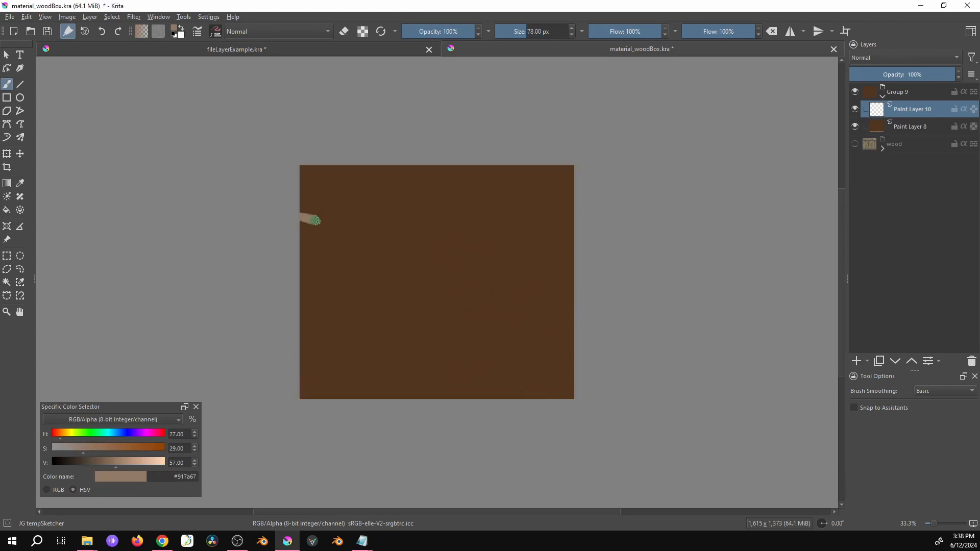
pyautogui.moveTo(300, 229); pyautogui.dragTo(403, 228)
pyautogui.moveTo(405, 166); pyautogui.dragTo(426, 231)
pyautogui.moveTo(528, 175); pyautogui.dragTo(527, 223)
pyautogui.moveTo(352, 235); pyautogui.dragTo(353, 296)
pyautogui.moveTo(459, 232)
pyautogui.mouseDown()
pyautogui.moveTo(449, 302)
pyautogui.moveTo(573, 314)
pyautogui.mouseUp()
pyautogui.moveTo(517, 316); pyautogui.dragTo(514, 374)
pyautogui.moveTo(404, 313); pyautogui.dragTo(407, 392)
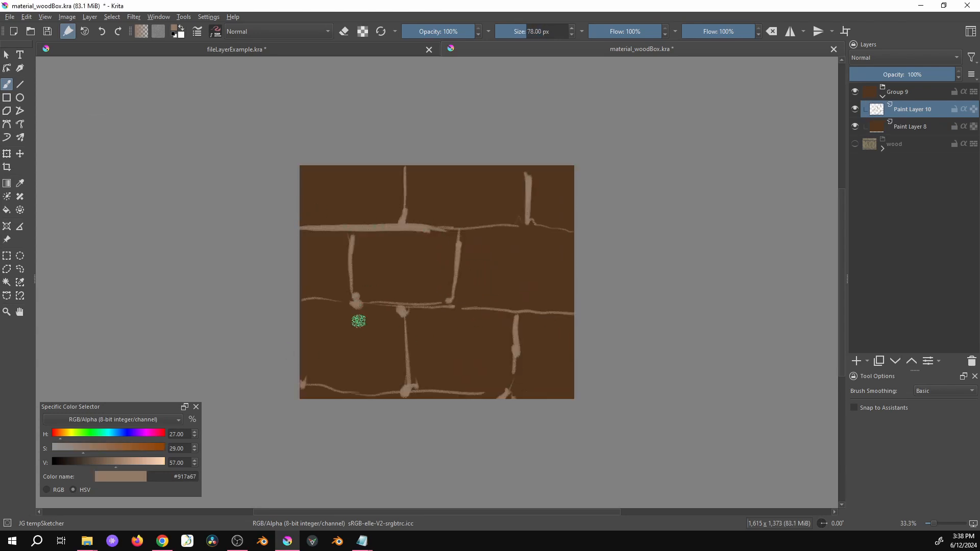
pyautogui.click(140, 461)
pyautogui.moveTo(427, 228); pyautogui.dragTo(462, 228)
# Step: Add a new paint layer directly above Paint Layer 8
pyautogui.click(910, 126)
pyautogui.click(856, 361)
# Step: Try shading the individual bricks with loose orange-brown strokes on Paint Layer 11, and clear the layer's content
pyautogui.click(129, 448)
pyautogui.click(86, 462)
pyautogui.click(104, 462)
pyautogui.moveTo(364, 247); pyautogui.dragTo(416, 269)
pyautogui.moveTo(416, 319); pyautogui.dragTo(510, 383)
pyautogui.moveTo(414, 174); pyautogui.dragTo(542, 190)
pyautogui.moveTo(313, 332); pyautogui.dragTo(368, 382)
pyautogui.moveTo(309, 314); pyautogui.dragTo(388, 375)
pyautogui.moveTo(422, 329); pyautogui.dragTo(427, 388)
pyautogui.hotkey('ctrl', 'z')
pyautogui.click(97, 462)
pyautogui.moveTo(424, 330); pyautogui.dragTo(497, 377)
pyautogui.moveTo(368, 246); pyautogui.dragTo(442, 291)
pyautogui.moveTo(428, 176); pyautogui.dragTo(498, 207)
pyautogui.keyDown('ctrl'); pyautogui.click(352, 243); pyautogui.keyUp('ctrl')
pyautogui.moveTo(368, 250); pyautogui.dragTo(439, 286)
pyautogui.moveTo(424, 327); pyautogui.dragTo(490, 378)
pyautogui.moveTo(444, 184); pyautogui.dragTo(493, 212)
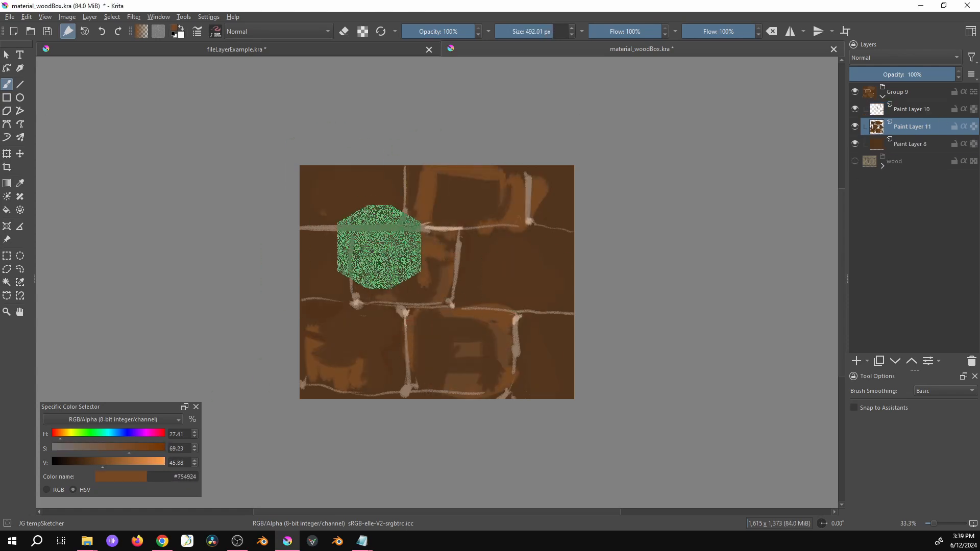
pyautogui.moveTo(367, 265); pyautogui.dragTo(434, 281)
pyautogui.moveTo(428, 332); pyautogui.dragTo(428, 375)
pyautogui.press('Delete')
# Step: Draw straight highlight strokes along the bricks' top edges on Paint Layer 11 with the Line tool in brown (#633e1e)
pyautogui.click(129, 448)
pyautogui.click(95, 462)
pyautogui.click(20, 84)
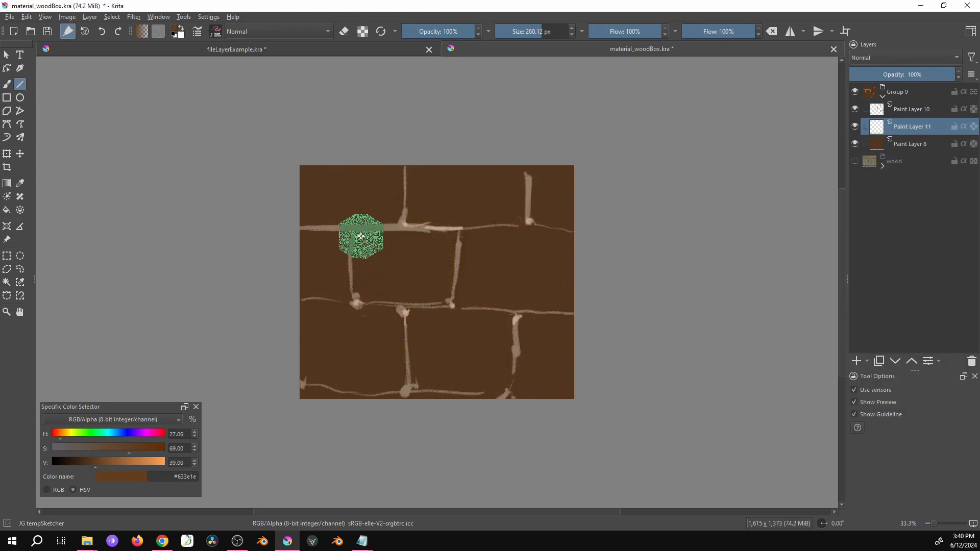
pyautogui.moveTo(363, 239); pyautogui.dragTo(451, 237)
pyautogui.moveTo(476, 237); pyautogui.dragTo(560, 242)
pyautogui.moveTo(317, 171); pyautogui.dragTo(393, 175)
pyautogui.moveTo(319, 307); pyautogui.dragTo(401, 329)
# Step: Draw dark brown (#3a2412) shadow lines along the bricks' lower and side edges on Paint Layer 11
pyautogui.click(78, 462)
pyautogui.moveTo(370, 297); pyautogui.dragTo(568, 306)
pyautogui.moveTo(434, 219); pyautogui.dragTo(516, 222)
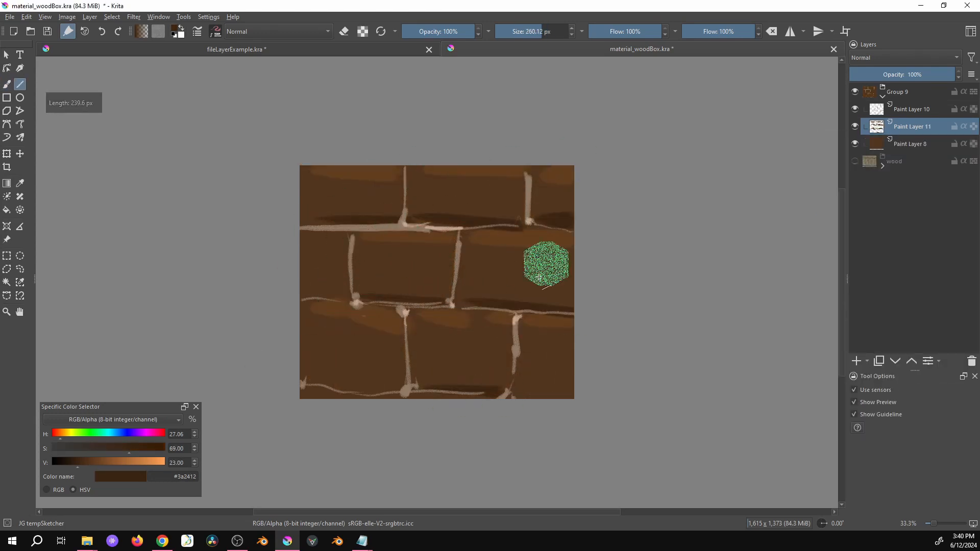
pyautogui.moveTo(317, 296); pyautogui.dragTo(347, 294)
pyautogui.moveTo(538, 183); pyautogui.dragTo(541, 214)
pyautogui.moveTo(414, 316); pyautogui.dragTo(421, 377)
pyautogui.moveTo(308, 350); pyautogui.dragTo(312, 372)
# Step: Lock the alpha of Paint Layer 10 and brush darker grey-brown (#685647) over parts of the mortar lines
pyautogui.click(7, 84)
pyautogui.click(912, 109)
pyautogui.click(974, 109)
pyautogui.keyDown('ctrl'); pyautogui.click(444, 228); pyautogui.keyUp('ctrl')
pyautogui.click(98, 462)
pyautogui.moveTo(306, 227); pyautogui.dragTo(459, 230)
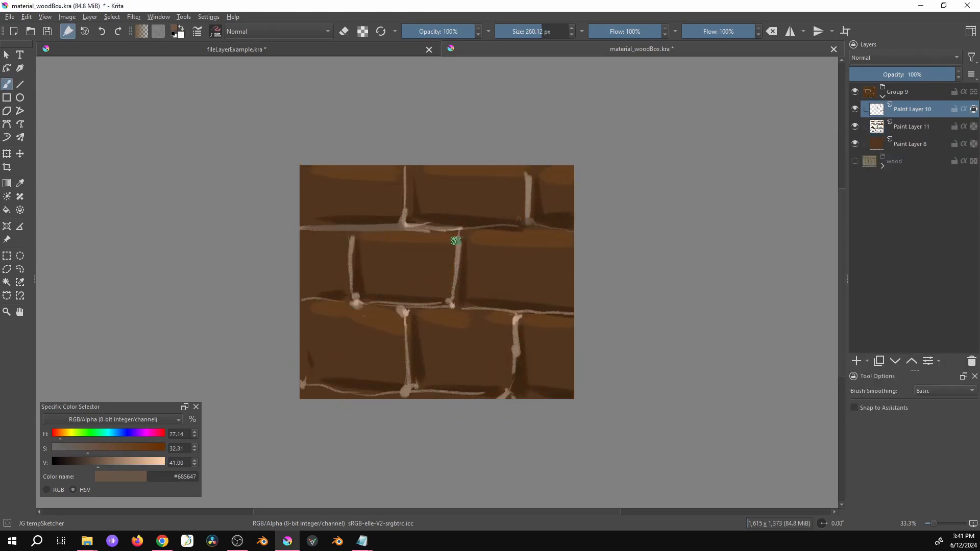
pyautogui.moveTo(407, 328); pyautogui.dragTo(408, 391)
pyautogui.moveTo(352, 253); pyautogui.dragTo(352, 288)
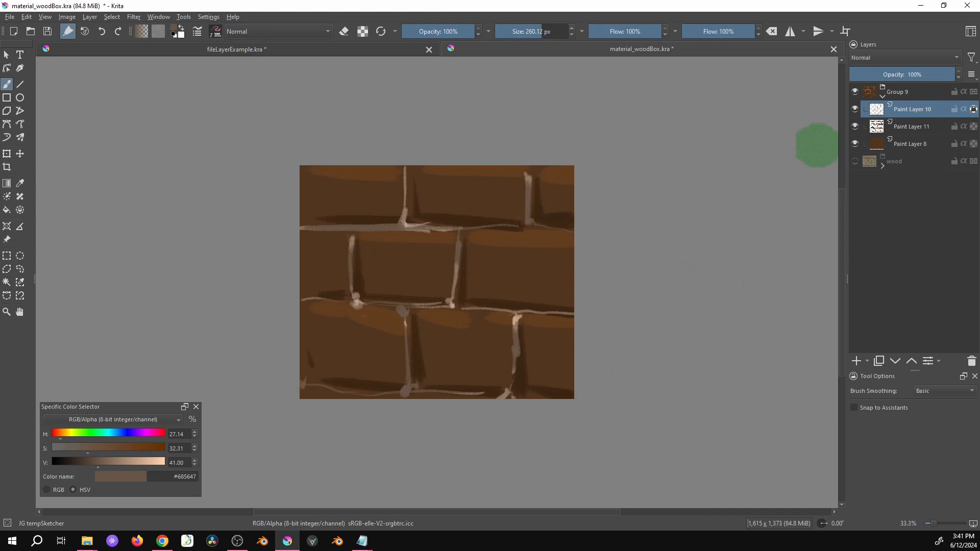
# Step: Save and close the brick material document, and reopen it from the Copy of Group 6 file layer below Group 8
pyautogui.hotkey('ctrl', 's')
pyautogui.hotkey('ctrl', 'w')
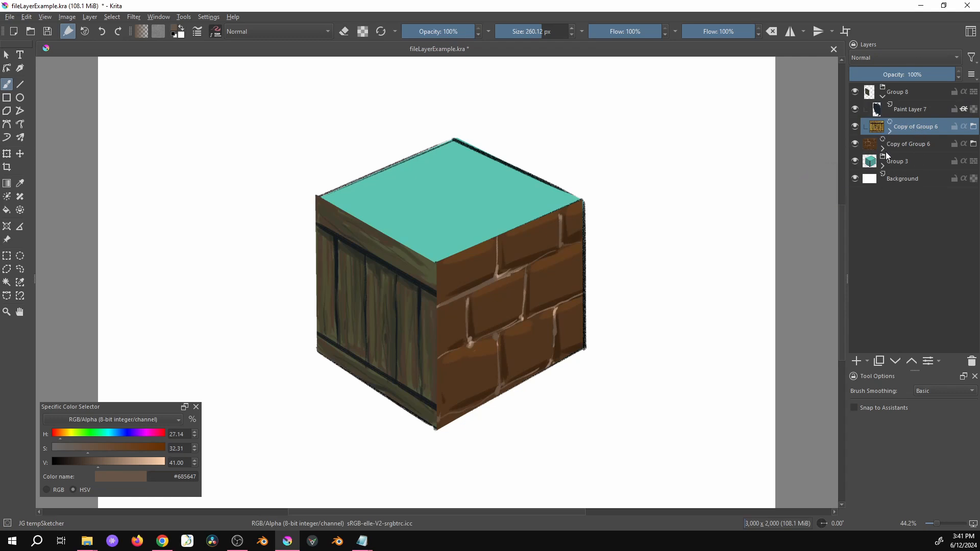
pyautogui.click(974, 145)
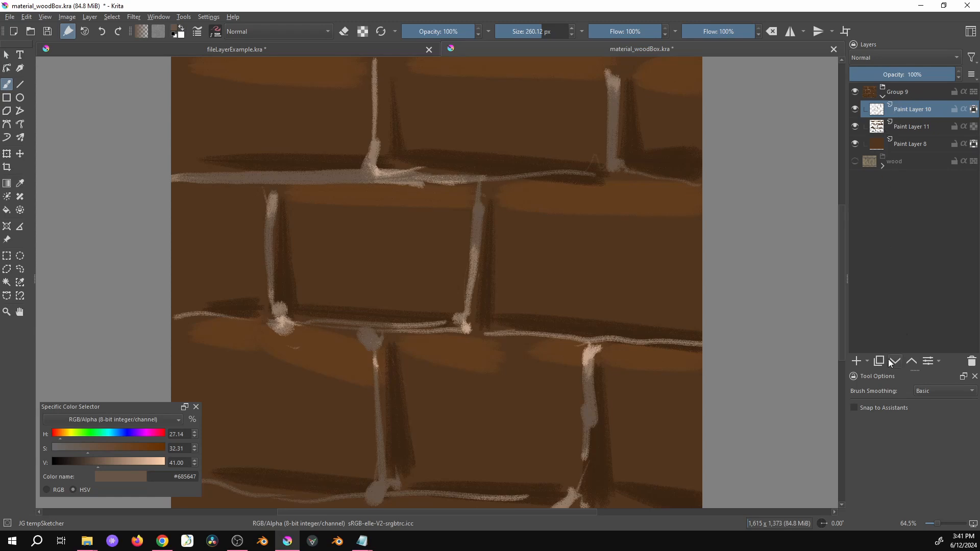
# Step: Cover a new paint layer above Paint Layer 10 in yellow-green (hue 61, saturation 49, value 72) and lower its opacity to 16%
pyautogui.click(856, 361)
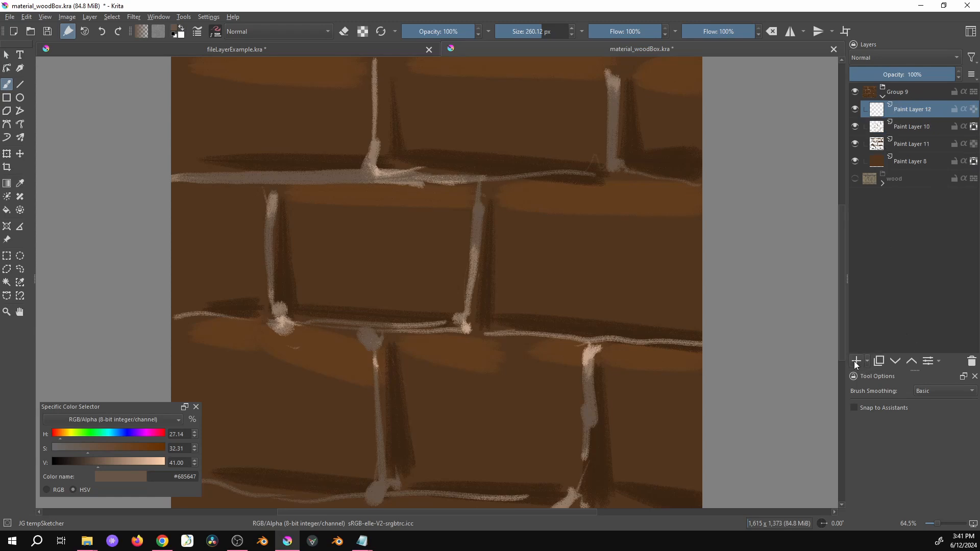
pyautogui.click(72, 436)
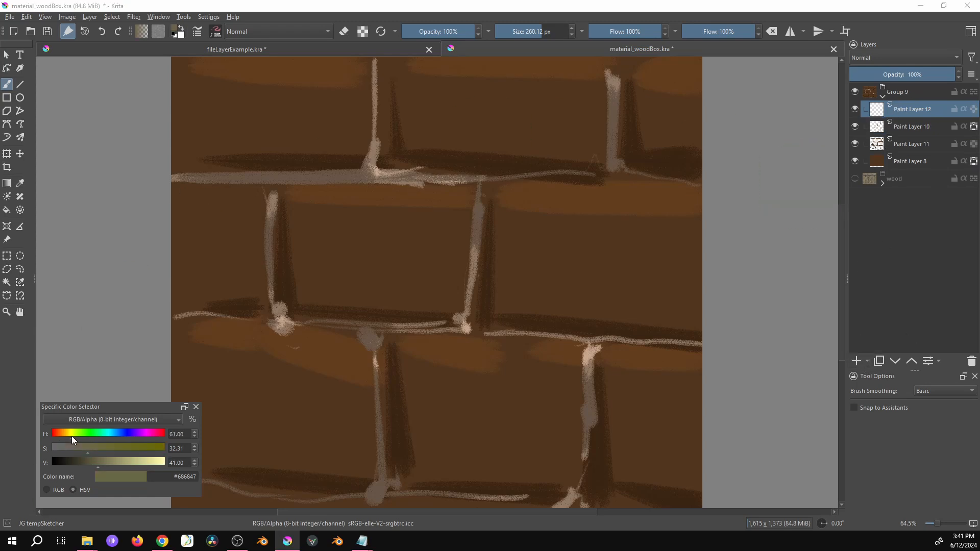
pyautogui.click(87, 448)
pyautogui.click(132, 462)
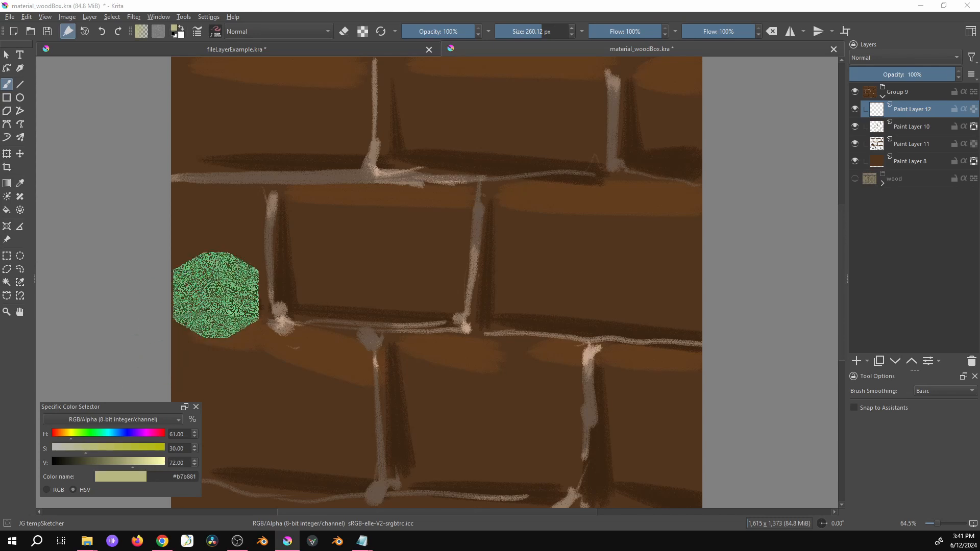
pyautogui.scroll(-2, 218, 293)
pyautogui.keyDown('shift'); pyautogui.moveTo(525, 228); pyautogui.dragTo(610, 249); pyautogui.keyUp('shift')
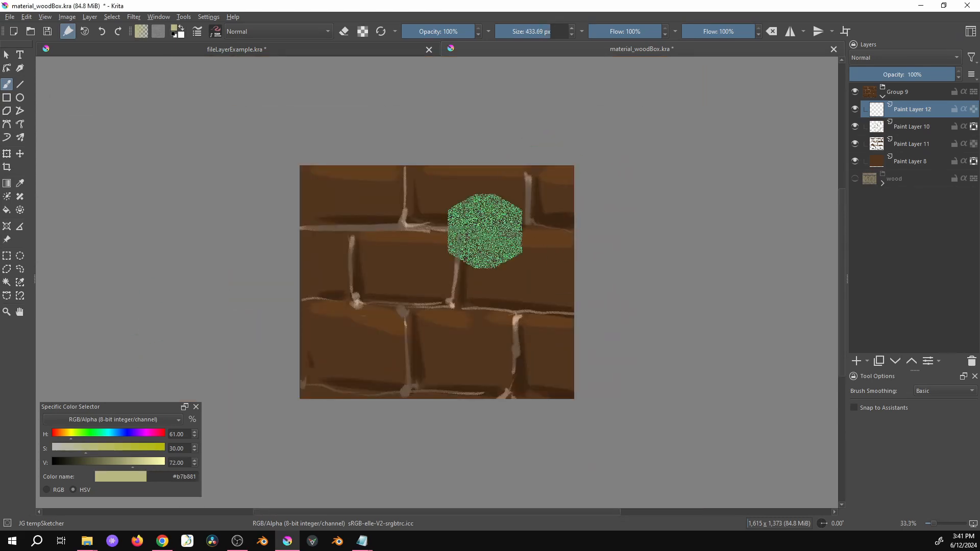
pyautogui.click(108, 450)
pyautogui.moveTo(529, 199)
pyautogui.mouseDown()
pyautogui.moveTo(547, 413)
pyautogui.moveTo(569, 171)
pyautogui.moveTo(477, 339)
pyautogui.mouseUp()
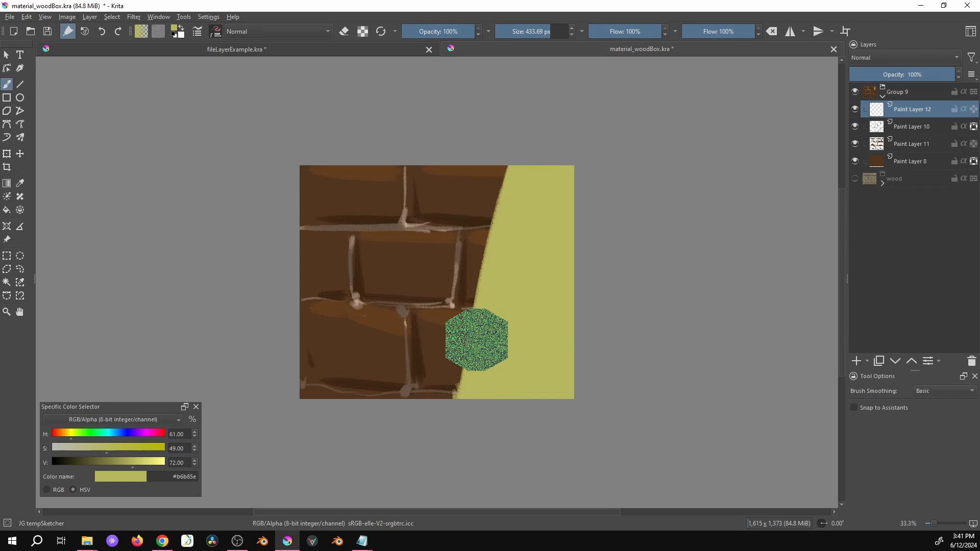
pyautogui.moveTo(477, 339); pyautogui.dragTo(400, 204)
pyautogui.moveTo(917, 75); pyautogui.dragTo(867, 78)
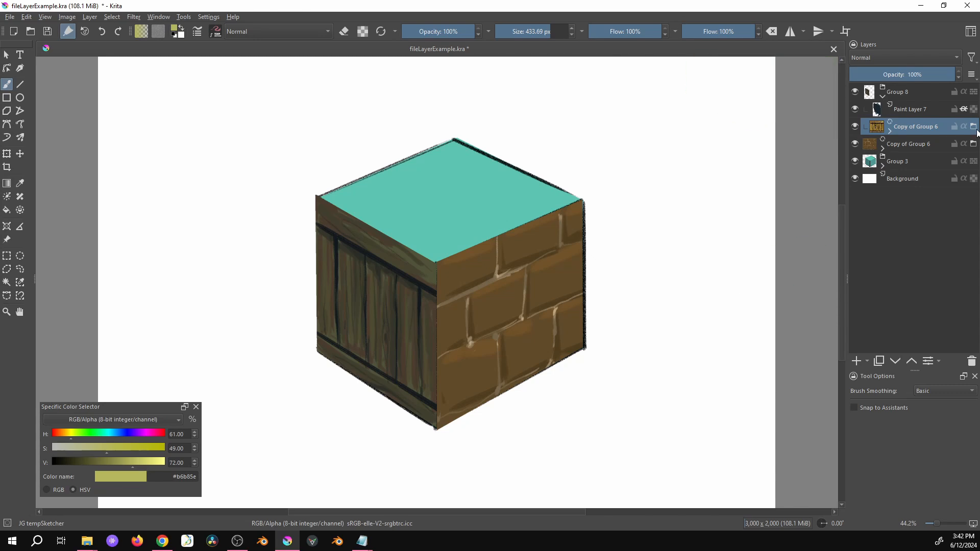
# Step: Open the source document of the Copy of Group 6 file layer inside Group 8, and collapse and rename Group 9 as "brick"
pyautogui.click(976, 130)
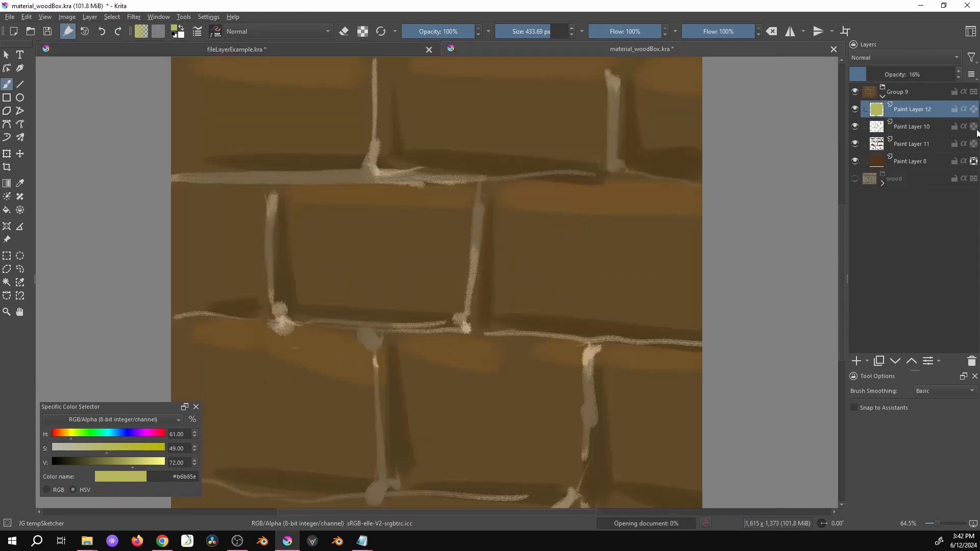
pyautogui.click(882, 96)
pyautogui.doubleClick(897, 91)
pyautogui.write('brick')
pyautogui.press('Return')
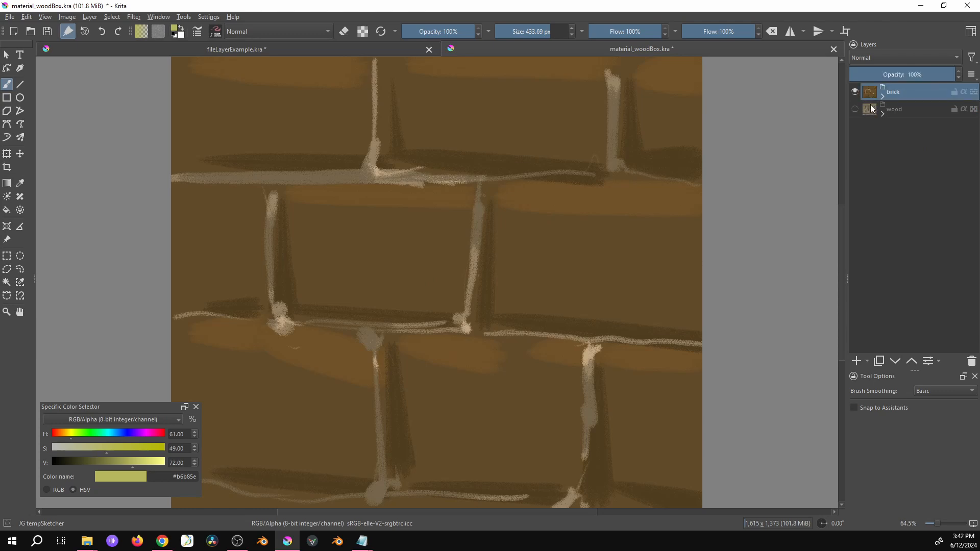
# Step: Compare the two materials by switching visibility from the brick group to the wood group and back to brick
pyautogui.click(856, 92)
pyautogui.click(855, 109)
pyautogui.click(850, 108)
pyautogui.click(854, 94)
# Step: Save and close material_woodBox.kra with only the brick group visible
pyautogui.press('-')
pyautogui.press('-')
pyautogui.hotkey('ctrl', 's')
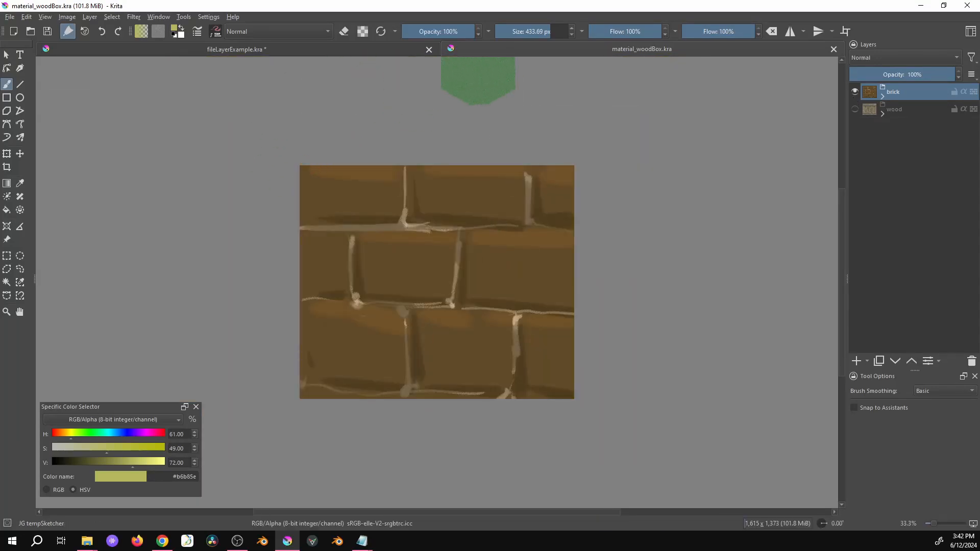
pyautogui.hotkey('ctrl', 'w')
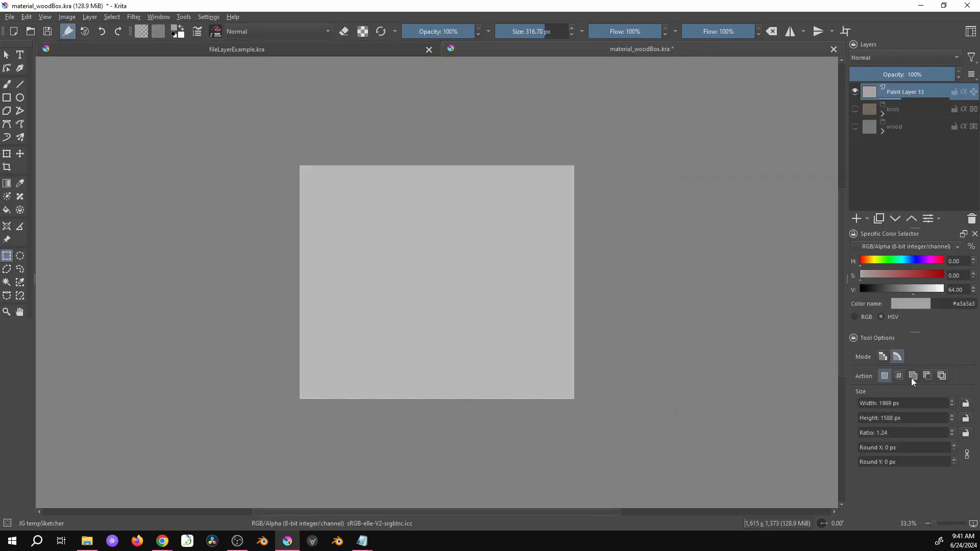
# Step: Darken the grey base Paint Layer 13 with a Levels adjustment
pyautogui.click(896, 398)
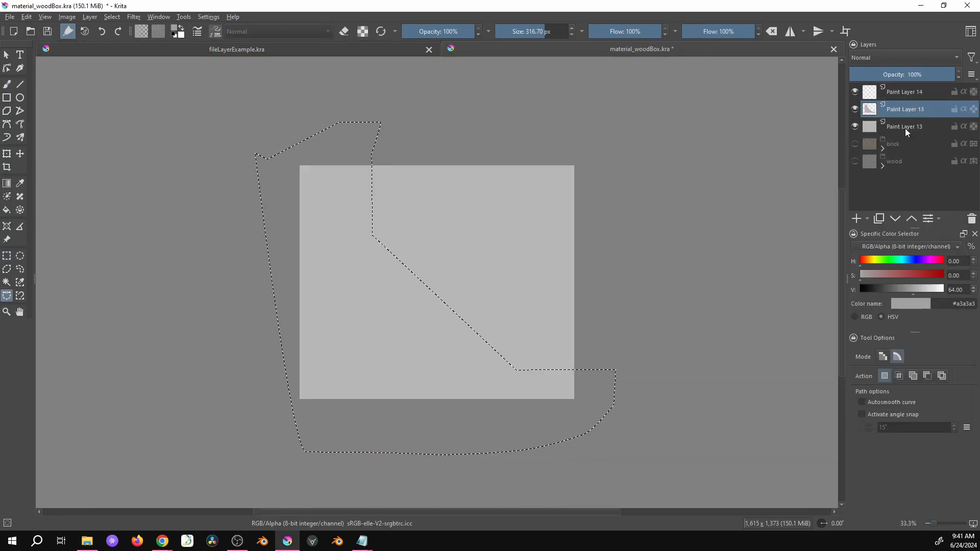
pyautogui.hotkey('ctrl', 'l')
pyautogui.click(929, 401)
# Step: Build diagonal stripes on Paint Layer 14 from duplicated, moved and merged stripes, and transform a duplicate to run in the crossing direction
pyautogui.click(300, 400)
pyautogui.click(299, 386)
pyautogui.press('b')
pyautogui.press('t')
pyautogui.hotkey('ctrl', 'j')
pyautogui.moveTo(517, 287); pyautogui.dragTo(442, 267)
pyautogui.moveTo(457, 312)
pyautogui.mouseDown()
pyautogui.moveTo(587, 312)
pyautogui.moveTo(208, 271)
pyautogui.mouseUp()
pyautogui.hotkey('ctrl', 'e')
pyautogui.hotkey('ctrl', 'j')
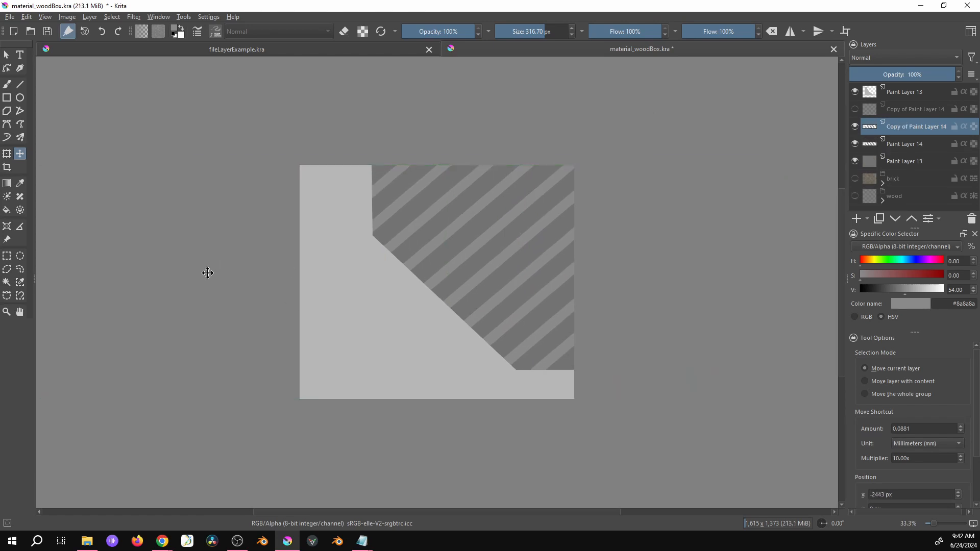
pyautogui.hotkey('ctrl', 't')
# Step: Trim the inner edge of the light grey shape on the top Paint Layer 13 by deleting a Bezier curve selection
pyautogui.click(893, 94)
pyautogui.click(6, 296)
pyautogui.click(516, 371)
pyautogui.click(369, 242)
pyautogui.click(369, 243)
pyautogui.click(367, 158)
pyautogui.click(410, 143)
pyautogui.click(515, 222)
pyautogui.click(535, 248)
pyautogui.click(533, 327)
pyautogui.click(516, 370)
pyautogui.press('Delete')
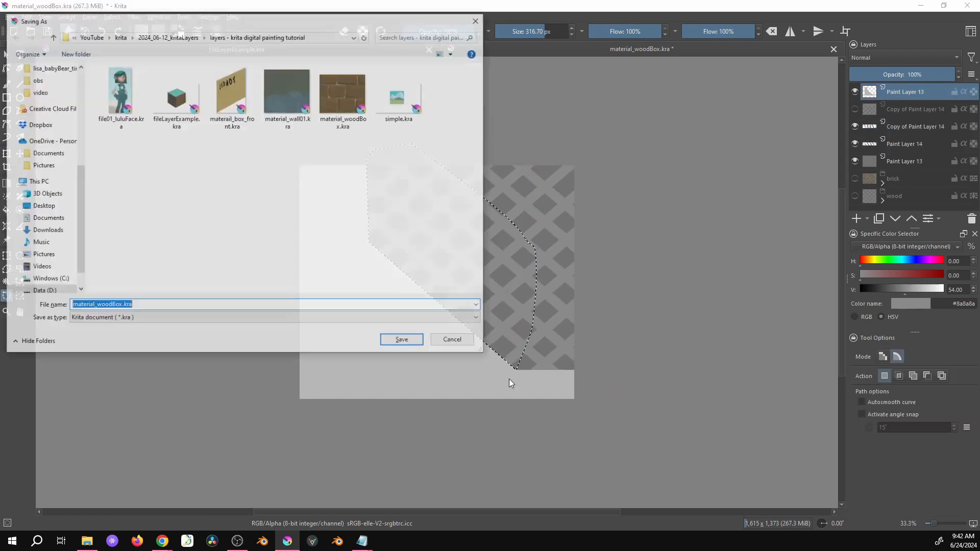
# Step: Try to darken a duplicated stripe layer with Levels (shadow input 38), group the stripe copies and shift the result
pyautogui.click(905, 126)
pyautogui.keyDown('shift'); pyautogui.click(905, 145); pyautogui.keyUp('shift')
pyautogui.press('t')
pyautogui.click(899, 127)
pyautogui.hotkey('ctrl', 'j')
pyautogui.hotkey('ctrl', 'l')
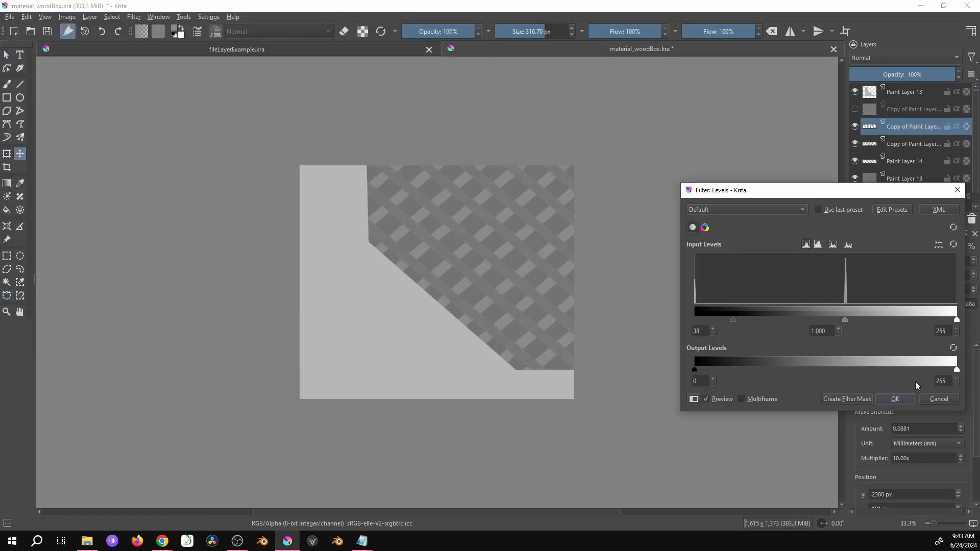
pyautogui.click(894, 399)
pyautogui.hotkey('ctrl', 'g')
pyautogui.moveTo(595, 328); pyautogui.dragTo(600, 327)
pyautogui.hotkey('ctrl', 'z')
pyautogui.hotkey('ctrl', 'z')
pyautogui.hotkey('ctrl', 'z')
pyautogui.hotkey('ctrl', 'z')
pyautogui.hotkey('ctrl', 'z')
# Step: Duplicate the stripe layer, adjust the copy with Levels, and group it with the crossing stripe layer
pyautogui.hotkey('ctrl', 'j')
pyautogui.hotkey('ctrl', 'l')
pyautogui.click(895, 398)
pyautogui.keyDown('shift'); pyautogui.click(908, 147); pyautogui.keyUp('shift')
pyautogui.hotkey('ctrl', 'g')
# Step: Enable Inherit Alpha on the upper stripe copy in Group 15 and offset it slightly to form the woven overlap
pyautogui.click(916, 144)
pyautogui.click(957, 144)
pyautogui.moveTo(581, 333); pyautogui.dragTo(585, 341)
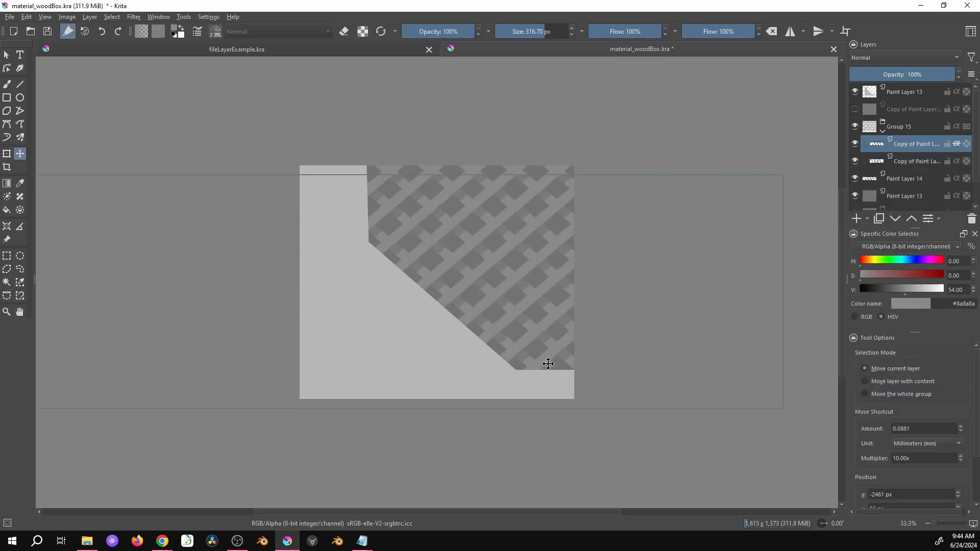
# Step: Collapse Group 15 and toggle its visibility to check its effect on the striped pattern
pyautogui.keyDown('ctrl'); pyautogui.click(870, 178); pyautogui.keyUp('ctrl')
pyautogui.hotkey('ctrl', 'shift', 'a')
pyautogui.click(883, 131)
pyautogui.click(855, 127)
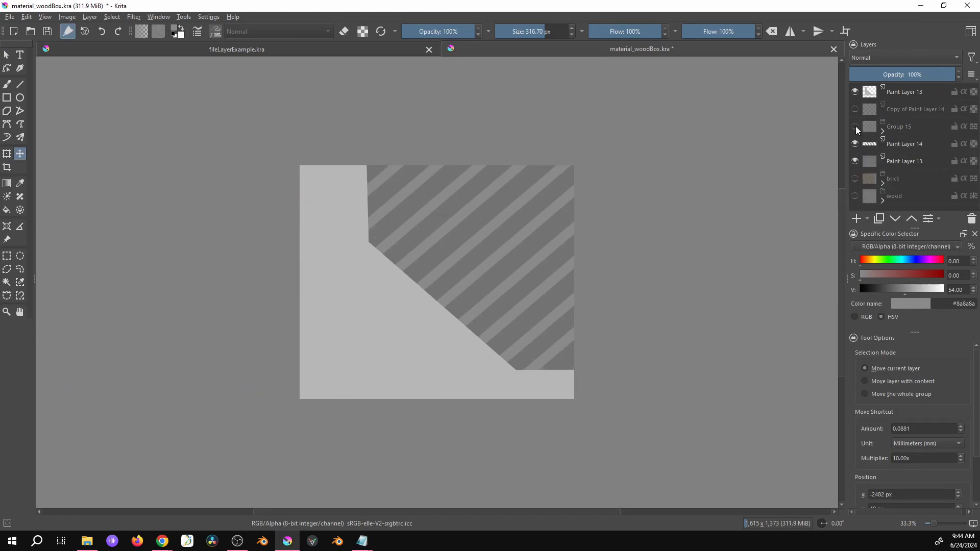
pyautogui.click(856, 126)
# Step: Add a new paint layer and save the material document
pyautogui.press('Insert')
pyautogui.hotkey('ctrl', 's')
# Step: Switch to fileLayerExample.kra, collapse and hide Group 8, and select the Copy of Group 6 file layer
pyautogui.click(236, 50)
pyautogui.click(883, 97)
pyautogui.click(855, 92)
pyautogui.click(870, 110)
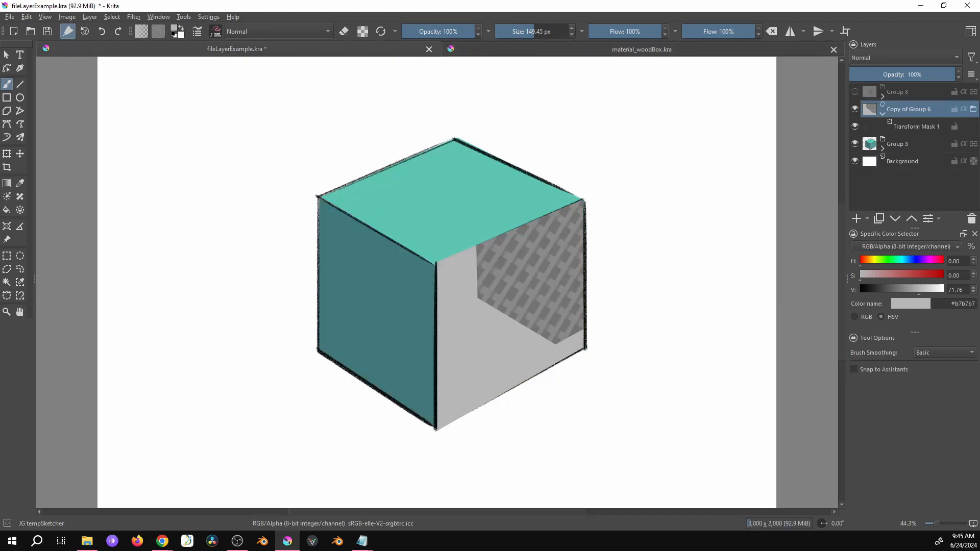
# Step: Switch to material_woodBox.kra, adjust the grey lattice pattern's tones with Levels for stronger contrast, and save the document
pyautogui.click(642, 50)
pyautogui.hotkey('ctrl', 'l')
pyautogui.moveTo(695, 320); pyautogui.dragTo(743, 323)
pyautogui.click(896, 399)
pyautogui.hotkey('ctrl', 'l')
pyautogui.click(895, 399)
pyautogui.hotkey('ctrl', 'l')
pyautogui.moveTo(826, 320); pyautogui.dragTo(824, 323)
pyautogui.click(895, 399)
pyautogui.hotkey('ctrl', 's')
# Step: On Paint Layer 16, paint dark grey vertical strips, loops and a small block on the light panel beside the lattice
pyautogui.click(905, 110)
pyautogui.moveTo(309, 215); pyautogui.dragTo(279, 214)
pyautogui.keyDown('ctrl'); pyautogui.click(389, 189); pyautogui.keyUp('ctrl')
pyautogui.moveTo(321, 174)
pyautogui.mouseDown()
pyautogui.moveTo(309, 185)
pyautogui.moveTo(311, 379)
pyautogui.moveTo(337, 181)
pyautogui.mouseUp()
pyautogui.moveTo(327, 191); pyautogui.dragTo(331, 250)
pyautogui.moveTo(341, 250); pyautogui.dragTo(338, 180)
pyautogui.moveTo(359, 182)
pyautogui.mouseDown()
pyautogui.moveTo(357, 252)
pyautogui.moveTo(331, 265)
pyautogui.mouseUp()
pyautogui.moveTo(330, 266); pyautogui.dragTo(348, 287)
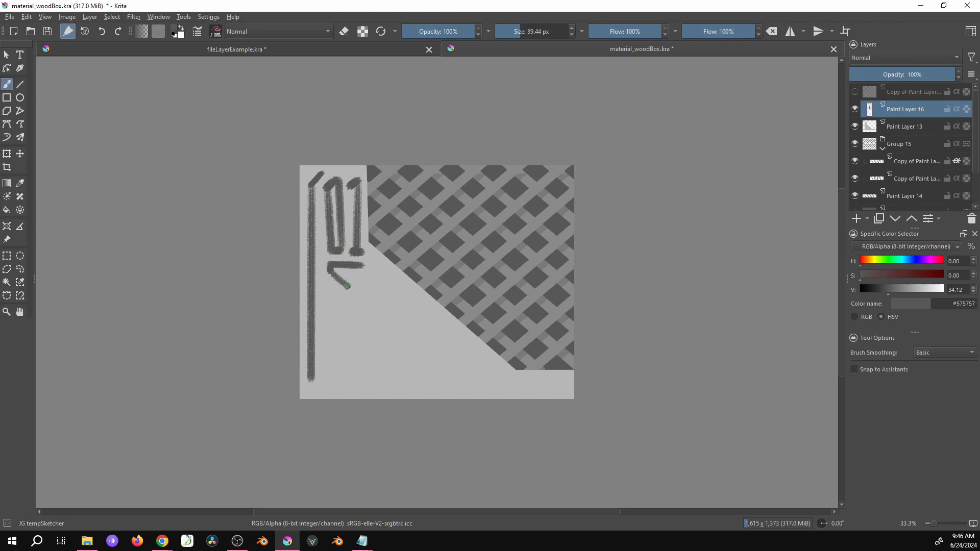
pyautogui.moveTo(324, 380); pyautogui.dragTo(324, 381)
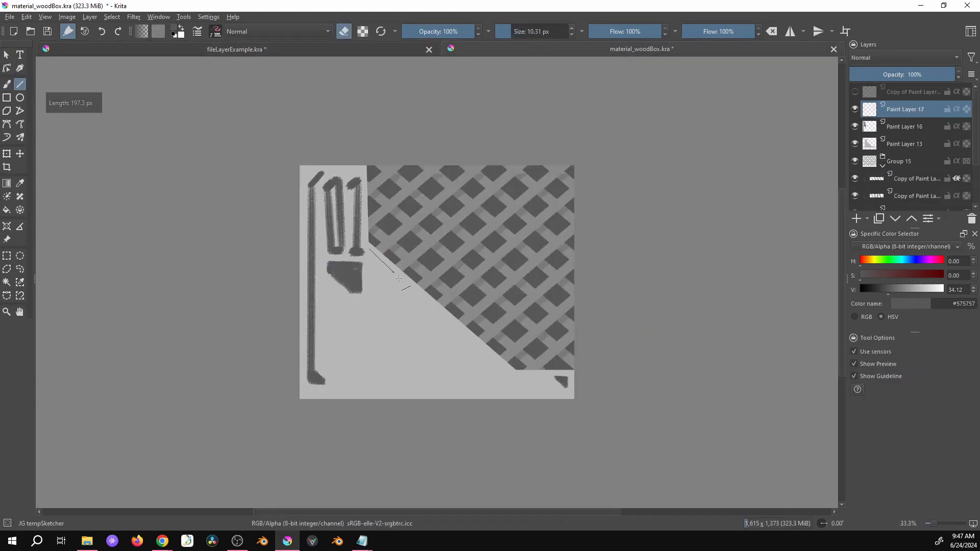
# Step: Draw thin straight dark panel lines on Paint Layer 17, parallel to the lattice's diagonal edge and down the light panel
pyautogui.moveTo(376, 256); pyautogui.dragTo(500, 368)
pyautogui.hotkey('ctrl', 'z')
pyautogui.moveTo(376, 259)
pyautogui.mouseDown()
pyautogui.moveTo(381, 381)
pyautogui.moveTo(376, 347)
pyautogui.mouseUp()
pyautogui.hotkey('ctrl', 'z')
pyautogui.moveTo(377, 348); pyautogui.dragTo(448, 410)
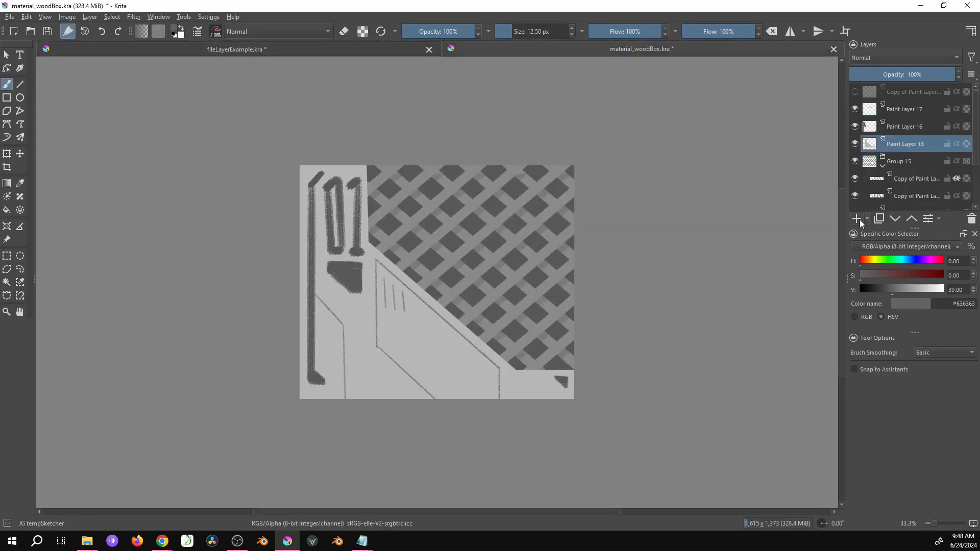
# Step: Add a paint layer clipped with Inherit Alpha above Paint Layer 13 and shade the panel with broad grey tones
pyautogui.click(857, 219)
pyautogui.click(903, 289)
pyautogui.click(928, 289)
pyautogui.moveTo(414, 281); pyautogui.dragTo(332, 400)
pyautogui.press('[')
pyautogui.click(908, 289)
pyautogui.moveTo(472, 337)
pyautogui.mouseDown()
pyautogui.moveTo(390, 468)
pyautogui.moveTo(444, 403)
pyautogui.moveTo(434, 401)
pyautogui.mouseUp()
pyautogui.keyDown('ctrl'); pyautogui.click(497, 345); pyautogui.keyUp('ctrl')
# Step: Save the material document and check the updated texture in the cube document
pyautogui.hotkey('ctrl', 's')
pyautogui.hotkey('ctrl', 'Tab')
pyautogui.hotkey('ctrl', 'Tab')
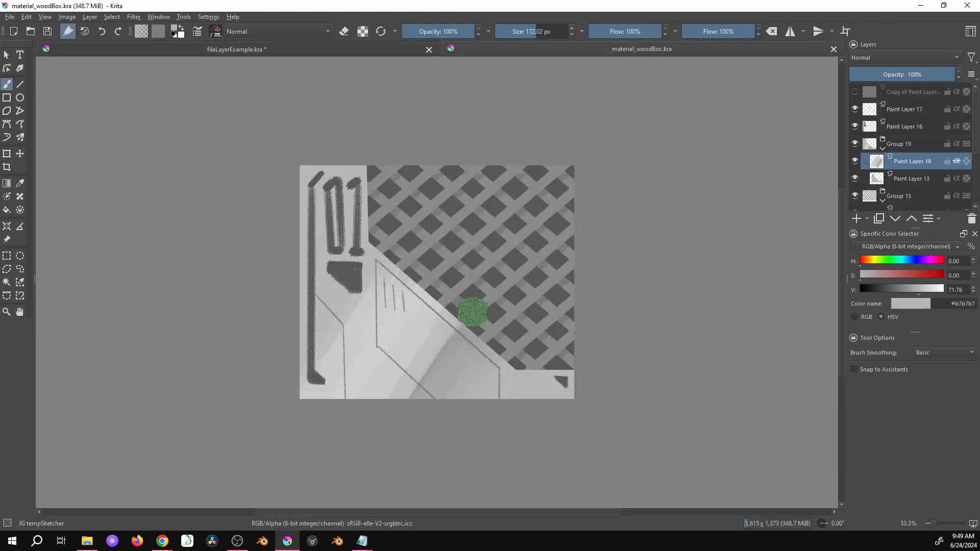
# Step: Draw straight light grey highlight lines along the panel's diagonal and lower edges beside the lattice
pyautogui.press('[')
pyautogui.click(19, 84)
pyautogui.keyDown('ctrl'); pyautogui.click(380, 351); pyautogui.keyUp('ctrl')
pyautogui.moveTo(393, 277); pyautogui.dragTo(387, 277)
pyautogui.press('v')
pyautogui.moveTo(379, 266); pyautogui.dragTo(458, 339)
pyautogui.moveTo(576, 372); pyautogui.dragTo(577, 373)
# Step: Set the clipped layer in Group 15 to Multiply at 61% opacity and paint grey shadows with the jg drawing inkBrushDry preset
pyautogui.press('b')
pyautogui.click(876, 57)
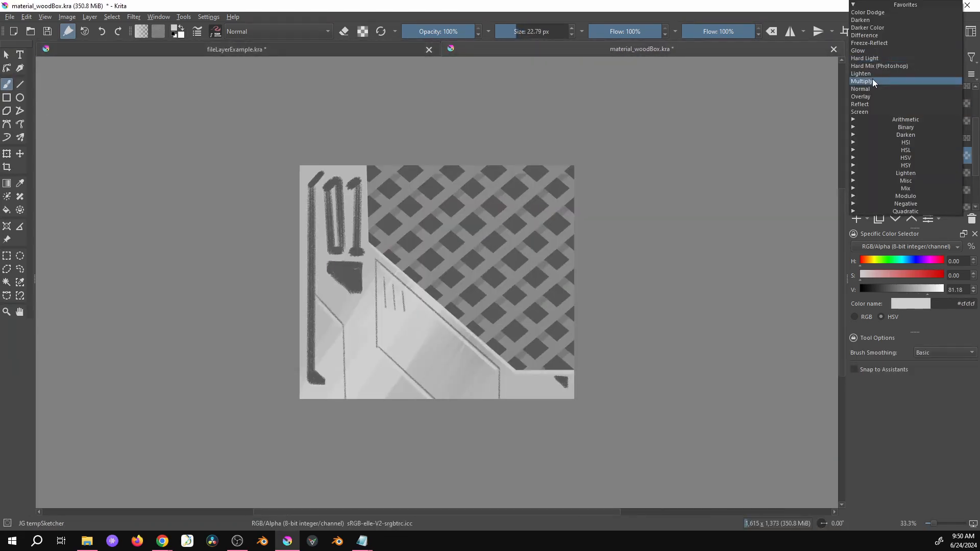
pyautogui.click(861, 82)
pyautogui.press('F5')
pyautogui.scroll(-15, 324, 316)
pyautogui.click(289, 227)
pyautogui.press('F5')
pyautogui.click(905, 290)
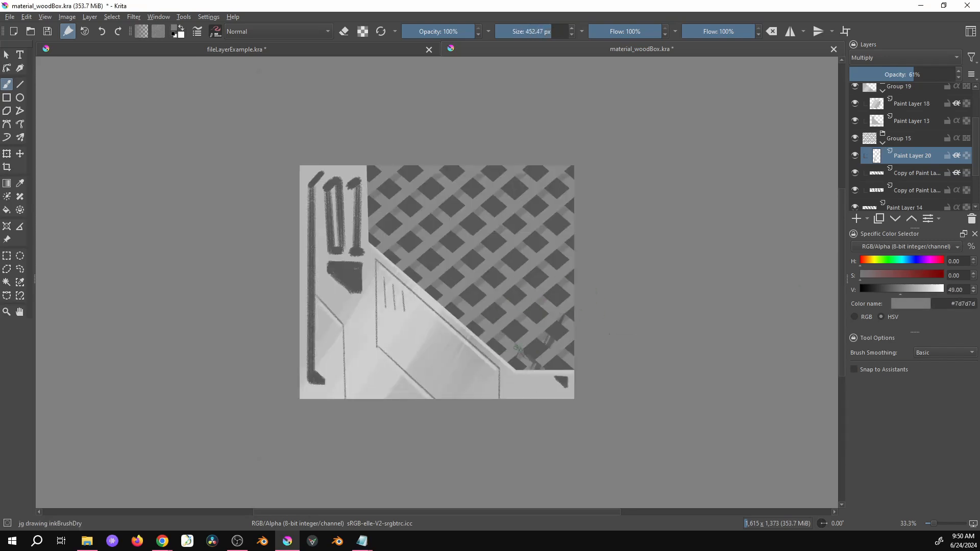
pyautogui.moveTo(552, 296); pyautogui.dragTo(511, 352)
# Step: Group Paint Layer 14 with a new clipped Multiply layer at 61% opacity and paint grey shadows on its stripes
pyautogui.click(905, 207)
pyautogui.click(857, 219)
pyautogui.hotkey('ctrl', 'g')
pyautogui.click(895, 58)
pyautogui.click(886, 74)
pyautogui.click(914, 75)
pyautogui.moveTo(563, 204); pyautogui.dragTo(557, 220)
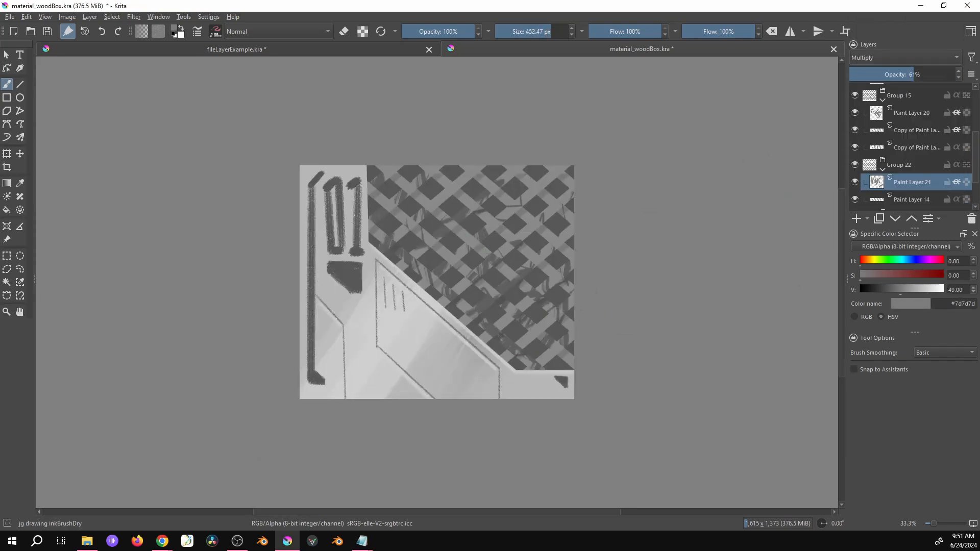
# Step: Choose another brush preset and rework the lattice shadows on Paint Layer 20
pyautogui.click(912, 113)
pyautogui.press('F5')
pyautogui.scroll(-10, 352, 313)
pyautogui.click(359, 398)
pyautogui.press('F5')
pyautogui.moveTo(447, 218); pyautogui.dragTo(479, 283)
# Step: Adjust the opacity of the two clipped shadow layers, Paint Layer 20 and Paint Layer 21
pyautogui.click(912, 182)
pyautogui.click(923, 116)
pyautogui.click(894, 75)
pyautogui.click(912, 182)
pyautogui.click(896, 76)
# Step: Add a paint layer above Group 19, brush dark texture along the lattice's lower edge, and set the layer to Multiply
pyautogui.scroll(3, 902, 138)
pyautogui.click(857, 219)
pyautogui.moveTo(901, 153); pyautogui.dragTo(900, 130)
pyautogui.press('x')
pyautogui.press('F5')
pyautogui.scroll(-5, 299, 247)
pyautogui.click(299, 246)
pyautogui.press('F5')
pyautogui.moveTo(574, 280)
pyautogui.mouseDown()
pyautogui.moveTo(416, 186)
pyautogui.moveTo(482, 332)
pyautogui.mouseUp()
pyautogui.press('x')
pyautogui.press('e')
pyautogui.click(883, 58)
pyautogui.click(872, 81)
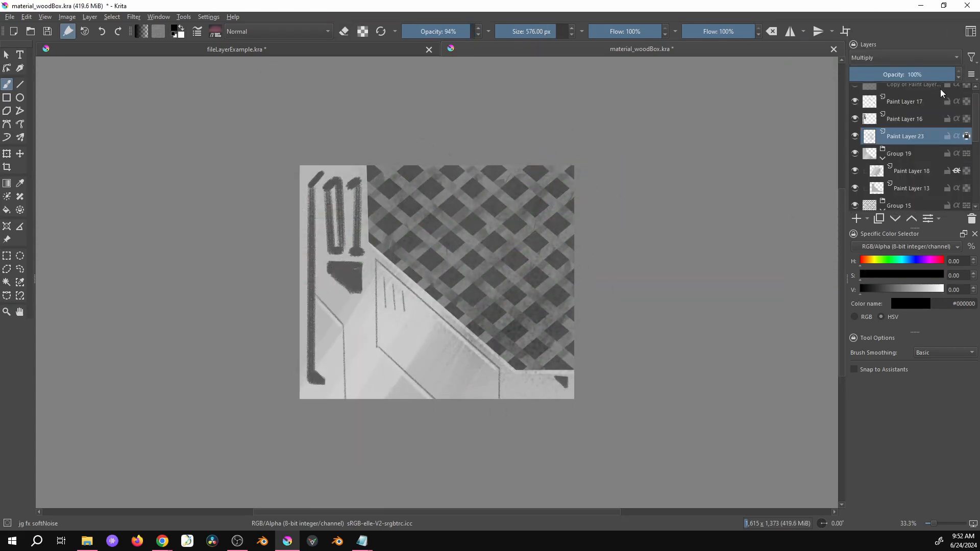
# Step: Add a paint layer with Inherit Alpha above Paint Layer 18 and brush soft light texture over the panel
pyautogui.click(912, 171)
pyautogui.click(857, 219)
pyautogui.press('x')
pyautogui.click(956, 171)
pyautogui.moveTo(453, 271); pyautogui.dragTo(384, 404)
# Step: Create a clipping group for Paint Layer 16 and darken its strips with black soft noise
pyautogui.click(909, 119)
pyautogui.hotkey('ctrl', 'shift', 'g')
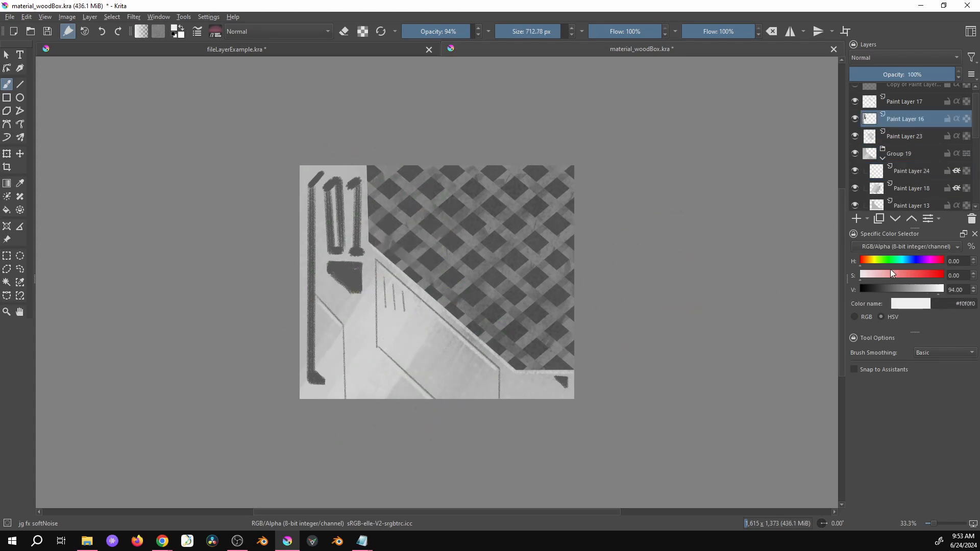
pyautogui.press('x')
pyautogui.moveTo(326, 396); pyautogui.dragTo(361, 351)
# Step: Select the backing layer beneath the lattice and brush black shading into the gaps
pyautogui.moveTo(976, 123); pyautogui.dragTo(974, 199)
pyautogui.click(906, 167)
pyautogui.moveTo(377, 208)
pyautogui.mouseDown()
pyautogui.moveTo(352, 208)
pyautogui.moveTo(545, 245)
pyautogui.mouseUp()
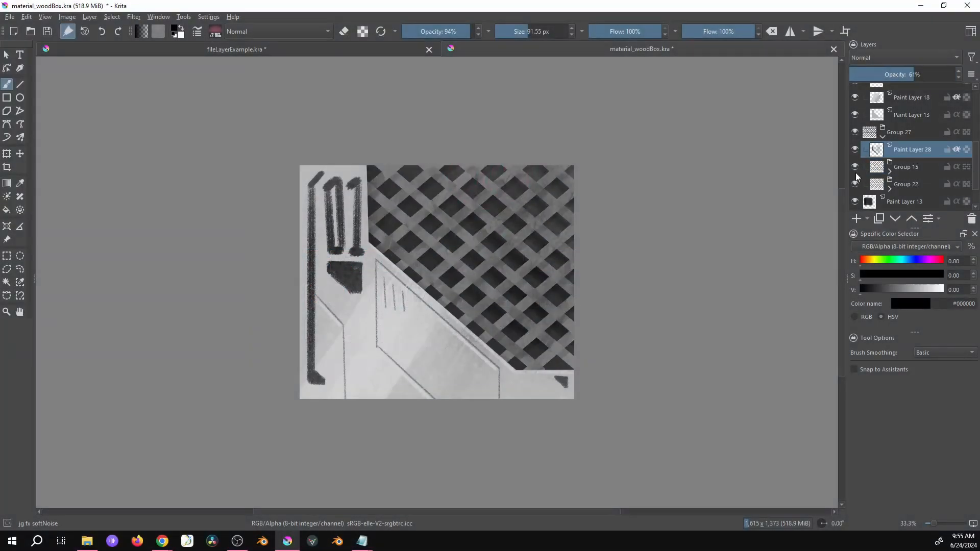
# Step: Add a paint layer with Inherit Alpha above Group 15 and paint small black shadows along the lattice slats
pyautogui.click(906, 167)
pyautogui.press('[')
pyautogui.click(857, 219)
pyautogui.click(957, 167)
pyautogui.moveTo(456, 301); pyautogui.dragTo(483, 279)
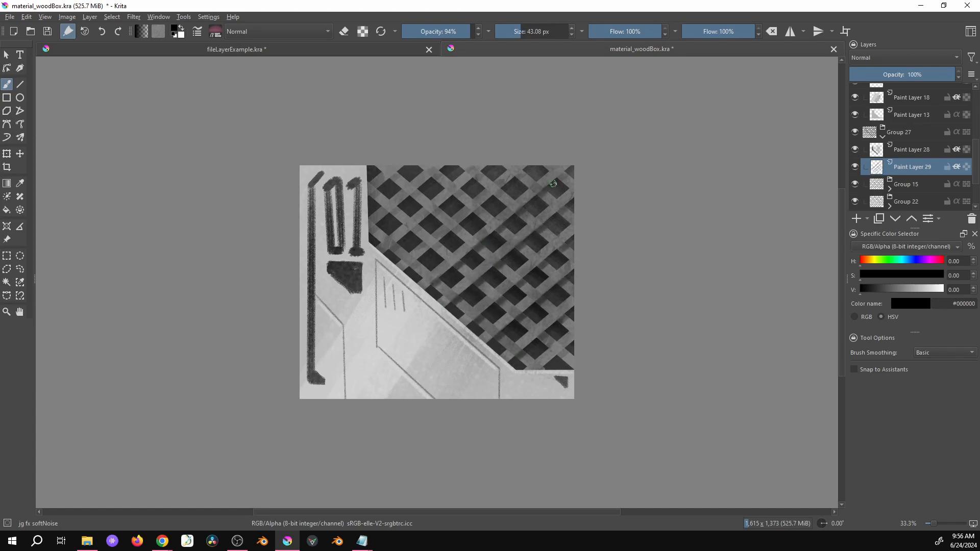
# Step: Add a paint layer above Group 27, brush light grey diagonal strokes along the lattice slats, and lower its opacity
pyautogui.scroll(5, 909, 131)
pyautogui.click(900, 127)
pyautogui.click(857, 219)
pyautogui.moveTo(909, 128); pyautogui.dragTo(919, 182)
pyautogui.press('x')
pyautogui.moveTo(513, 175); pyautogui.dragTo(408, 262)
pyautogui.moveTo(570, 193); pyautogui.dragTo(450, 298)
pyautogui.moveTo(561, 273); pyautogui.dragTo(506, 321)
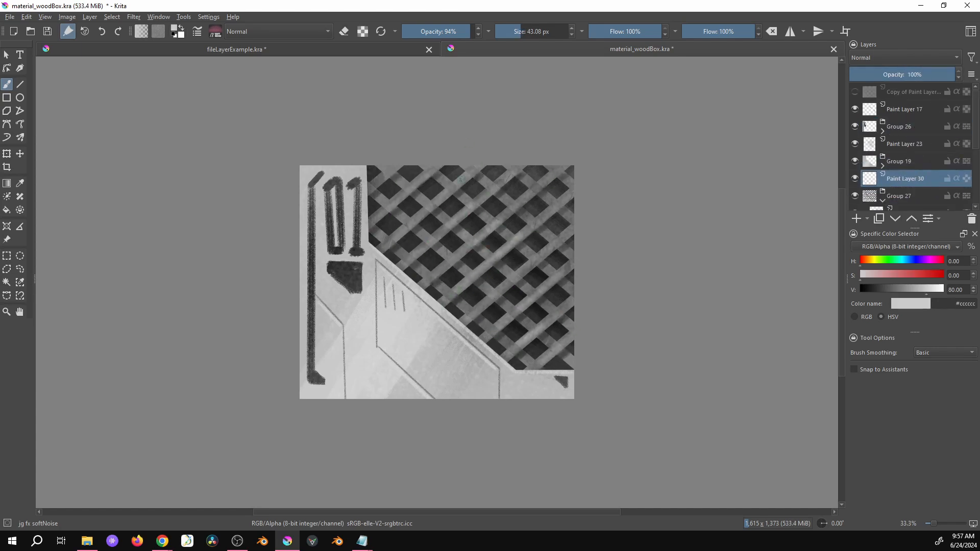
pyautogui.moveTo(952, 75); pyautogui.dragTo(911, 88)
# Step: Add an Inherit Alpha paint layer inside Group 19 and darken the panel's lower areas, checking the cube document between strokes
pyautogui.click(906, 144)
pyautogui.click(883, 165)
pyautogui.click(911, 179)
pyautogui.click(857, 218)
pyautogui.click(956, 179)
pyautogui.press('x')
pyautogui.moveTo(360, 329); pyautogui.dragTo(360, 396)
pyautogui.hotkey('ctrl', 'Tab')
pyautogui.hotkey('ctrl', 'Tab')
pyautogui.moveTo(516, 386); pyautogui.dragTo(488, 370)
pyautogui.hotkey('ctrl', 'Tab')
pyautogui.hotkey('ctrl', 'Tab')
# Step: Add a paint layer above Paint Layer 17 and fill a small rectangular selection in grey near the panel's lower edge
pyautogui.click(905, 109)
pyautogui.click(857, 219)
pyautogui.hotkey('ctrl', 'r')
pyautogui.moveTo(335, 371)
pyautogui.mouseDown()
pyautogui.moveTo(397, 393)
pyautogui.moveTo(396, 383)
pyautogui.mouseUp()
pyautogui.press('b')
pyautogui.hotkey('ctrl', 'shift', 'a')
# Step: Add a paint layer above Paint Layer 32 and paint small dark and light grey markings and edge lines on the grey label rectangle
pyautogui.scroll(2, 376, 416)
pyautogui.click(857, 218)
pyautogui.hotkey('ctrl', 'Tab')
pyautogui.hotkey('ctrl', 'Tab')
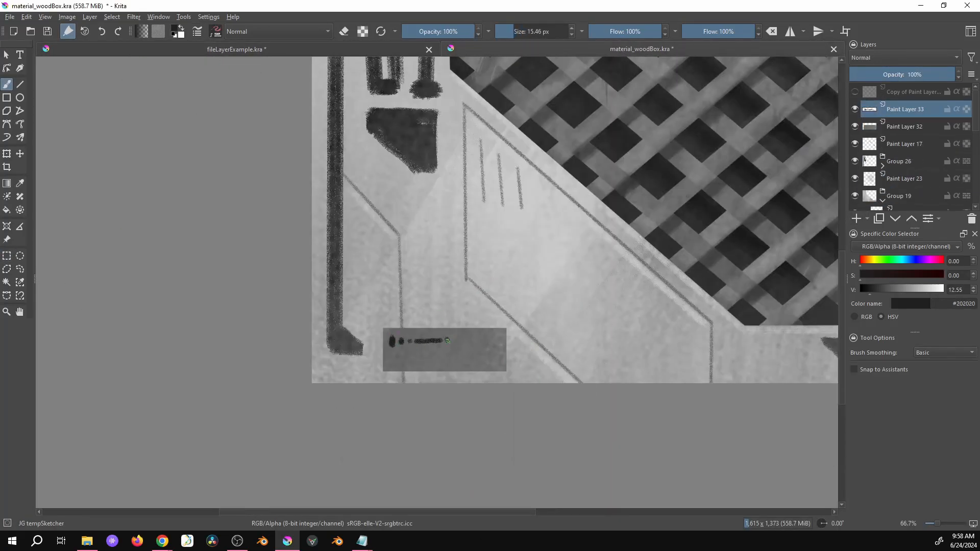
pyautogui.keyDown('ctrl'); pyautogui.click(519, 327); pyautogui.keyUp('ctrl')
pyautogui.moveTo(495, 337)
pyautogui.mouseDown()
pyautogui.moveTo(489, 357)
pyautogui.moveTo(490, 338)
pyautogui.moveTo(500, 363)
pyautogui.moveTo(467, 338)
pyautogui.moveTo(383, 371)
pyautogui.mouseUp()
pyautogui.keyDown('ctrl'); pyautogui.click(495, 335); pyautogui.keyUp('ctrl')
pyautogui.keyDown('ctrl'); pyautogui.click(466, 306); pyautogui.keyUp('ctrl')
pyautogui.keyDown('ctrl'); pyautogui.click(472, 363); pyautogui.keyUp('ctrl')
pyautogui.press('v')
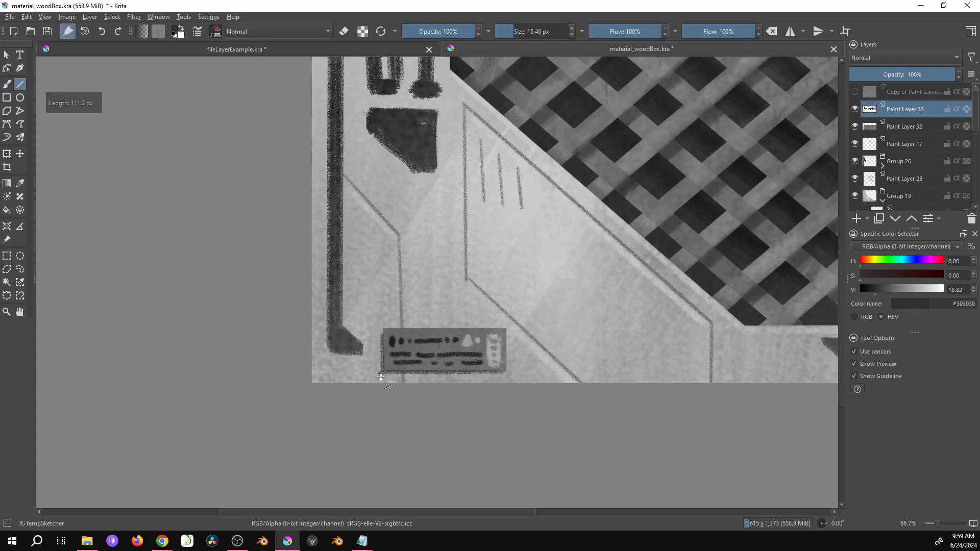
# Step: Save the material_woodBox document and close it
pyautogui.press('b')
pyautogui.hotkey('ctrl', 's')
pyautogui.click(834, 50)
# Step: Add a paint layer in the cube document, fill a square selection with grey over the cube, and deselect
pyautogui.click(856, 218)
pyautogui.hotkey('ctrl', 'r')
pyautogui.moveTo(226, 156); pyautogui.dragTo(525, 455)
pyautogui.press('b')
pyautogui.hotkey('shift', 'BackSpace')
pyautogui.hotkey('ctrl', 'shift', 'a')
# Step: Try to convert the grey square's paint layer into a file layer
pyautogui.rightClick(914, 111)
pyautogui.click(781, 276)
pyautogui.click(541, 261)
pyautogui.scroll(-1, 475, 337)
pyautogui.click(463, 424)
pyautogui.doubleClick(562, 360)
pyautogui.doubleClick(544, 265)
pyautogui.click(683, 206)
pyautogui.click(877, 512)
pyautogui.click(9, 17)
pyautogui.click(28, 76)
pyautogui.click(453, 341)
# Step: Convert the grey square's paint layer into a file layer saved as material_side
pyautogui.rightClick(914, 111)
pyautogui.click(685, 346)
pyautogui.click(542, 260)
pyautogui.click(461, 275)
pyautogui.click(697, 489)
pyautogui.click(531, 266)
pyautogui.write('material_side')
pyautogui.click(826, 513)
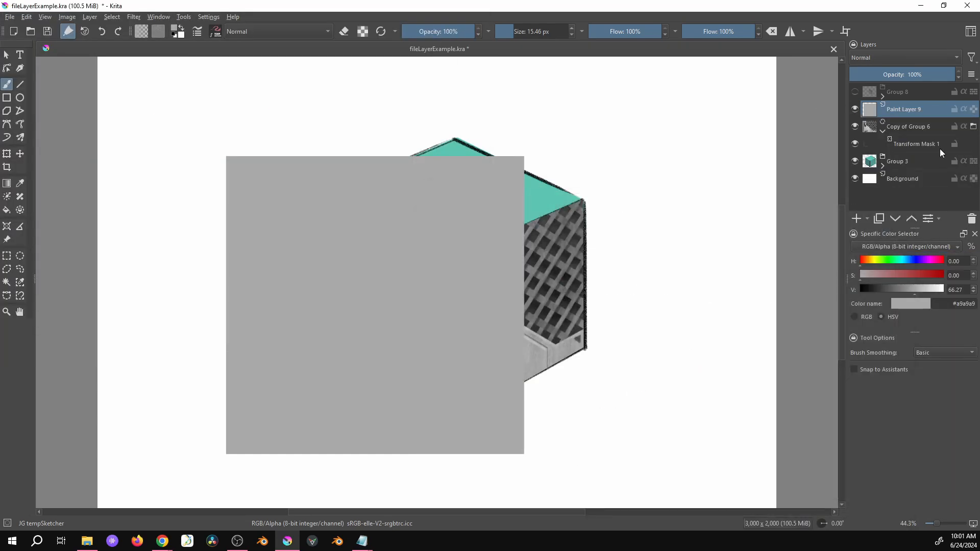
# Step: Open the material_side document, add a paint layer, and brush broad diagonal grey bands across the square
pyautogui.click(482, 281)
pyautogui.click(974, 110)
pyautogui.press('Insert')
pyautogui.moveTo(347, 373); pyautogui.dragTo(531, 204)
pyautogui.moveTo(536, 256); pyautogui.dragTo(383, 388)
pyautogui.keyDown('ctrl'); pyautogui.click(532, 230); pyautogui.keyUp('ctrl')
pyautogui.moveTo(511, 245)
pyautogui.mouseDown()
pyautogui.moveTo(357, 368)
pyautogui.moveTo(490, 214)
pyautogui.mouseUp()
# Step: Add another paint layer and choose the jg fx softNoise brush preset by searching for jg
pyautogui.press('Insert')
pyautogui.press('F5')
pyautogui.click(312, 422)
pyautogui.write('jg')
pyautogui.click(361, 206)
pyautogui.press('F5')
# Step: Brush soft diagonal streaks across the square in sampled greys and shade its lower edge with a dark grey of value 33
pyautogui.keyDown('ctrl'); pyautogui.click(358, 367); pyautogui.keyUp('ctrl')
pyautogui.moveTo(347, 378)
pyautogui.mouseDown()
pyautogui.moveTo(408, 337)
pyautogui.moveTo(398, 312)
pyautogui.mouseUp()
pyautogui.keyDown('ctrl'); pyautogui.click(485, 230); pyautogui.keyUp('ctrl')
pyautogui.moveTo(444, 240); pyautogui.dragTo(511, 189)
pyautogui.keyDown('ctrl'); pyautogui.click(434, 332); pyautogui.keyUp('ctrl')
pyautogui.click(888, 289)
pyautogui.moveTo(564, 368); pyautogui.dragTo(664, 367)
pyautogui.moveTo(337, 378); pyautogui.dragTo(398, 378)
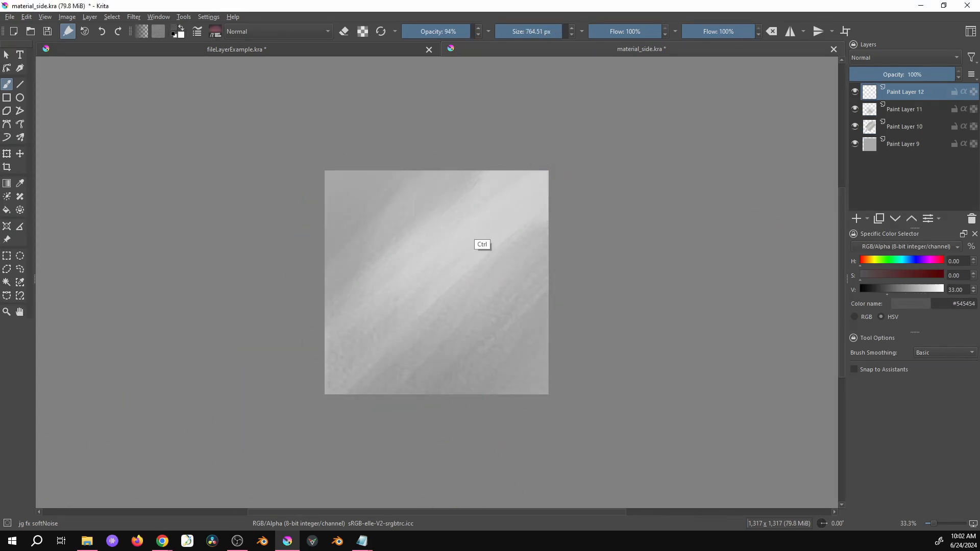
# Step: Paint near-white highlights of value 93 along the square's lower edge and diagonal band, and save the document
pyautogui.click(937, 290)
pyautogui.moveTo(539, 392); pyautogui.dragTo(358, 394)
pyautogui.moveTo(547, 185); pyautogui.dragTo(447, 248)
pyautogui.hotkey('ctrl', 's')
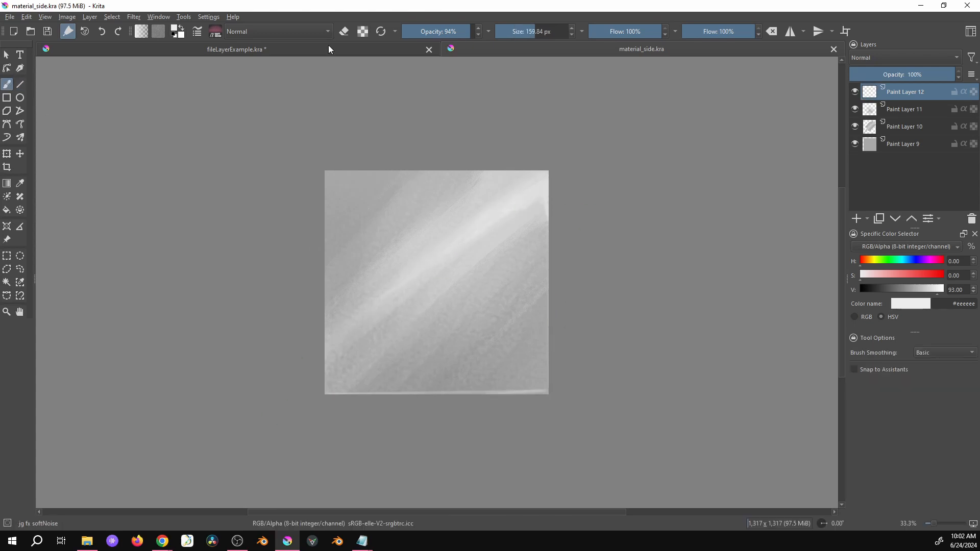
# Step: Add a transform mask to the side material's file layer in fileLayerExample and fit its corners in perspective to the cube's top face
pyautogui.click(237, 50)
pyautogui.rightClick(903, 106)
pyautogui.click(745, 321)
pyautogui.rightClick(503, 182)
pyautogui.click(532, 206)
pyautogui.moveTo(523, 155); pyautogui.dragTo(455, 138)
pyautogui.moveTo(522, 454); pyautogui.dragTo(585, 200)
pyautogui.moveTo(228, 454); pyautogui.dragTo(436, 264)
pyautogui.moveTo(584, 199); pyautogui.dragTo(587, 202)
# Step: Try a Levels filter mask on the top paint layer of material_side, and undo the last layer move
pyautogui.click(642, 49)
pyautogui.click(866, 220)
pyautogui.click(879, 326)
pyautogui.click(351, 217)
pyautogui.moveTo(408, 114); pyautogui.dragTo(650, 113)
pyautogui.moveTo(907, 257); pyautogui.dragTo(881, 257)
pyautogui.moveTo(773, 258); pyautogui.dragTo(745, 258)
pyautogui.moveTo(907, 307)
pyautogui.mouseDown()
pyautogui.moveTo(809, 325)
pyautogui.moveTo(907, 317)
pyautogui.mouseUp()
pyautogui.click(858, 373)
pyautogui.moveTo(900, 111); pyautogui.dragTo(893, 84)
pyautogui.hotkey('ctrl', 'z')
# Step: Group the material_side paint layers and select the new group
pyautogui.keyDown('shift'); pyautogui.click(905, 144); pyautogui.keyUp('shift')
pyautogui.hotkey('ctrl', 'g')
pyautogui.click(900, 92)
# Step: Add a Levels filter mask to the group to brighten the material, and check the cube document
pyautogui.click(867, 220)
pyautogui.click(879, 326)
pyautogui.moveTo(932, 267); pyautogui.dragTo(913, 267)
pyautogui.click(880, 390)
pyautogui.click(237, 50)
pyautogui.click(642, 49)
pyautogui.click(899, 92)
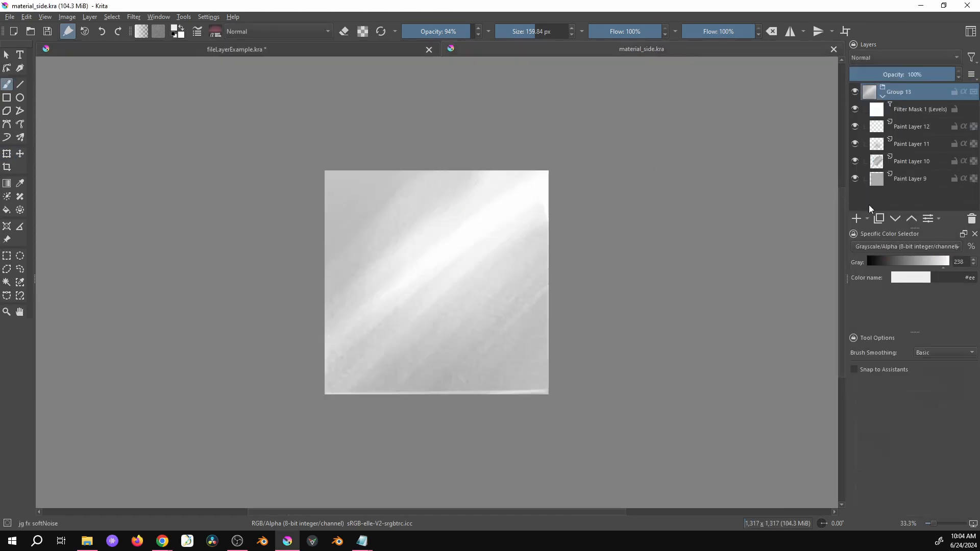
# Step: Paint black on the Levels filter mask along the diagonal highlight to reduce the brightening there, and check the cube document
pyautogui.click(919, 110)
pyautogui.press('d')
pyautogui.moveTo(531, 189)
pyautogui.mouseDown()
pyautogui.moveTo(429, 276)
pyautogui.moveTo(455, 272)
pyautogui.mouseUp()
pyautogui.click(237, 49)
pyautogui.click(642, 49)
# Step: Add a paint layer above Group 13 and draw a dark frame with chamfered corners in the square's lower-right area using the Line tool
pyautogui.click(883, 97)
pyautogui.click(857, 219)
pyautogui.press('F5')
pyautogui.press('v')
pyautogui.moveTo(517, 308); pyautogui.dragTo(461, 307)
pyautogui.moveTo(461, 308); pyautogui.dragTo(445, 328)
pyautogui.moveTo(444, 329)
pyautogui.mouseDown()
pyautogui.moveTo(444, 380)
pyautogui.moveTo(508, 383)
pyautogui.mouseUp()
pyautogui.moveTo(508, 383); pyautogui.dragTo(525, 361)
# Step: Draw the digits 01 in dark lines inside the chamfered frame
pyautogui.moveTo(460, 367); pyautogui.dragTo(460, 372)
pyautogui.moveTo(462, 376); pyautogui.dragTo(478, 376)
pyautogui.moveTo(480, 373); pyautogui.dragTo(475, 318)
pyautogui.moveTo(491, 323); pyautogui.dragTo(497, 317)
pyautogui.moveTo(498, 318); pyautogui.dragTo(498, 372)
pyautogui.press('b')
pyautogui.moveTo(494, 373); pyautogui.dragTo(504, 373)
# Step: Adjust Paint Layer 14's opacity, draw a long vertical line with thick ends near the square's left edge, and check the cube document
pyautogui.moveTo(904, 80); pyautogui.dragTo(923, 80)
pyautogui.moveTo(338, 185); pyautogui.dragTo(337, 378)
pyautogui.press(']')
pyautogui.moveTo(339, 379); pyautogui.dragTo(344, 378)
pyautogui.click(237, 49)
pyautogui.click(642, 50)
# Step: Add a paint layer, paint a solid black rectangle across the square's upper part, and select an area of about 1016 × 534 px around it
pyautogui.click(857, 219)
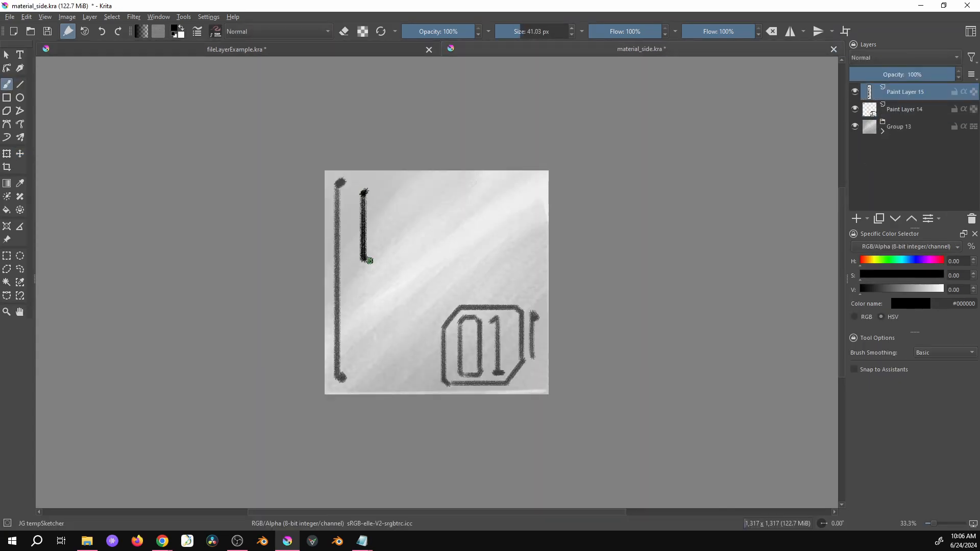
pyautogui.press('v')
pyautogui.moveTo(365, 260); pyautogui.dragTo(523, 261)
pyautogui.moveTo(523, 261); pyautogui.dragTo(523, 192)
pyautogui.moveTo(394, 232); pyautogui.dragTo(521, 190)
pyautogui.moveTo(366, 189); pyautogui.dragTo(521, 189)
pyautogui.press('b')
pyautogui.hotkey('ctrl', 'r')
pyautogui.moveTo(358, 180); pyautogui.dragTo(530, 271)
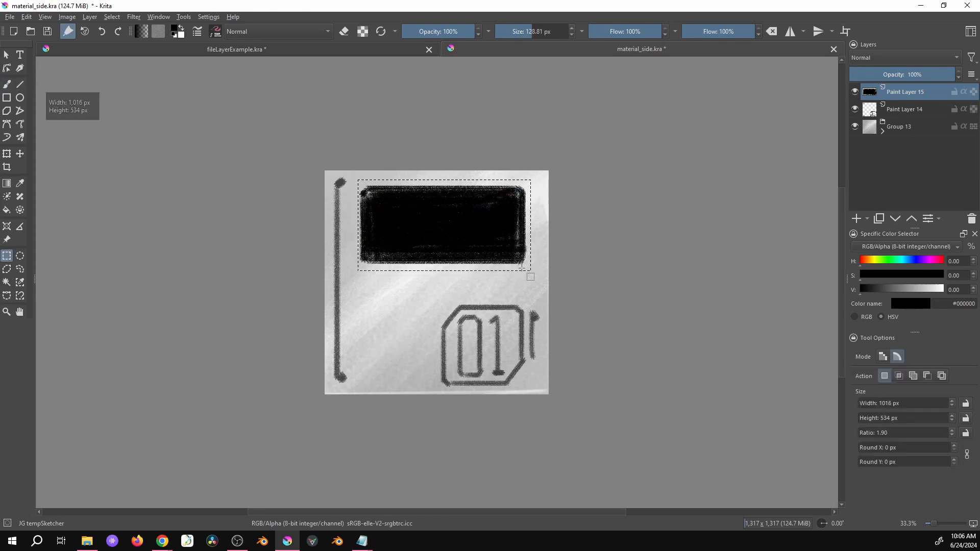
# Step: Cut the selected black rectangle from its layer and paste it onto its own layer for detailing
pyautogui.hotkey('ctrl', 'x')
pyautogui.hotkey('ctrl', 'v')
pyautogui.press('b')
pyautogui.press('x')
pyautogui.click(867, 219)
pyautogui.click(891, 315)
# Step: Outline the black rectangle's sides and lower edge with straight lines, and draw parallel horizontal slats across it using the Line tool
pyautogui.press('x')
pyautogui.press('v')
pyautogui.press('v')
pyautogui.moveTo(518, 196); pyautogui.dragTo(518, 254)
pyautogui.moveTo(372, 195); pyautogui.dragTo(373, 255)
pyautogui.moveTo(377, 254); pyautogui.dragTo(515, 254)
pyautogui.moveTo(379, 237); pyautogui.dragTo(511, 238)
pyautogui.moveTo(379, 223); pyautogui.dragTo(512, 223)
pyautogui.moveTo(382, 206); pyautogui.dragTo(379, 202)
# Step: Sample a shade from the rectangle's upper-right area and redraw its upper and middle horizontal slats with straight lines
pyautogui.press('b')
pyautogui.keyDown('ctrl'); pyautogui.click(508, 205); pyautogui.keyUp('ctrl')
pyautogui.press('v')
pyautogui.moveTo(509, 203); pyautogui.dragTo(378, 203)
pyautogui.moveTo(379, 223); pyautogui.dragTo(511, 223)
# Step: Touch up the vent panel's left and lower edges with a sampled shade, save material_side.kra, and check the cube document
pyautogui.press('b')
pyautogui.moveTo(379, 245)
pyautogui.mouseDown()
pyautogui.moveTo(511, 245)
pyautogui.moveTo(383, 202)
pyautogui.mouseUp()
pyautogui.keyDown('ctrl'); pyautogui.click(520, 201); pyautogui.keyUp('ctrl')
pyautogui.moveTo(518, 257); pyautogui.dragTo(380, 258)
pyautogui.moveTo(373, 197); pyautogui.dragTo(370, 258)
pyautogui.hotkey('ctrl', 's')
pyautogui.click(237, 49)
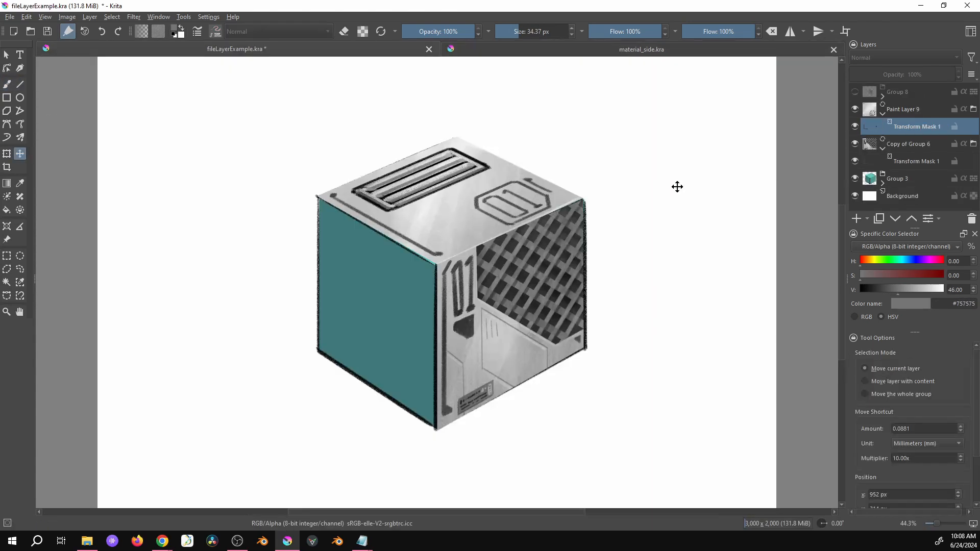